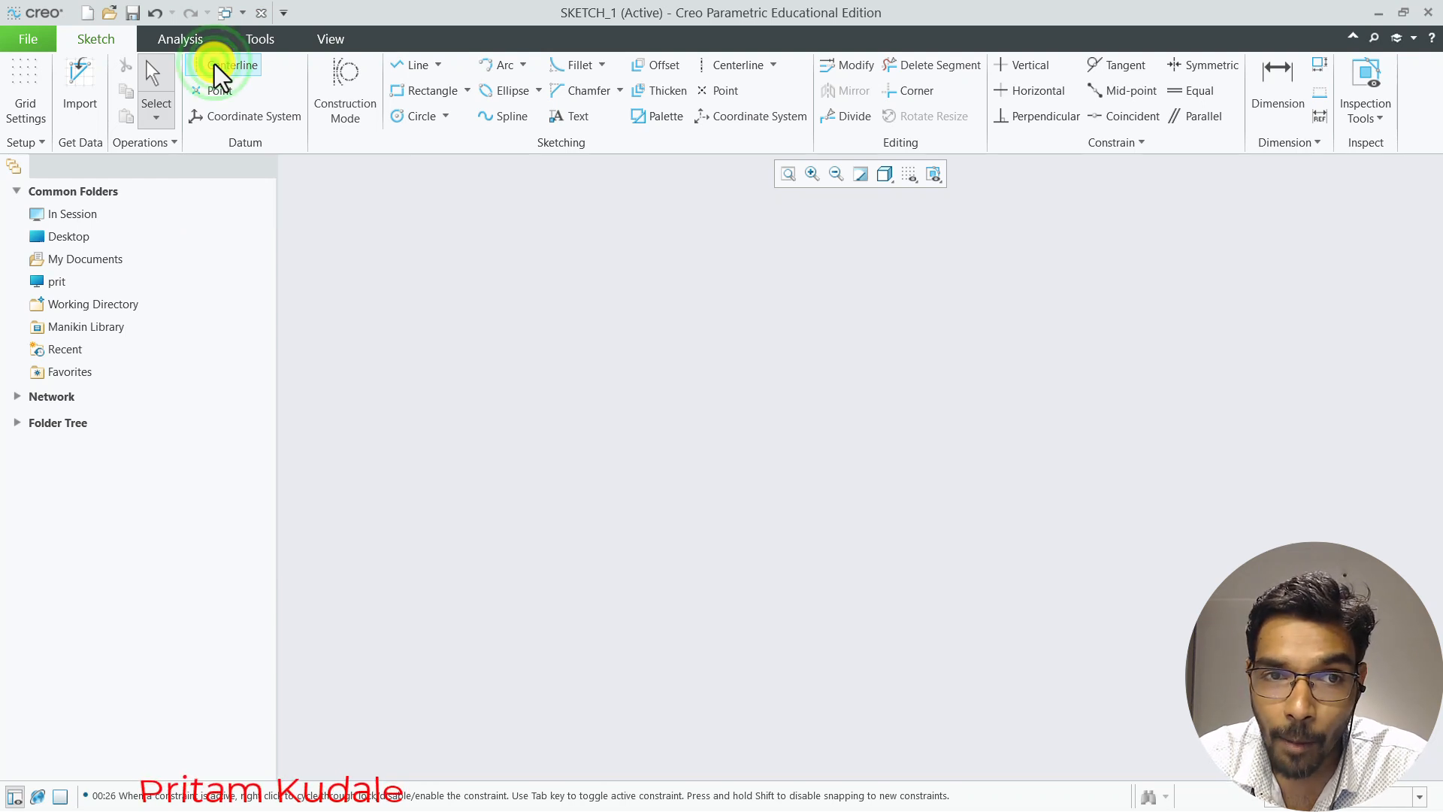
# Draw a horizontal datum centerline across the middle of the empty sketch
pyautogui.click(214, 64)
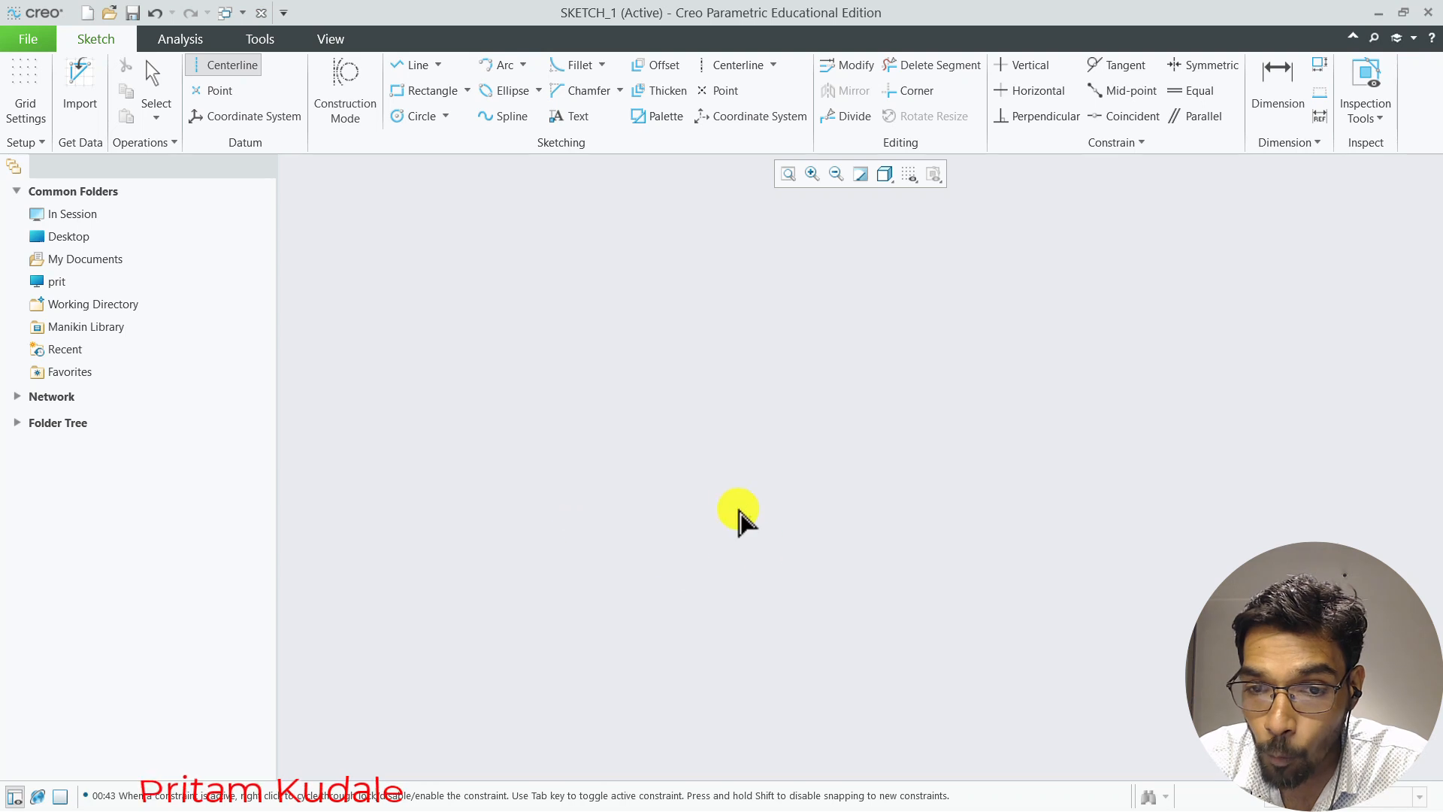
pyautogui.click(641, 472)
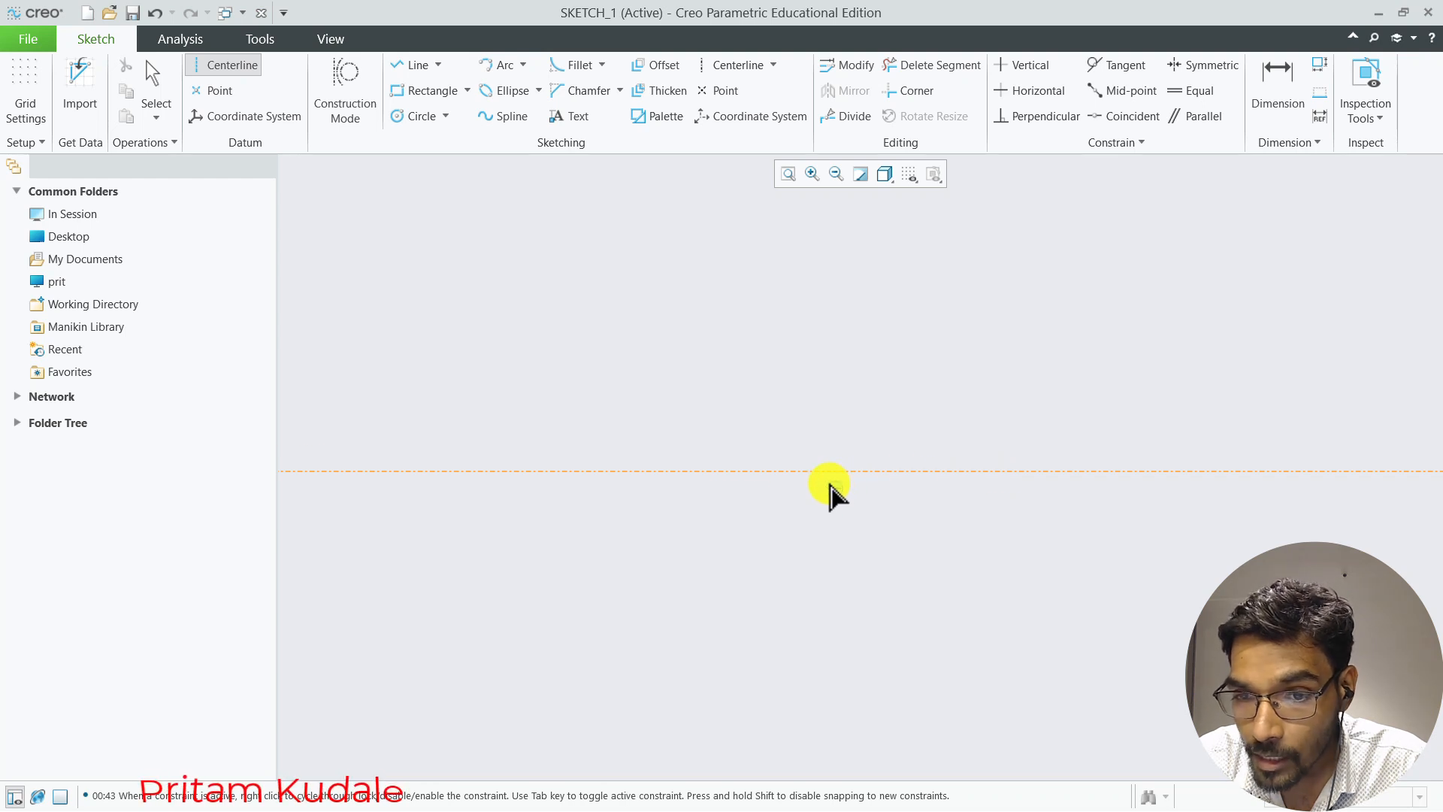
pyautogui.click(937, 471)
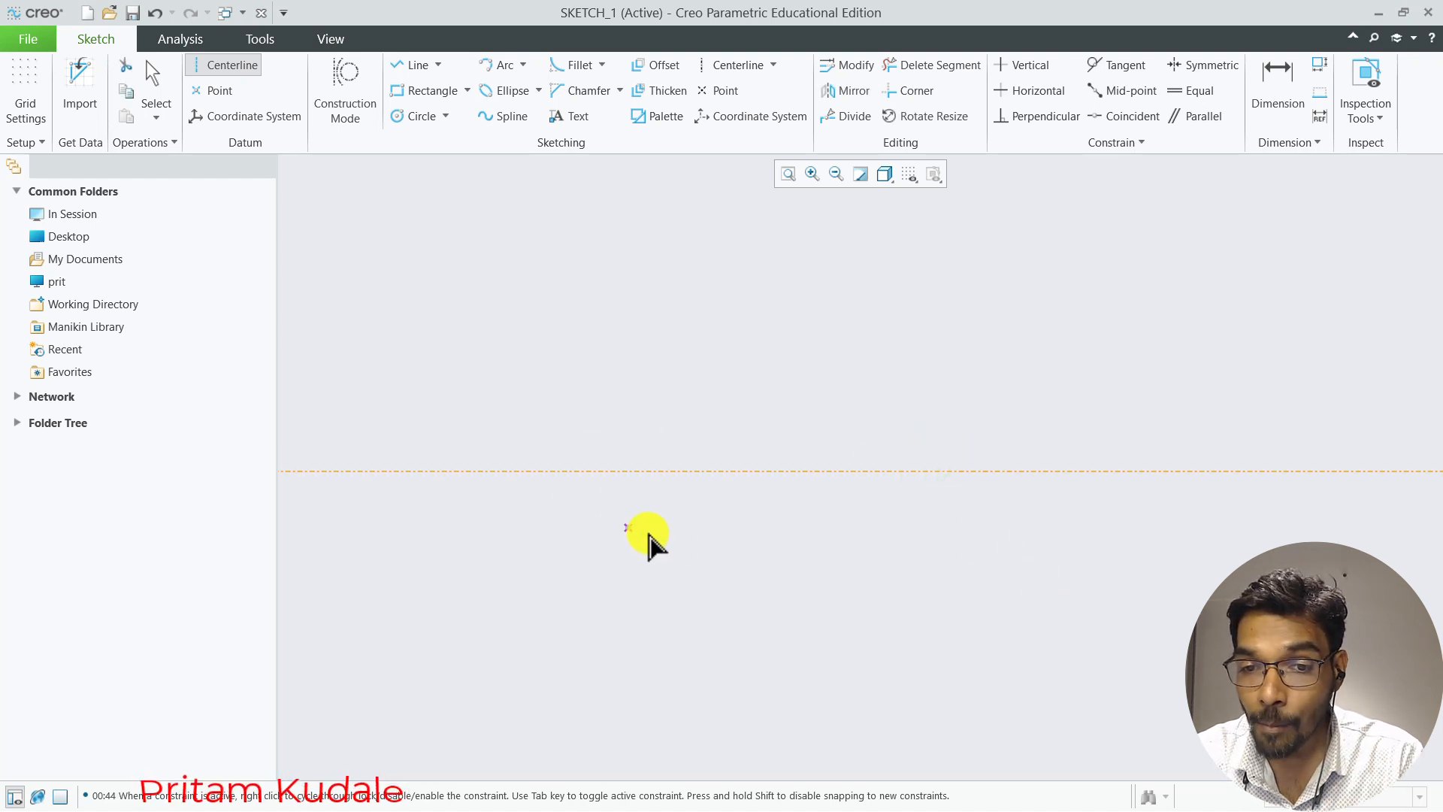
pyautogui.middleClick(718, 512)
pyautogui.scroll(3, 719, 502)
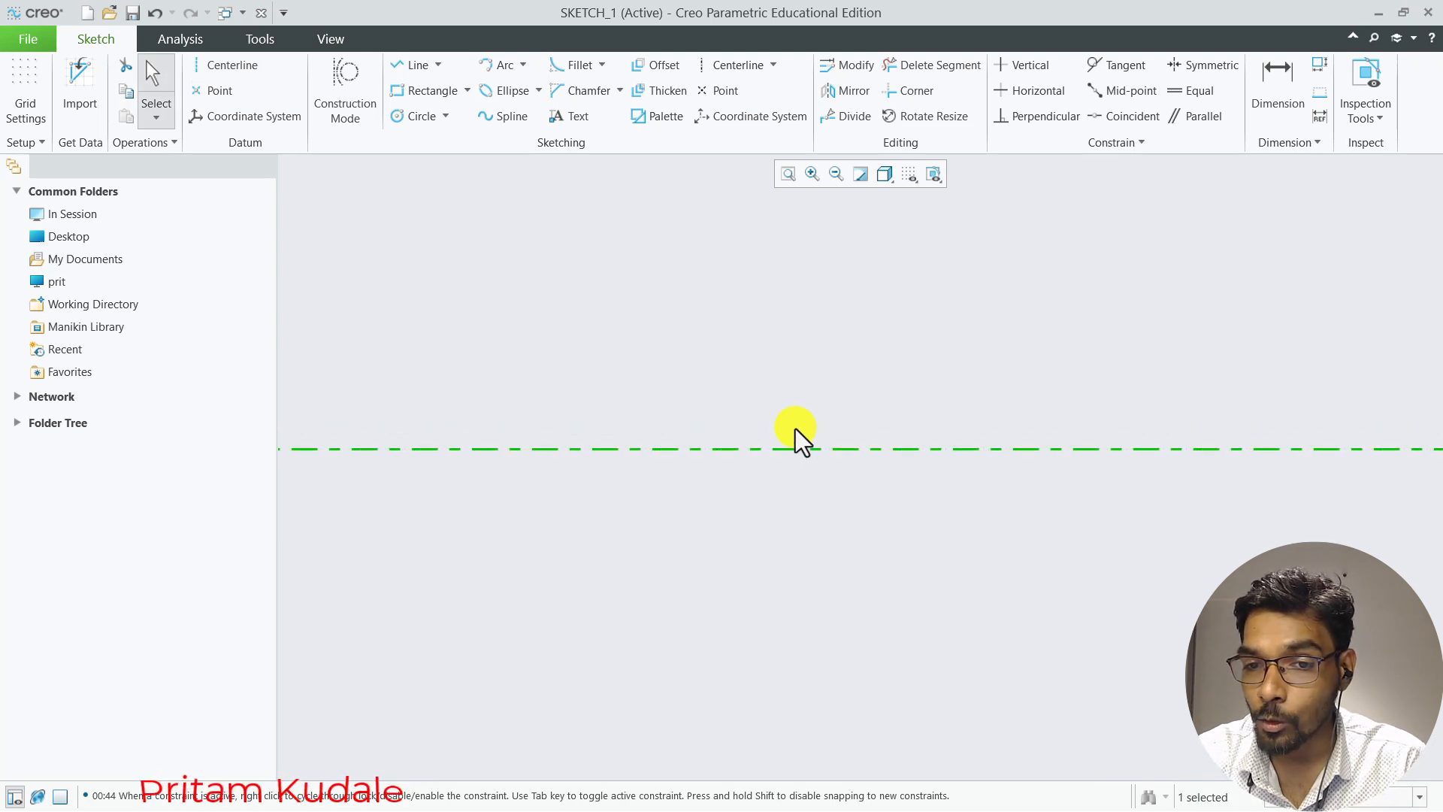
pyautogui.scroll(-3, 783, 455)
pyautogui.scroll(3, 783, 458)
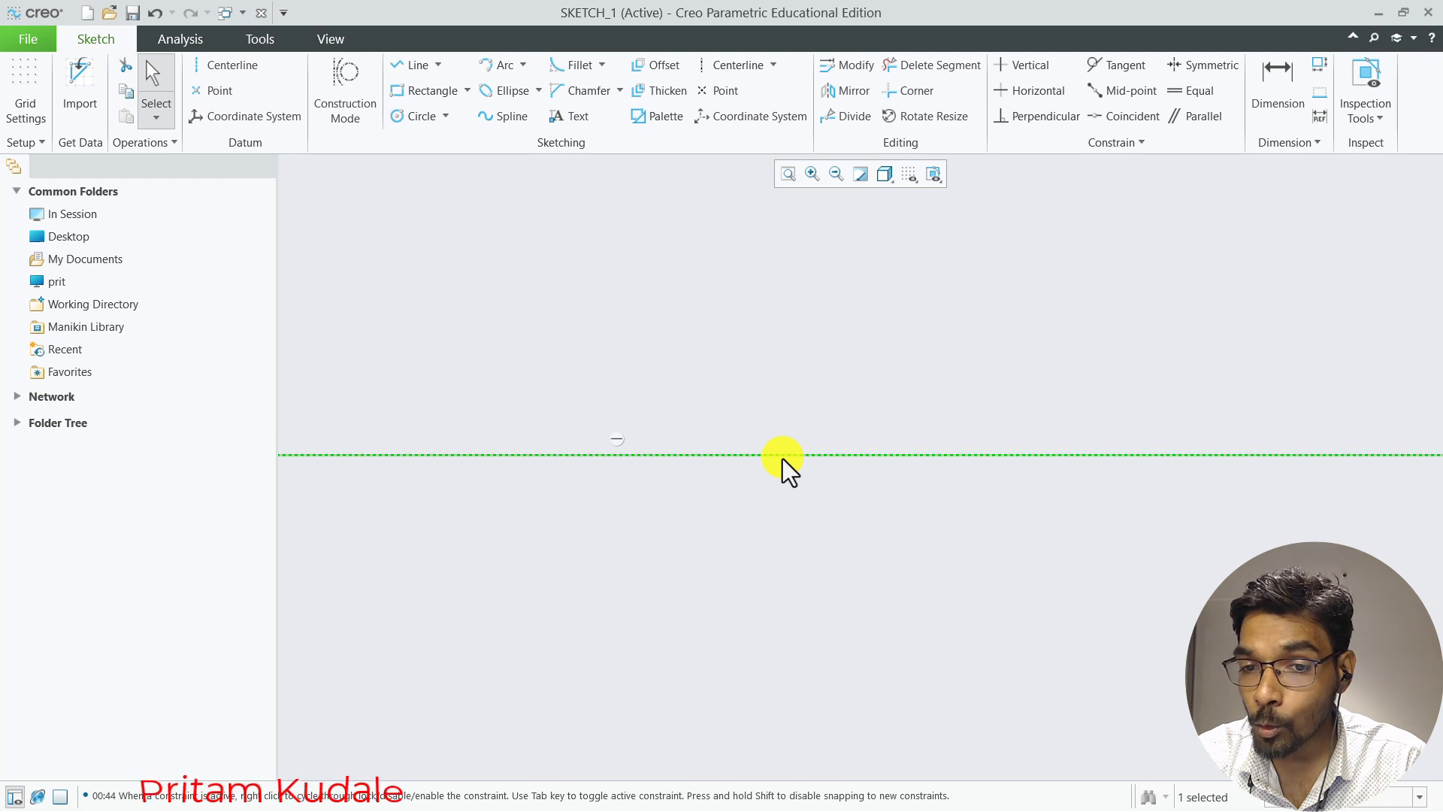
pyautogui.scroll(-2, 782, 458)
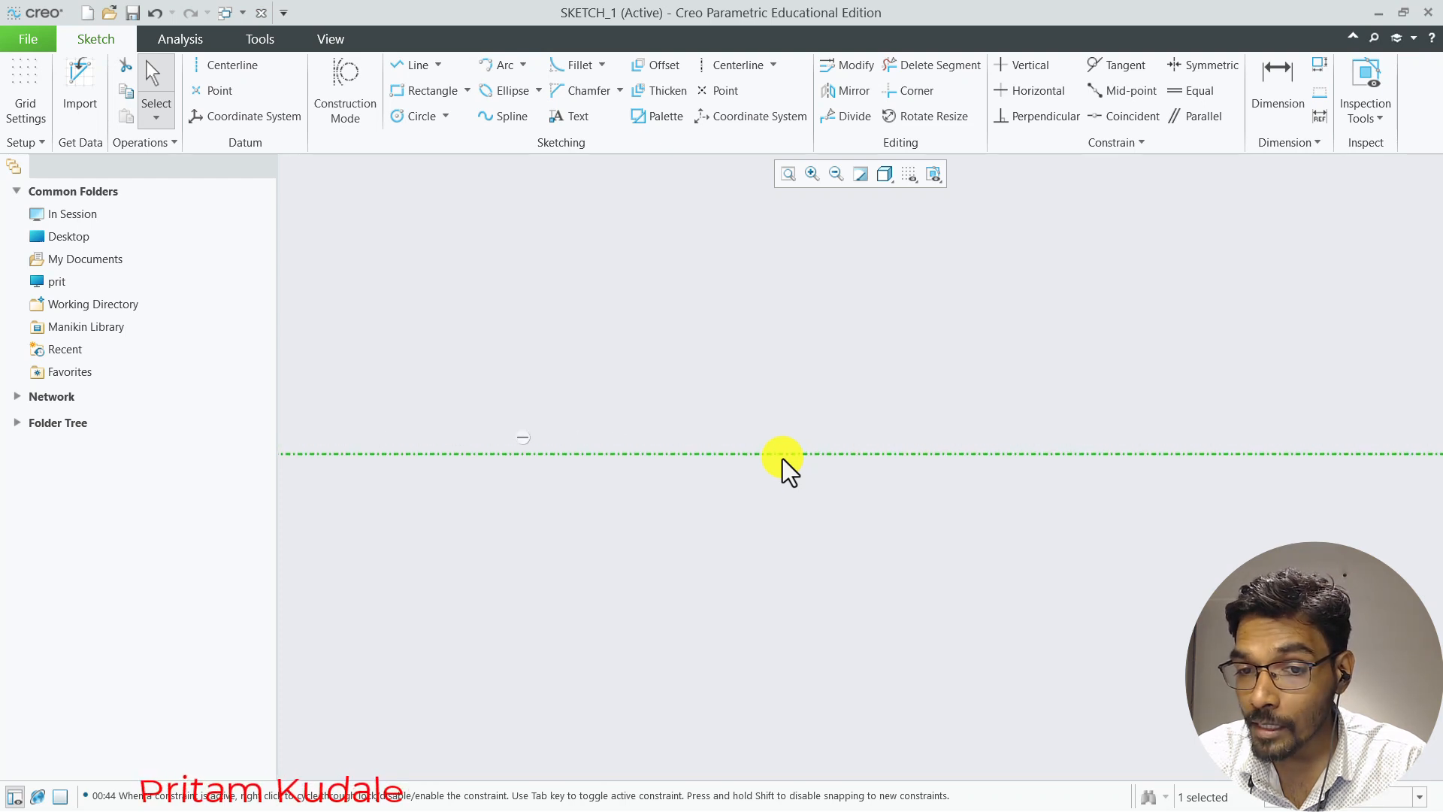
pyautogui.scroll(2, 783, 459)
pyautogui.scroll(-1, 782, 458)
pyautogui.scroll(-2, 782, 459)
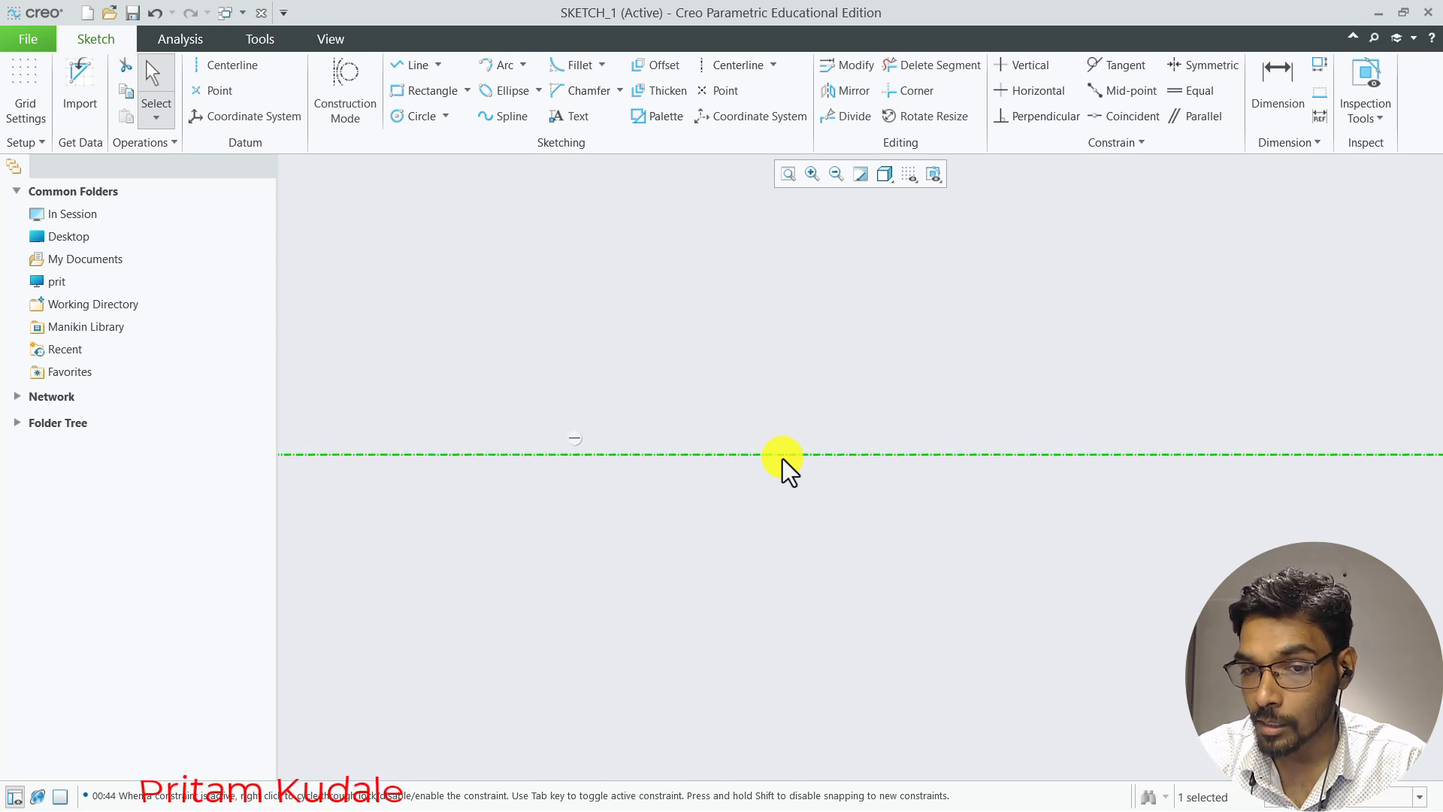
pyautogui.scroll(-1, 782, 458)
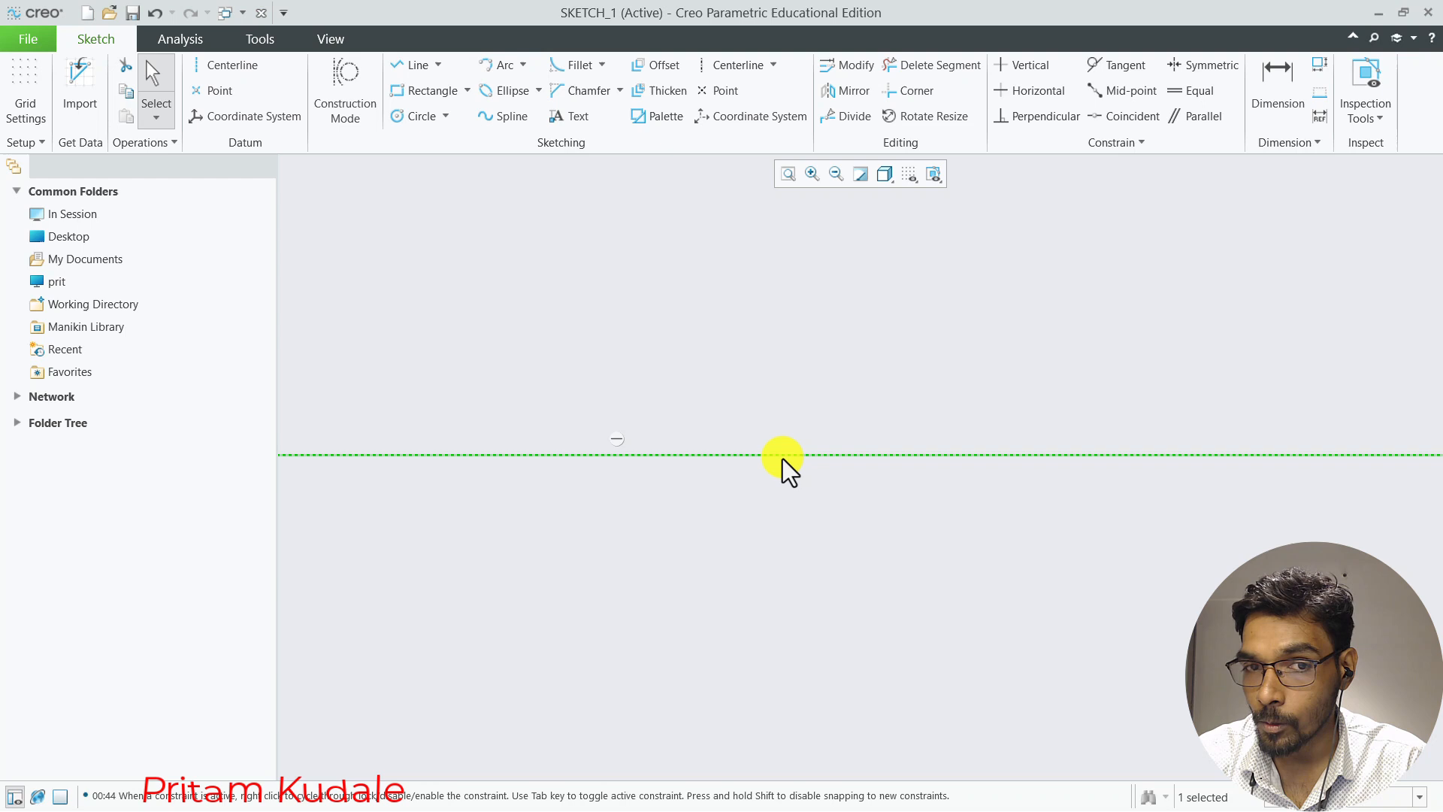
# Draw a vertical datum centerline crossing the horizontal centerline near the middle of the sketch
pyautogui.click(222, 70)
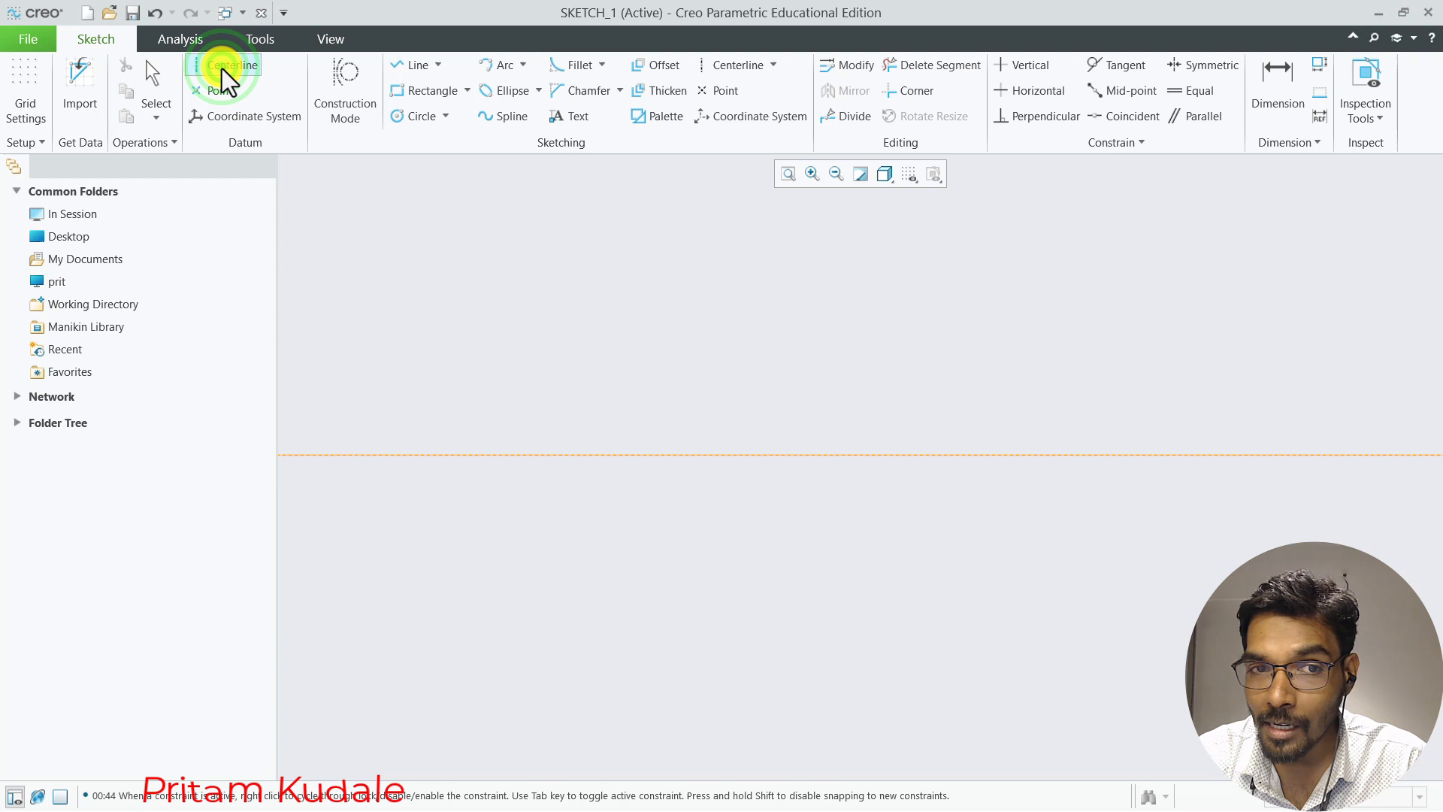
pyautogui.click(816, 454)
pyautogui.click(815, 464)
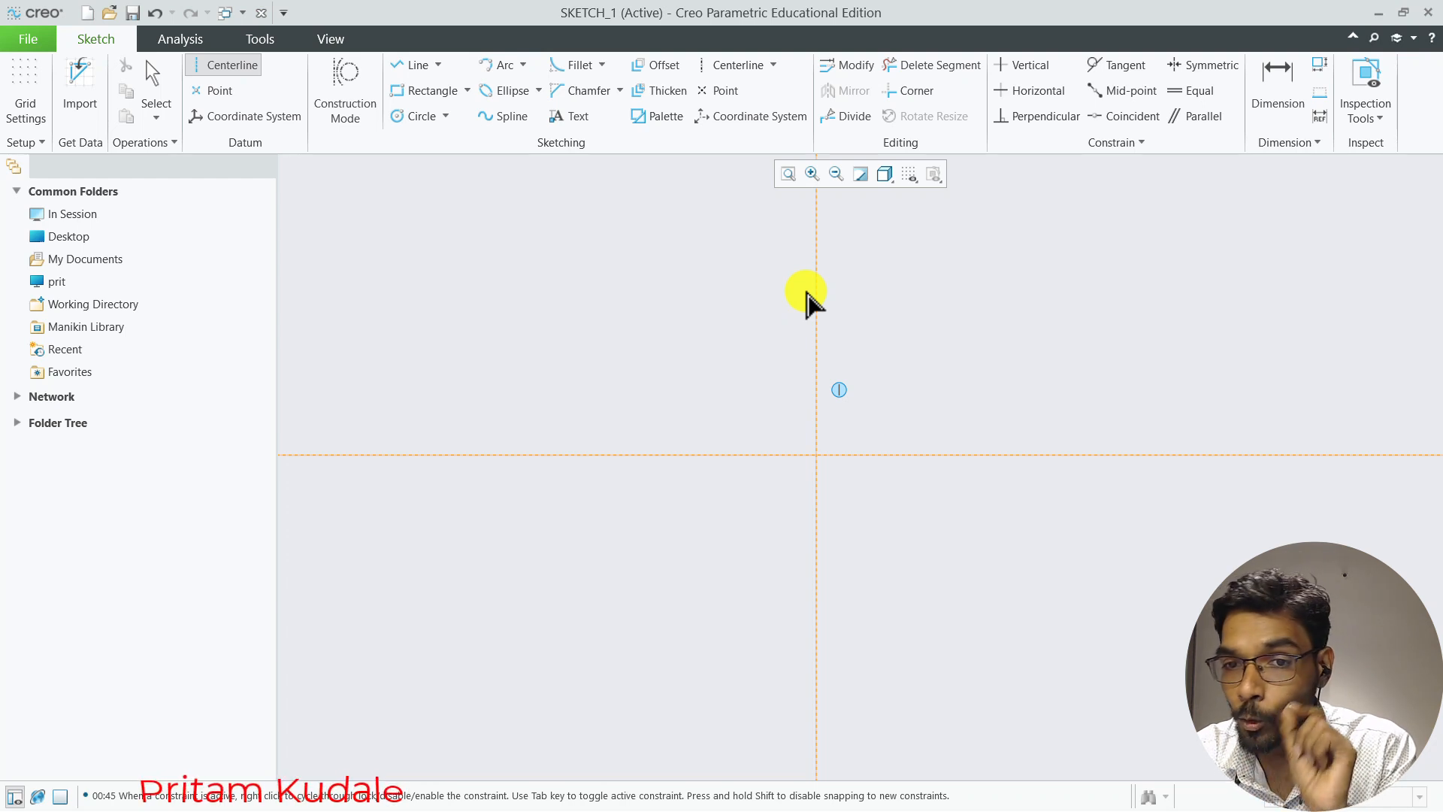
pyautogui.click(806, 297)
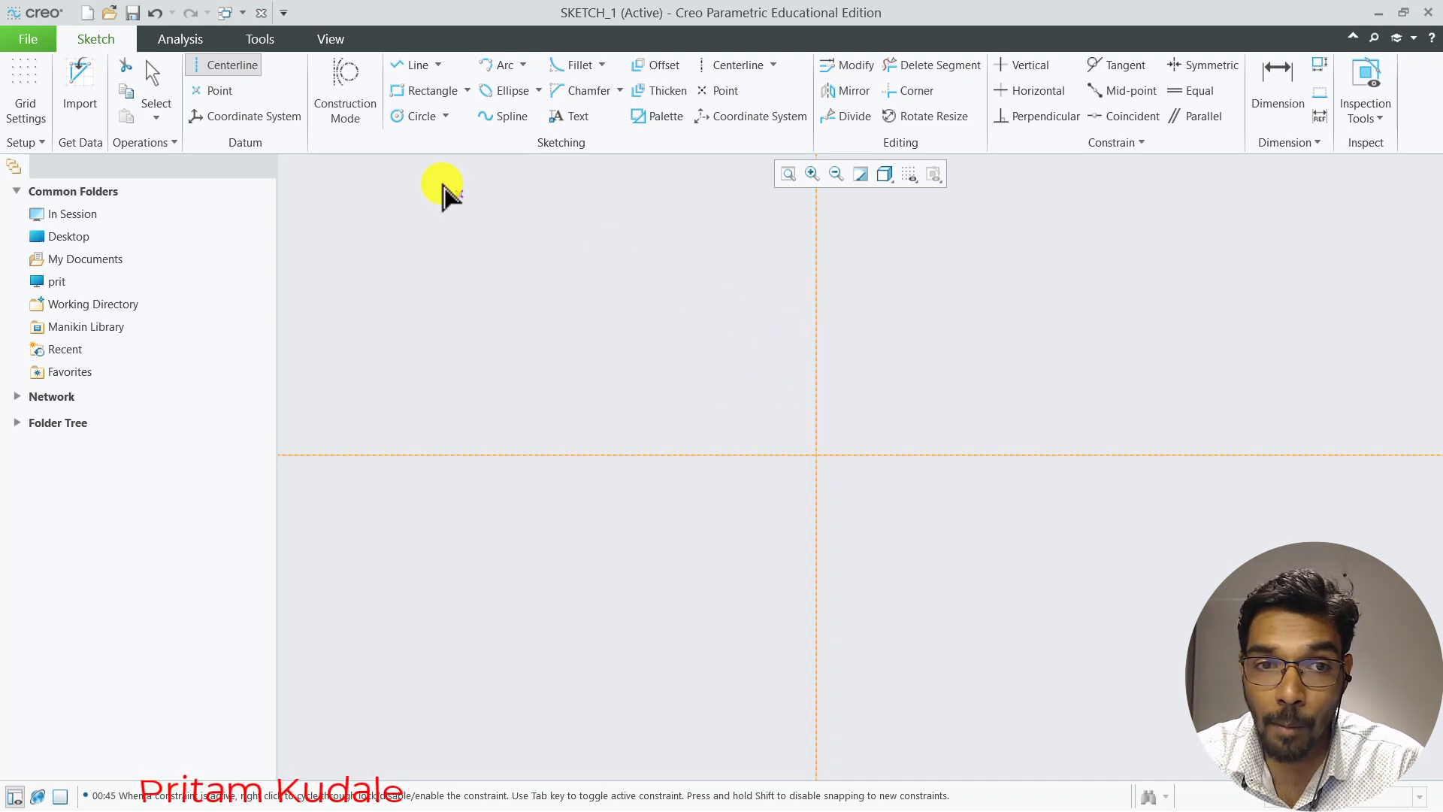
pyautogui.click(215, 64)
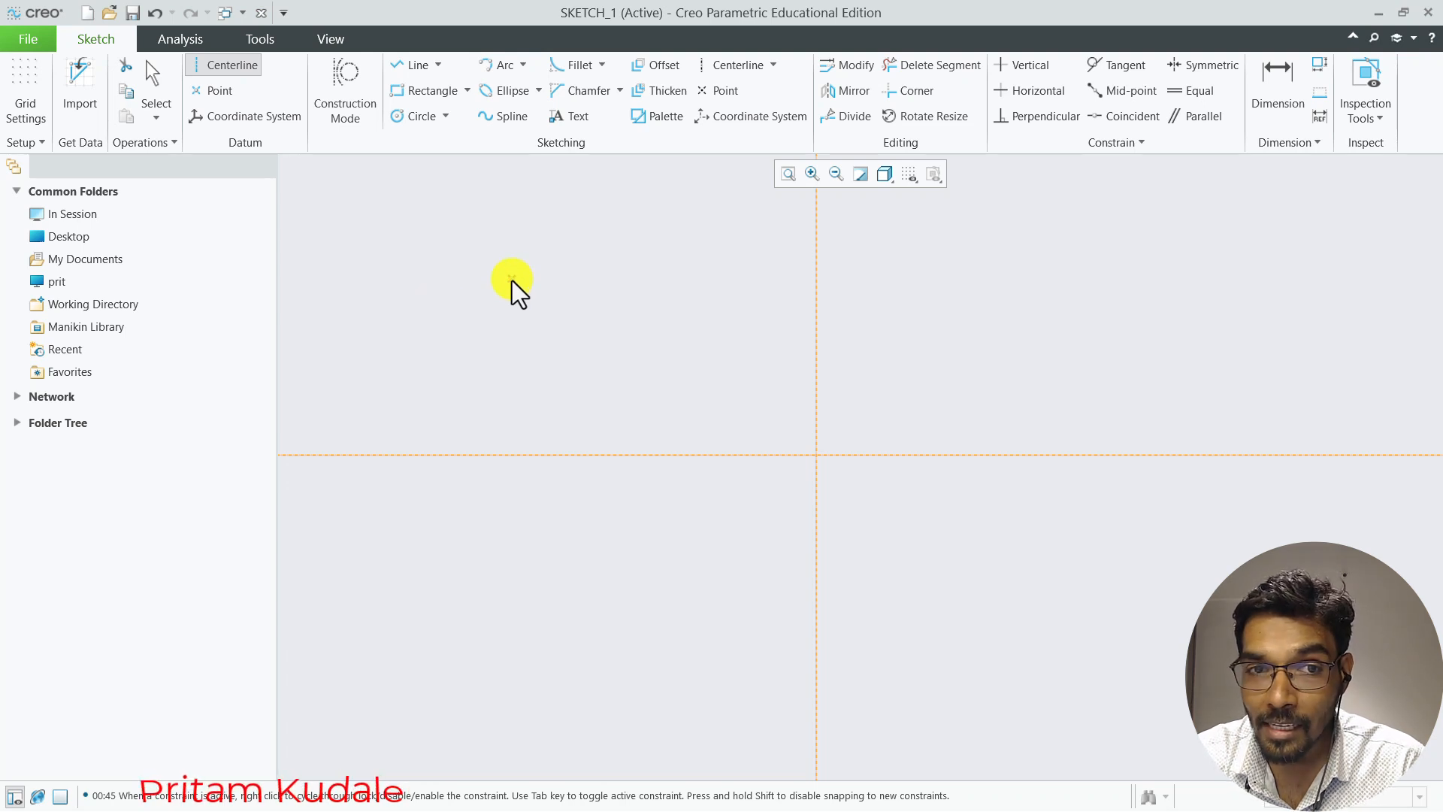
pyautogui.middleClick(614, 348)
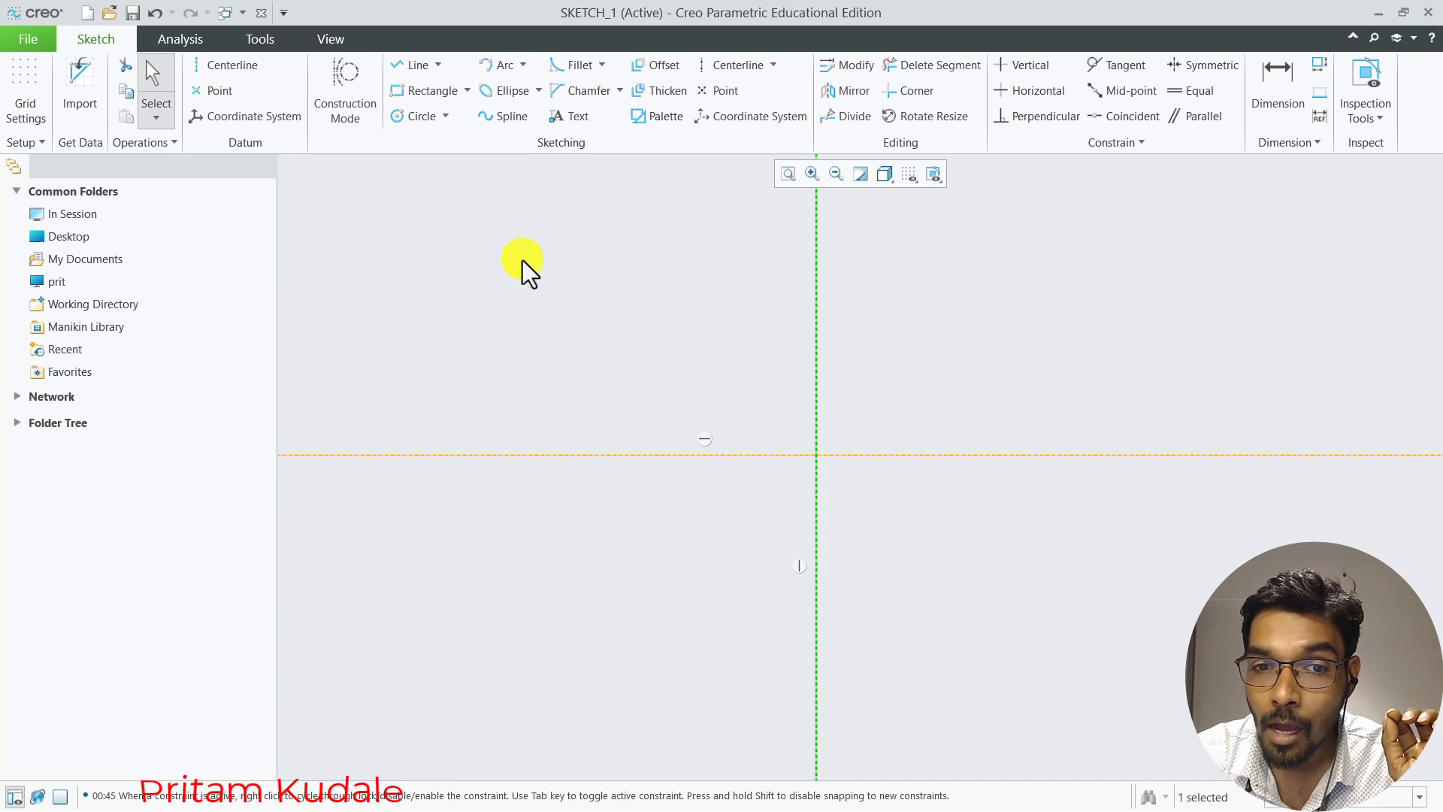
pyautogui.click(541, 236)
pyautogui.moveTo(578, 226)
pyautogui.mouseDown()
pyautogui.moveTo(606, 273)
pyautogui.moveTo(719, 365)
pyautogui.moveTo(821, 522)
pyautogui.moveTo(910, 566)
pyautogui.mouseUp()
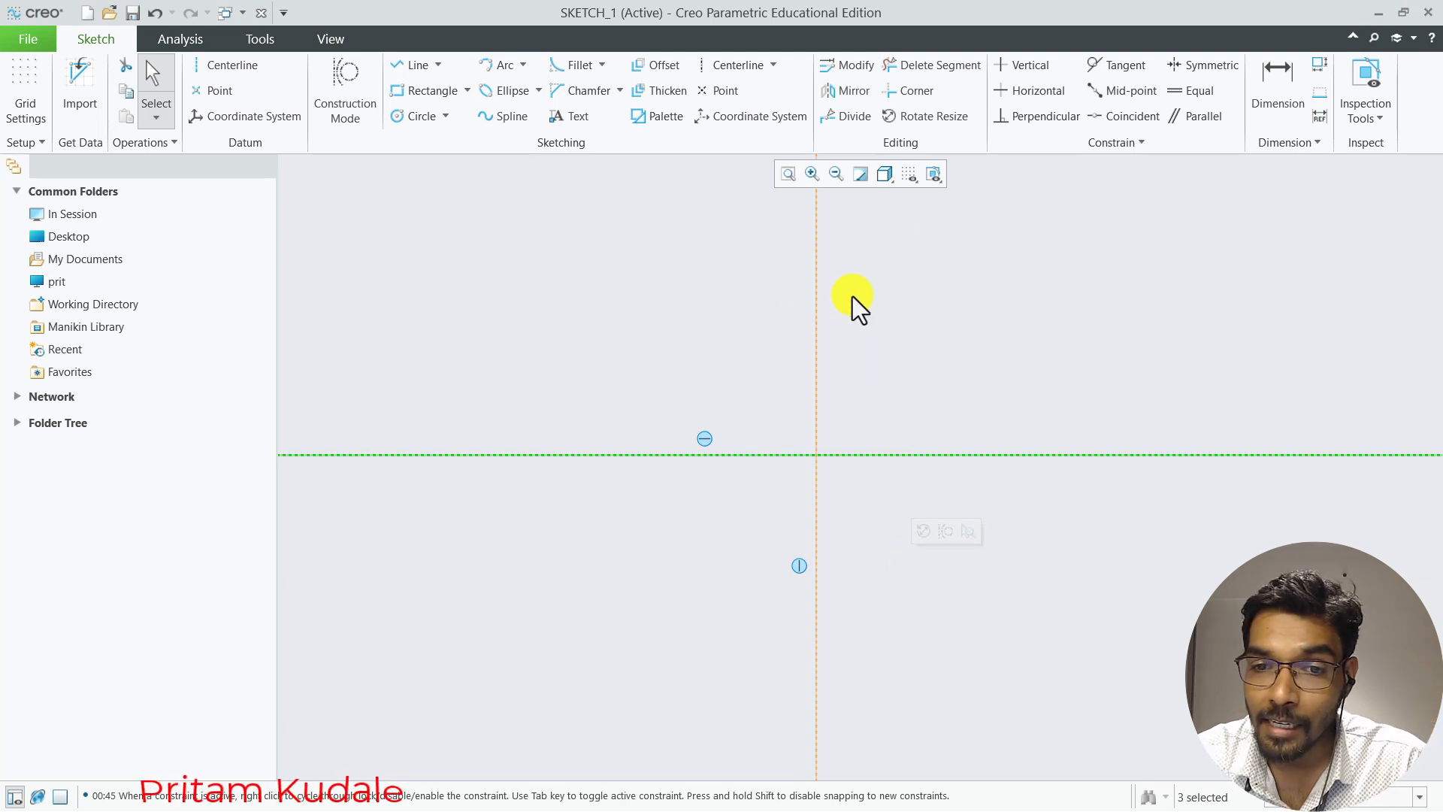
pyautogui.click(712, 314)
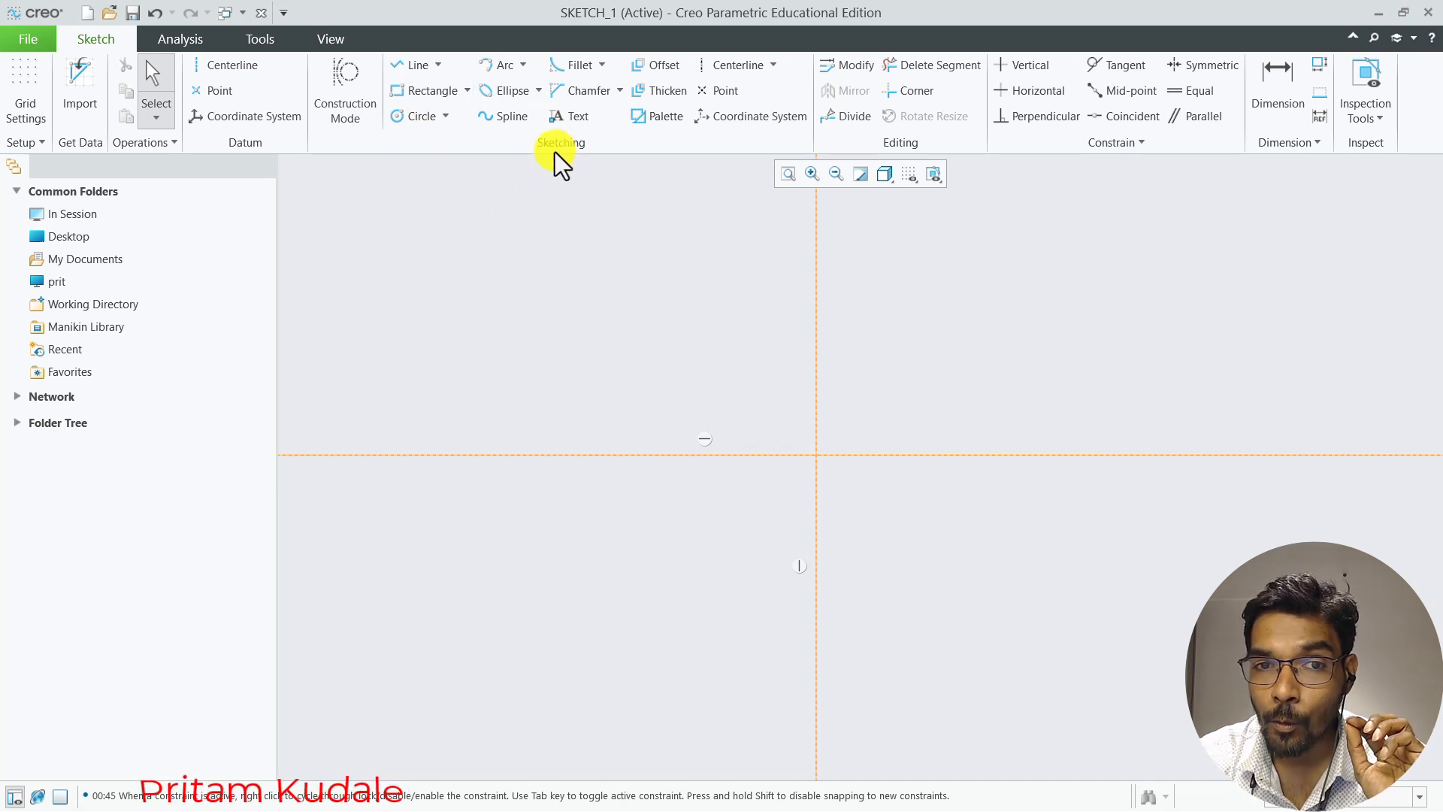
# Sketch a line about 10 units long from the centerlines' intersection, rising into the upper-right quadrant at about 40 degrees to the horizontal
pyautogui.click(407, 70)
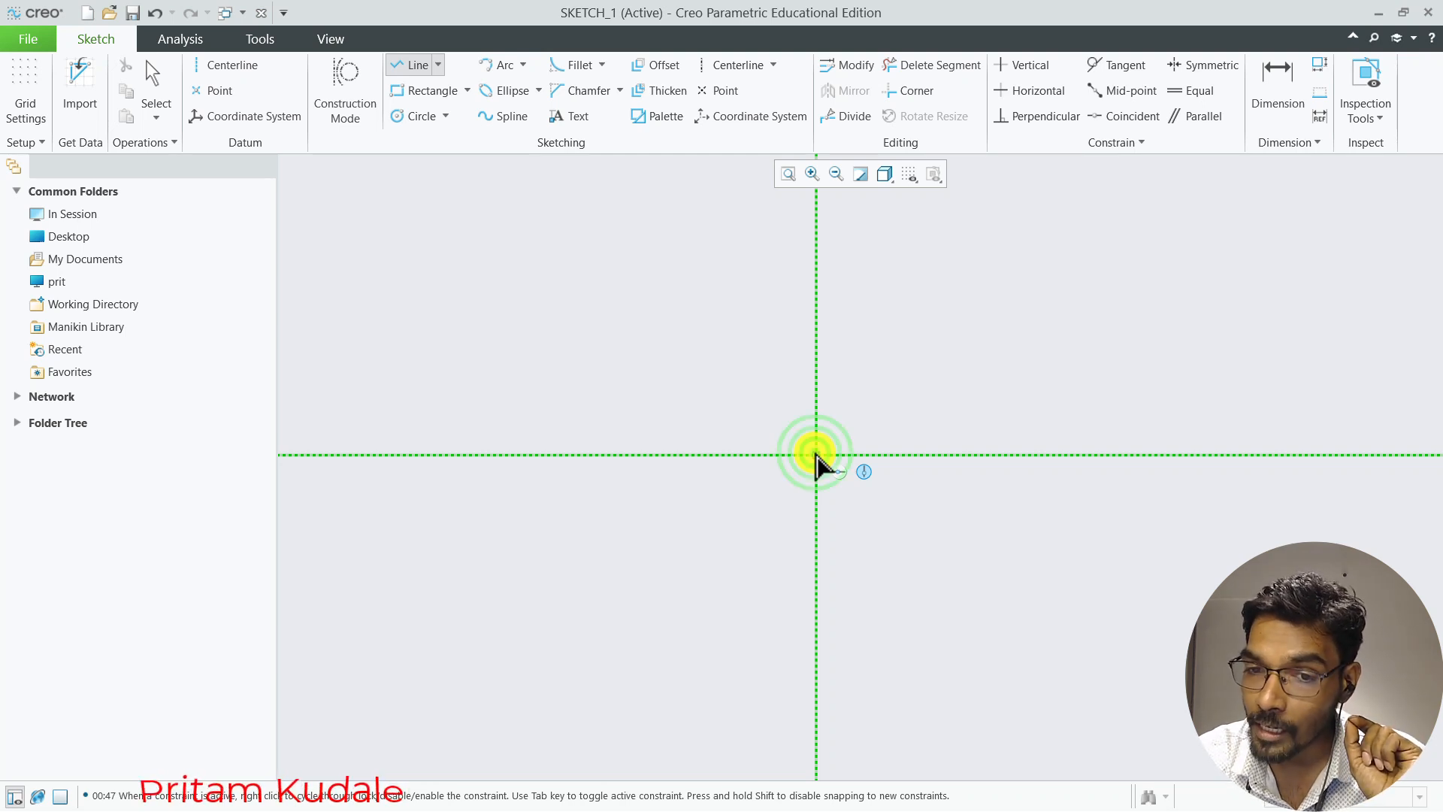
pyautogui.click(816, 454)
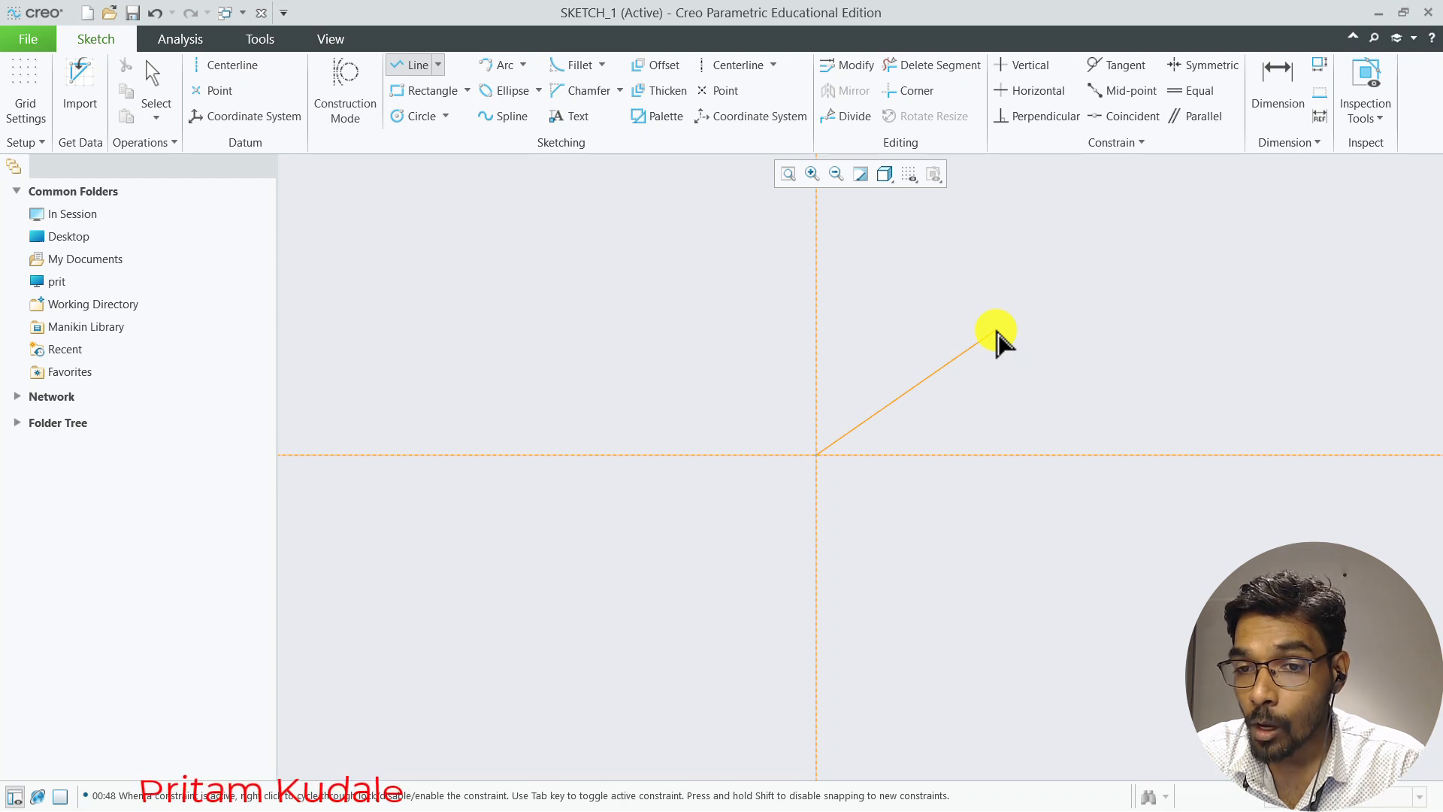
pyautogui.scroll(2, 996, 334)
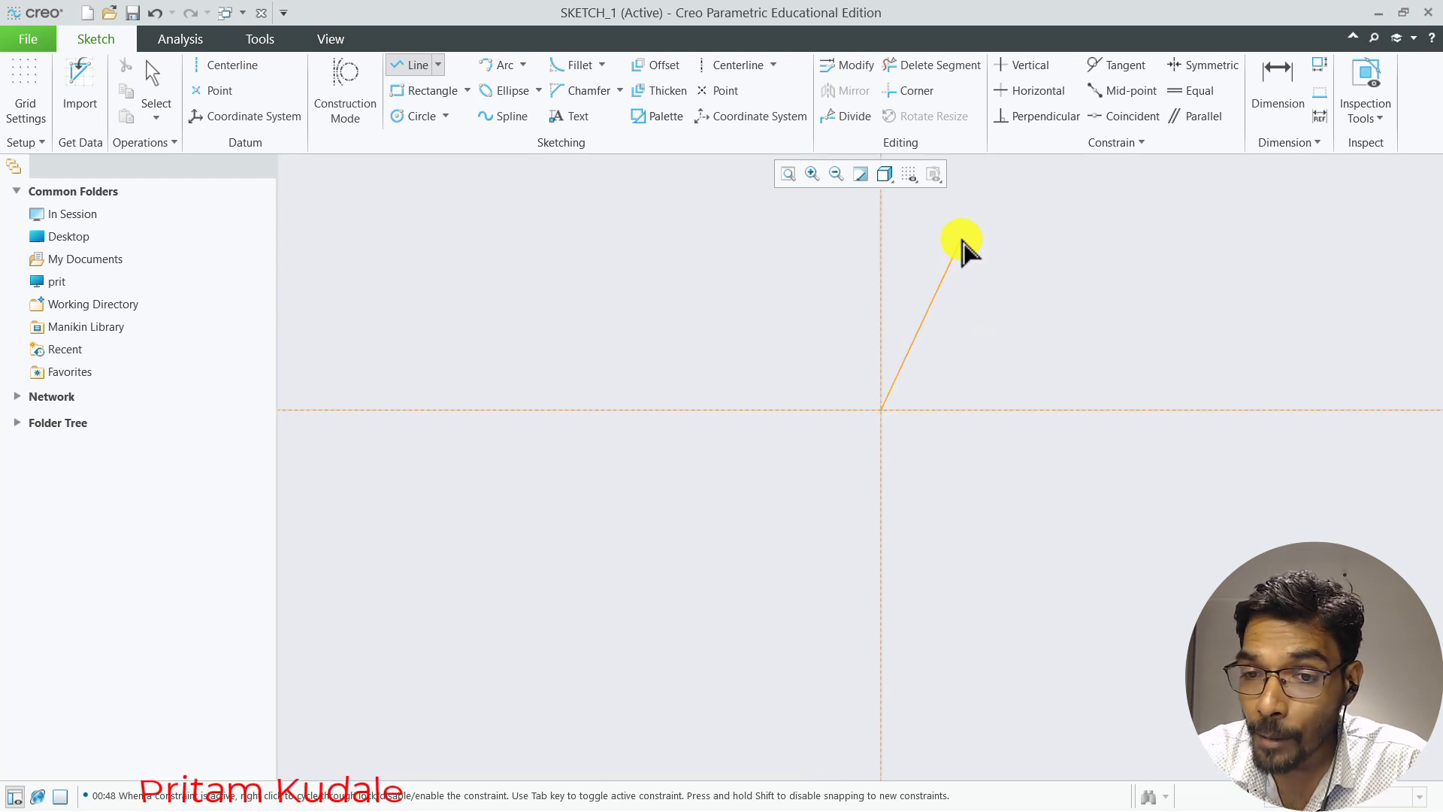
pyautogui.scroll(2, 1005, 306)
pyautogui.scroll(-6, 1005, 306)
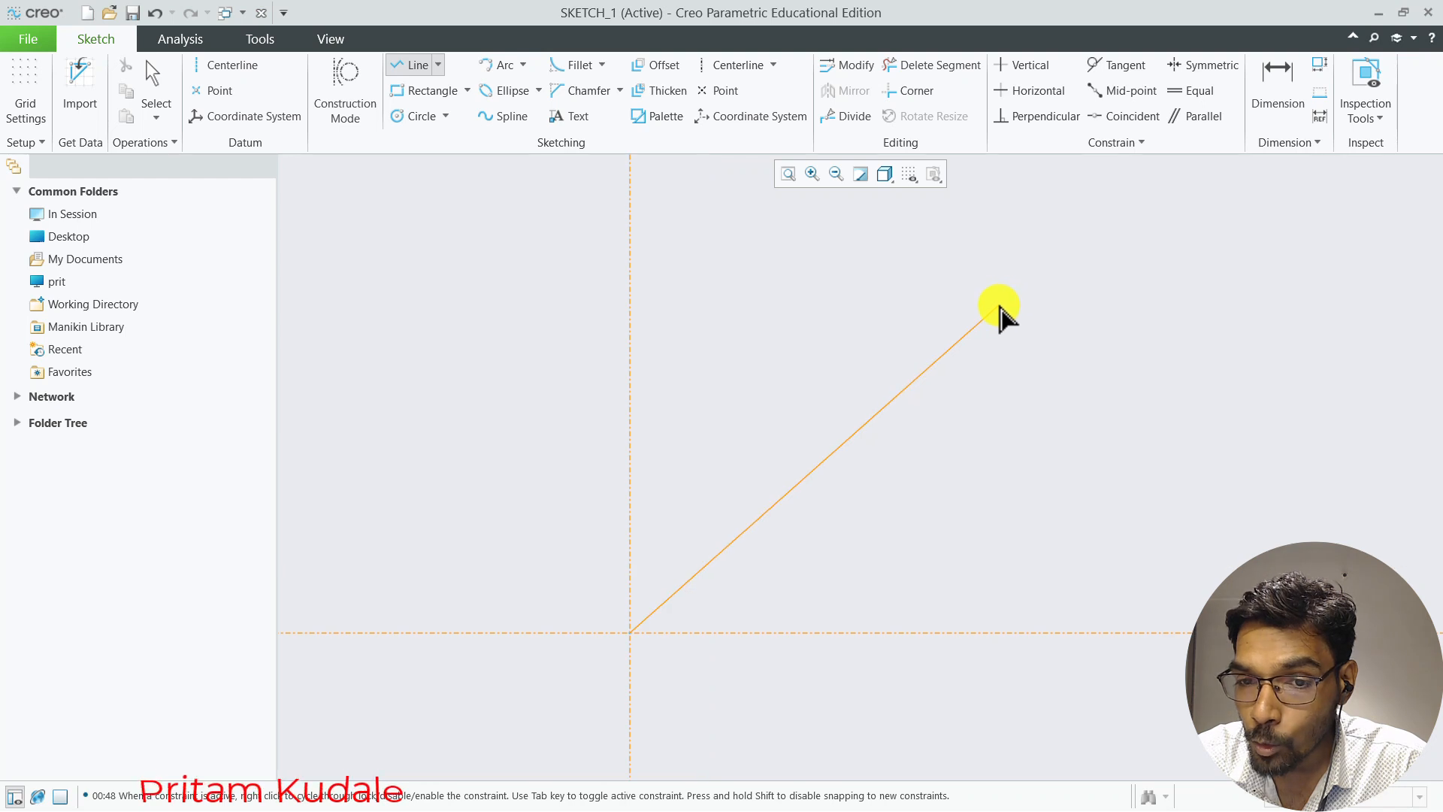
pyautogui.scroll(3, 992, 334)
pyautogui.scroll(-2, 992, 334)
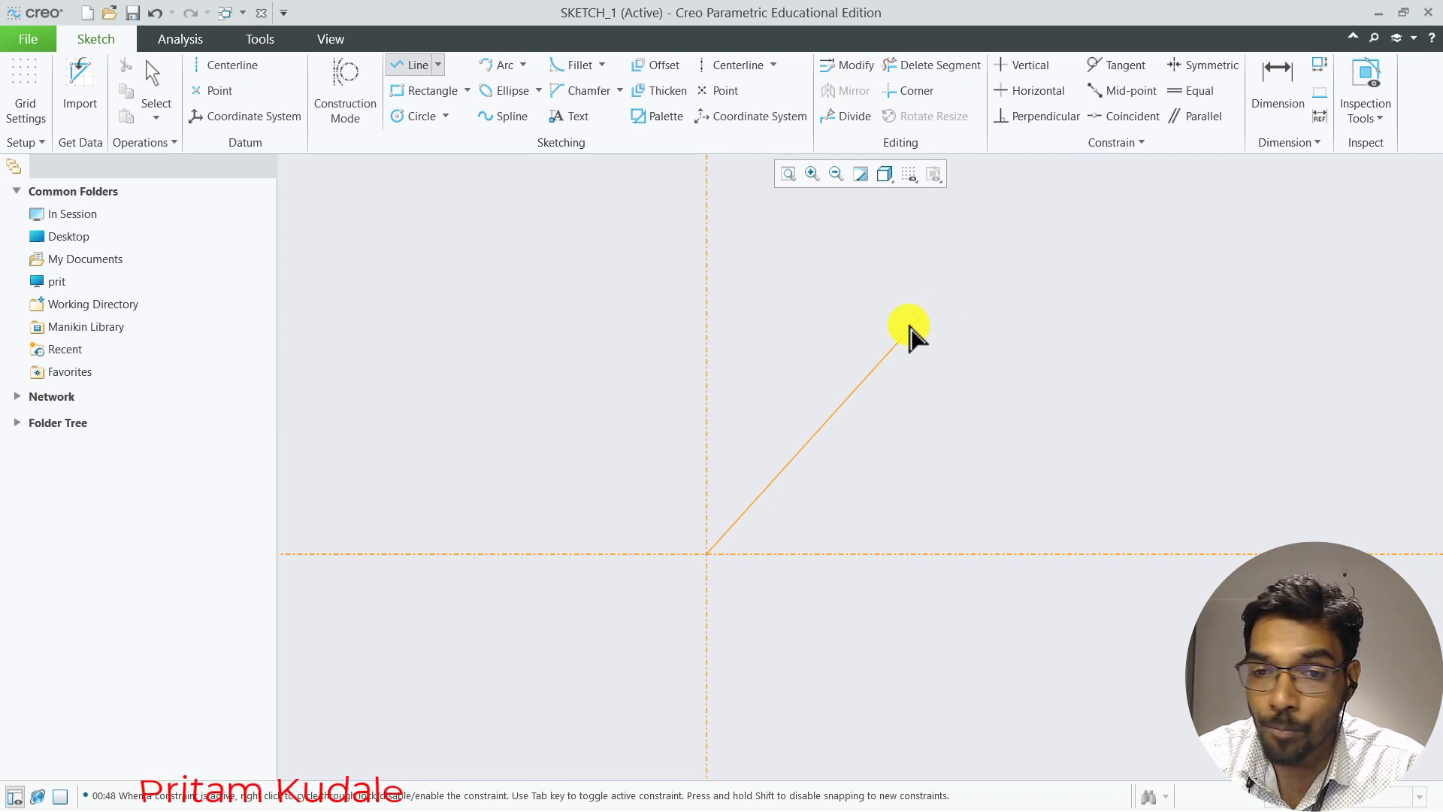
pyautogui.click(993, 315)
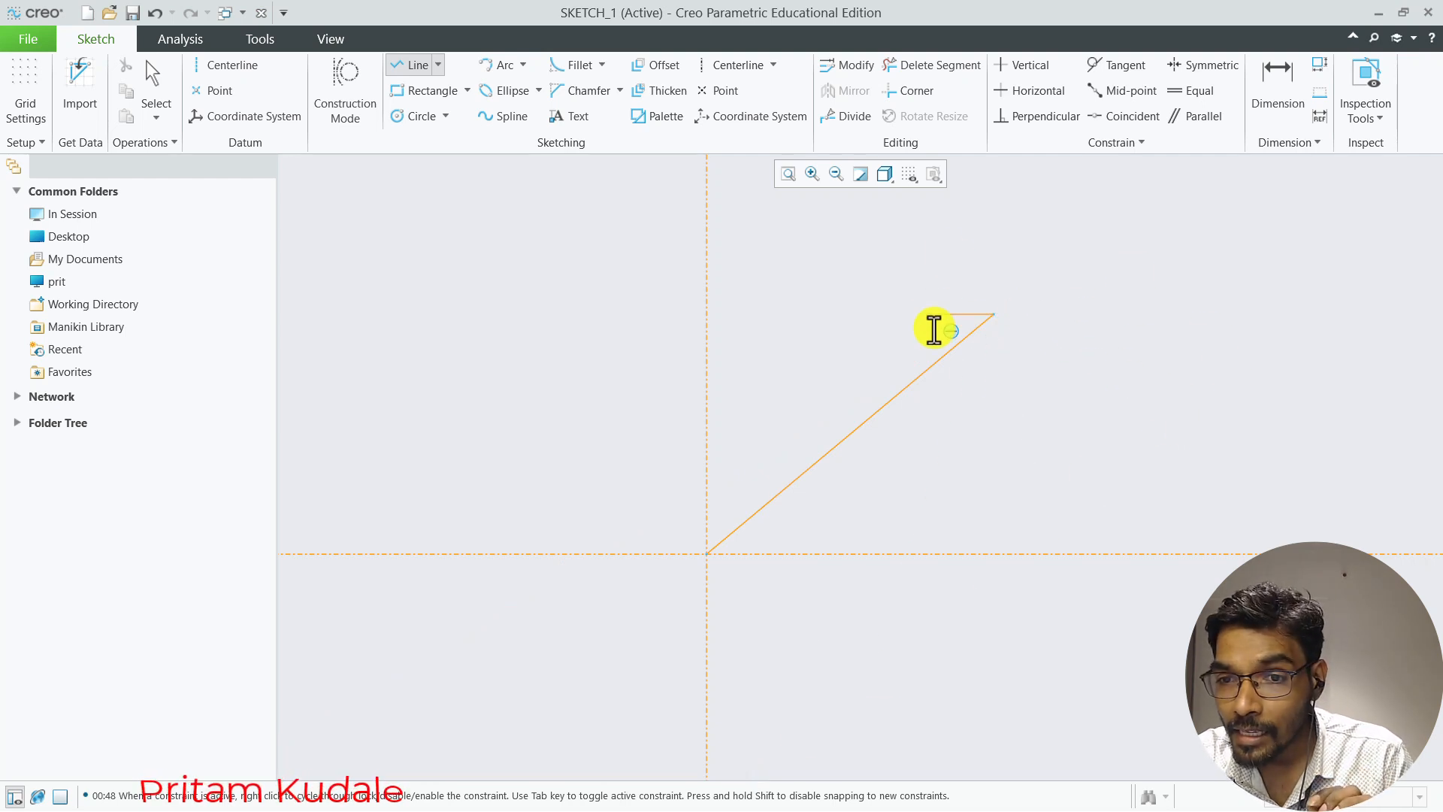
pyautogui.middleClick(1192, 426)
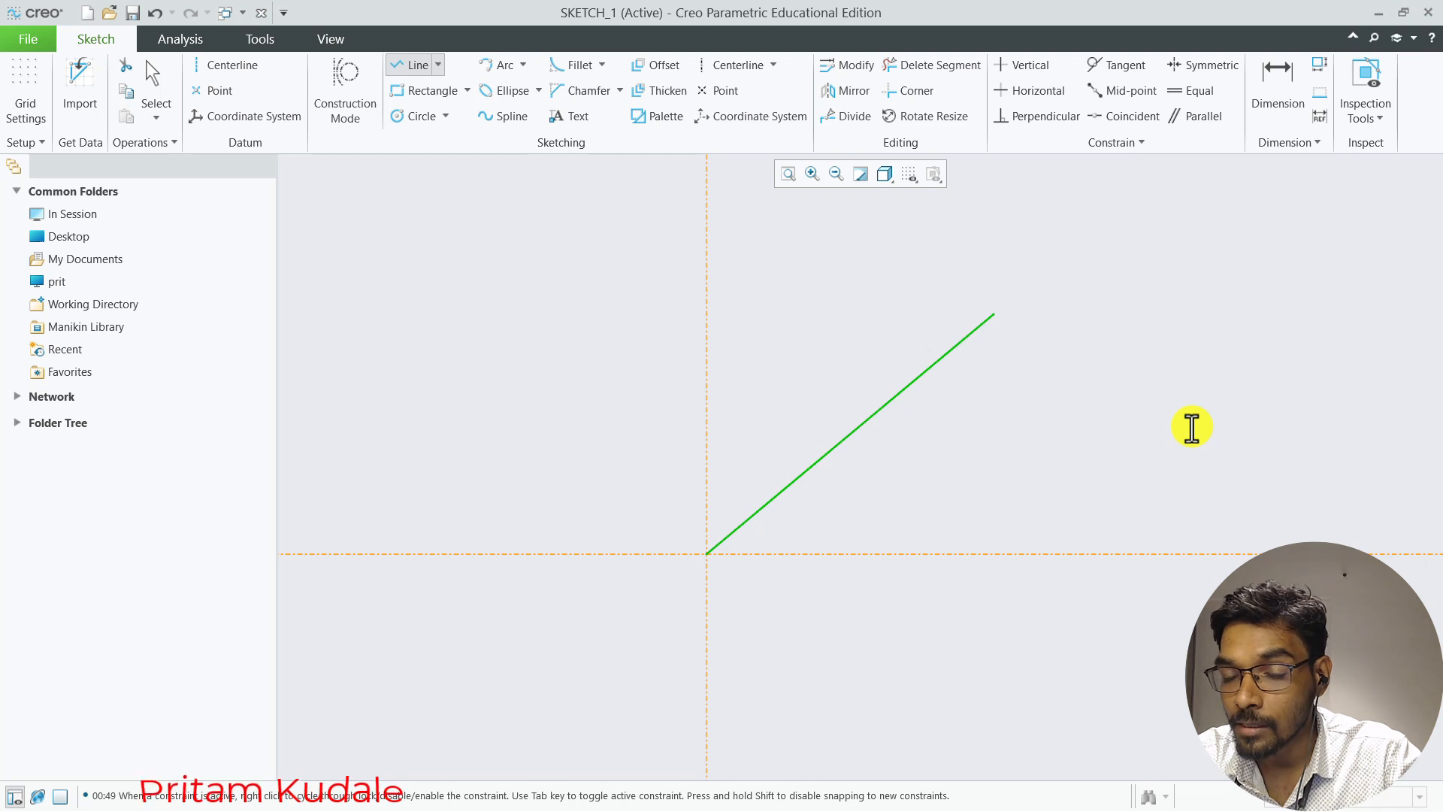
pyautogui.click(1191, 426)
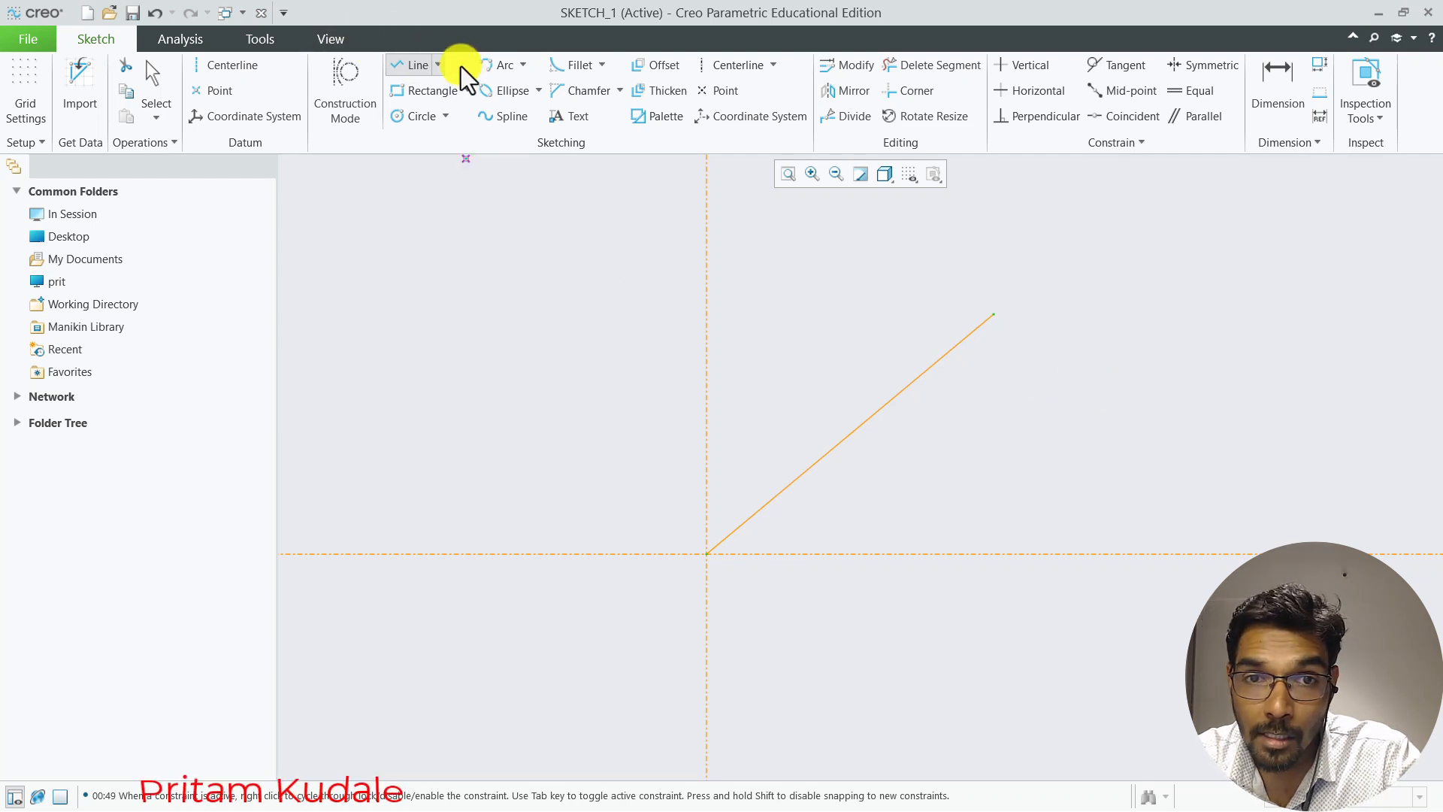
pyautogui.click(422, 65)
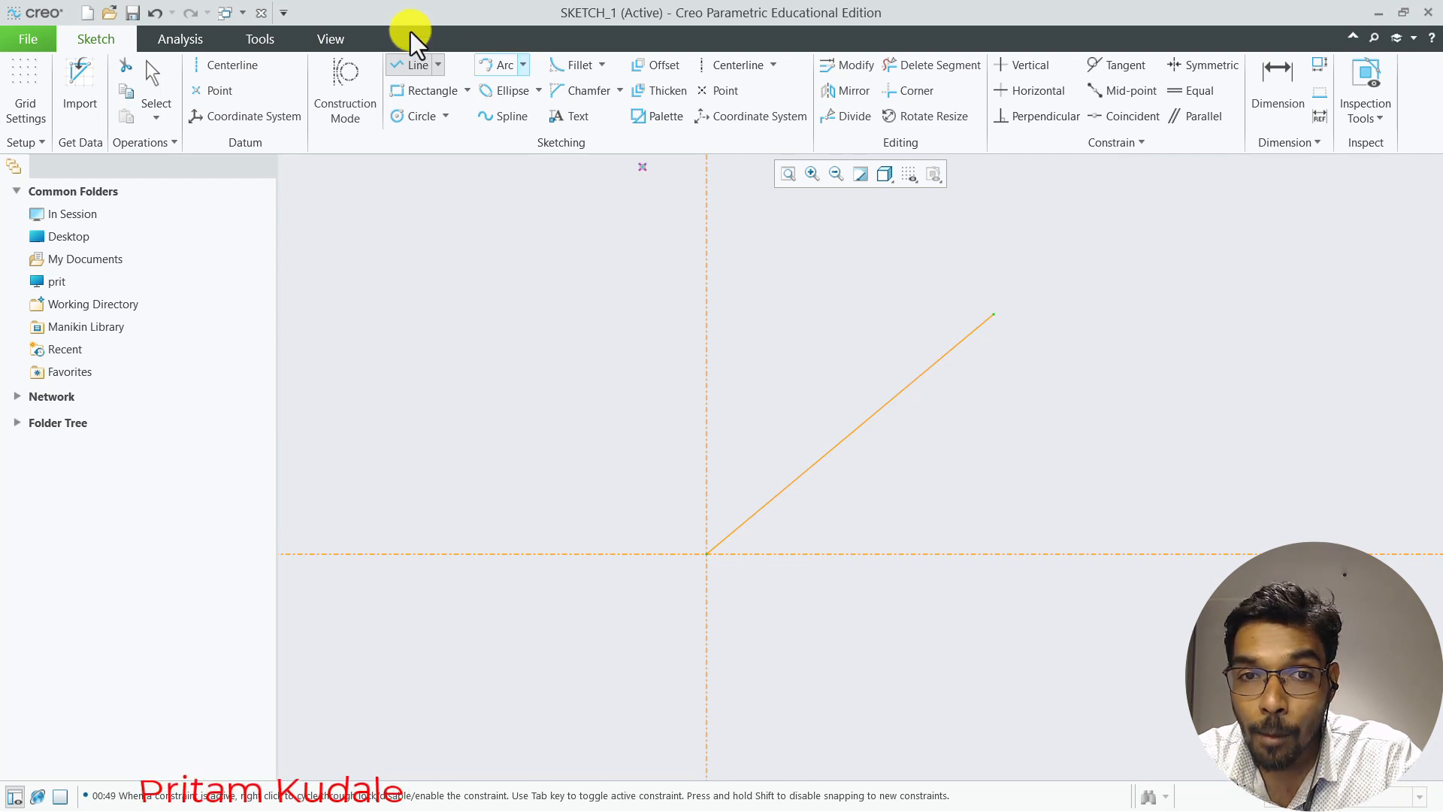
pyautogui.middleClick(418, 222)
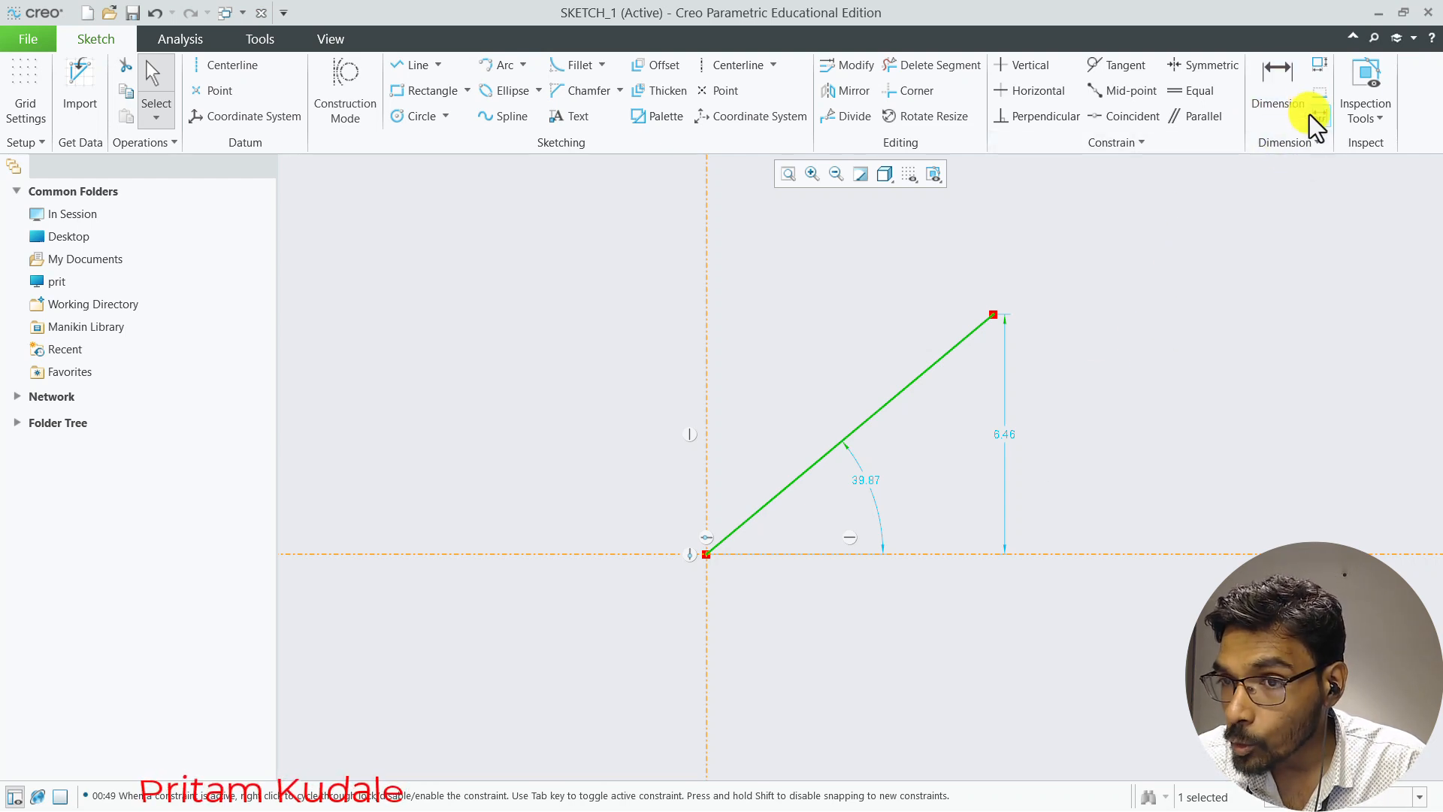
# Dimension the inclined line's length between its two endpoints and set it to 5
pyautogui.click(1277, 85)
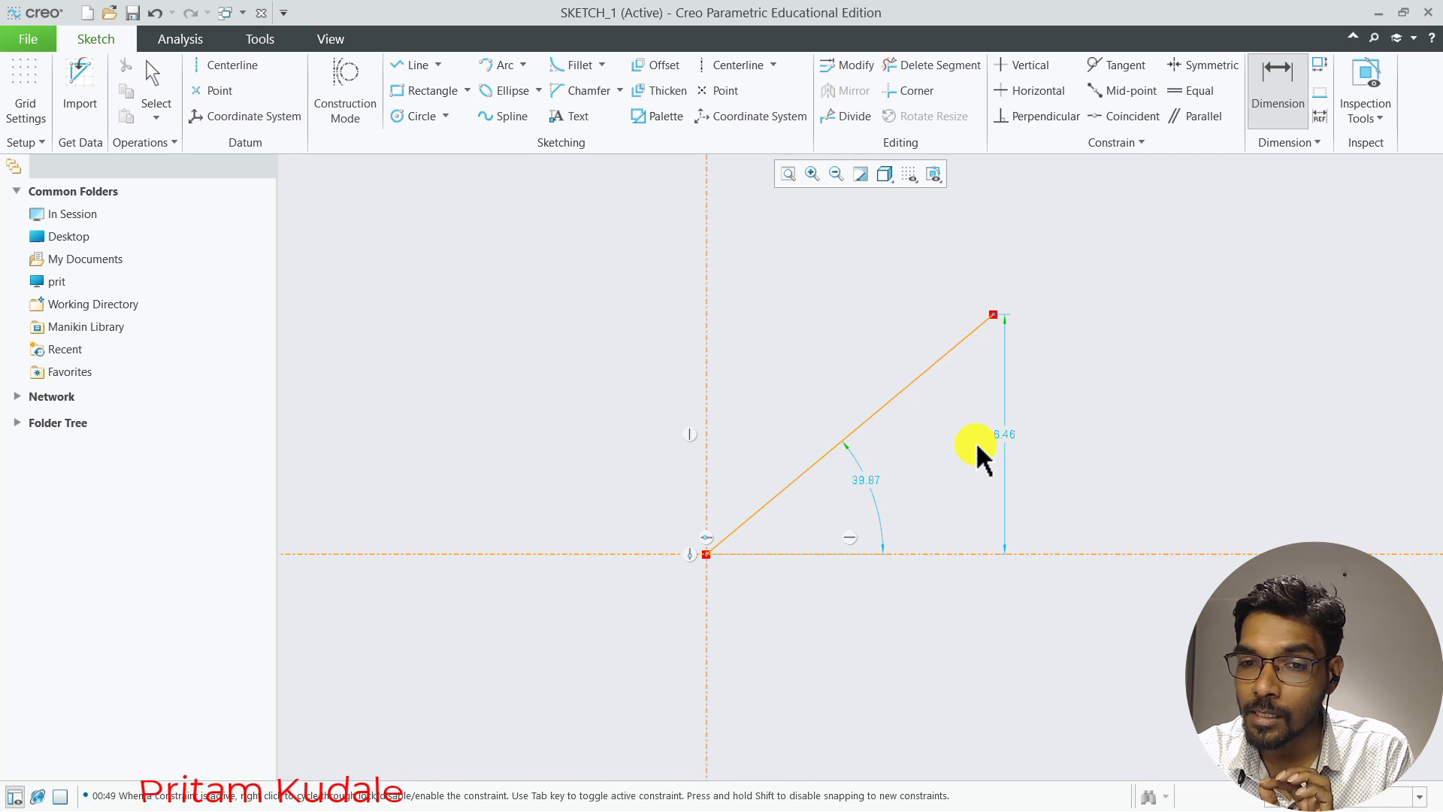
pyautogui.click(705, 554)
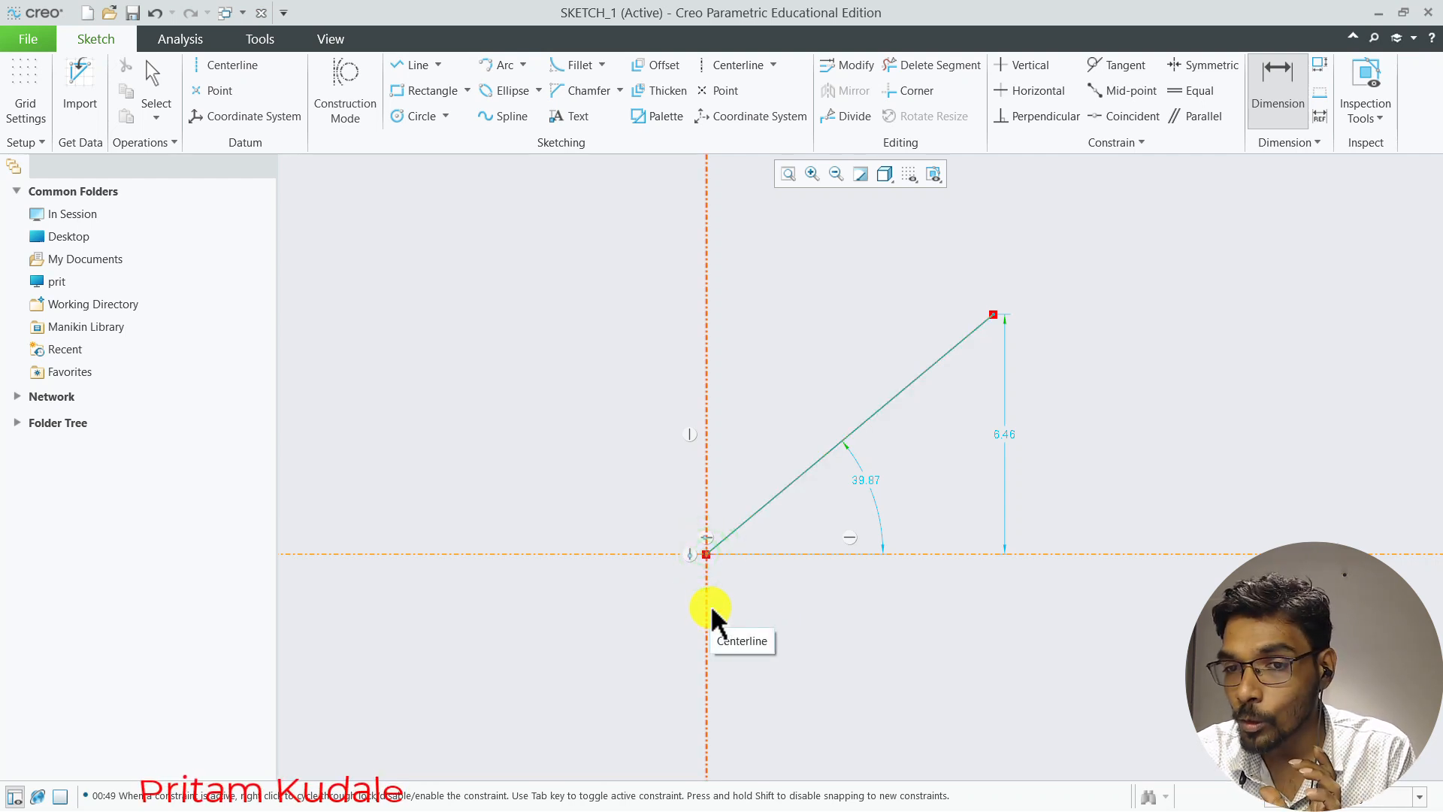
pyautogui.click(992, 314)
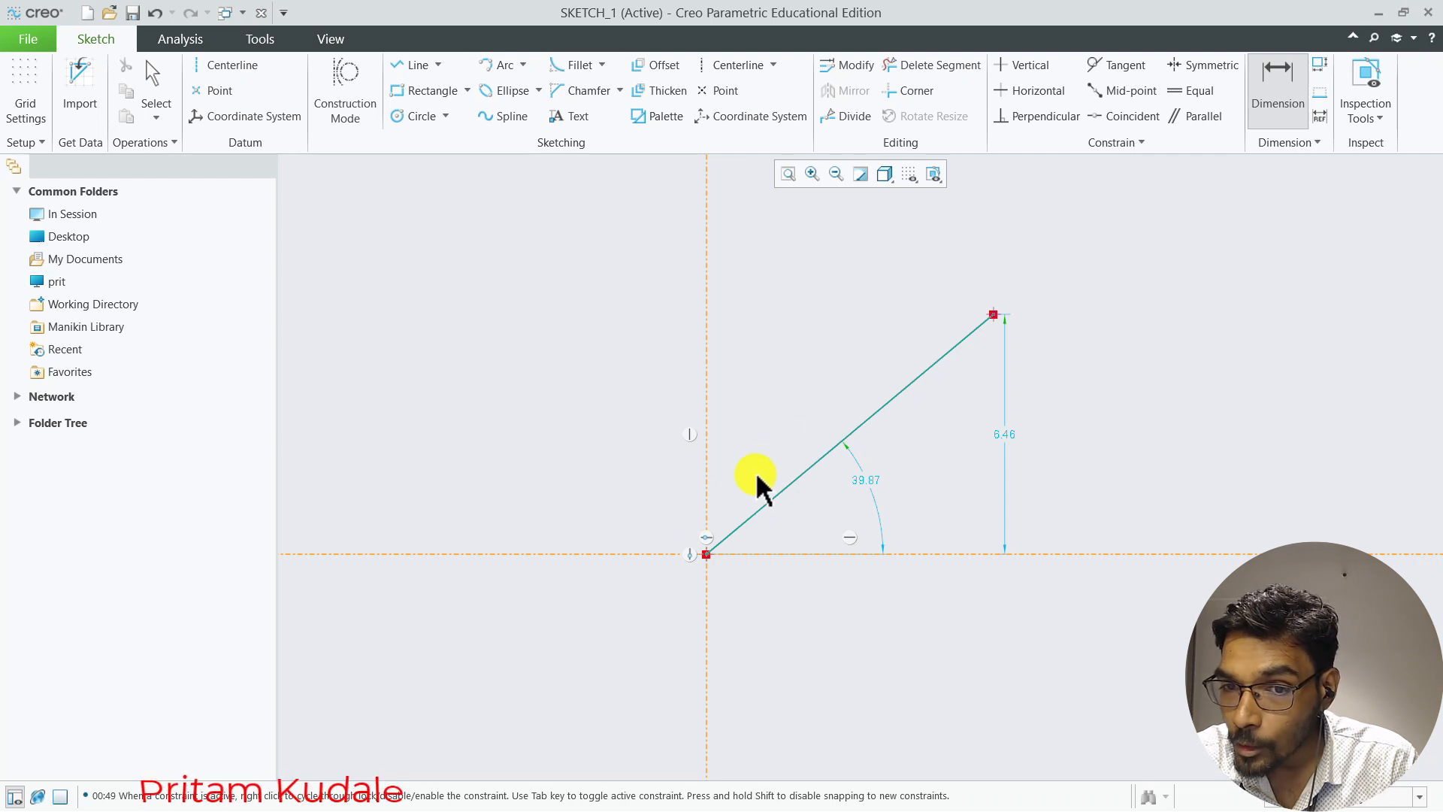
pyautogui.click(840, 437)
pyautogui.middleClick(834, 412)
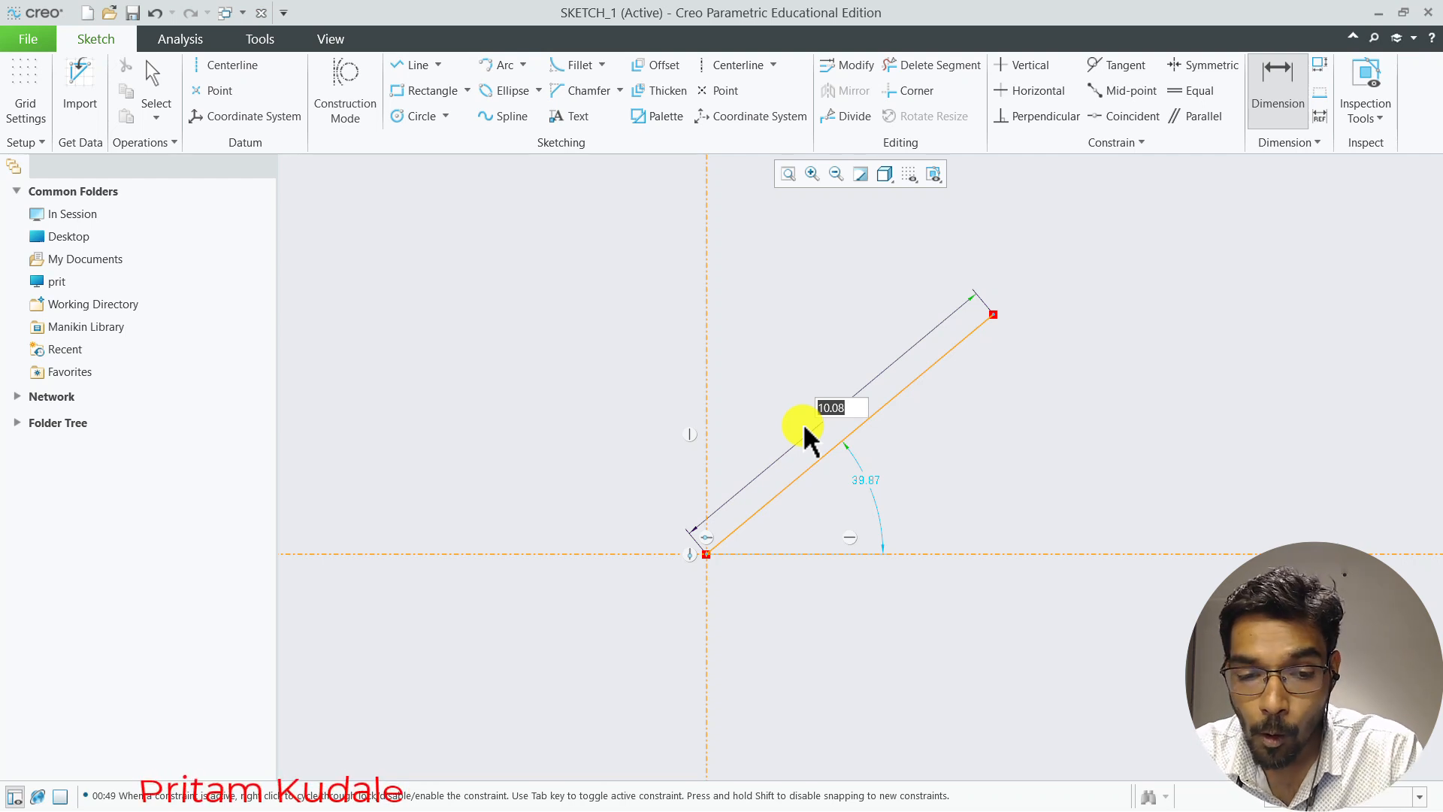
pyautogui.press('Return')
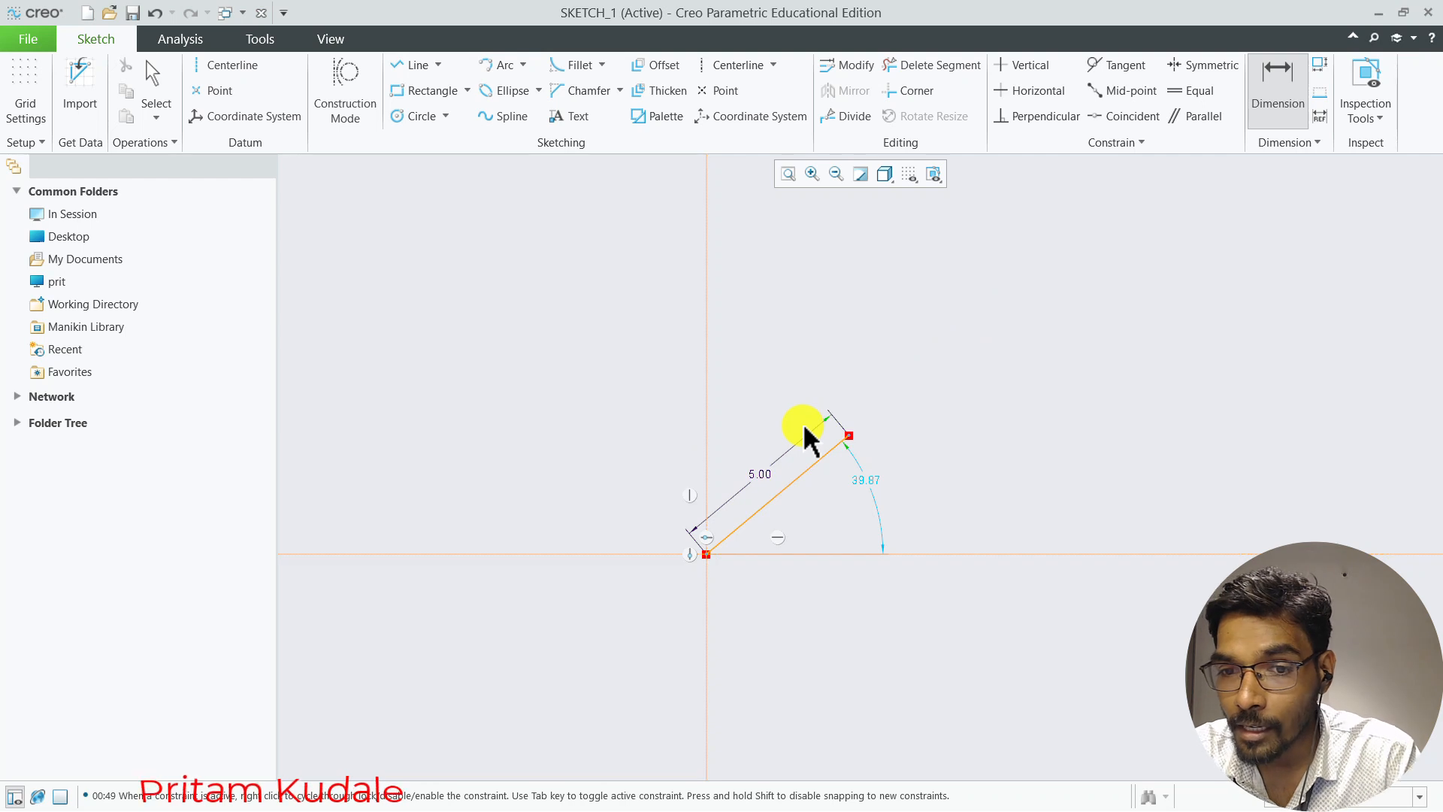
# Set the angle between the inclined line and the horizontal centerline to 45 degrees
pyautogui.scroll(2, 711, 529)
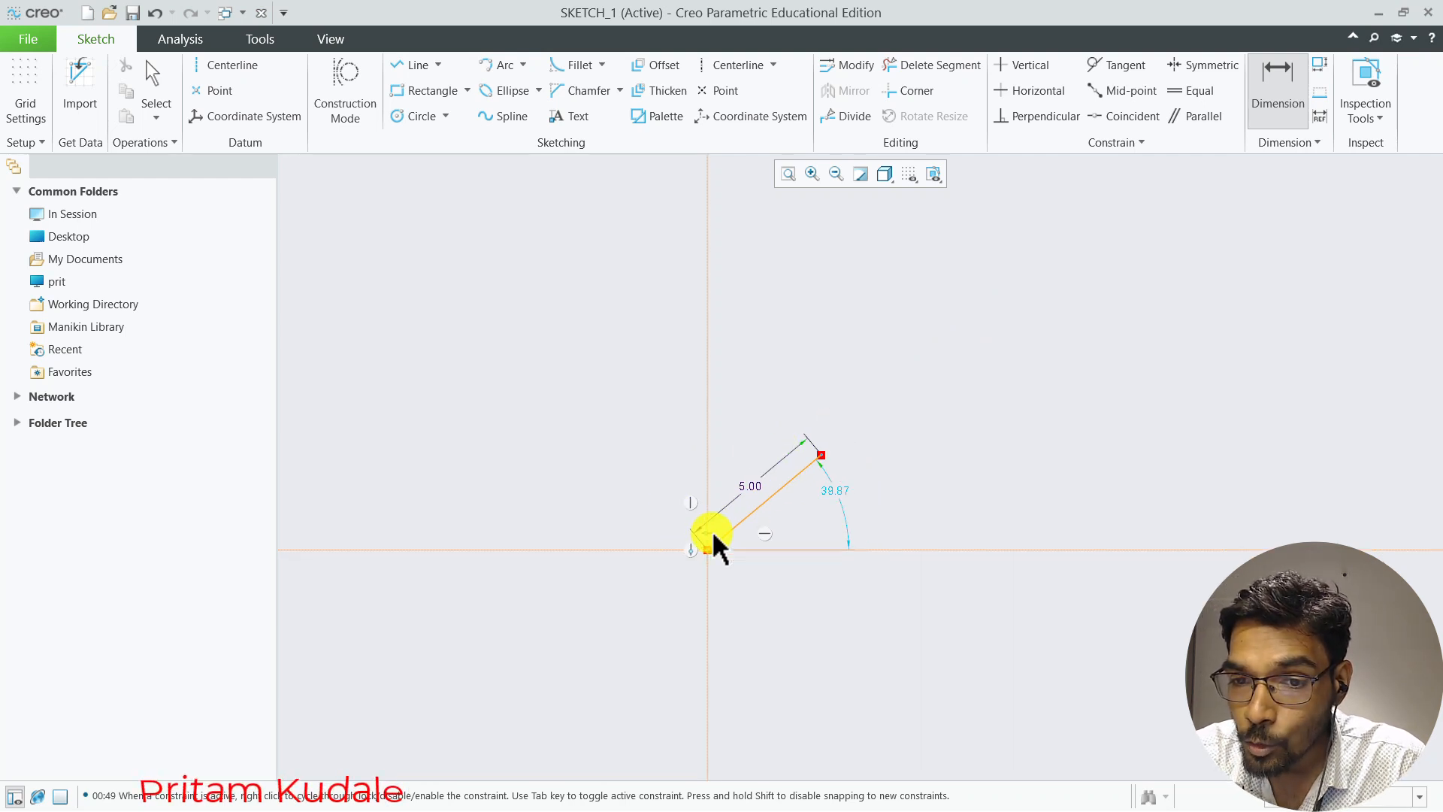
pyautogui.scroll(-3, 711, 530)
pyautogui.scroll(-2, 841, 549)
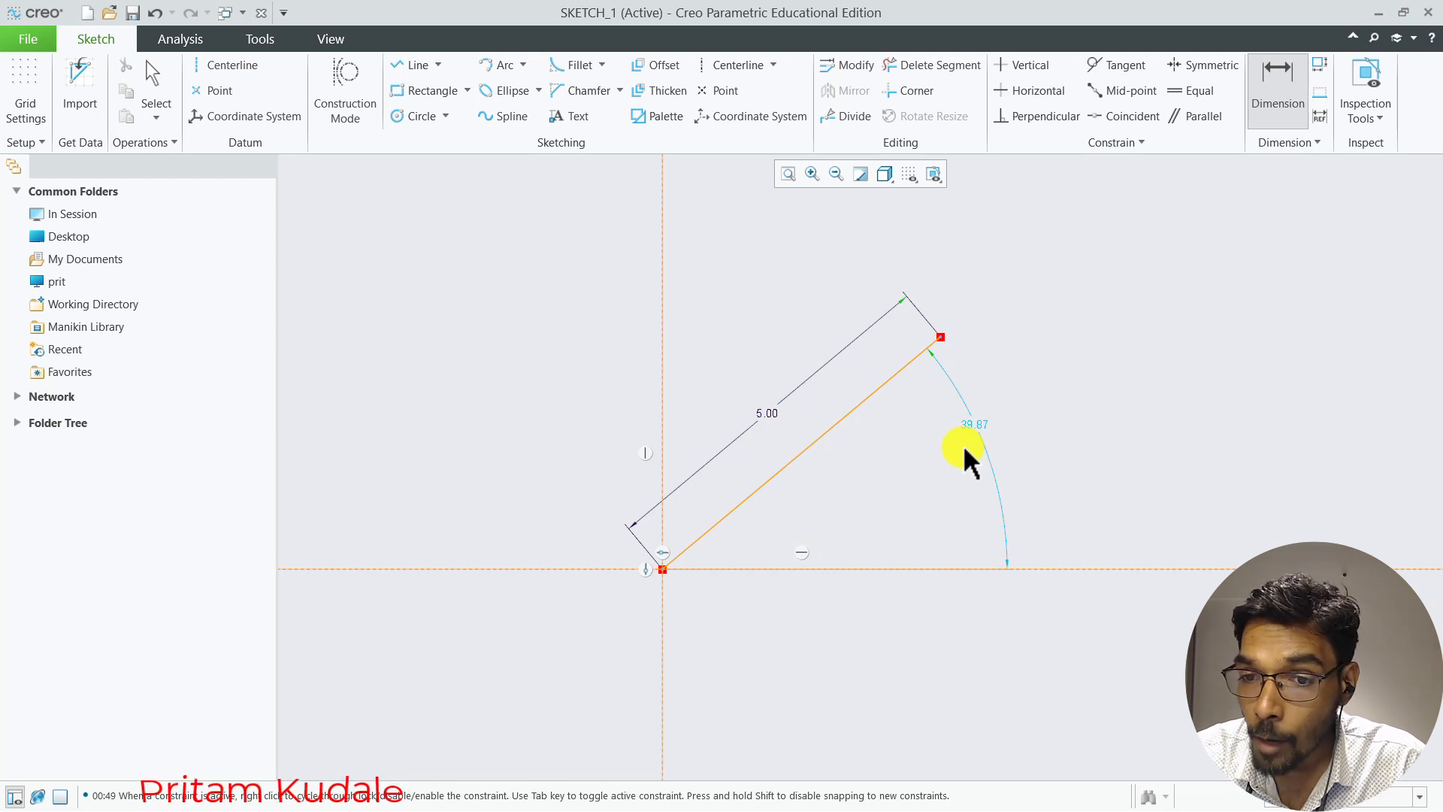
pyautogui.click(974, 422)
pyautogui.doubleClick(977, 421)
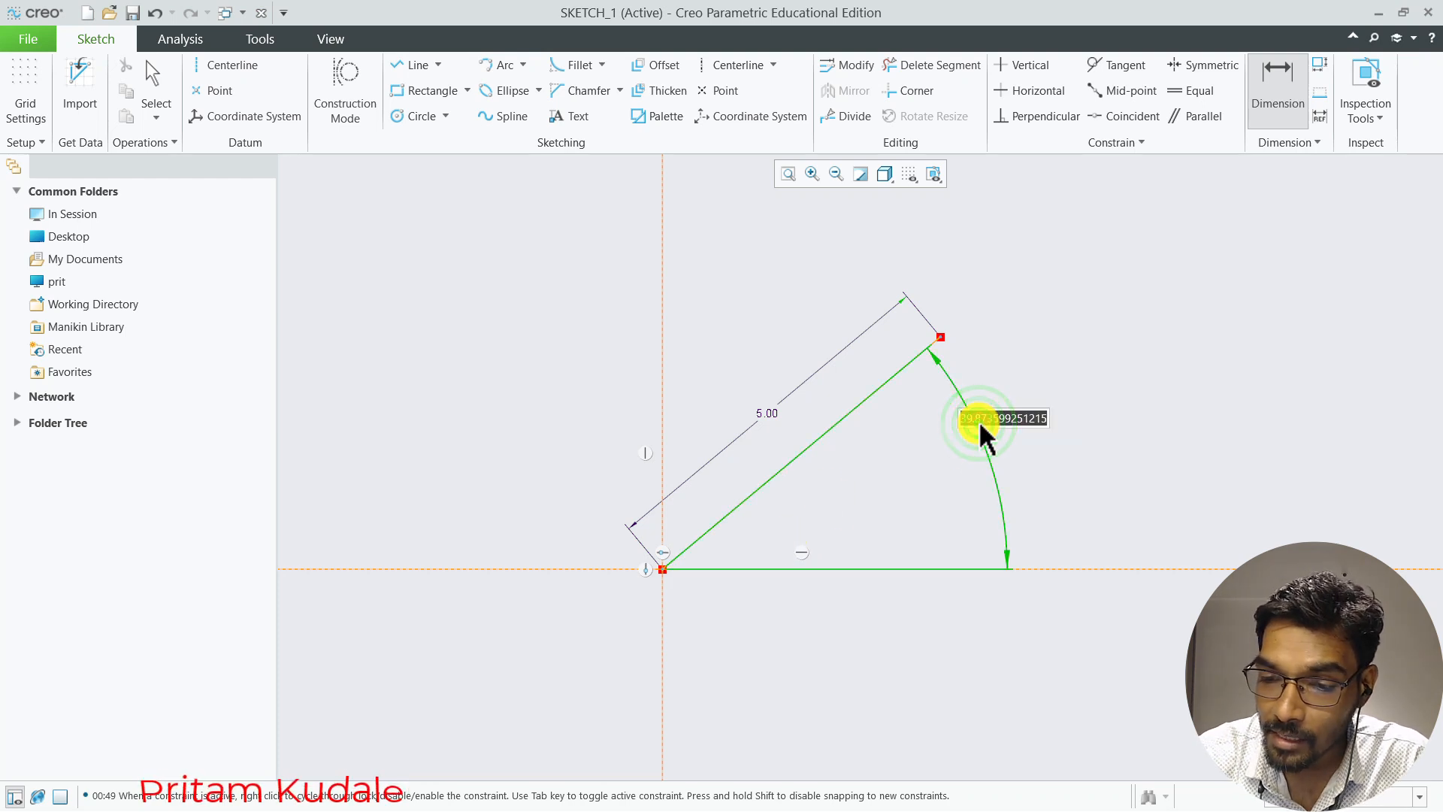
pyautogui.press('End')
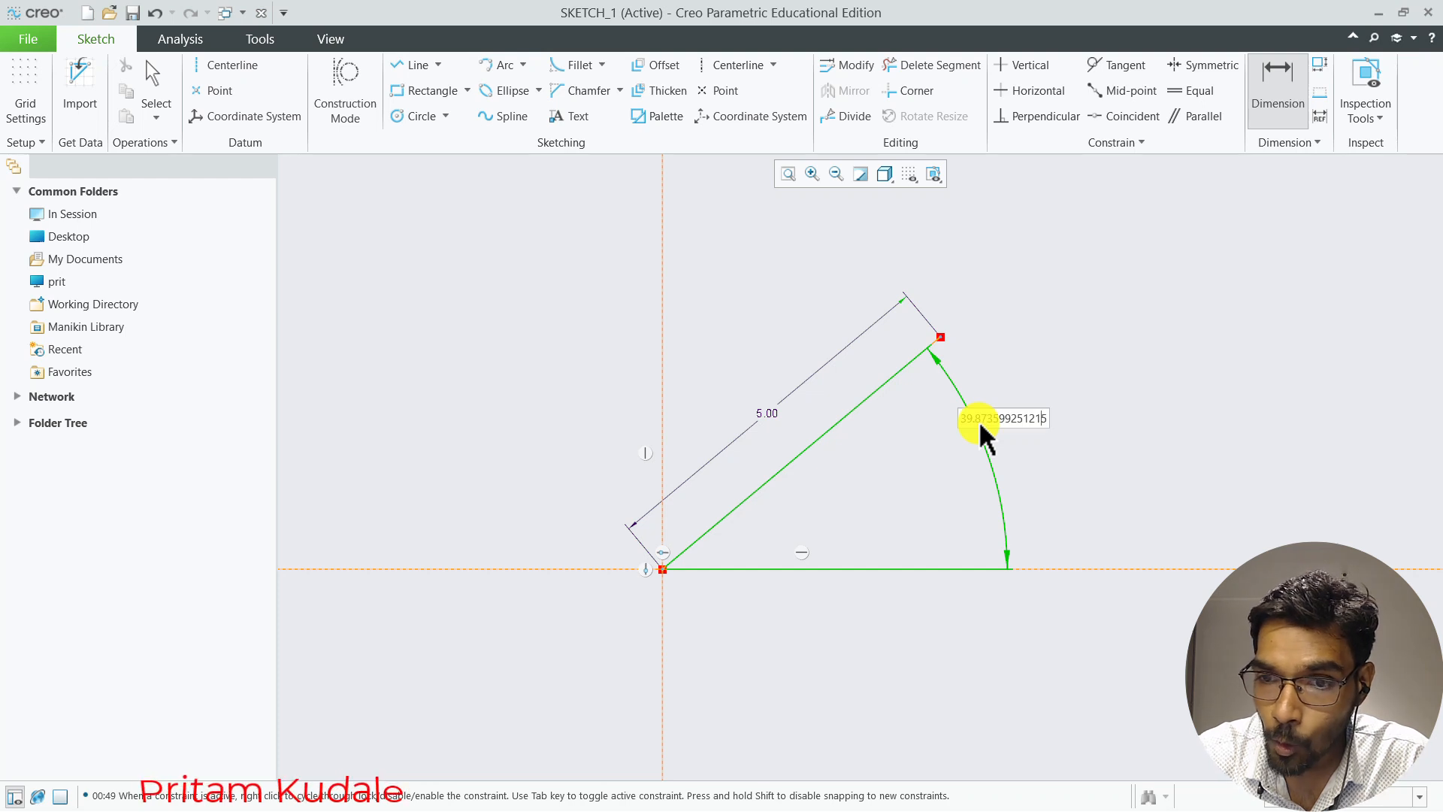
pyautogui.doubleClick(976, 419)
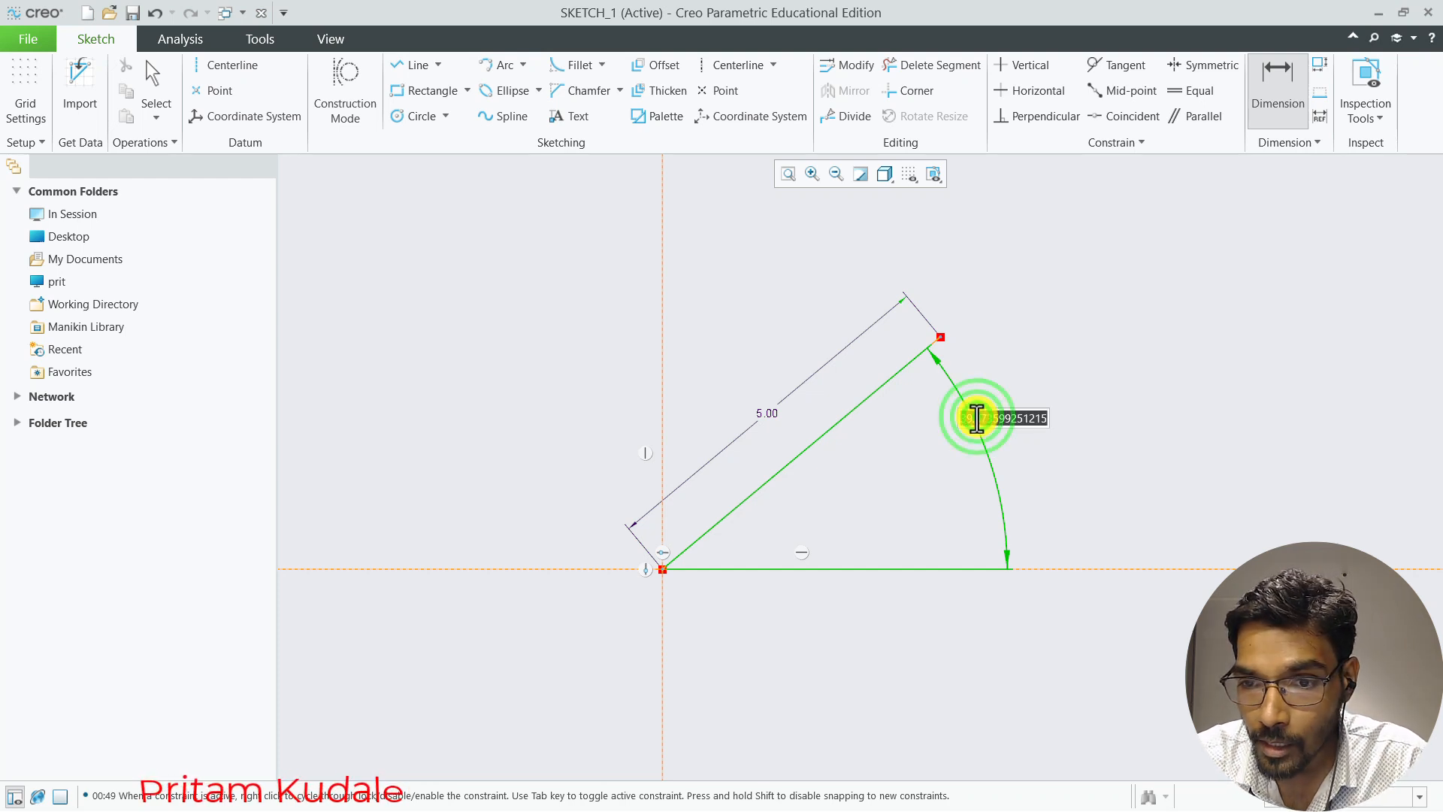
pyautogui.write('45')
pyautogui.press('Return')
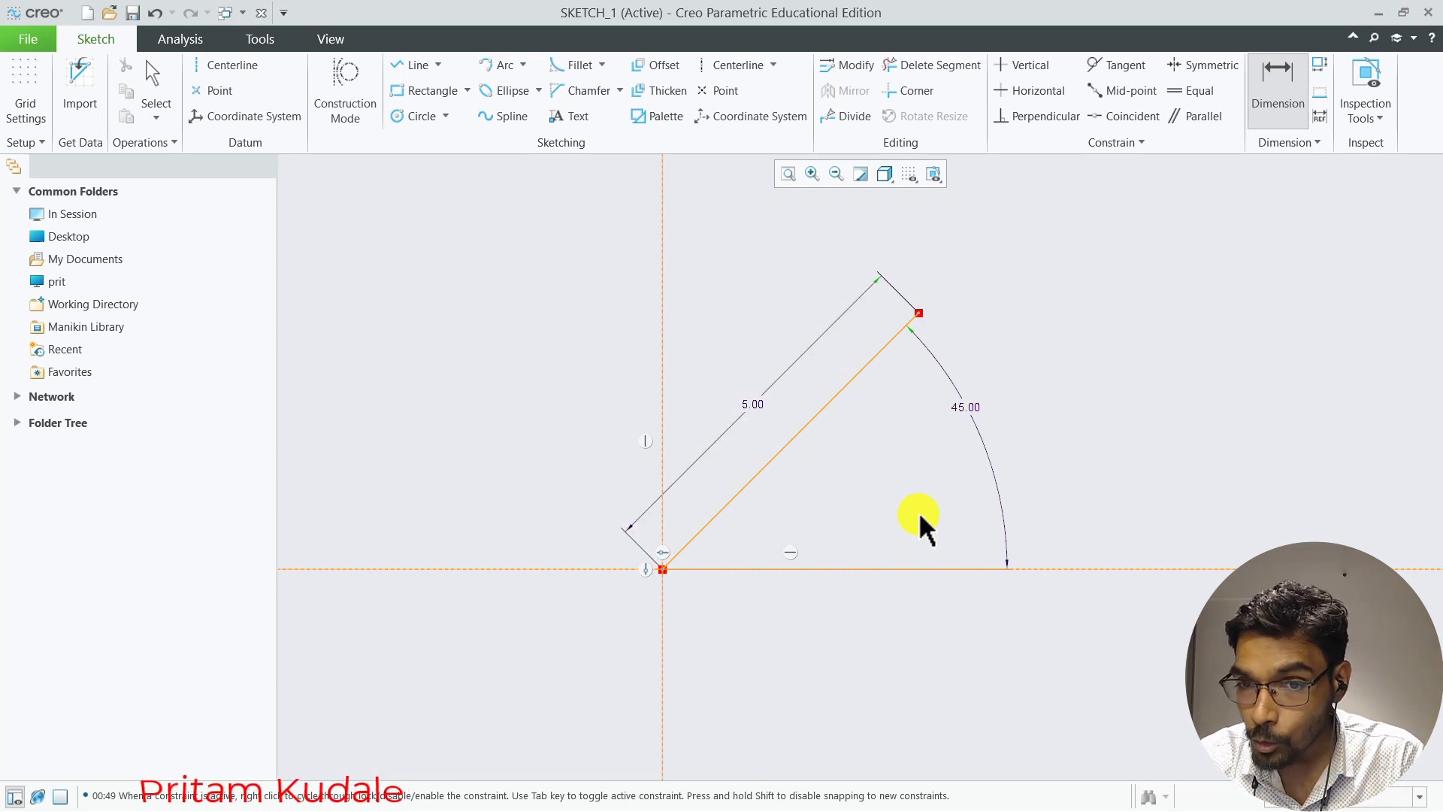
# Replace the inclined line's length dimension with a horizontal dimension of 5 between its two endpoints
pyautogui.click(744, 404)
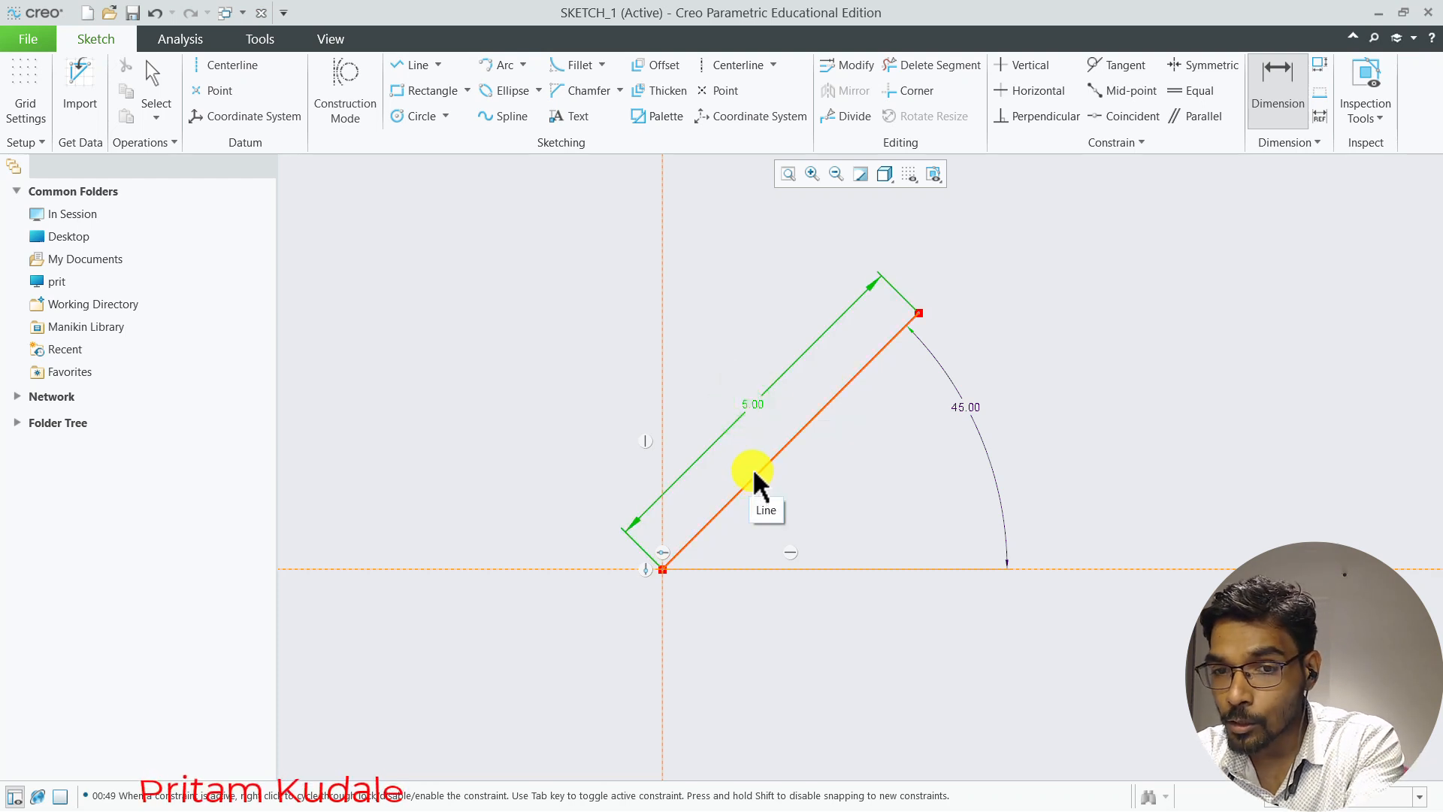
pyautogui.press('Delete')
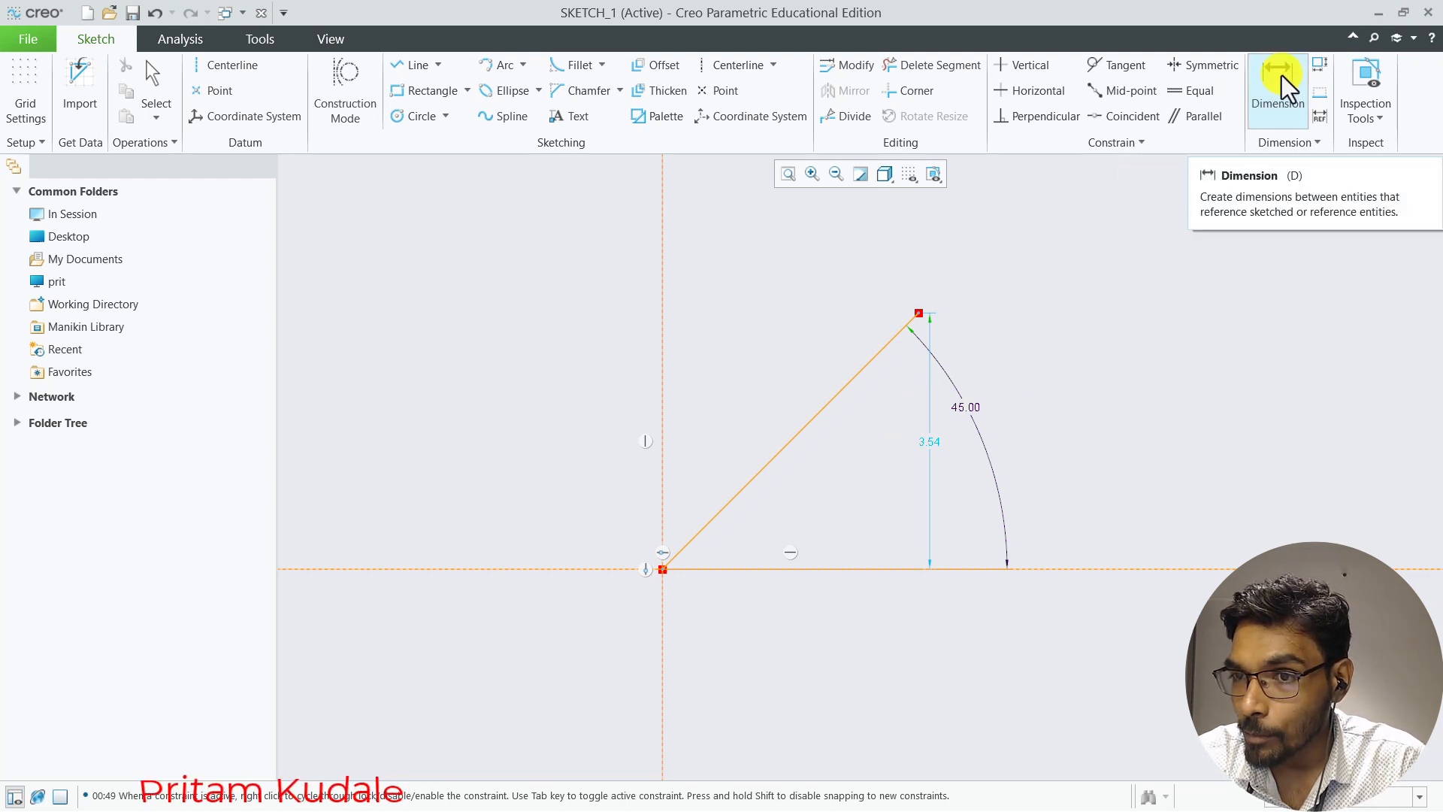
pyautogui.click(1271, 94)
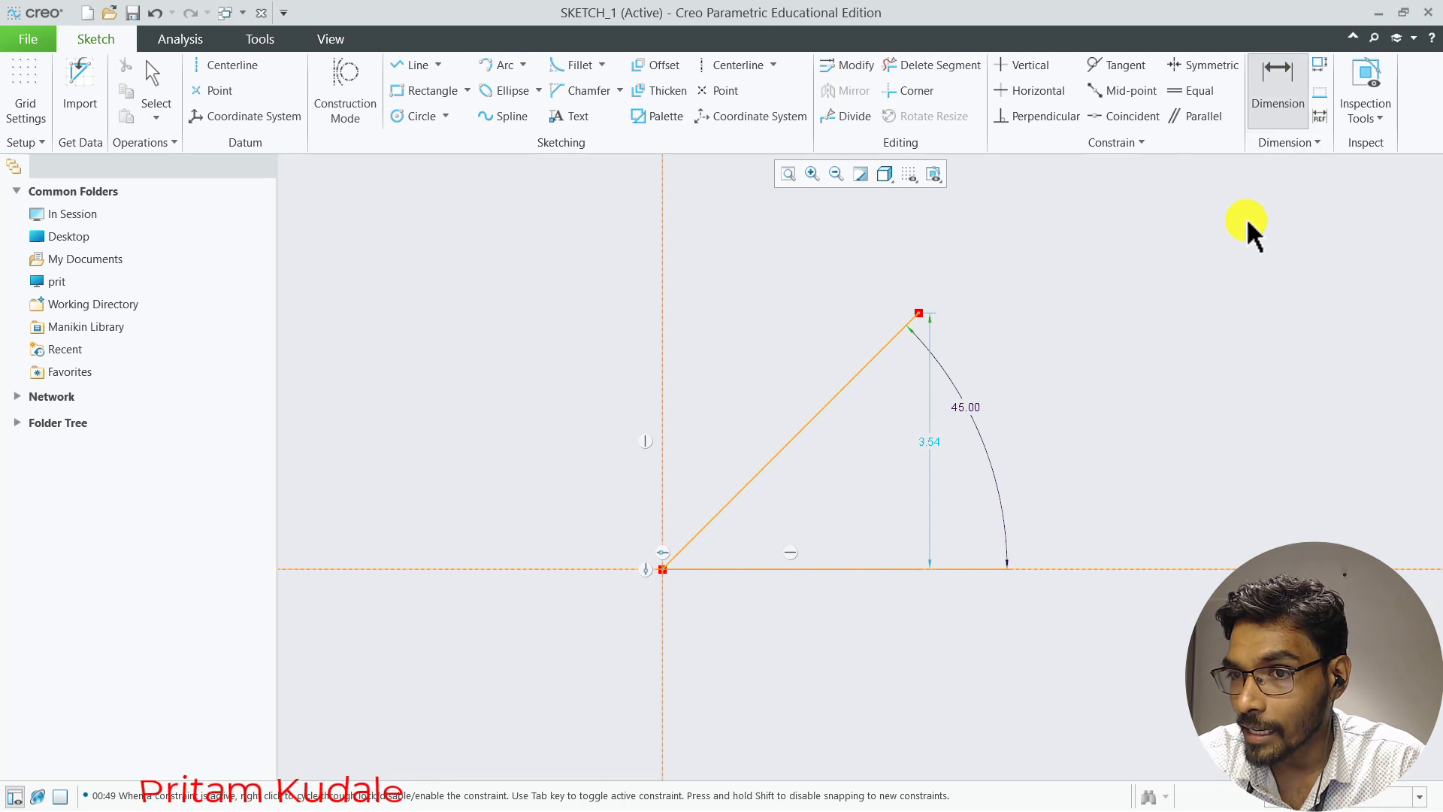
pyautogui.click(1265, 90)
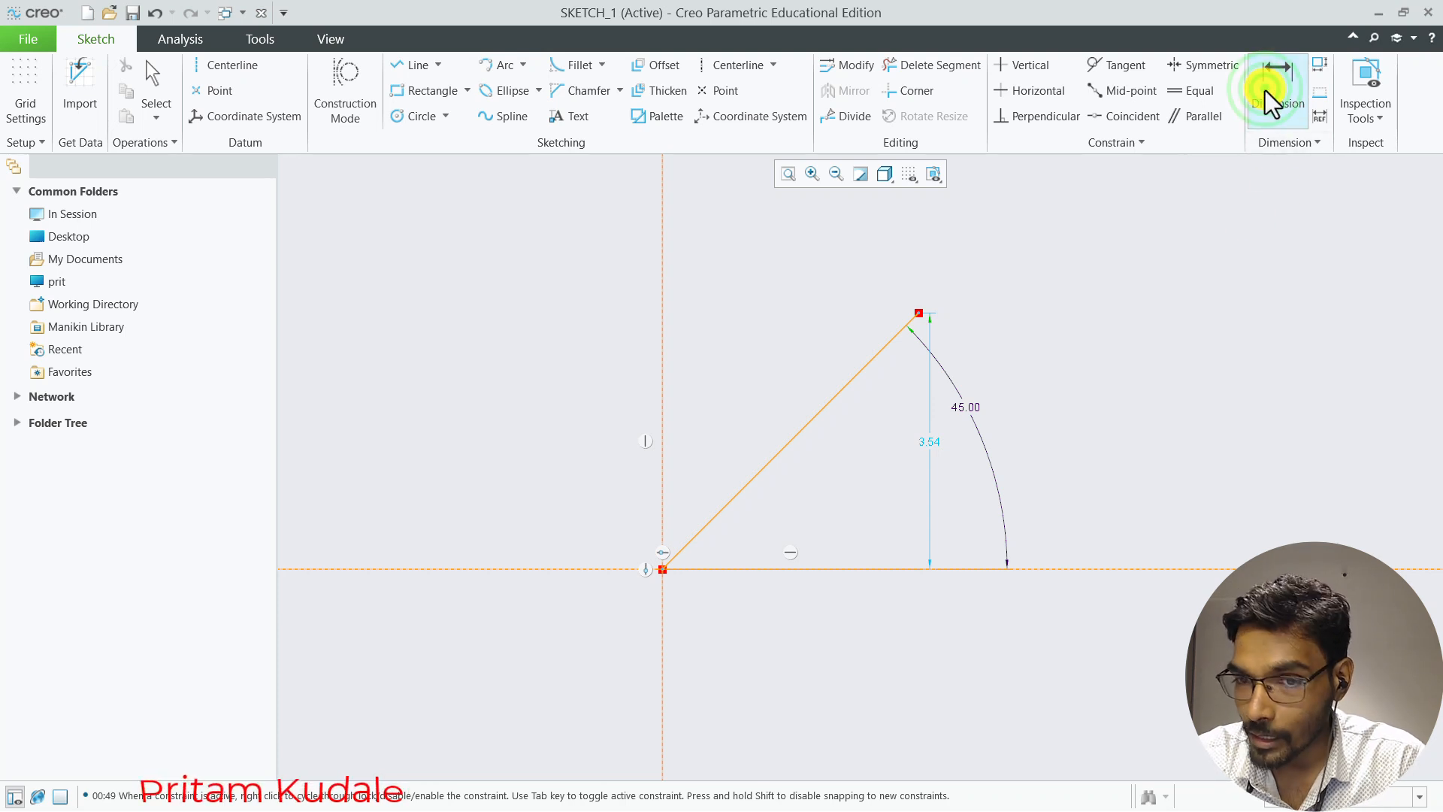
pyautogui.click(661, 569)
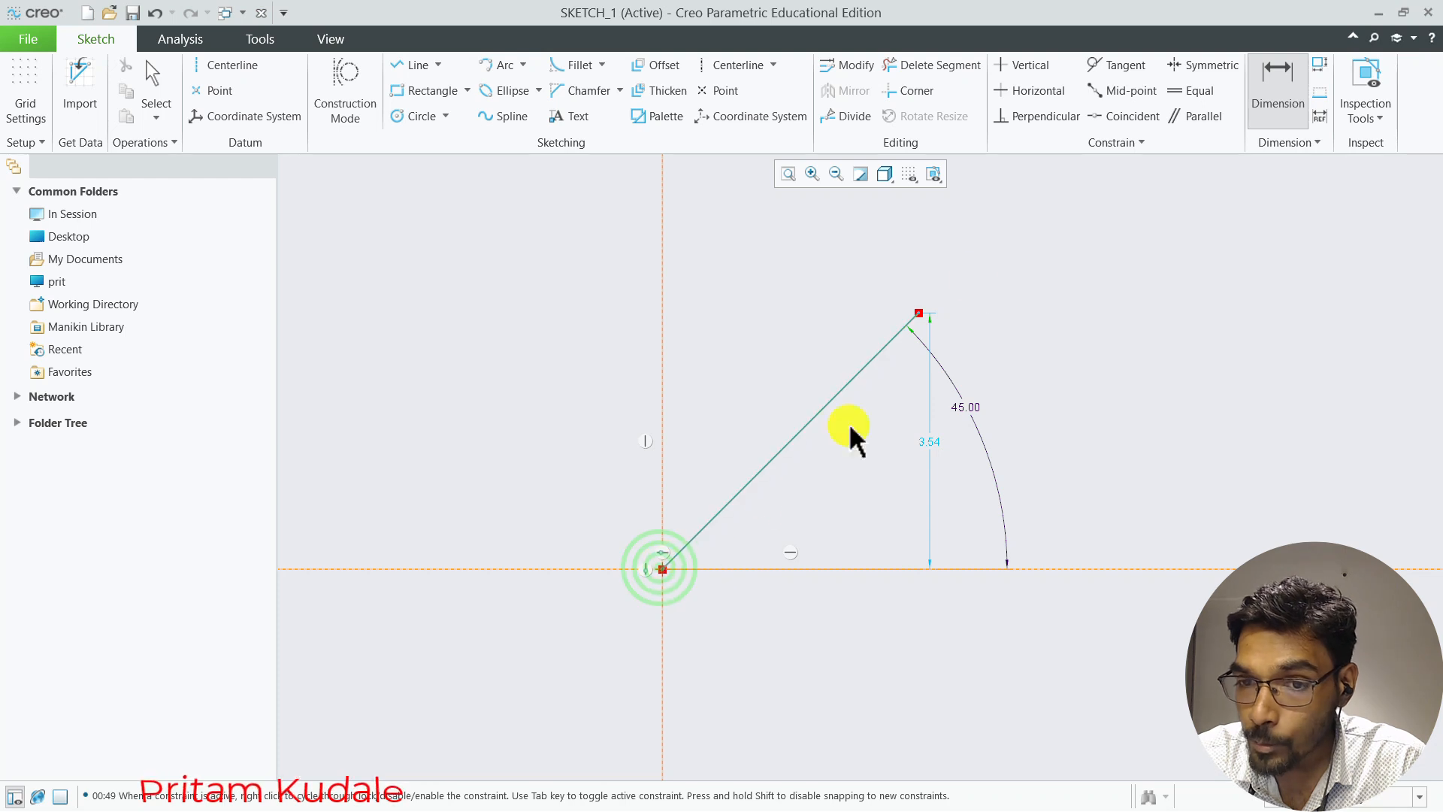
pyautogui.click(918, 310)
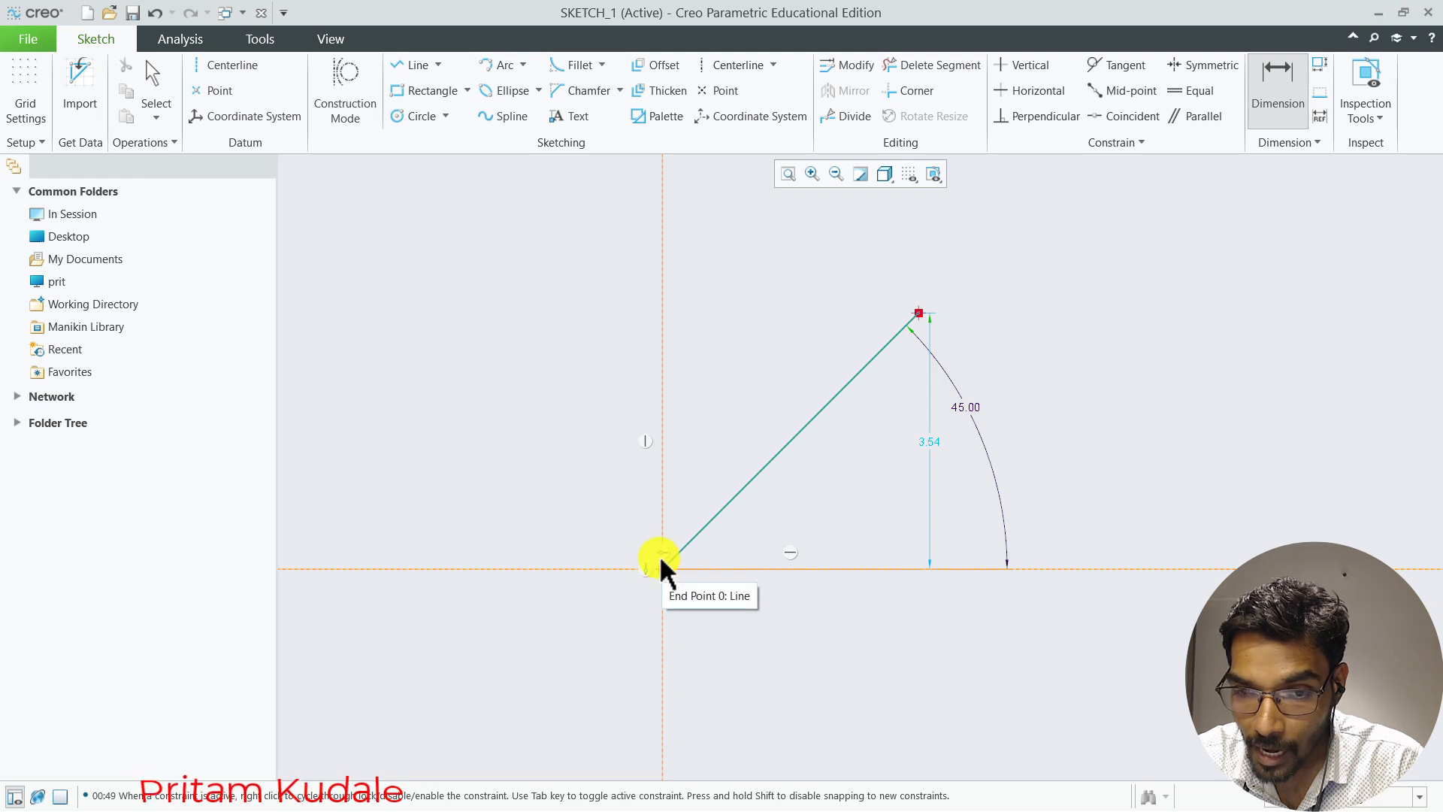
pyautogui.middleClick(786, 268)
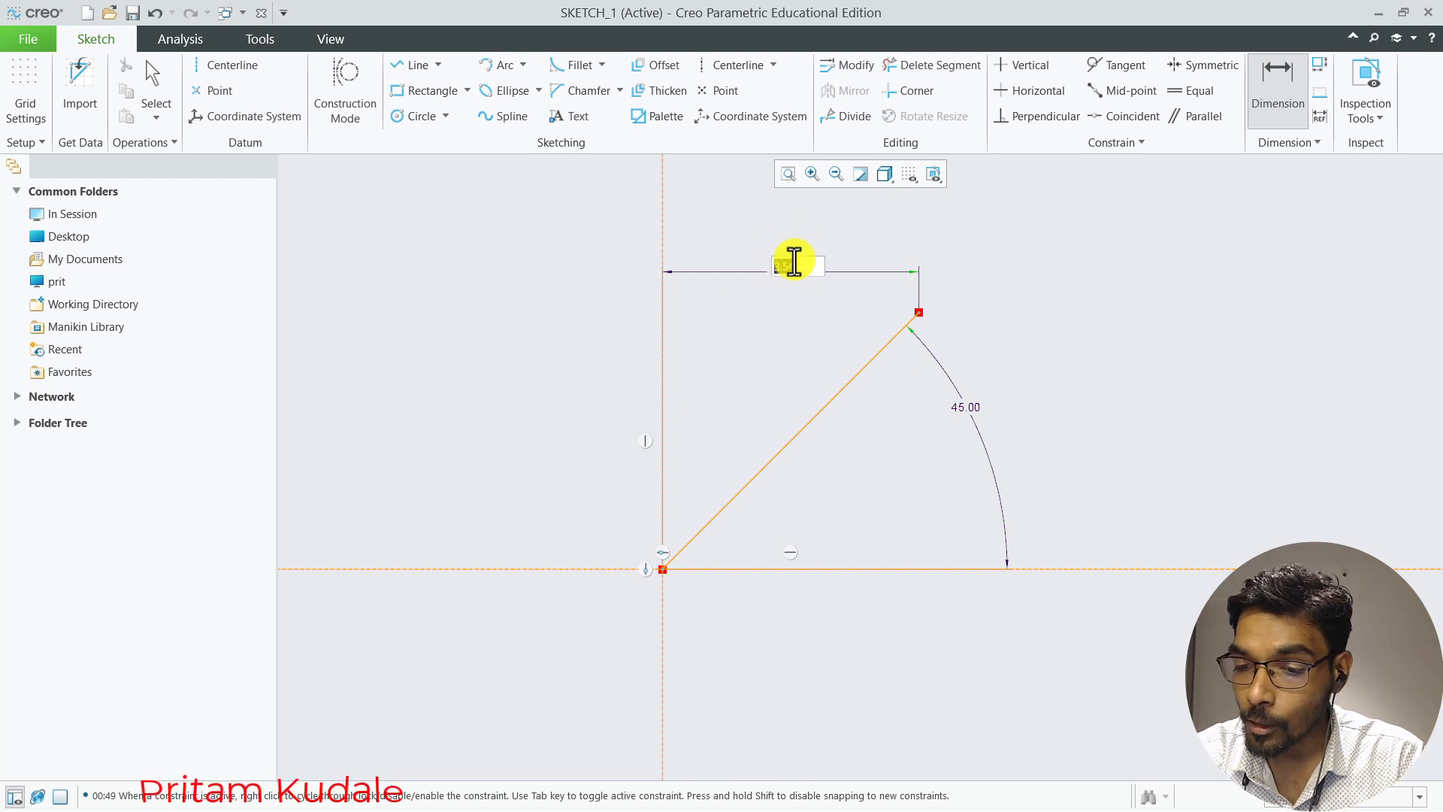
pyautogui.write('5')
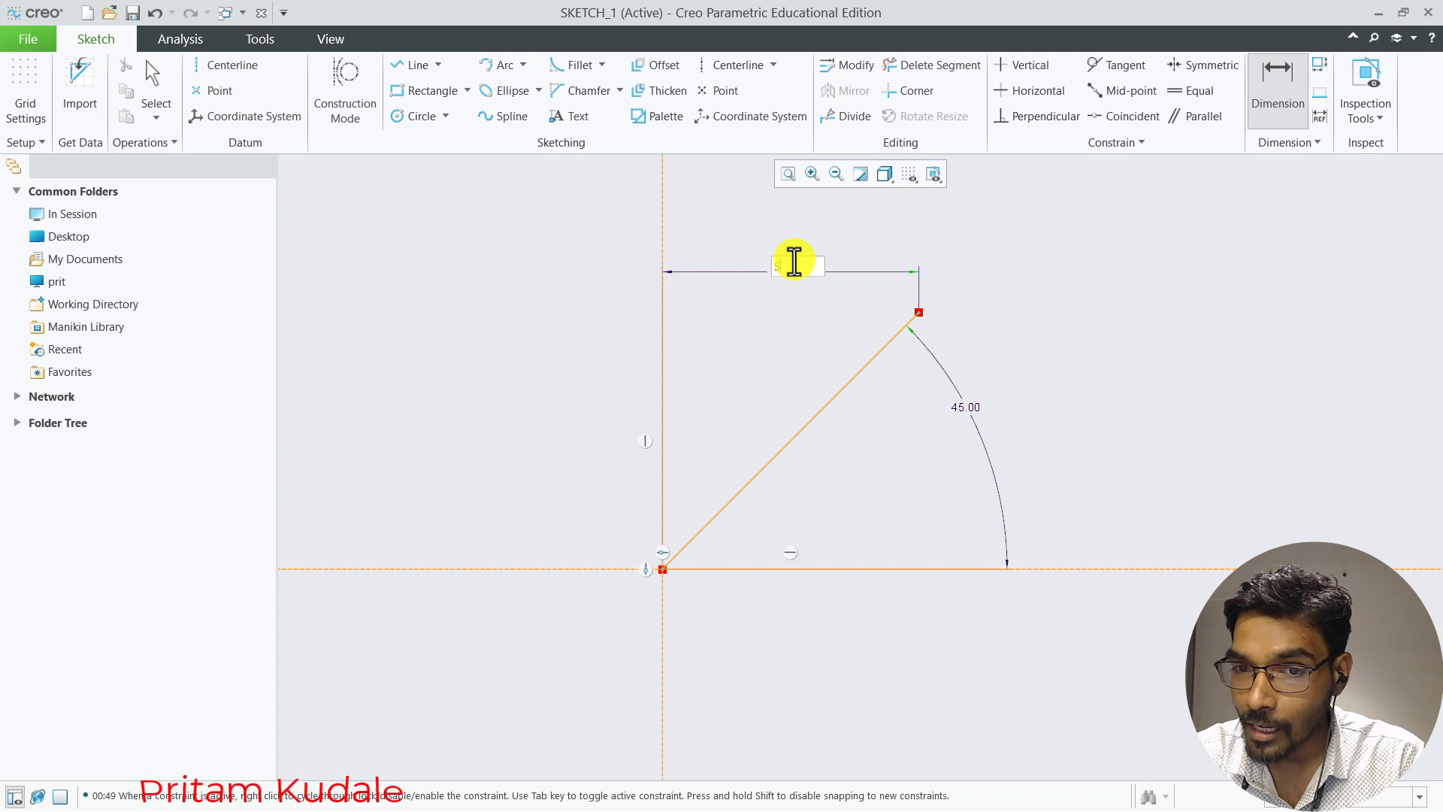
pyautogui.press('Return')
pyautogui.scroll(1, 789, 534)
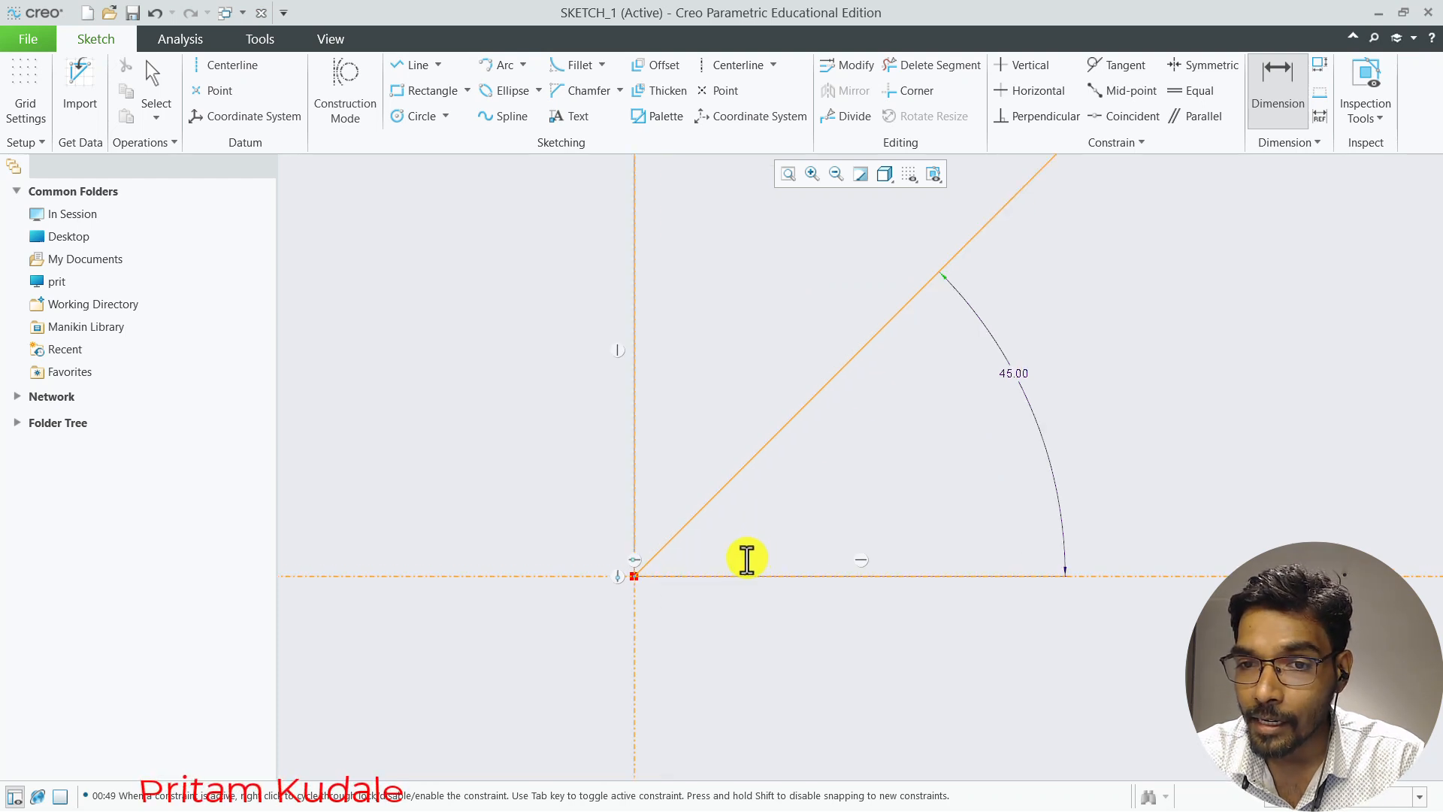
pyautogui.scroll(-3, 721, 571)
pyautogui.scroll(2, 828, 312)
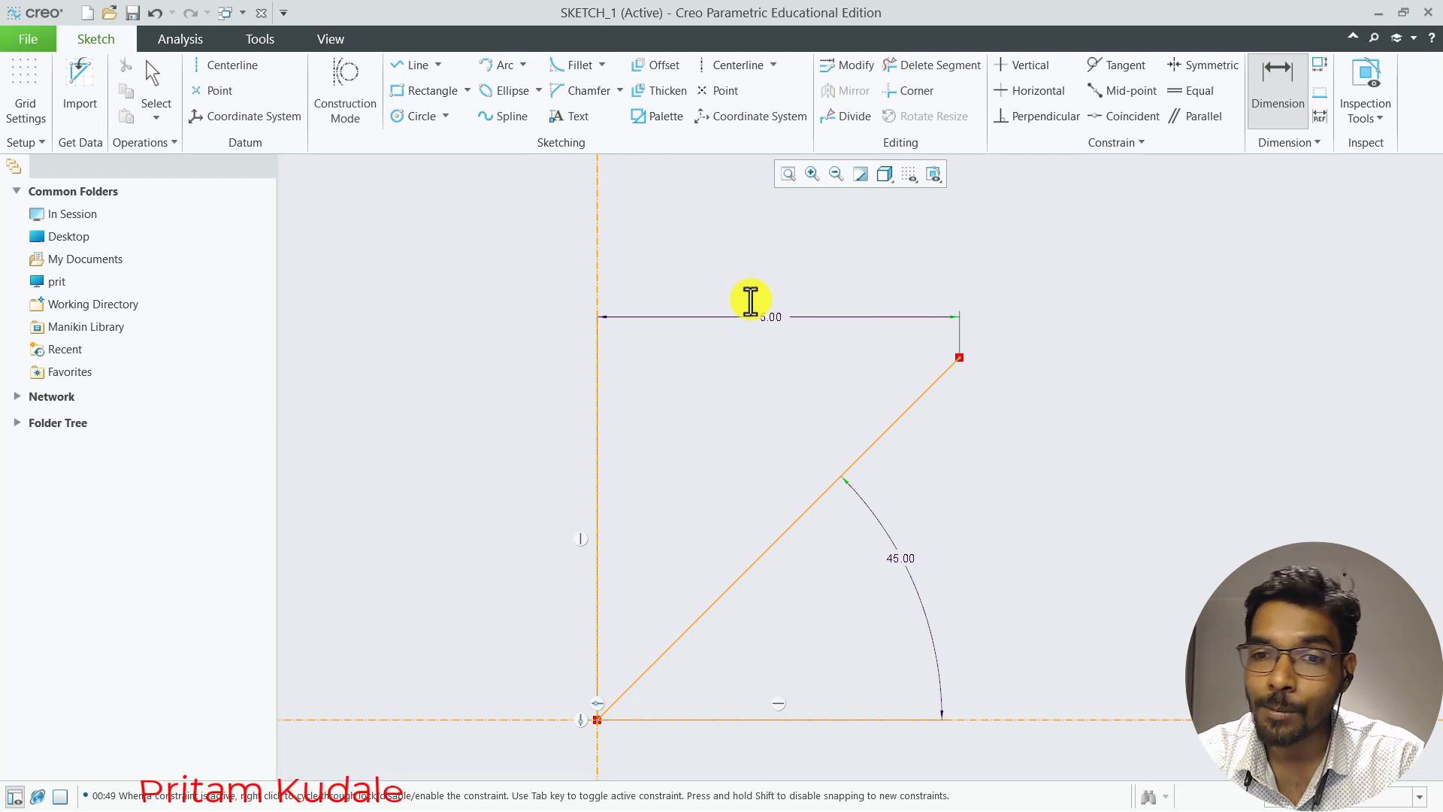
pyautogui.click(786, 342)
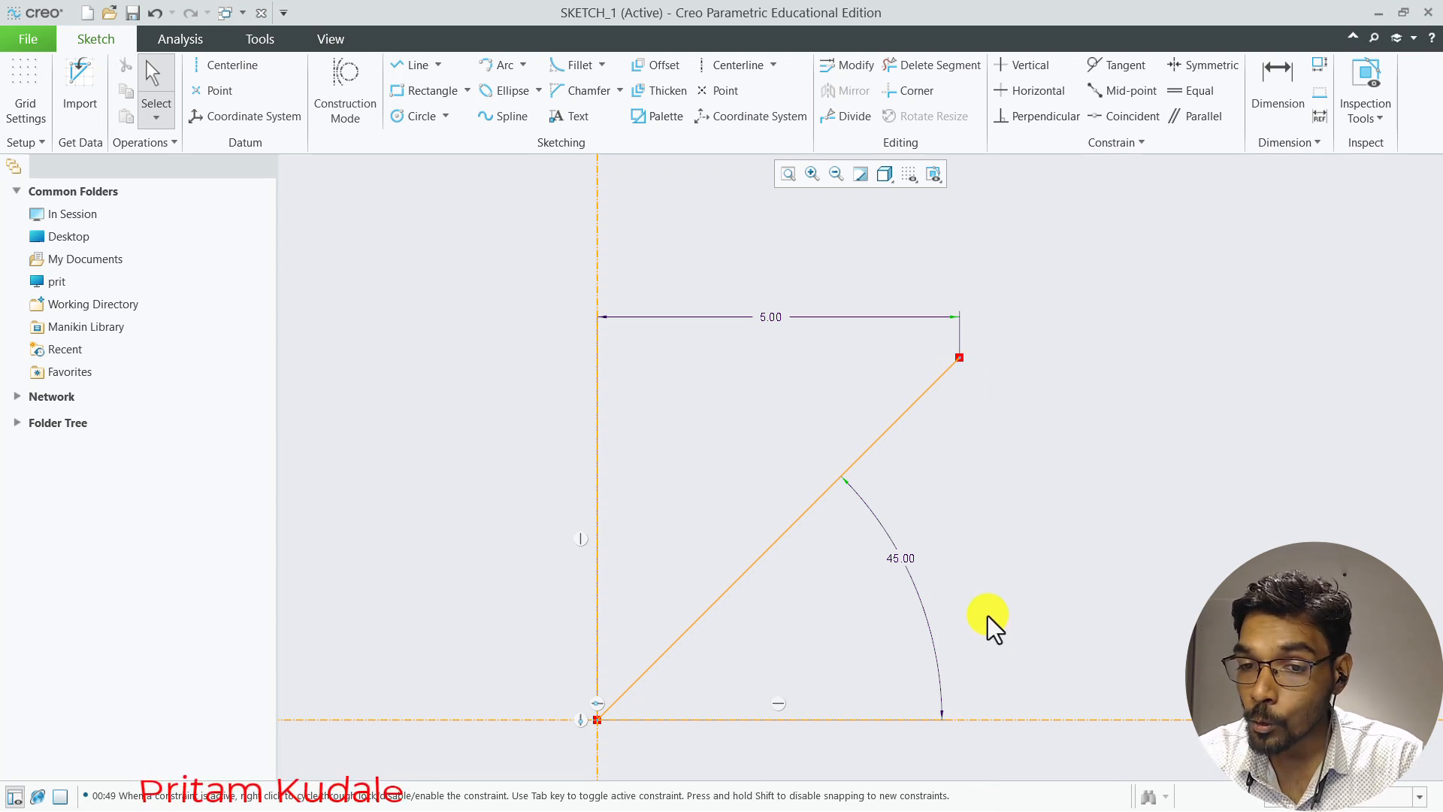
# Delete the inclined line's angle dimension and add a vertical dimension of 5 between its two endpoints instead
pyautogui.click(899, 558)
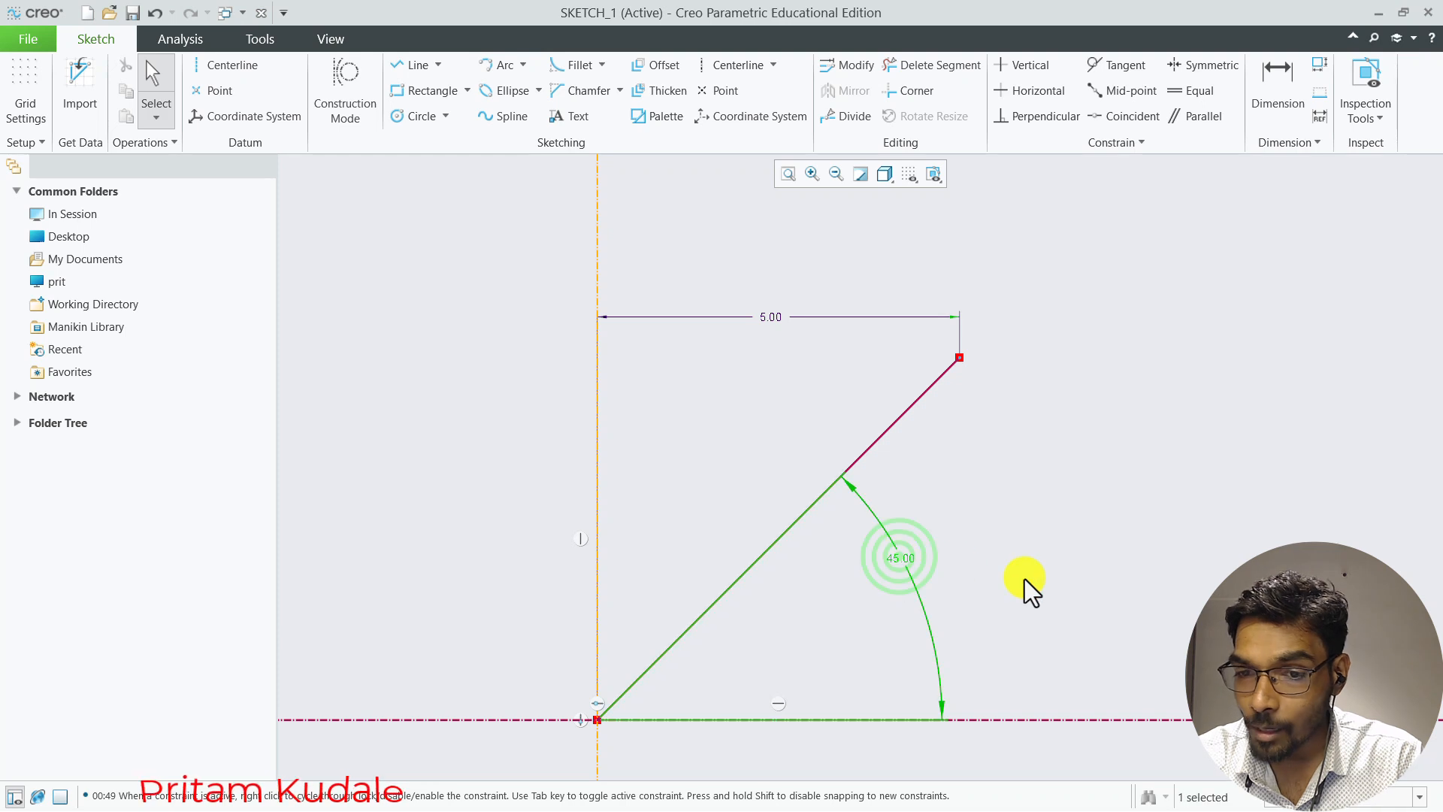
pyautogui.click(1023, 579)
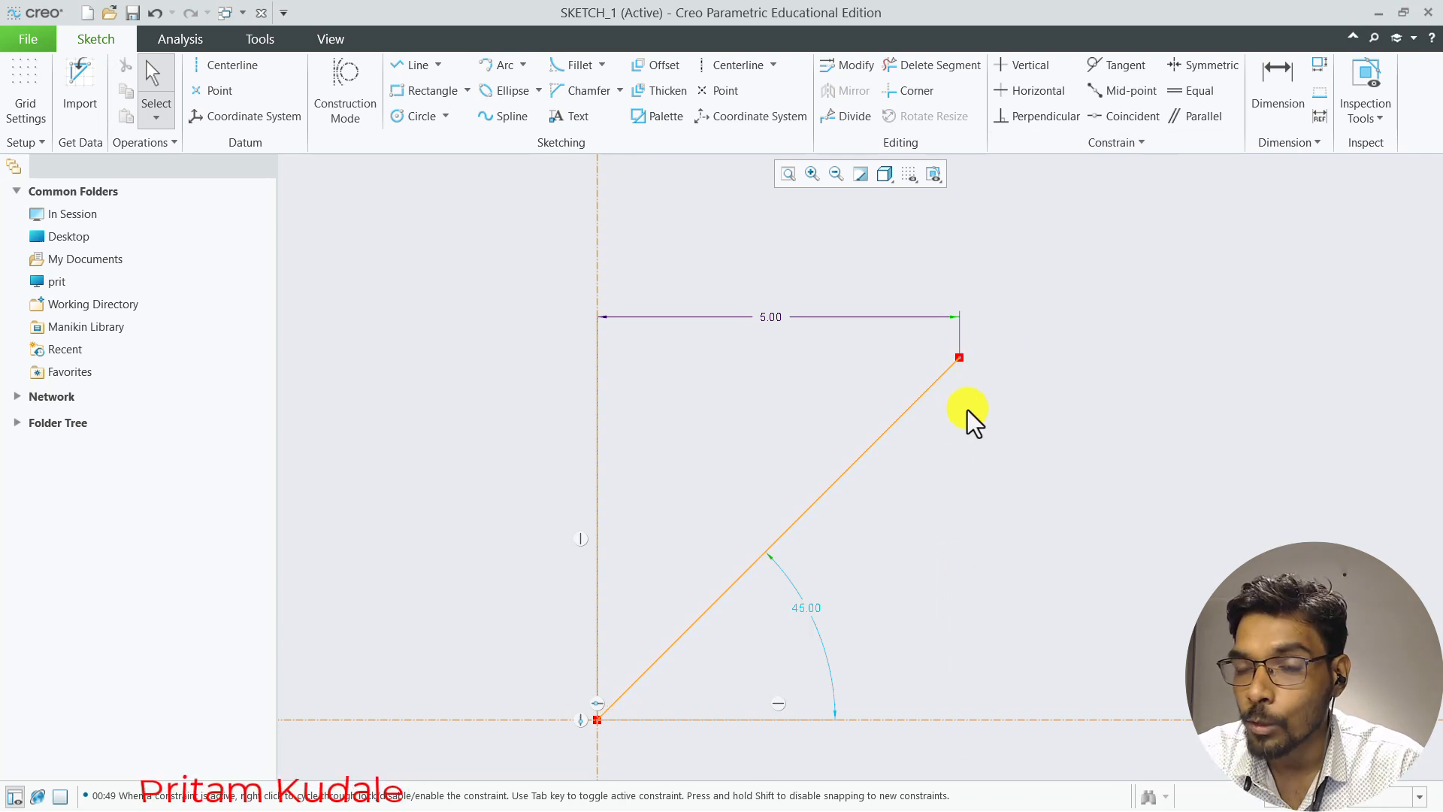
pyautogui.click(1283, 87)
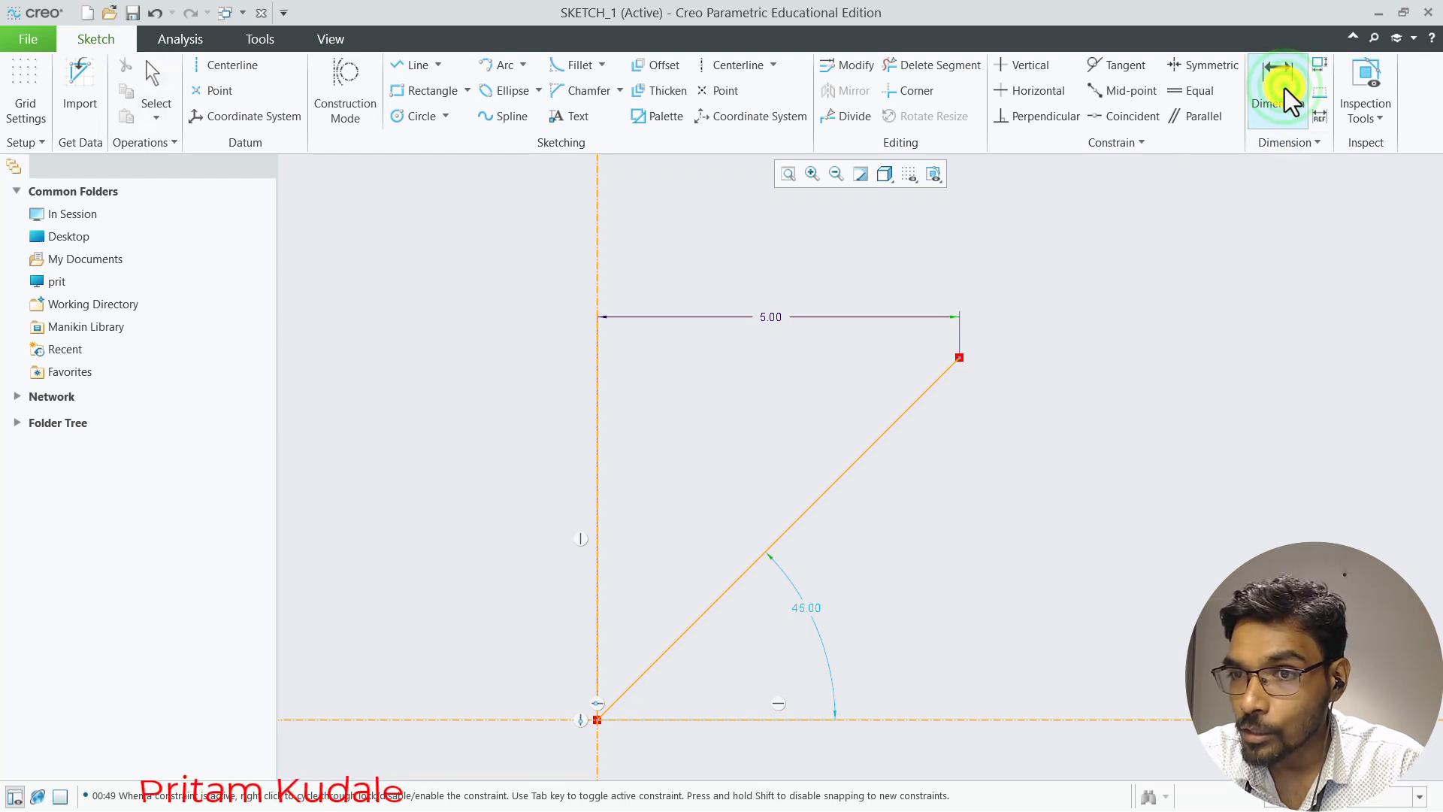
pyautogui.click(597, 717)
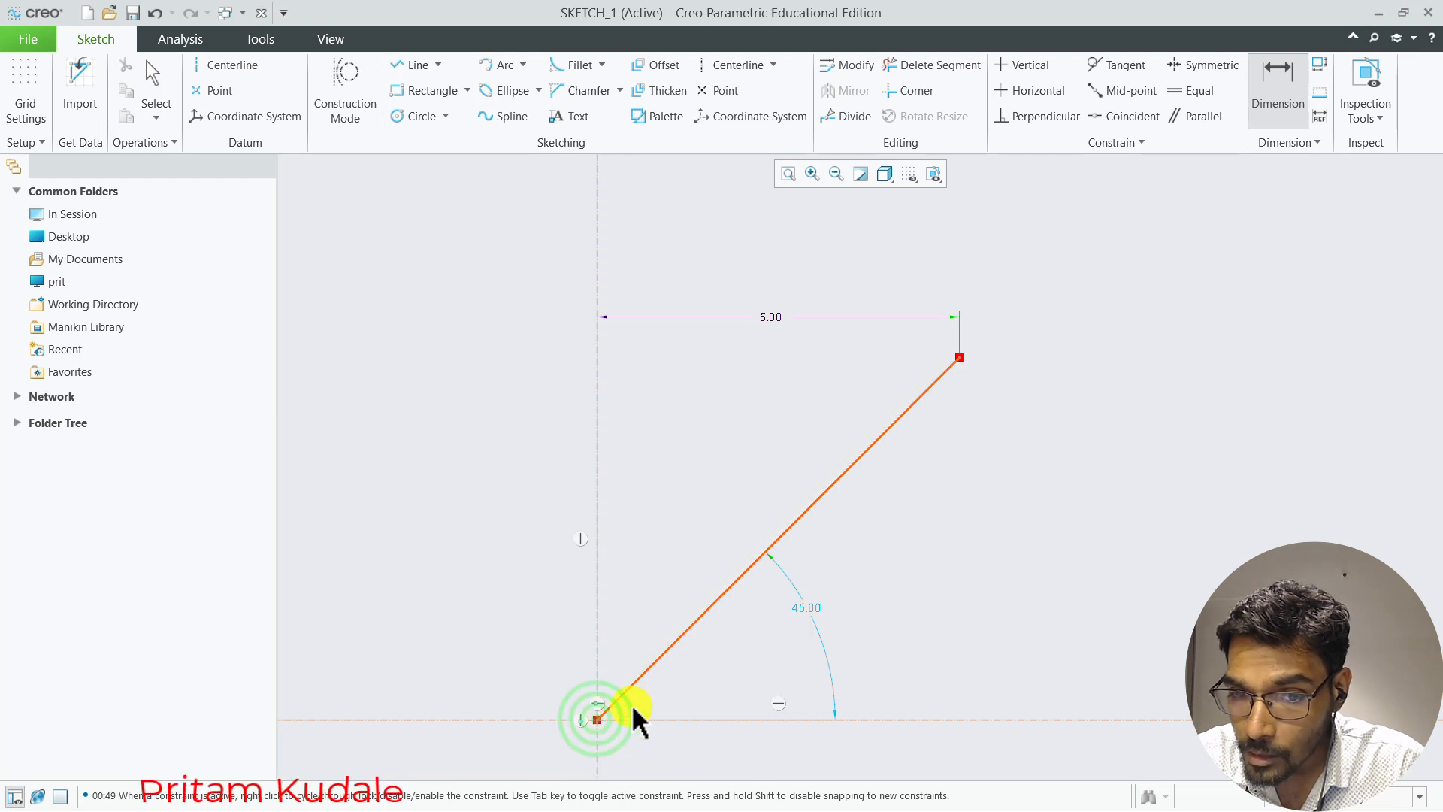
pyautogui.click(960, 358)
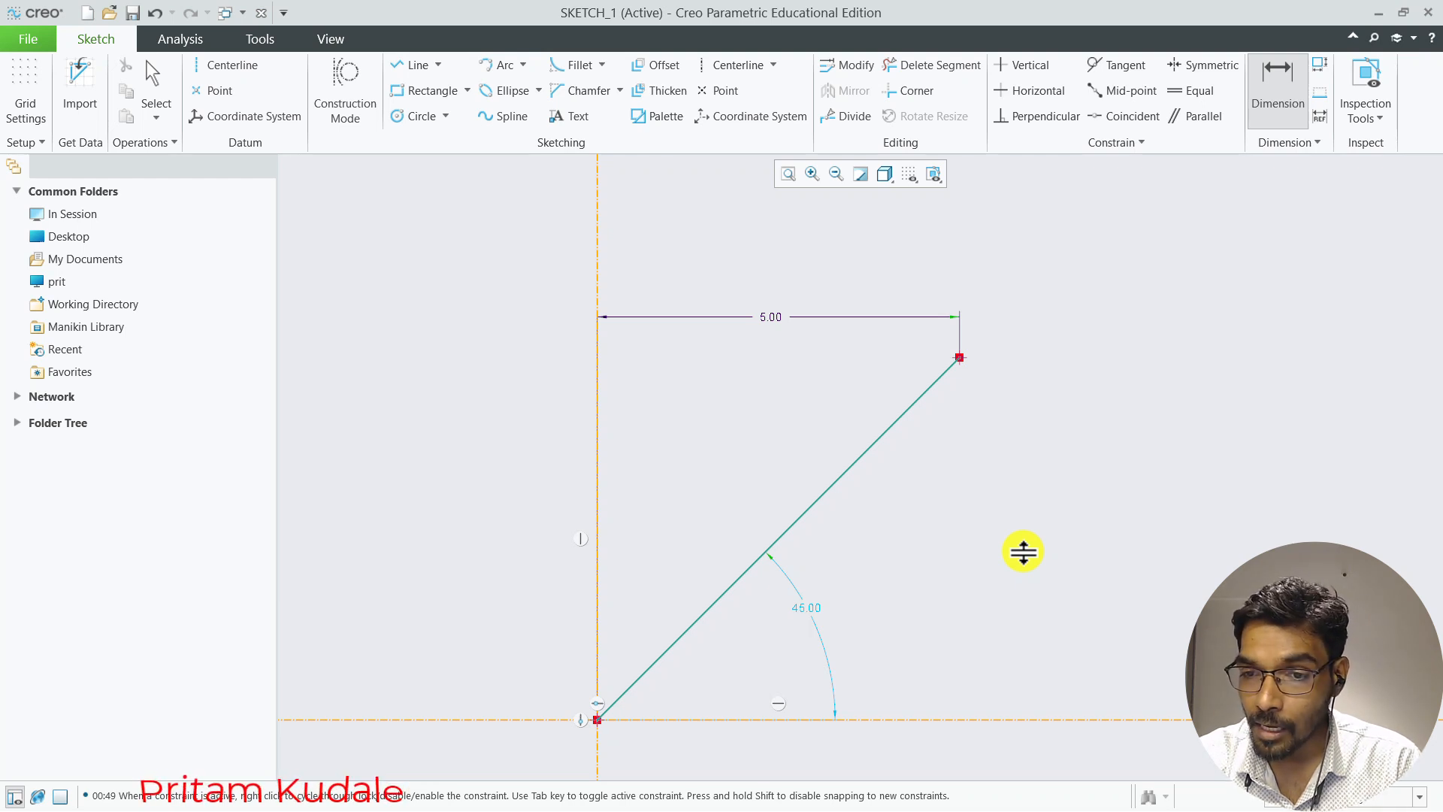
pyautogui.middleClick(1023, 552)
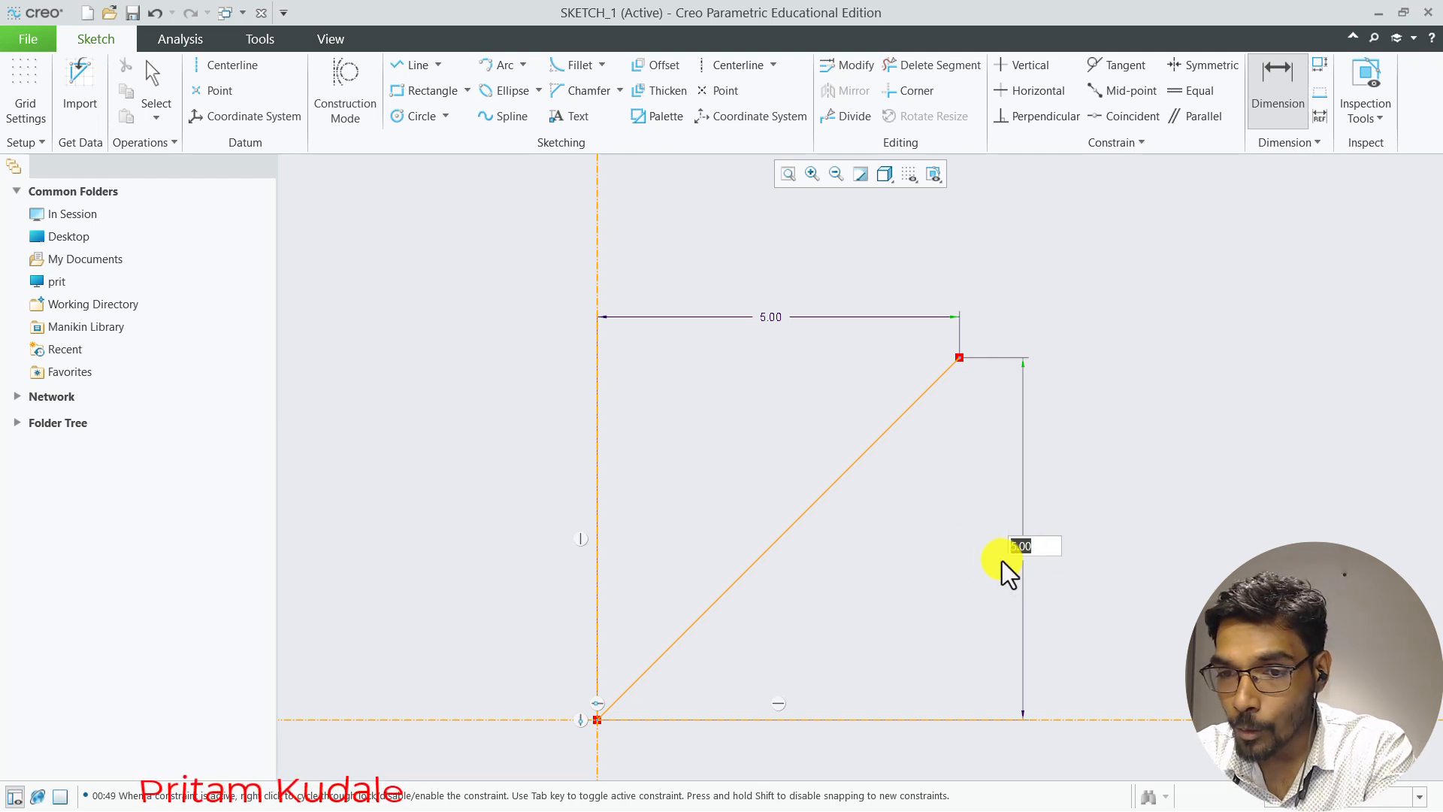
pyautogui.press('Return')
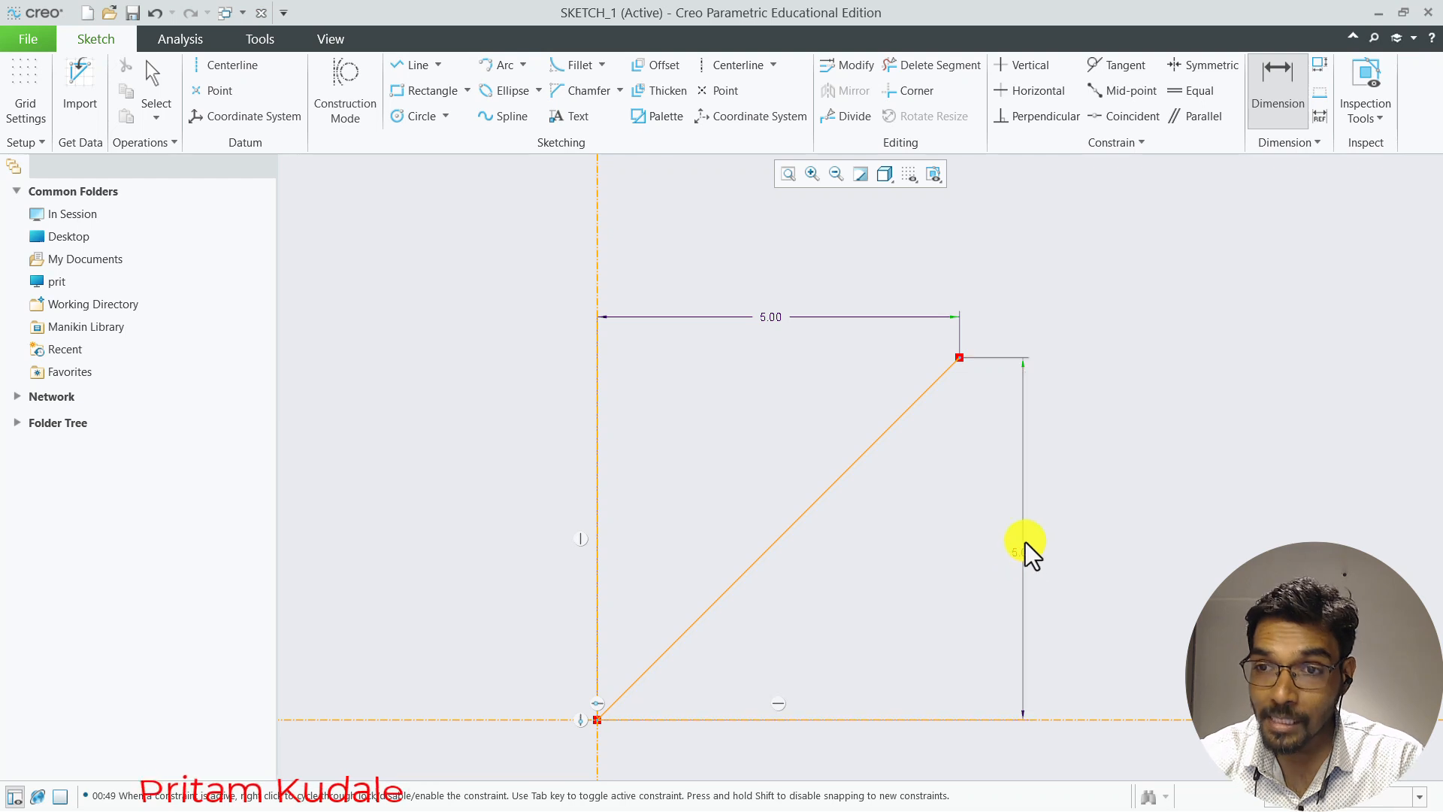
pyautogui.click(1283, 83)
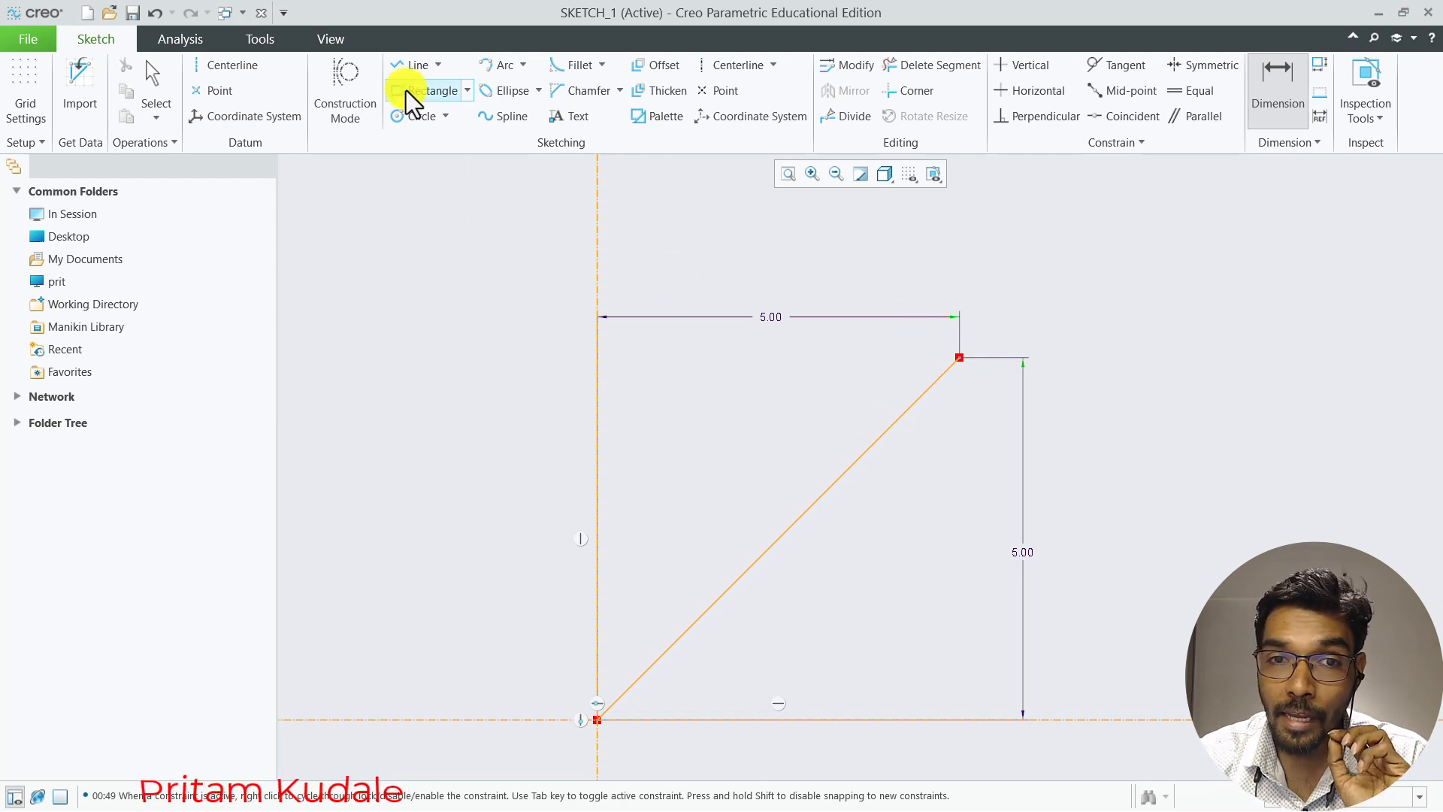
# From the inclined line's upper end, draw a vertical line about 4.8 upward and a connected line sloping slightly down to the right, about 4.6 across
pyautogui.click(404, 71)
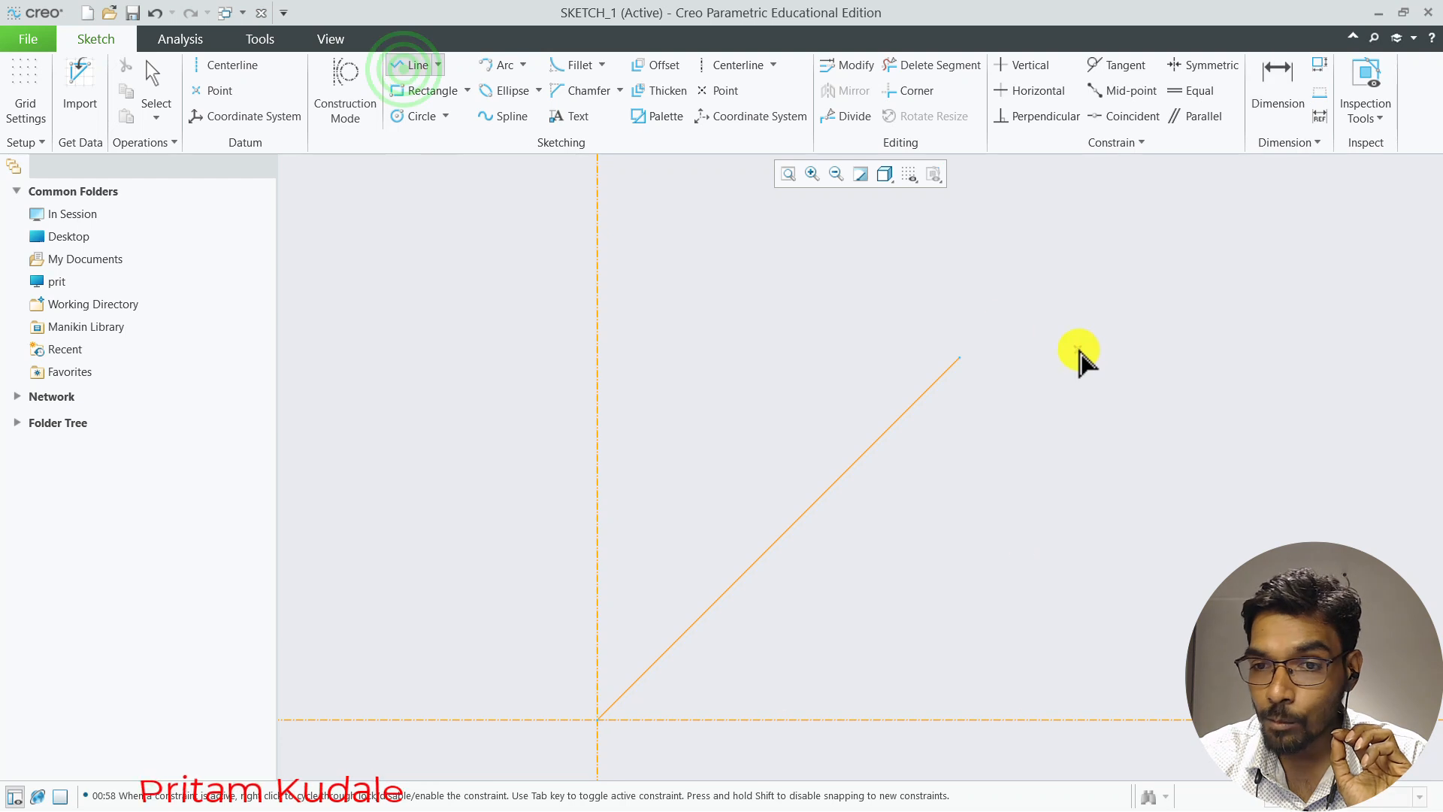
pyautogui.click(965, 368)
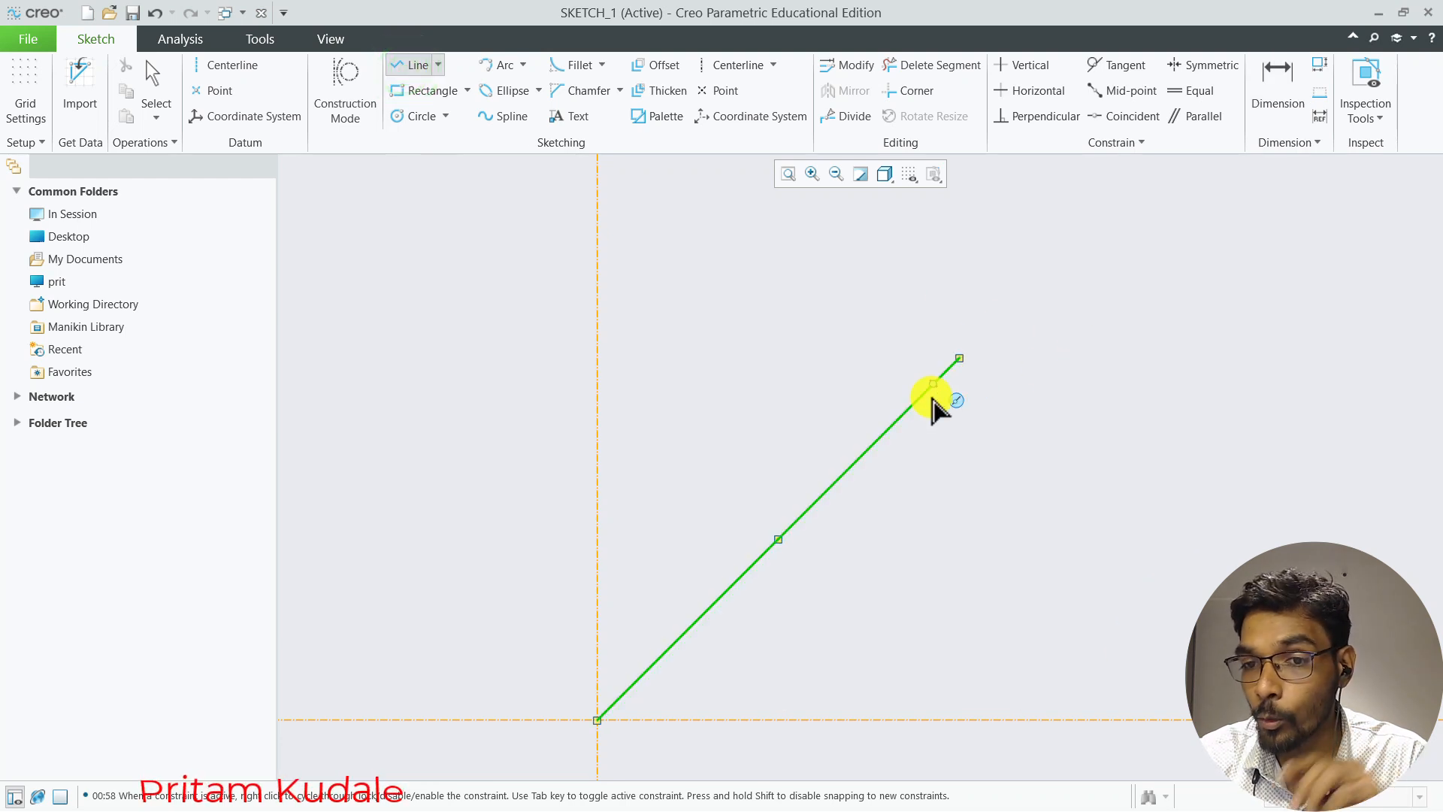
pyautogui.scroll(2, 927, 483)
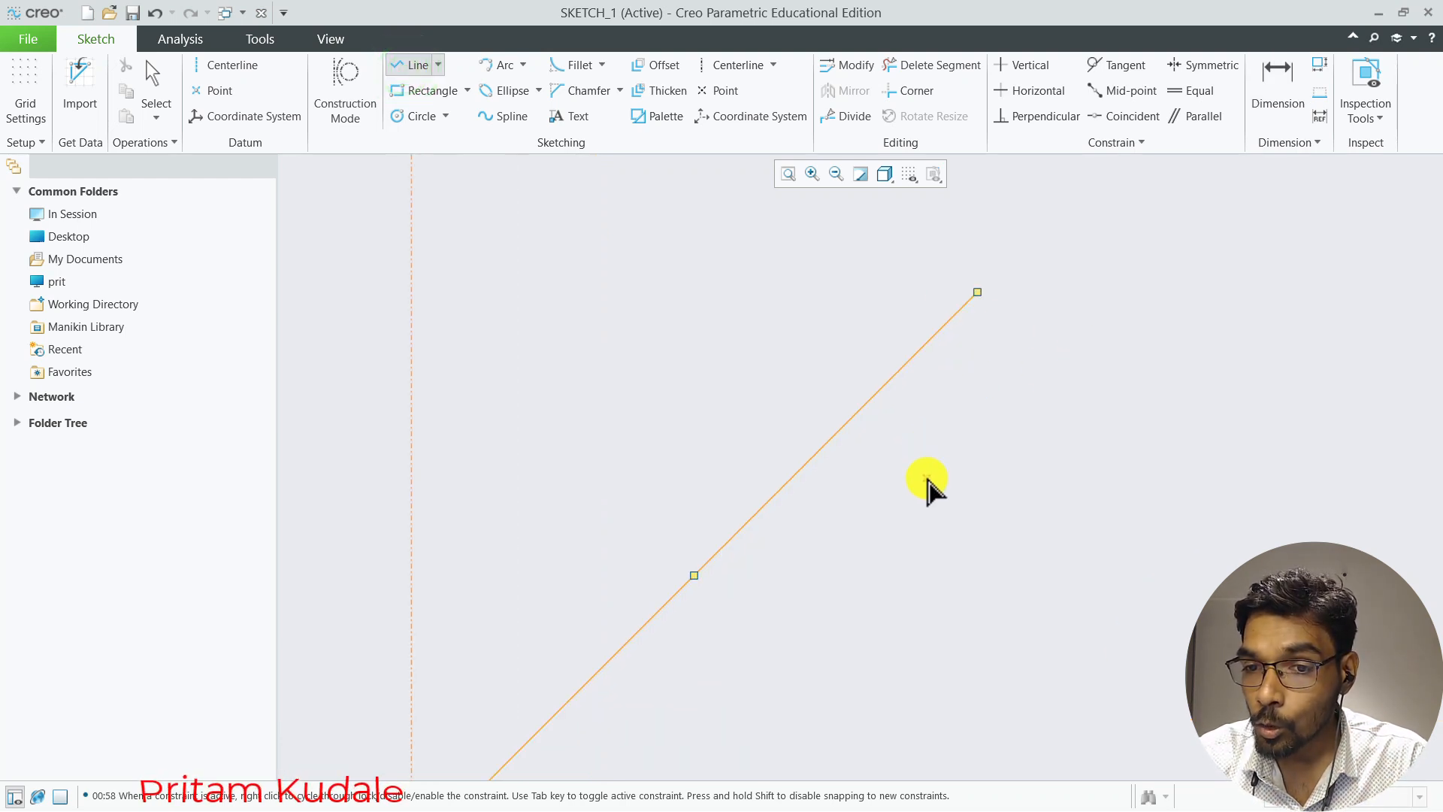
pyautogui.scroll(-4, 927, 483)
pyautogui.scroll(-1, 905, 511)
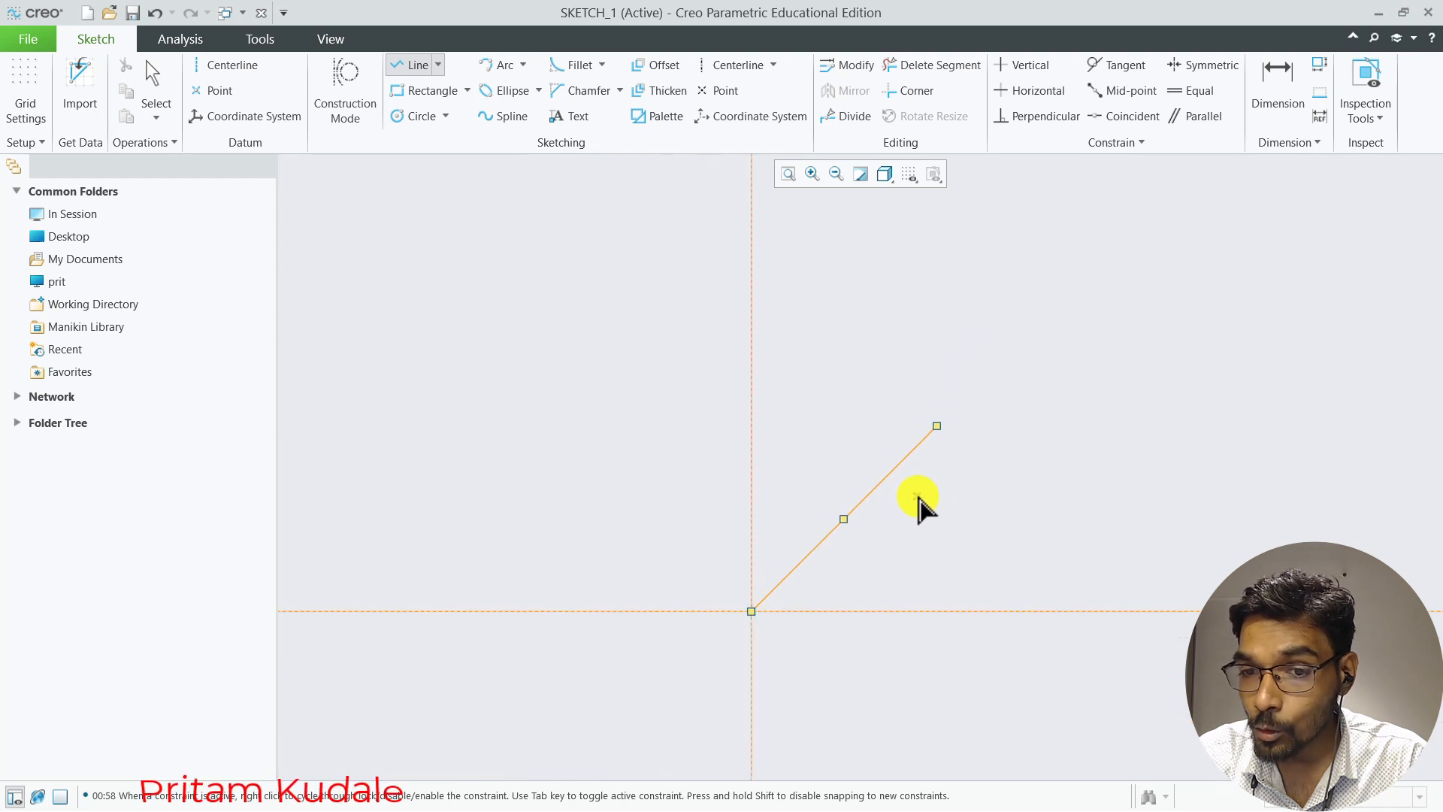
pyautogui.click(937, 426)
pyautogui.middleClick(925, 451)
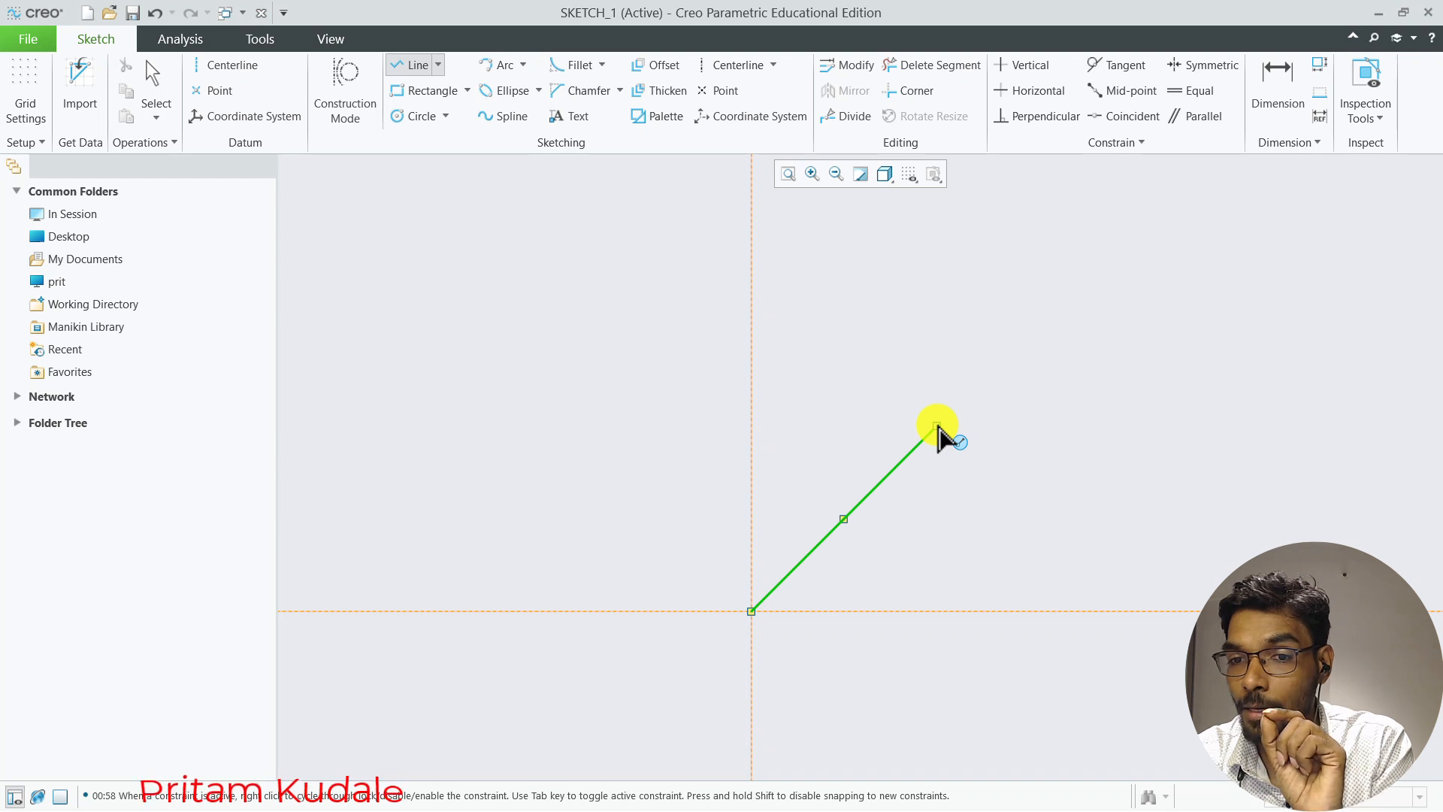
pyautogui.click(937, 427)
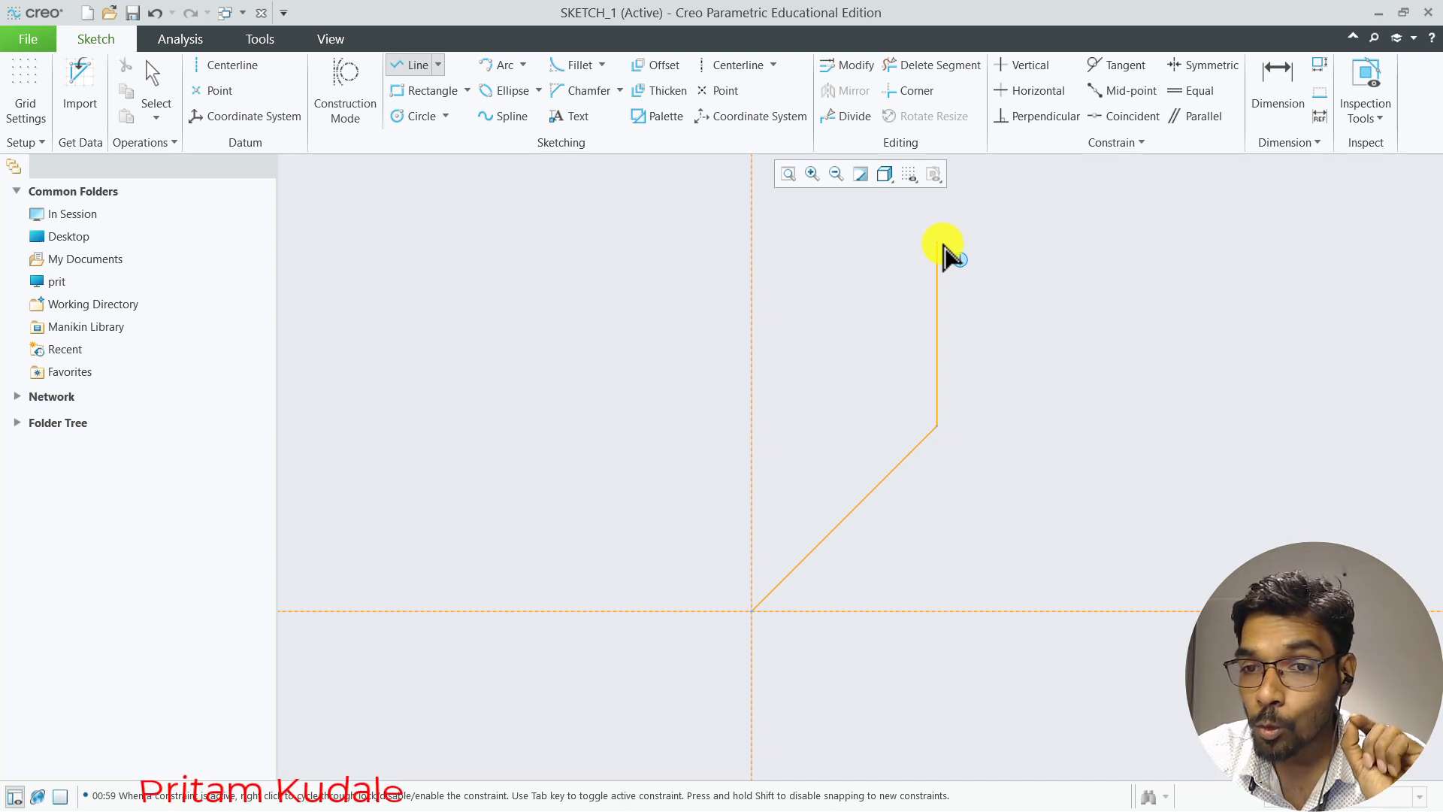
pyautogui.click(941, 251)
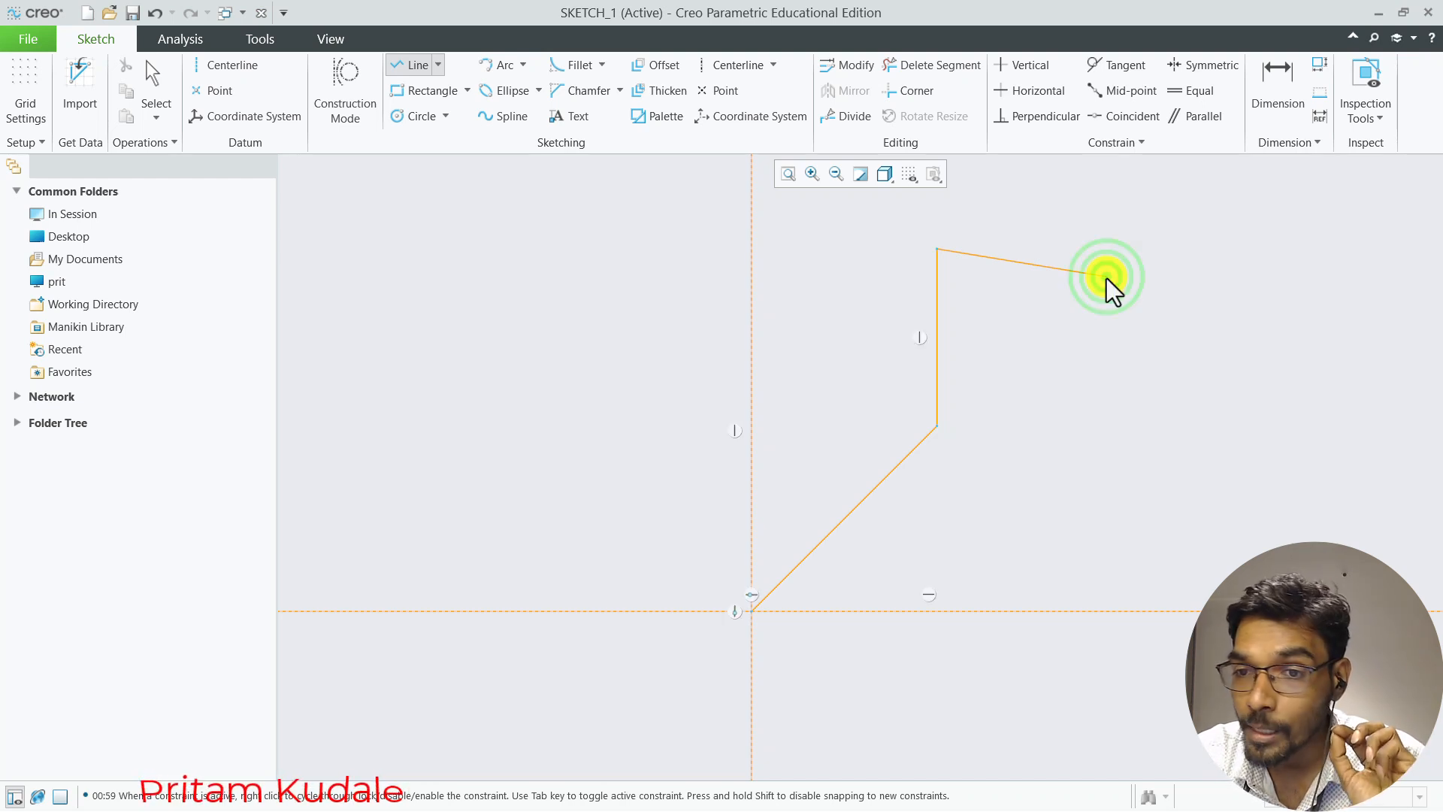
pyautogui.click(1106, 276)
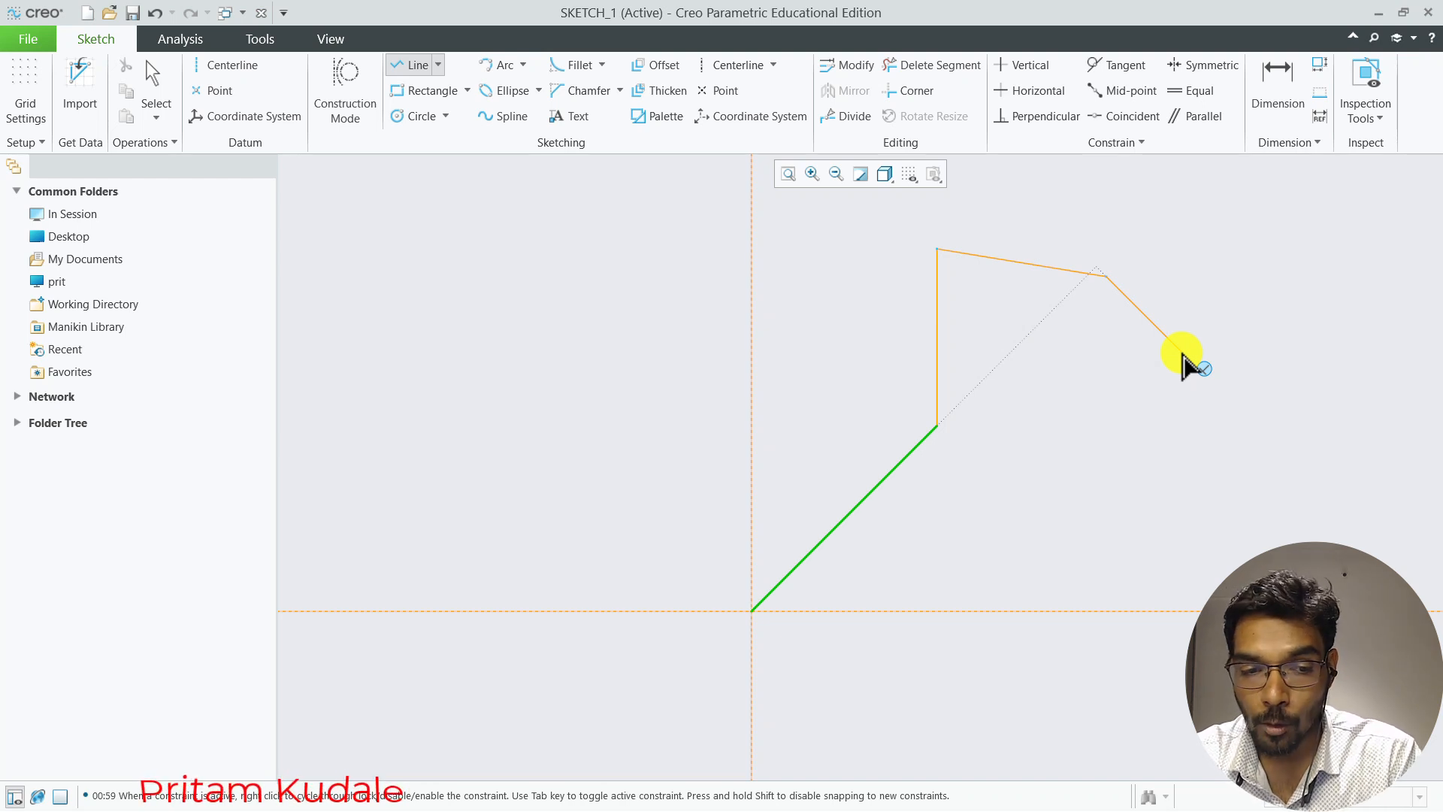
pyautogui.middleClick(1182, 354)
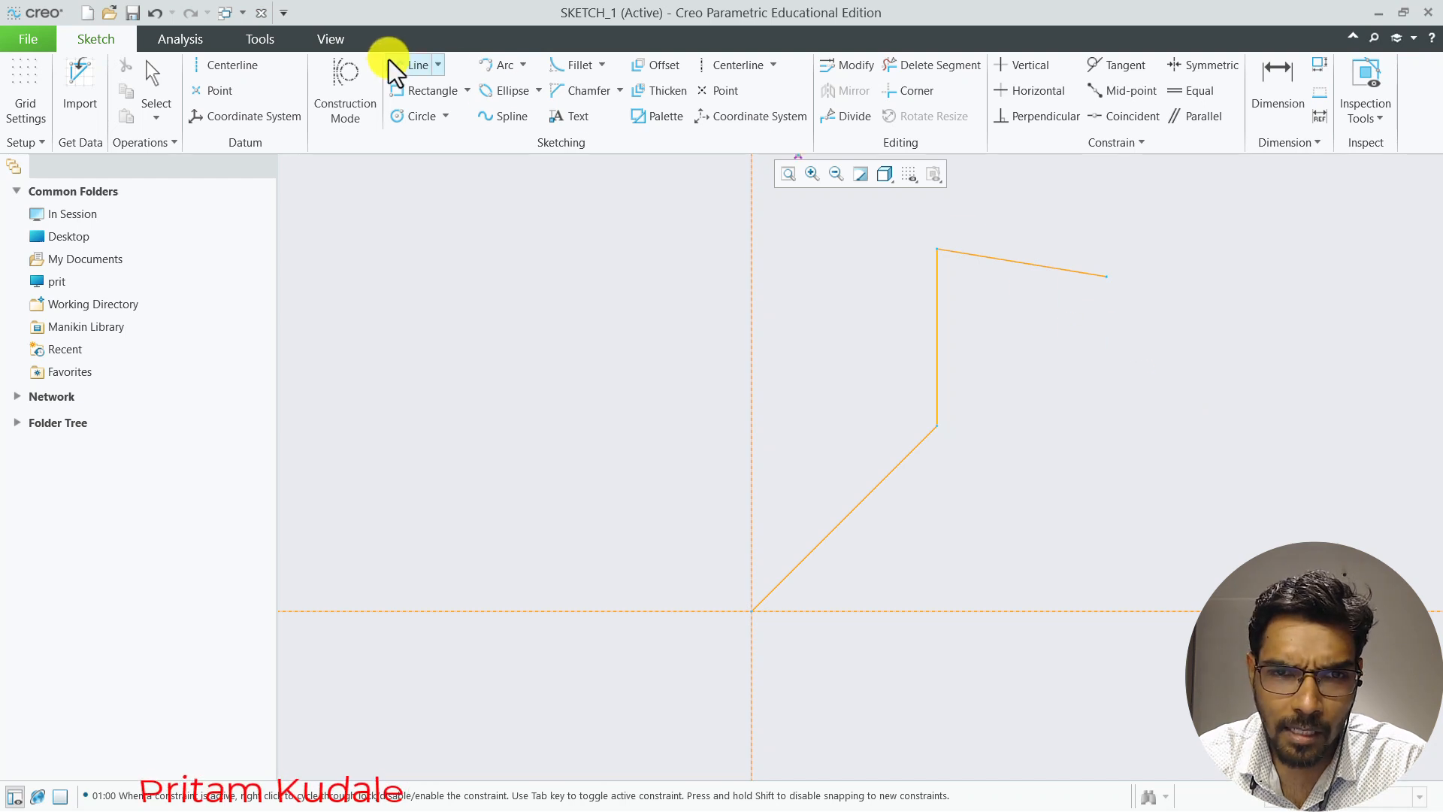
pyautogui.middleClick(494, 264)
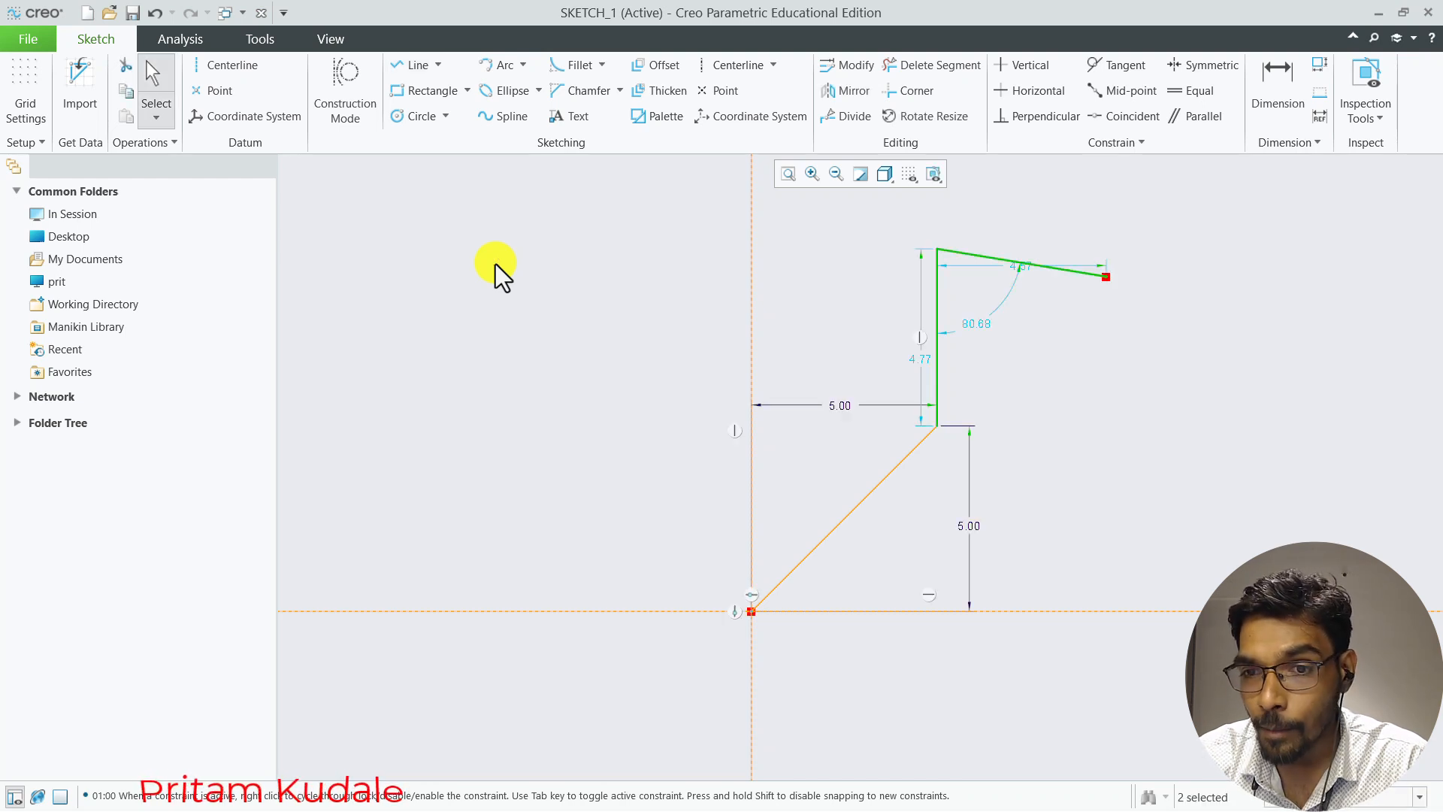
# Set the length of the vertical line above the inclined line to 5
pyautogui.click(917, 362)
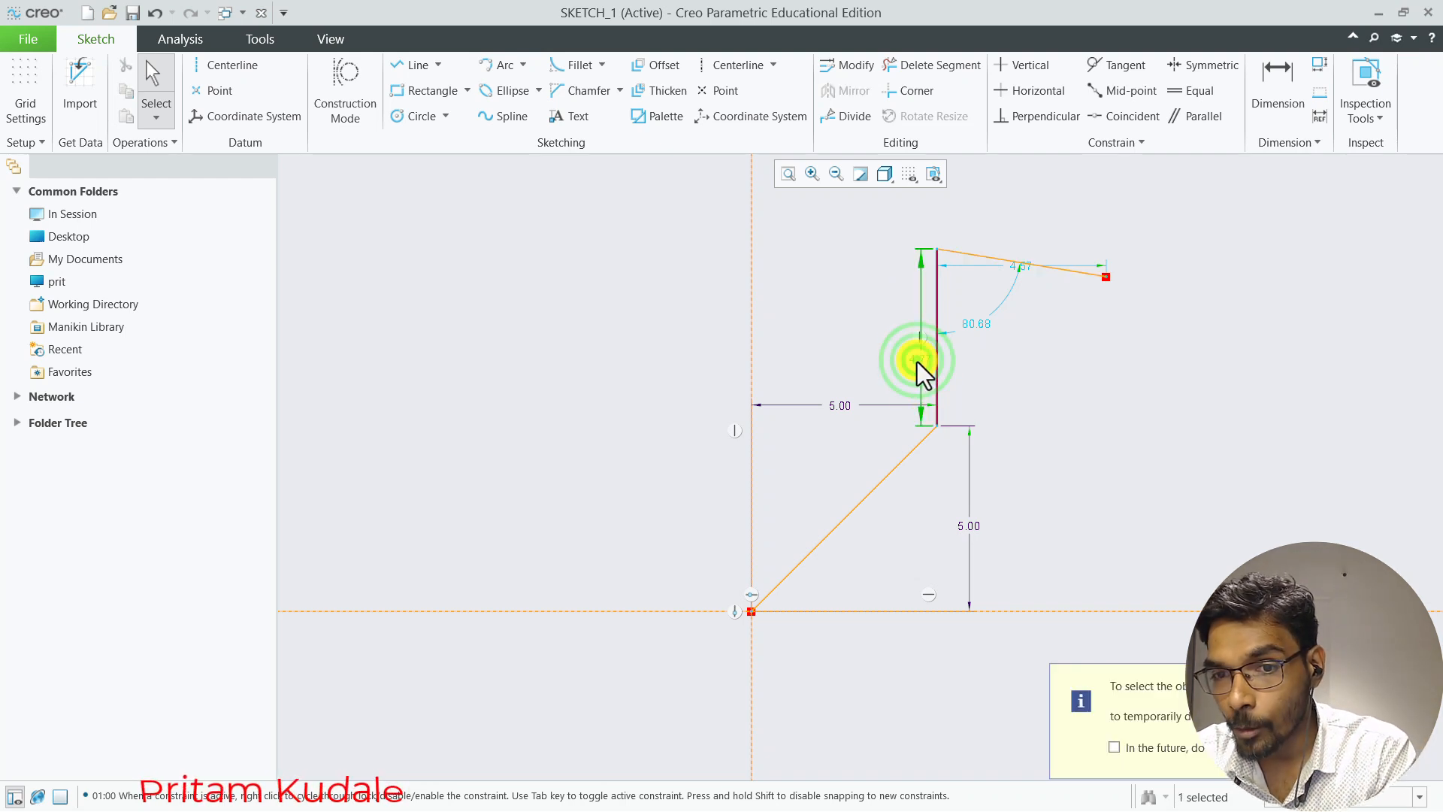
pyautogui.doubleClick(916, 362)
pyautogui.write('5')
pyautogui.press('Return')
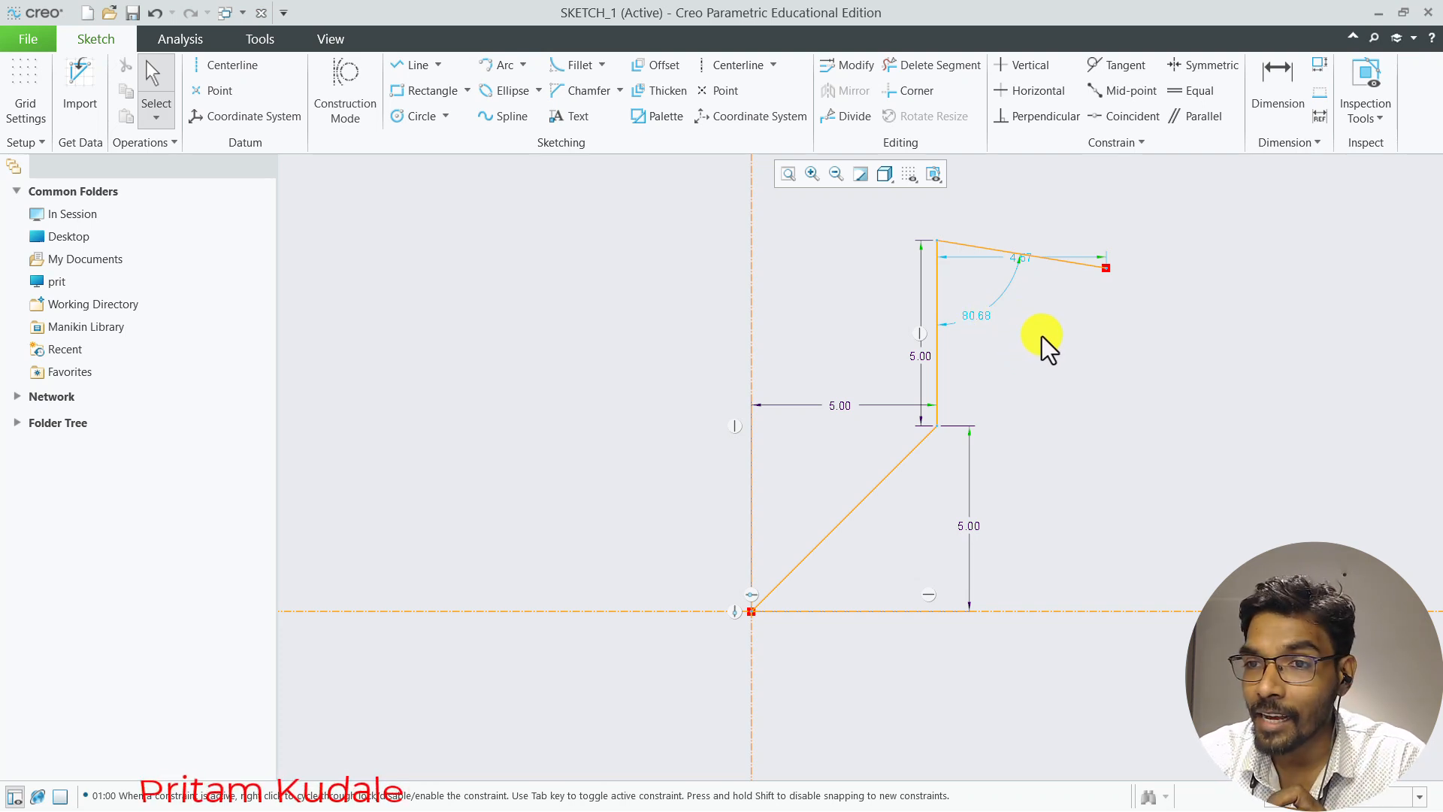
# Add an angle dimension of 90 degrees between the vertical line and the sloping upper line
pyautogui.click(1277, 88)
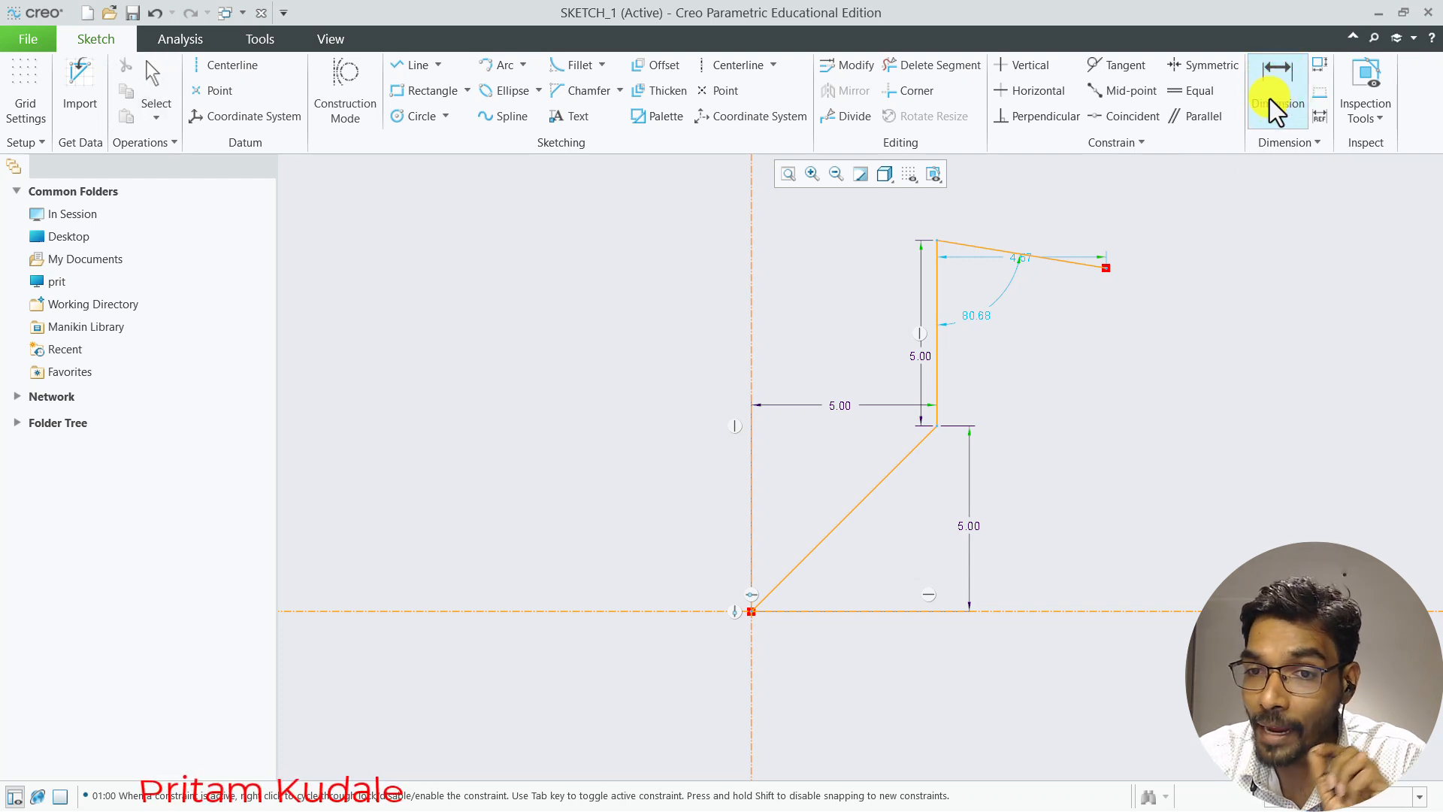
pyautogui.click(1011, 251)
pyautogui.middleClick(1019, 257)
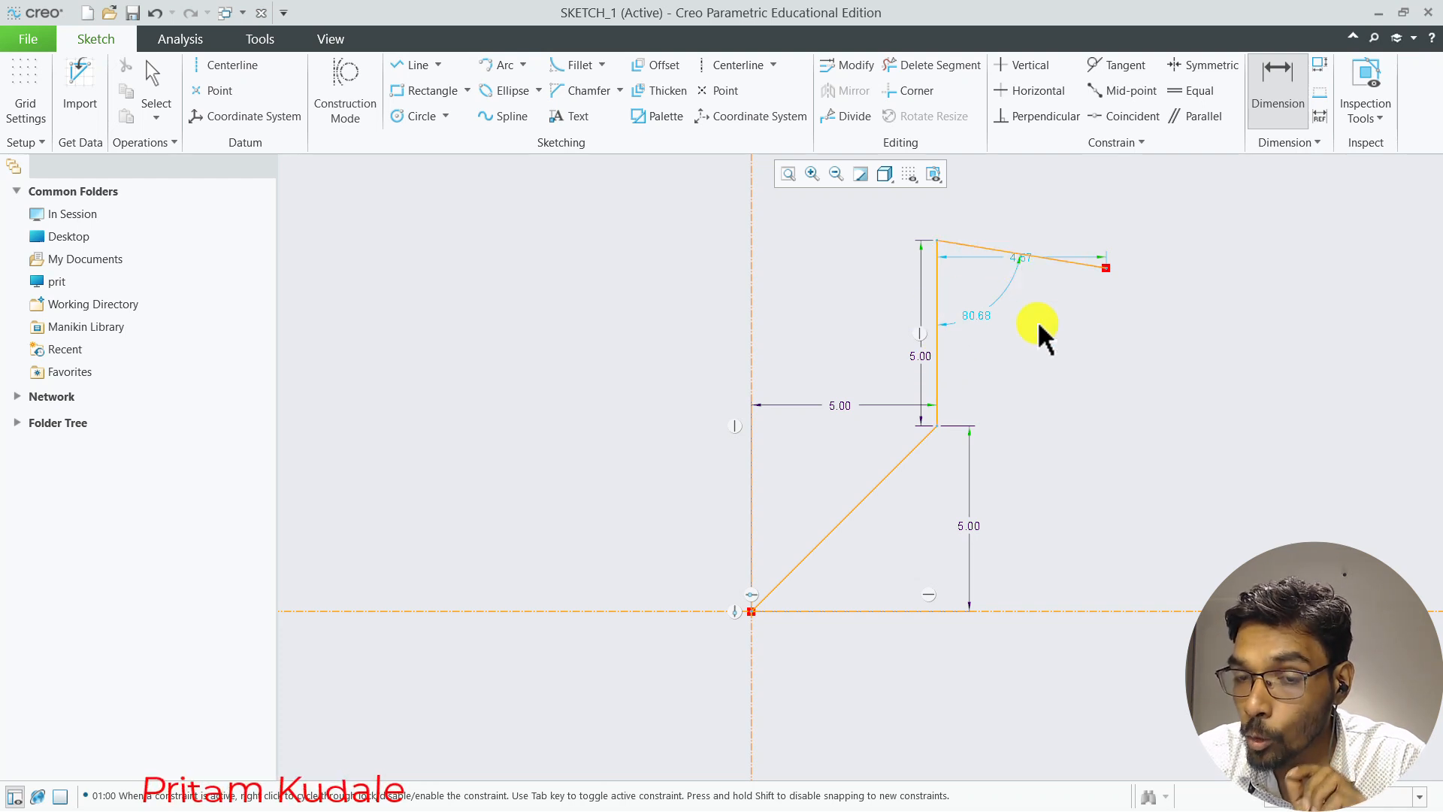
pyautogui.click(939, 304)
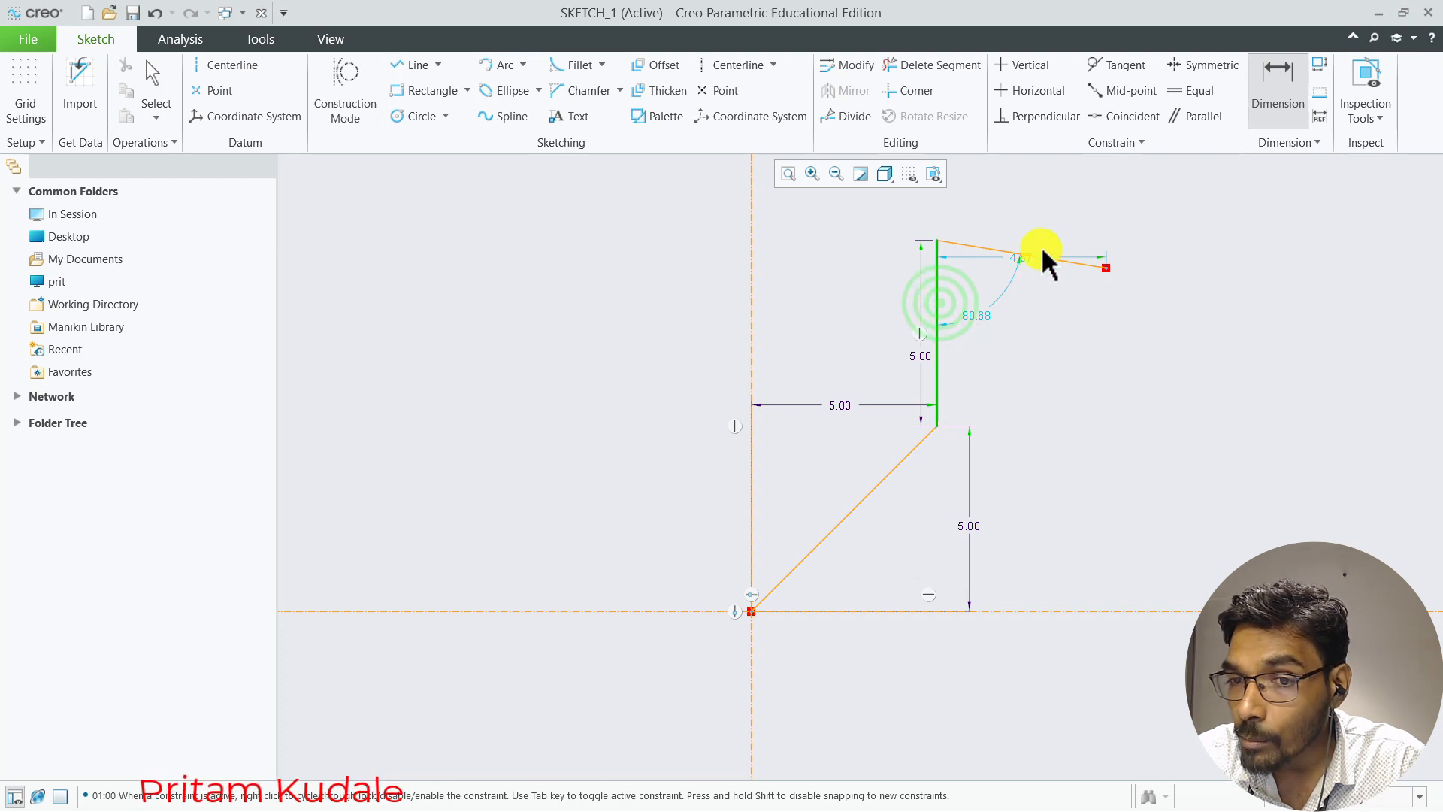
pyautogui.click(1040, 259)
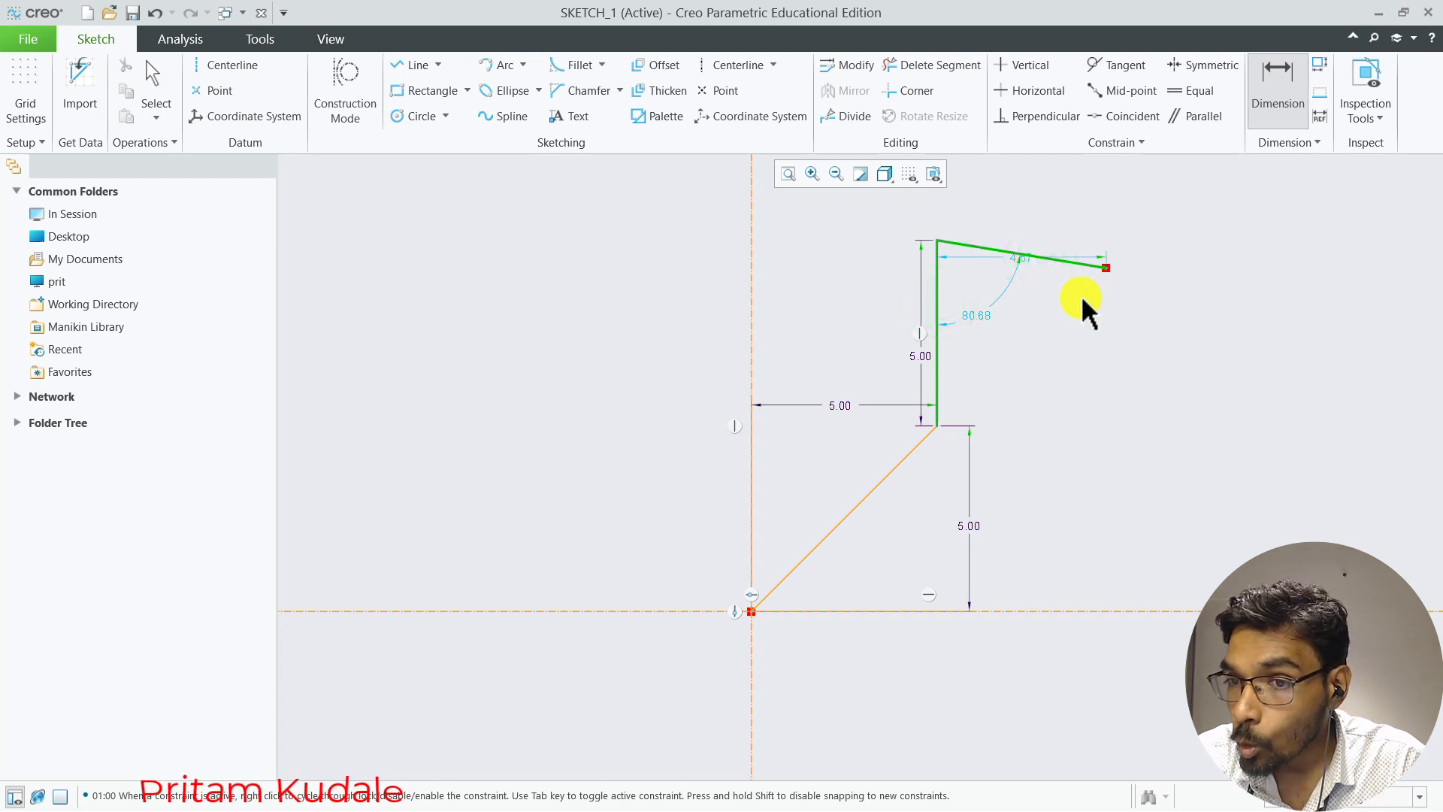
pyautogui.middleClick(1009, 319)
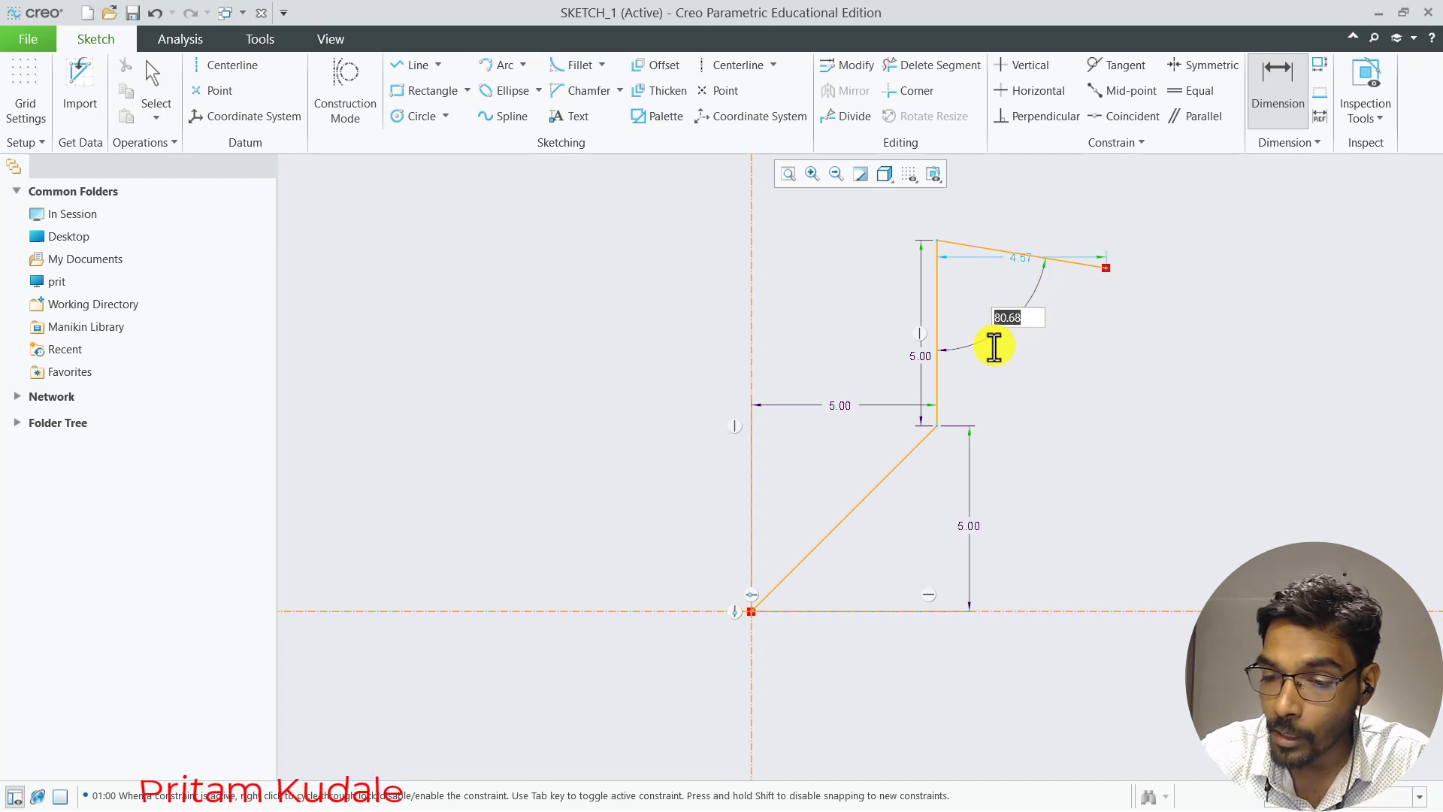
pyautogui.write('90')
pyautogui.press('Return')
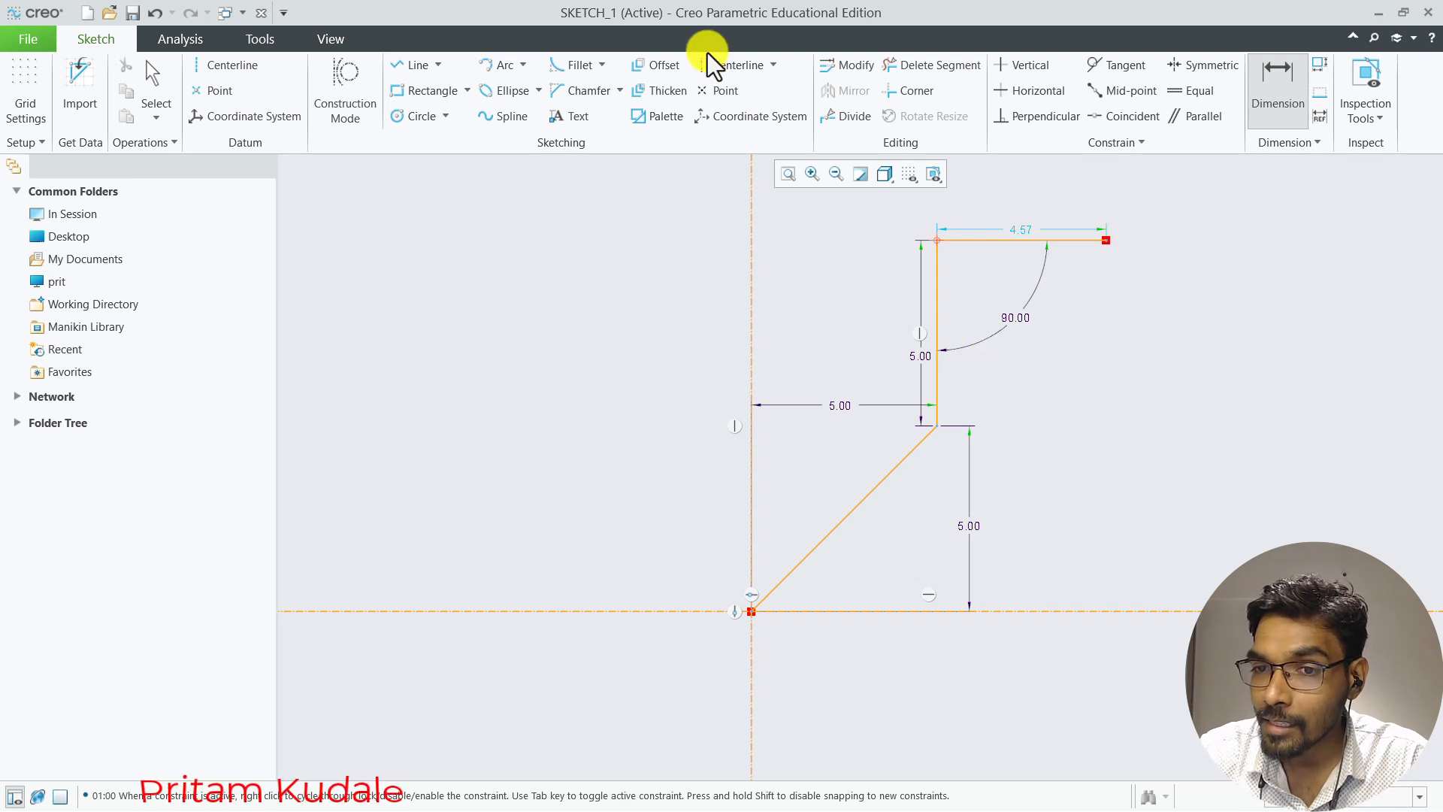
# Set the horizontal dimension of the upper line to 5 and leave dimensioning
pyautogui.doubleClick(1019, 233)
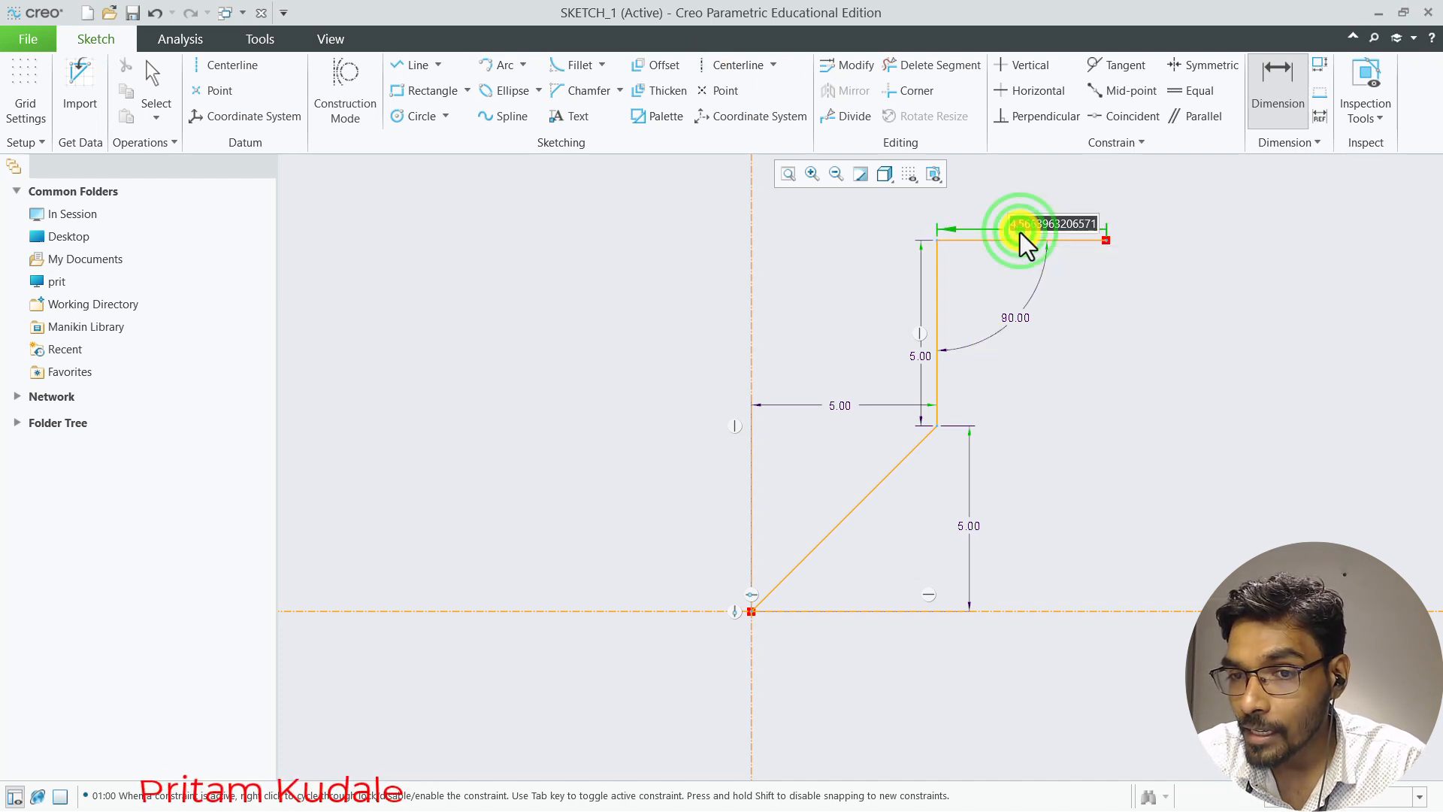
pyautogui.write('5')
pyautogui.press('Return')
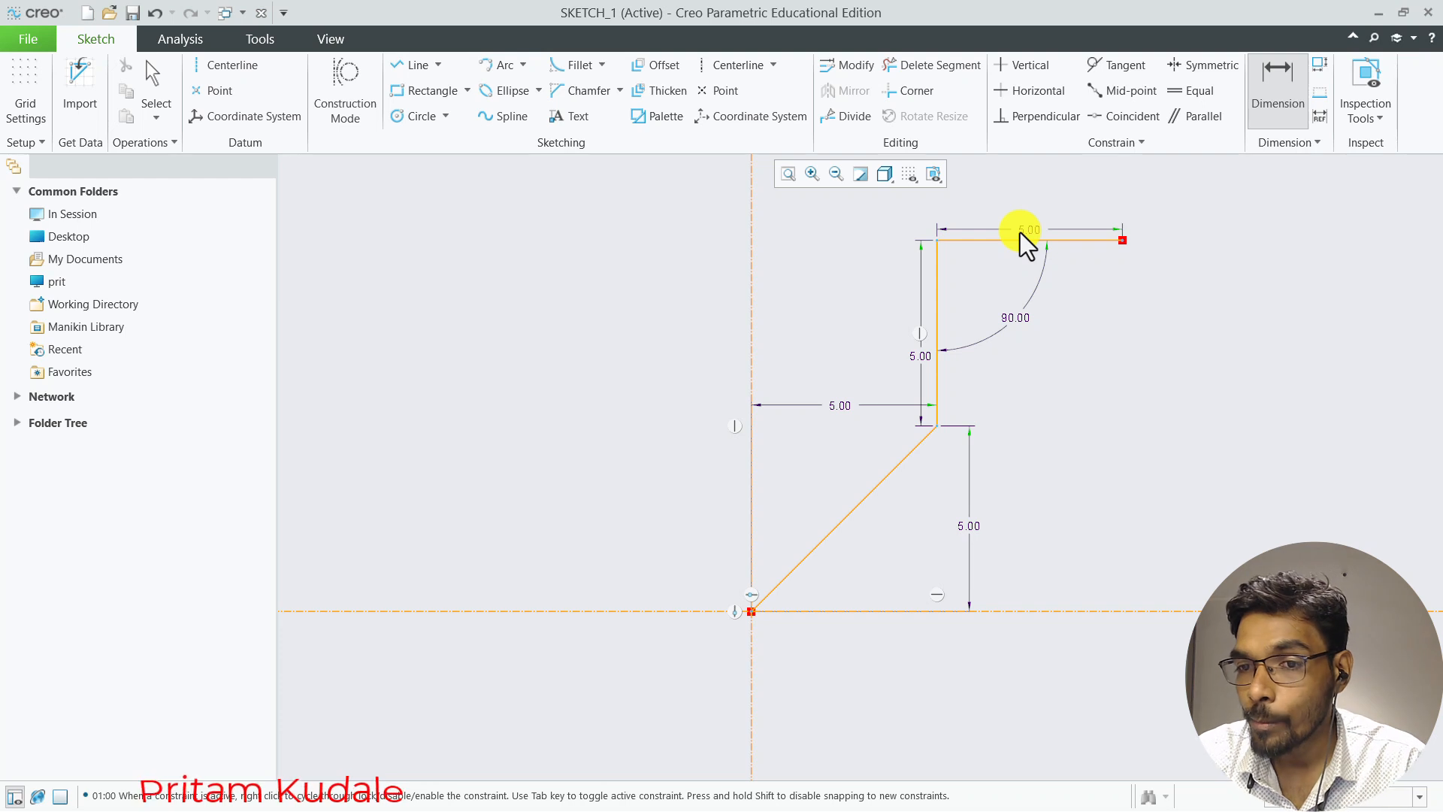
pyautogui.middleClick(1020, 232)
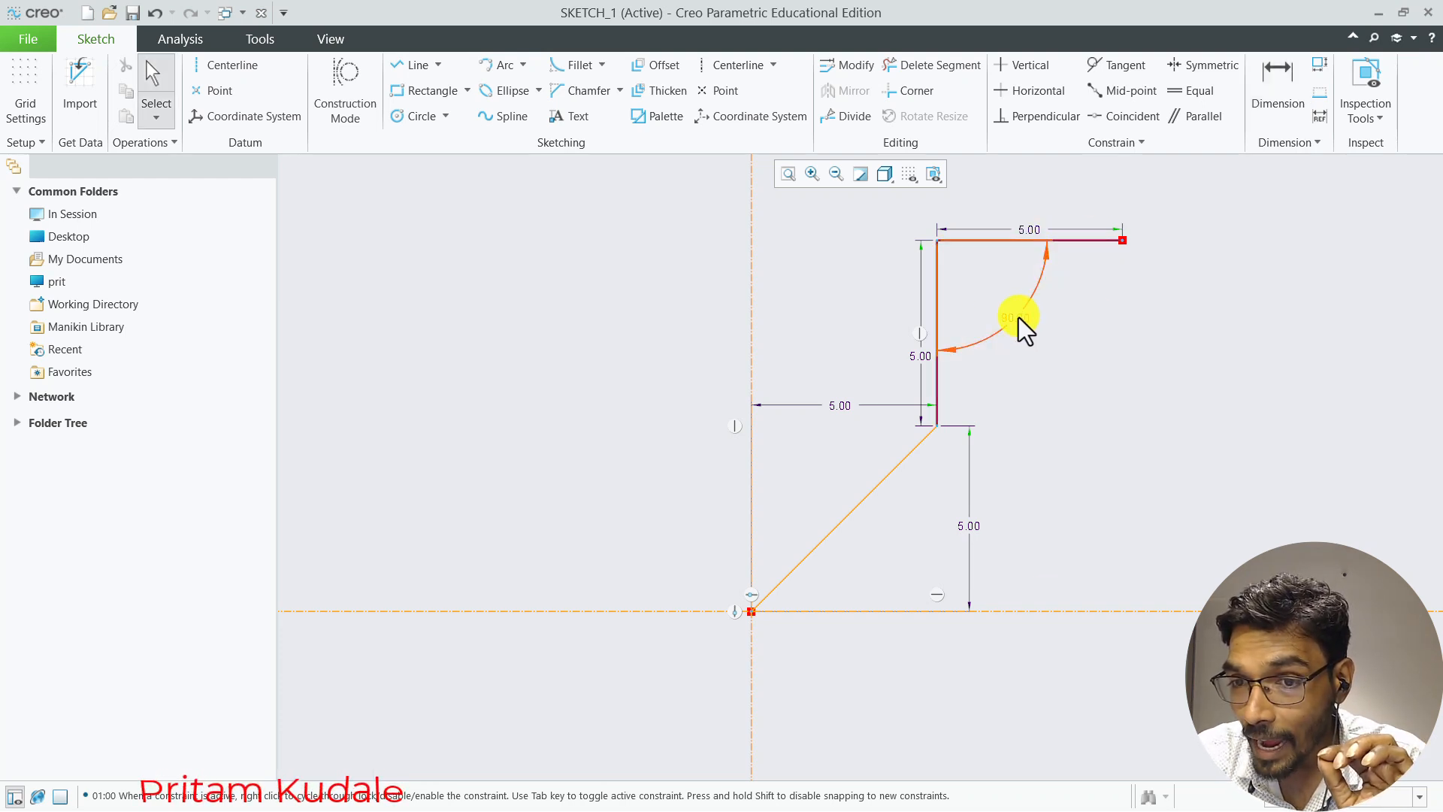
# Undo the upper line's length and angle value changes, and delete its angle dimension to the vertical line
pyautogui.click(1018, 317)
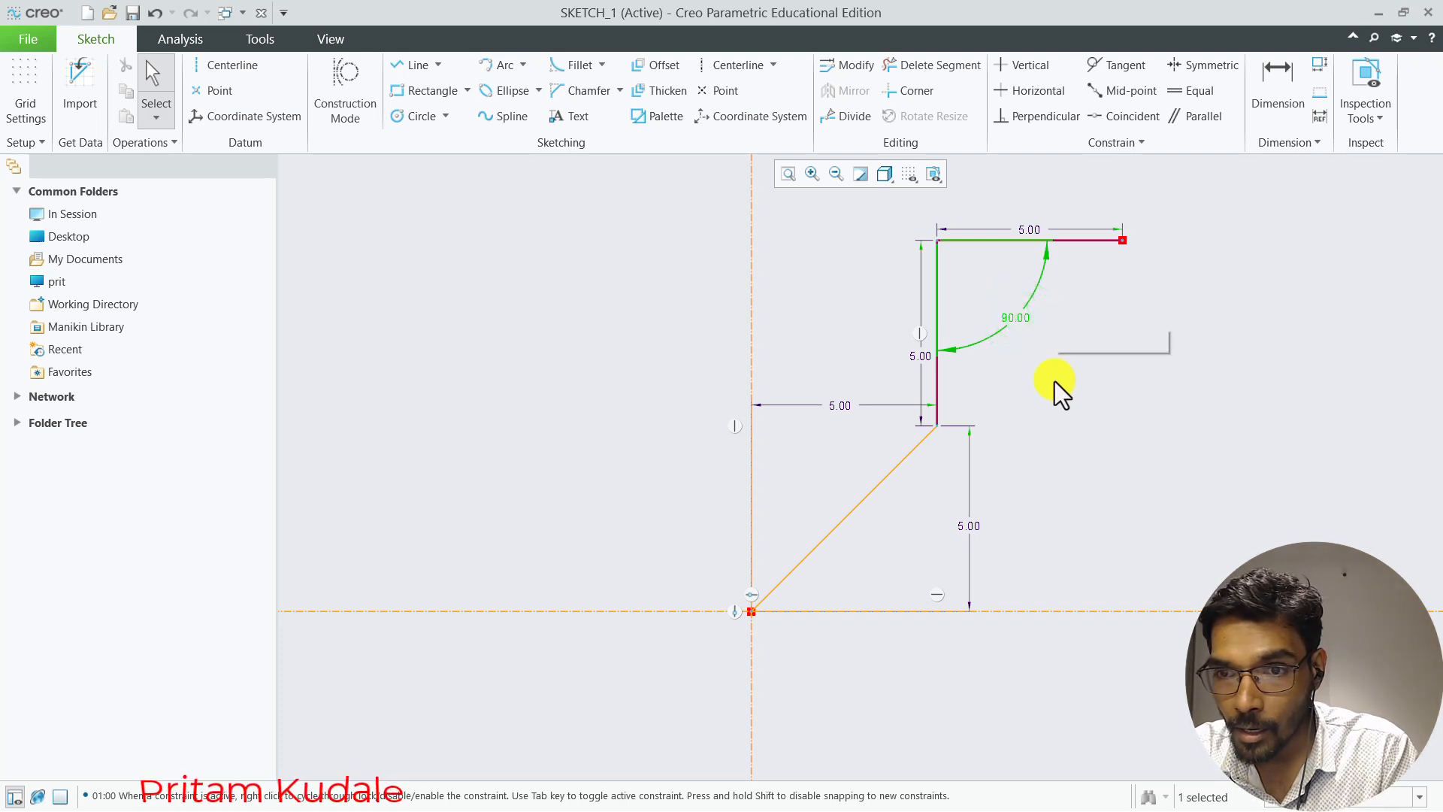
pyautogui.hotkey('ctrl', 'z')
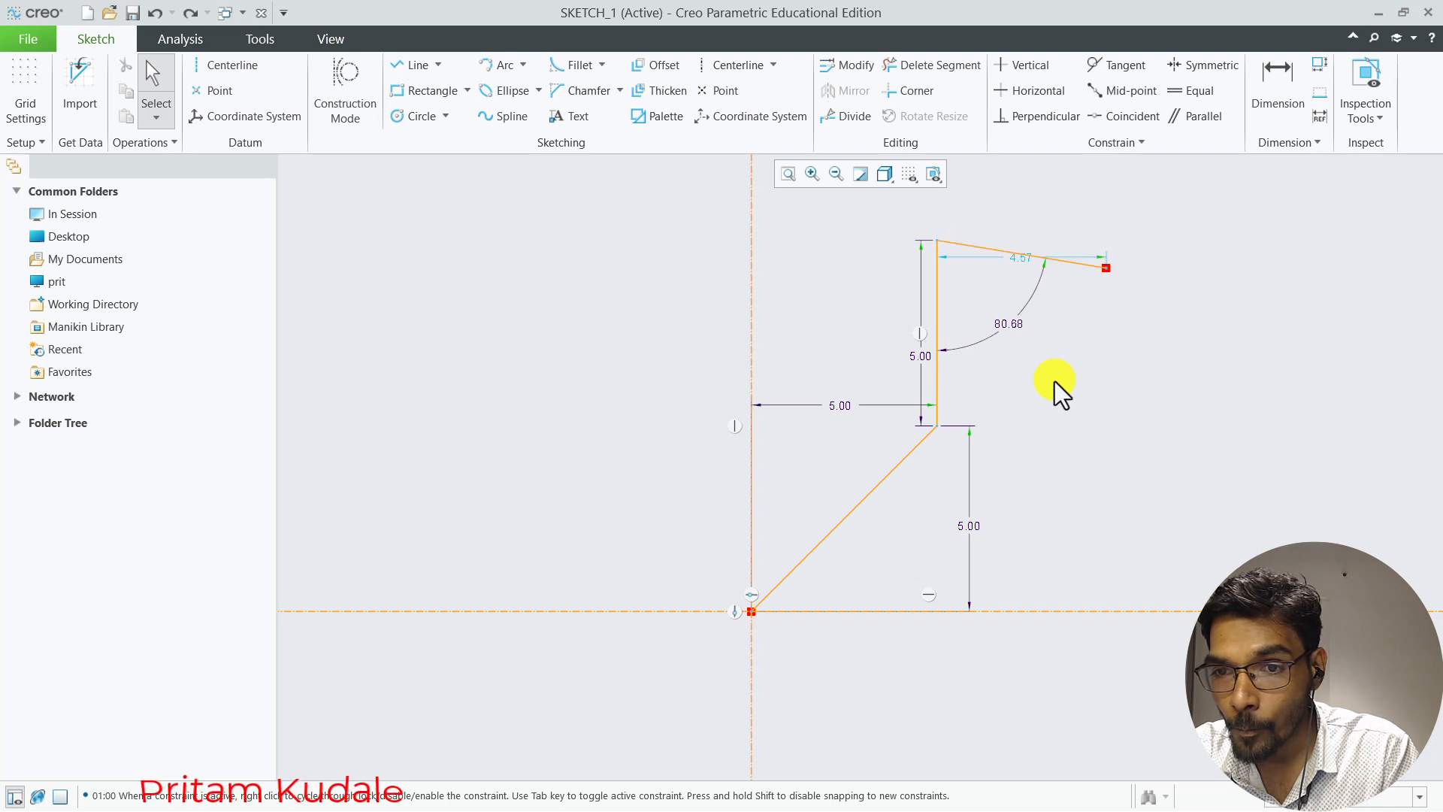
pyautogui.click(1012, 325)
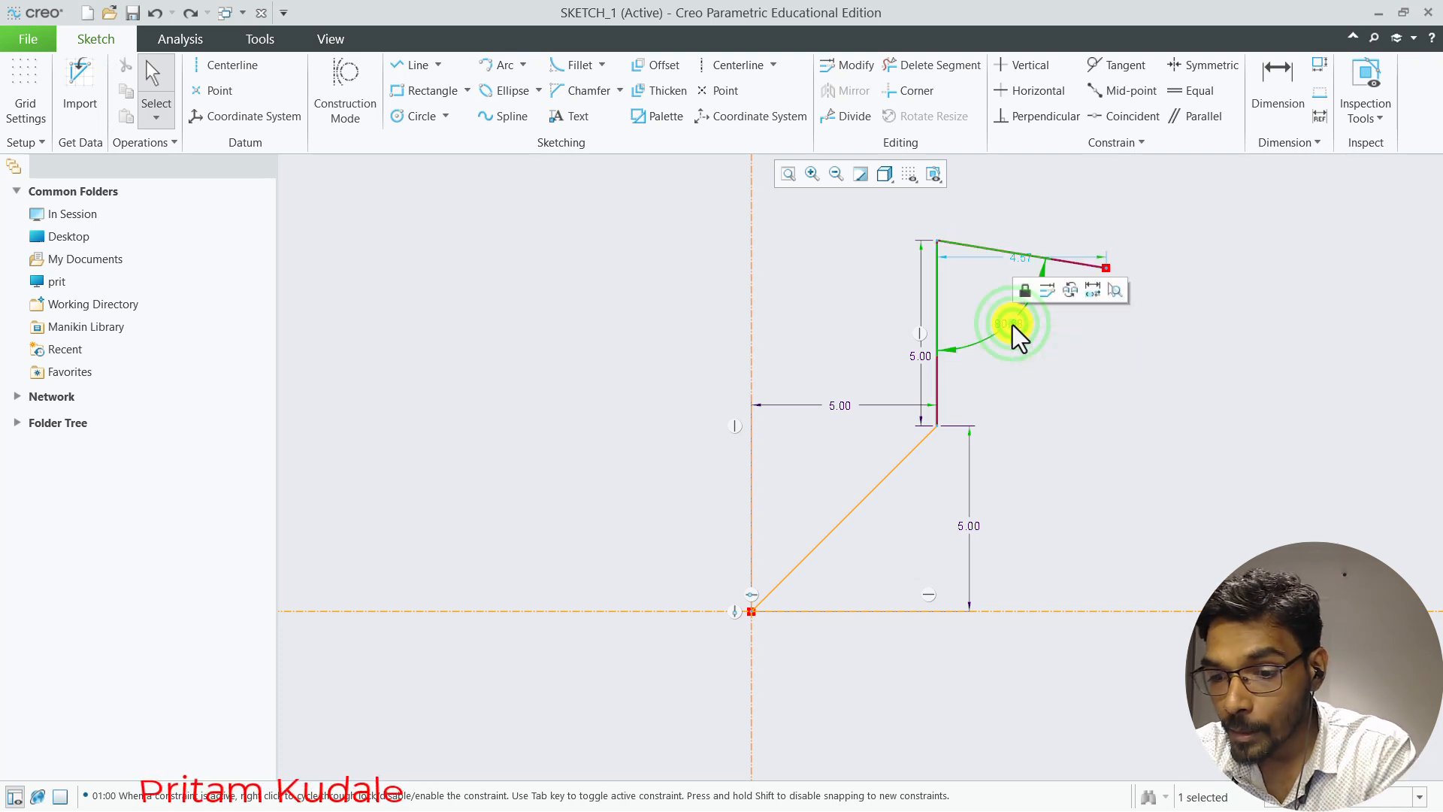
pyautogui.click(1052, 332)
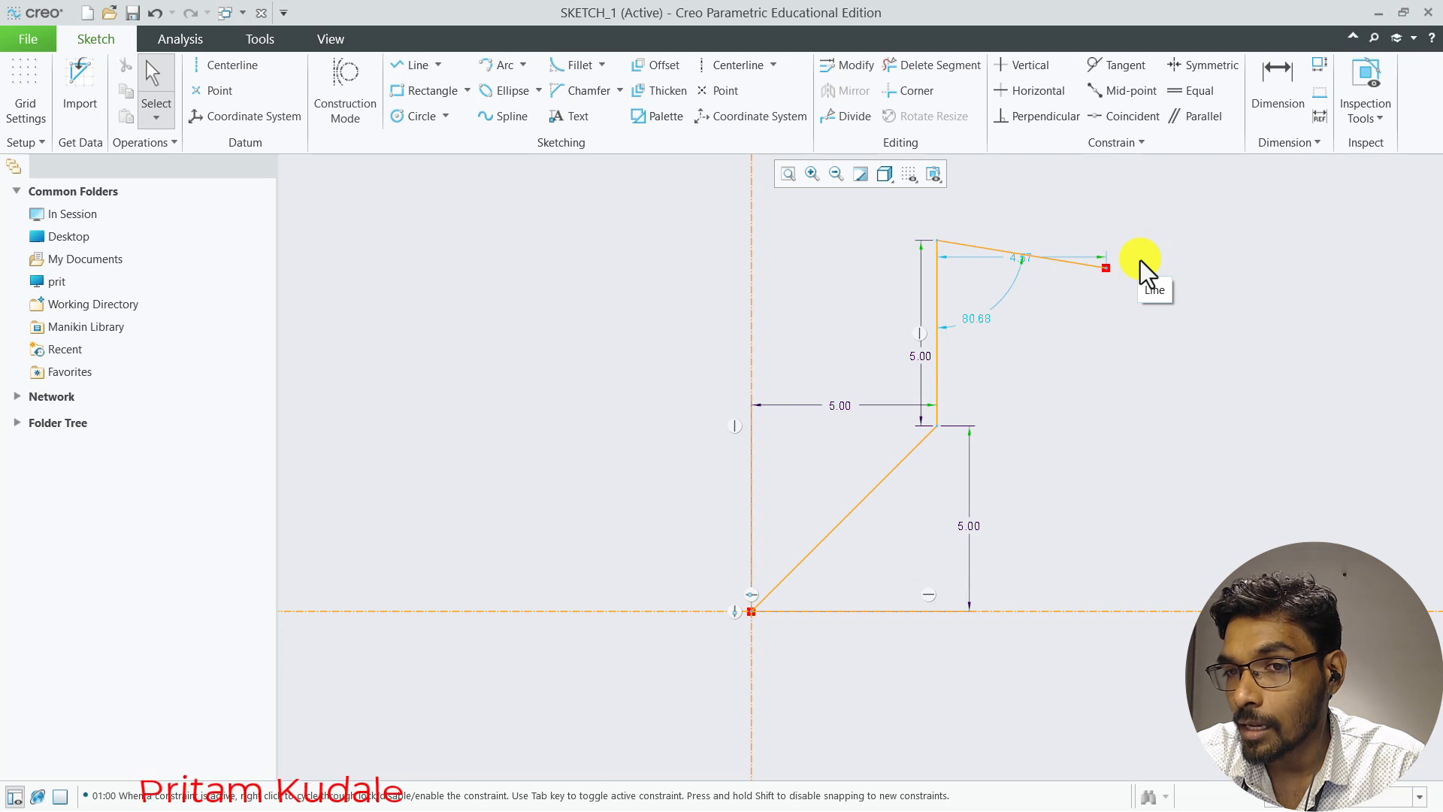
# Apply a Horizontal constraint to the sloping upper line and set its length to 5
pyautogui.click(1030, 93)
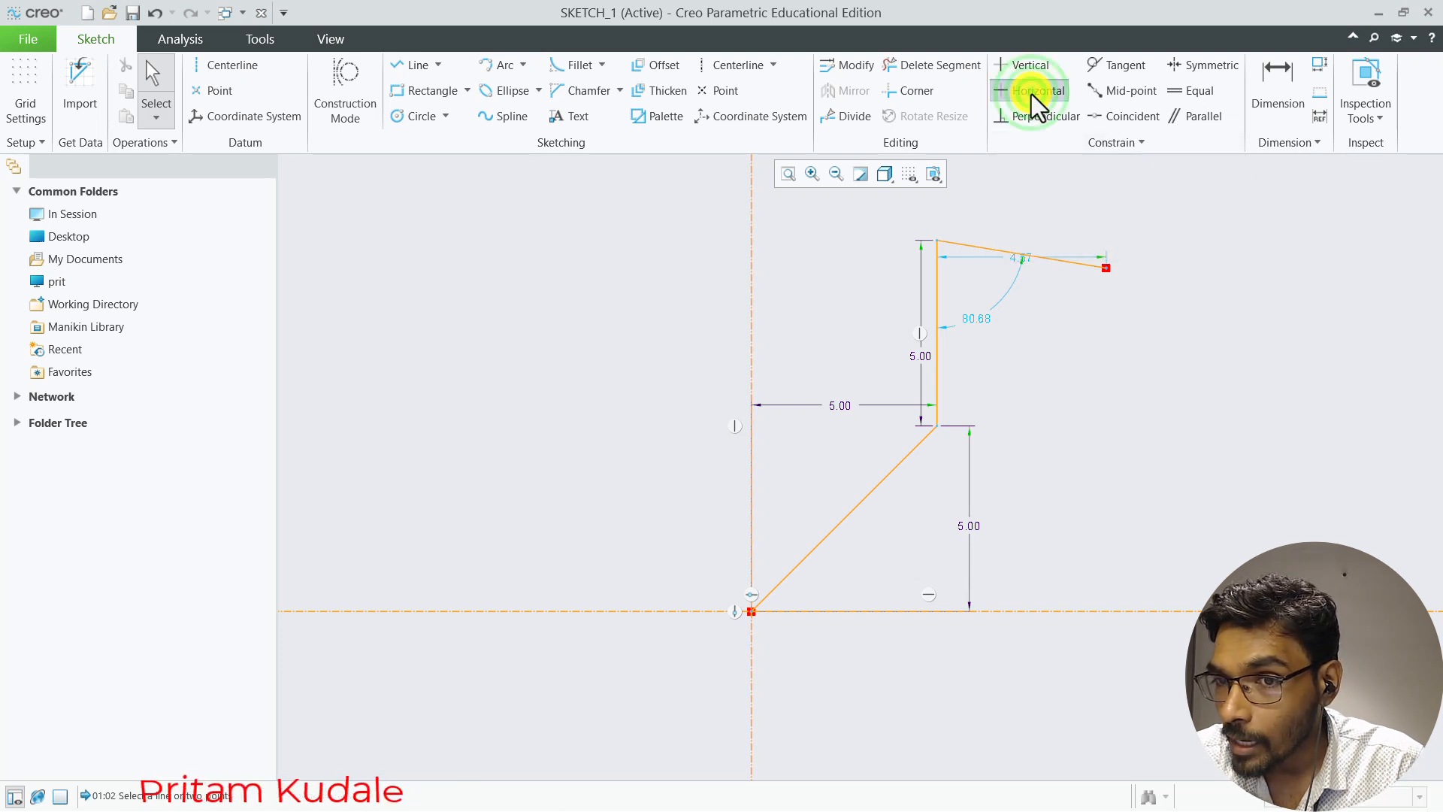
pyautogui.click(1075, 260)
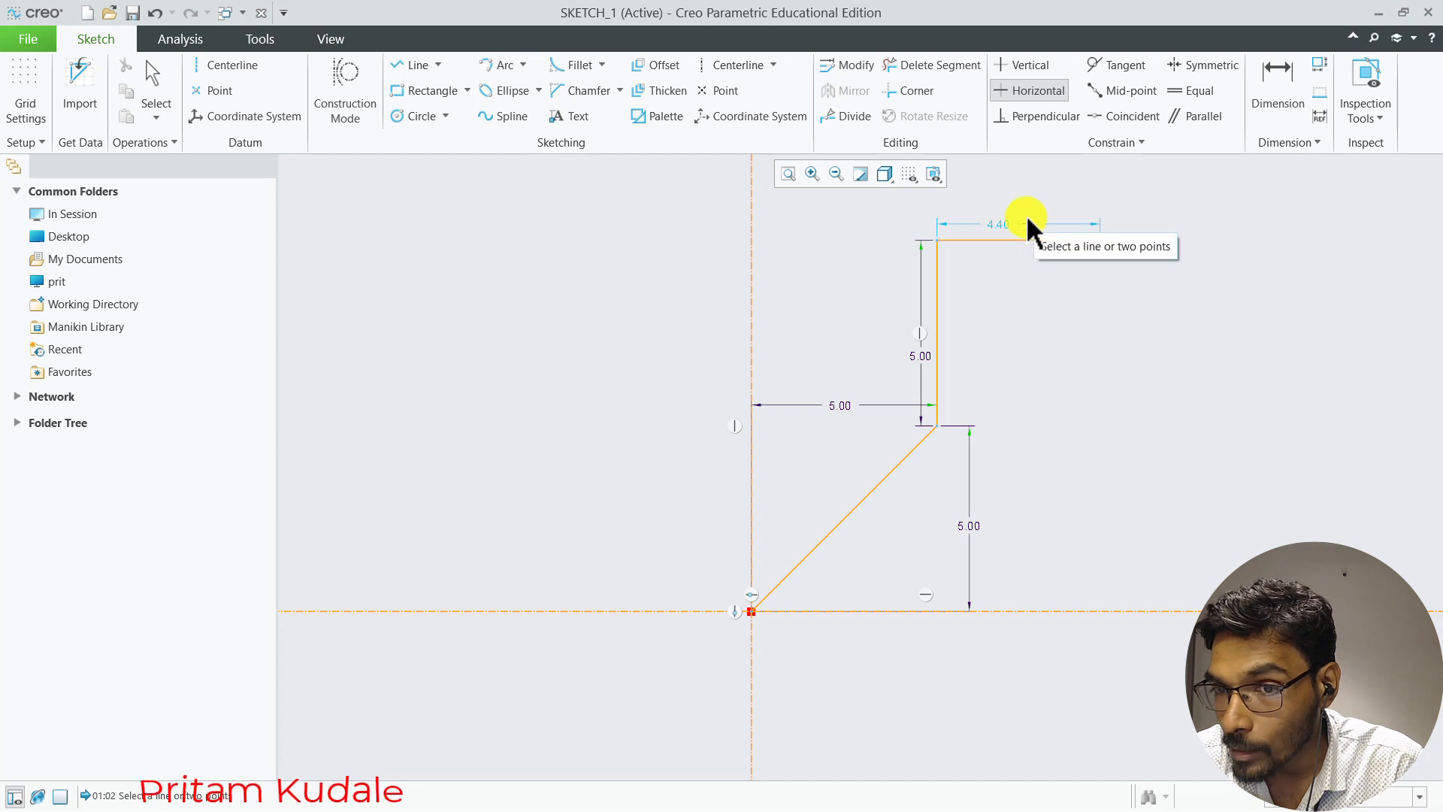
pyautogui.middleClick(1089, 303)
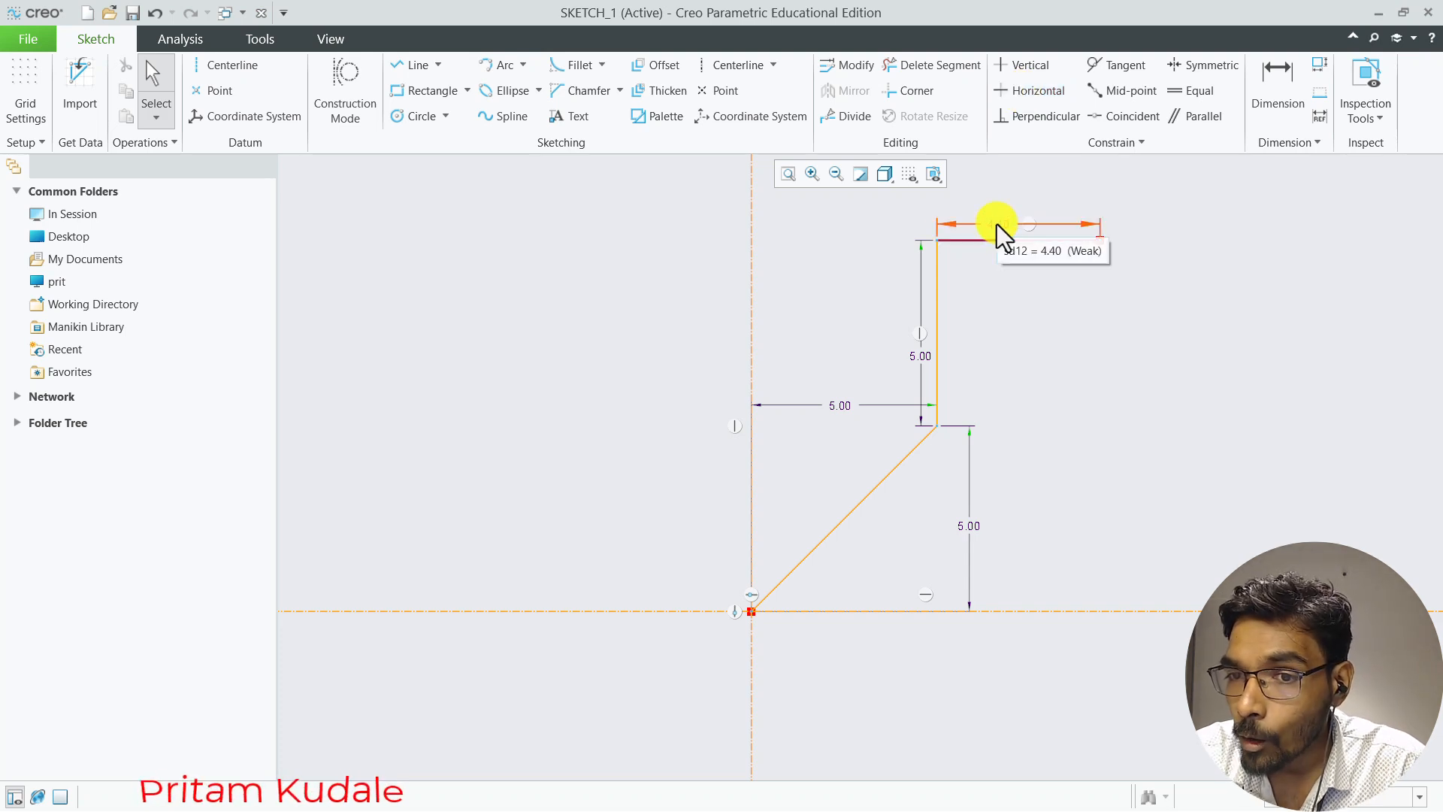
pyautogui.doubleClick(997, 224)
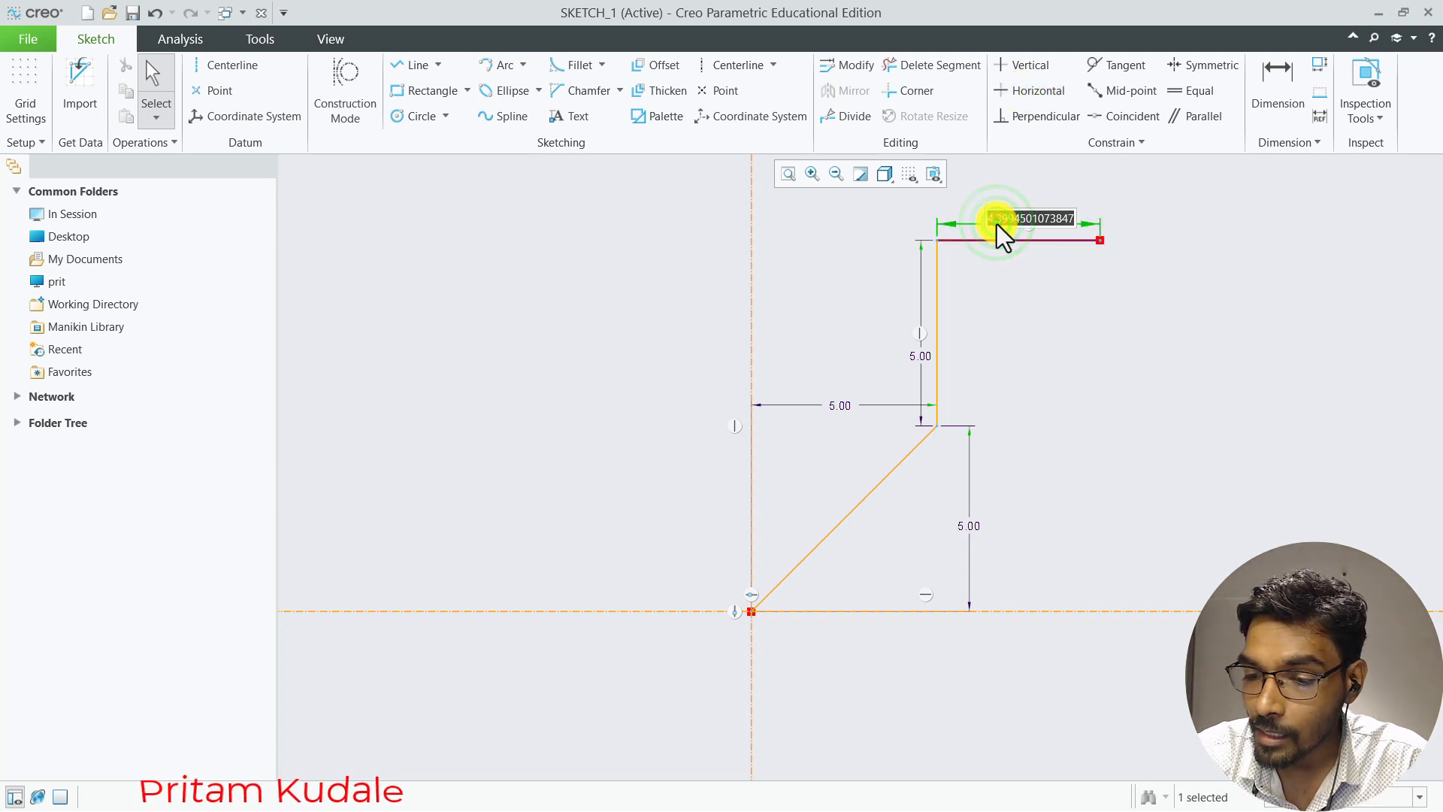
pyautogui.write('5')
pyautogui.press('Return')
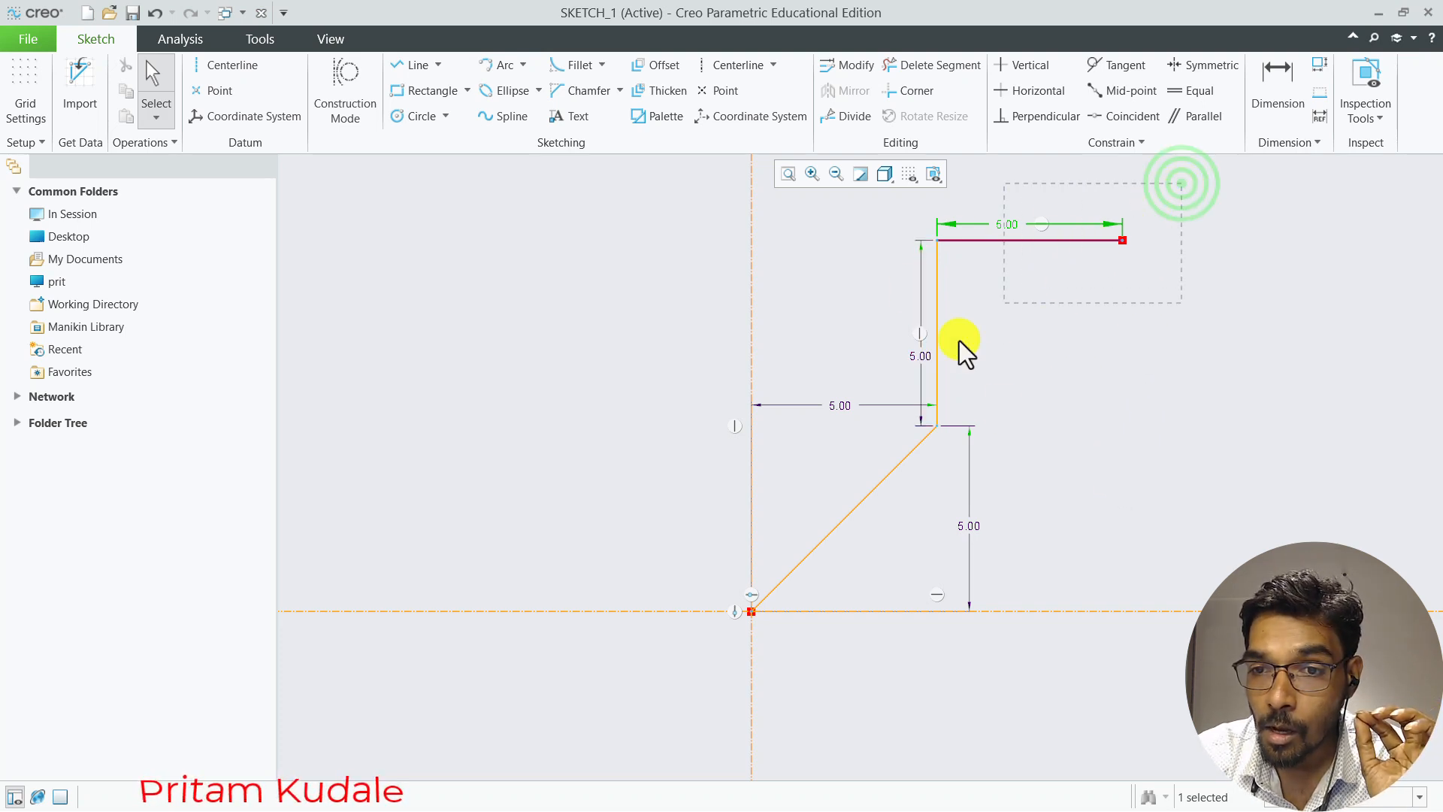
pyautogui.moveTo(959, 340); pyautogui.dragTo(908, 392)
pyautogui.click(910, 452)
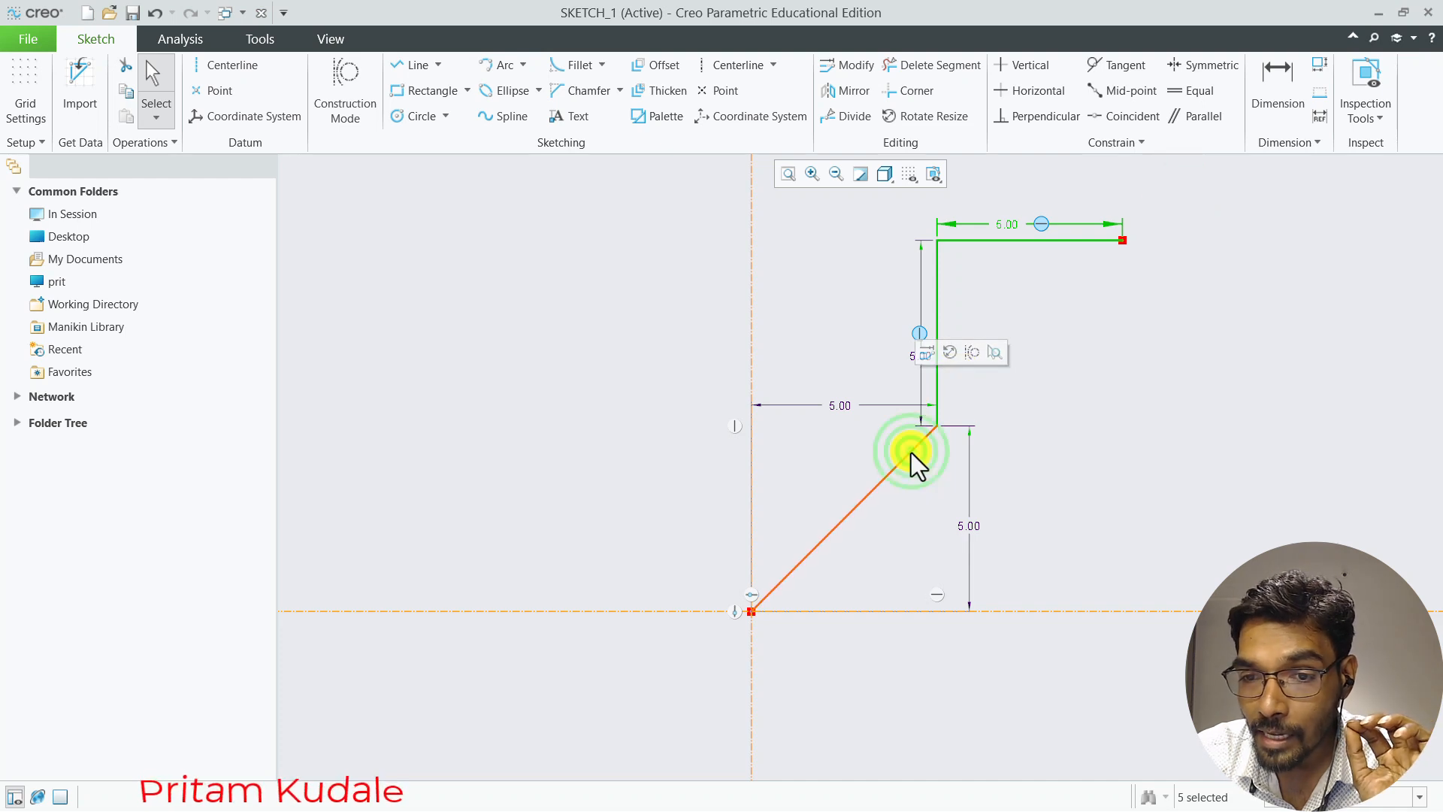
pyautogui.click(1120, 388)
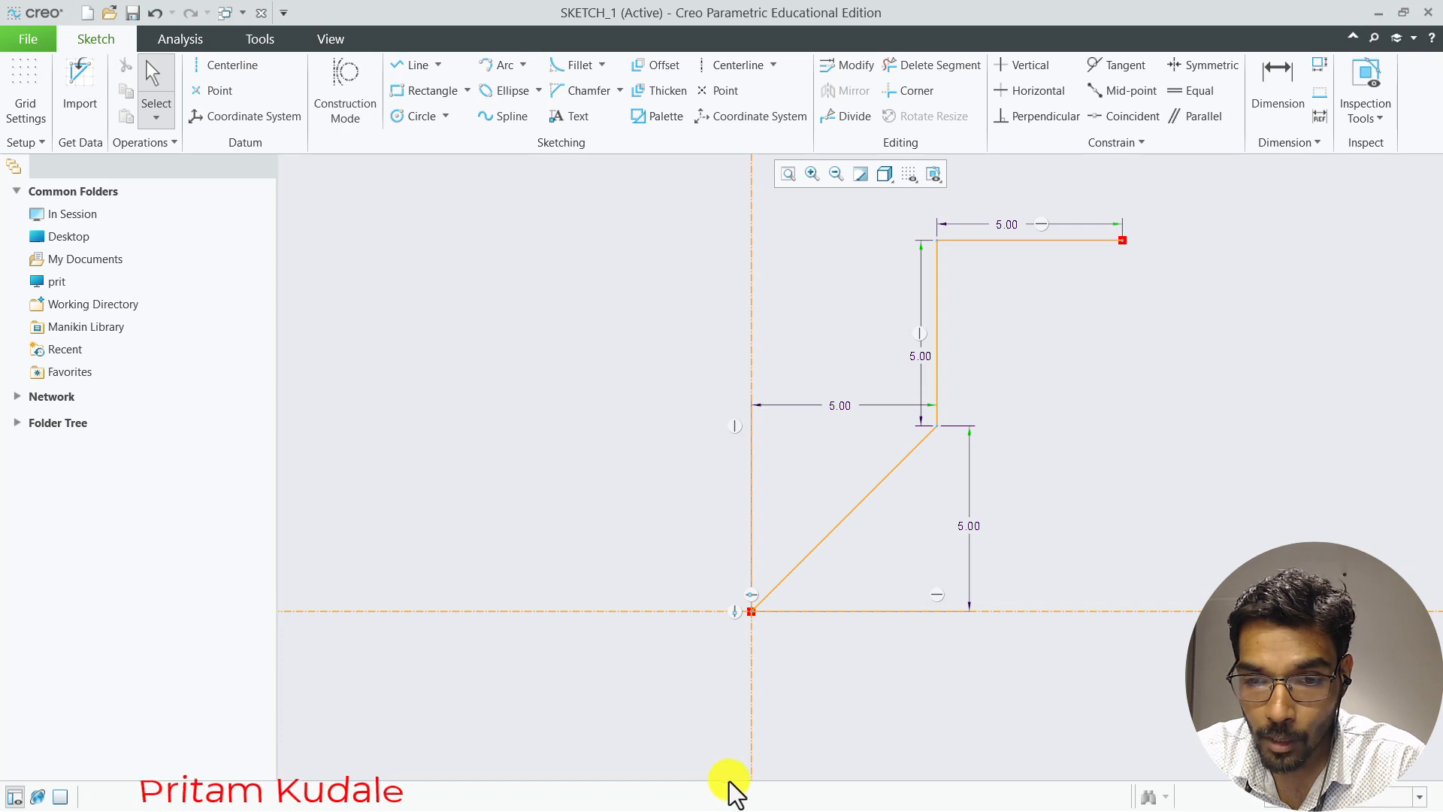
# Switch to the browser, examine the Problem 1 drawing in the CAD Modeling document, and return to Creo Parametric
pyautogui.press('super')
pyautogui.click(817, 780)
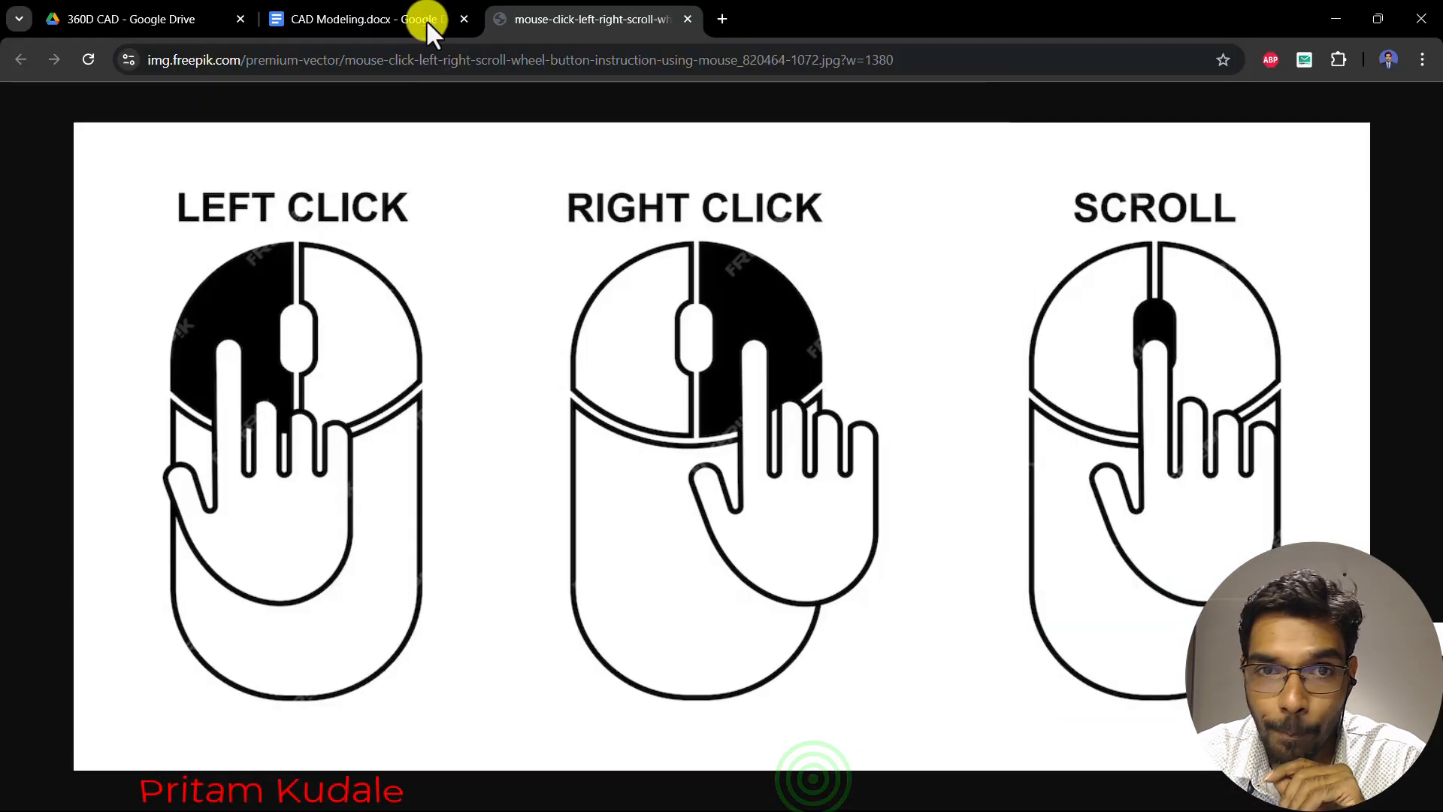
pyautogui.click(328, 21)
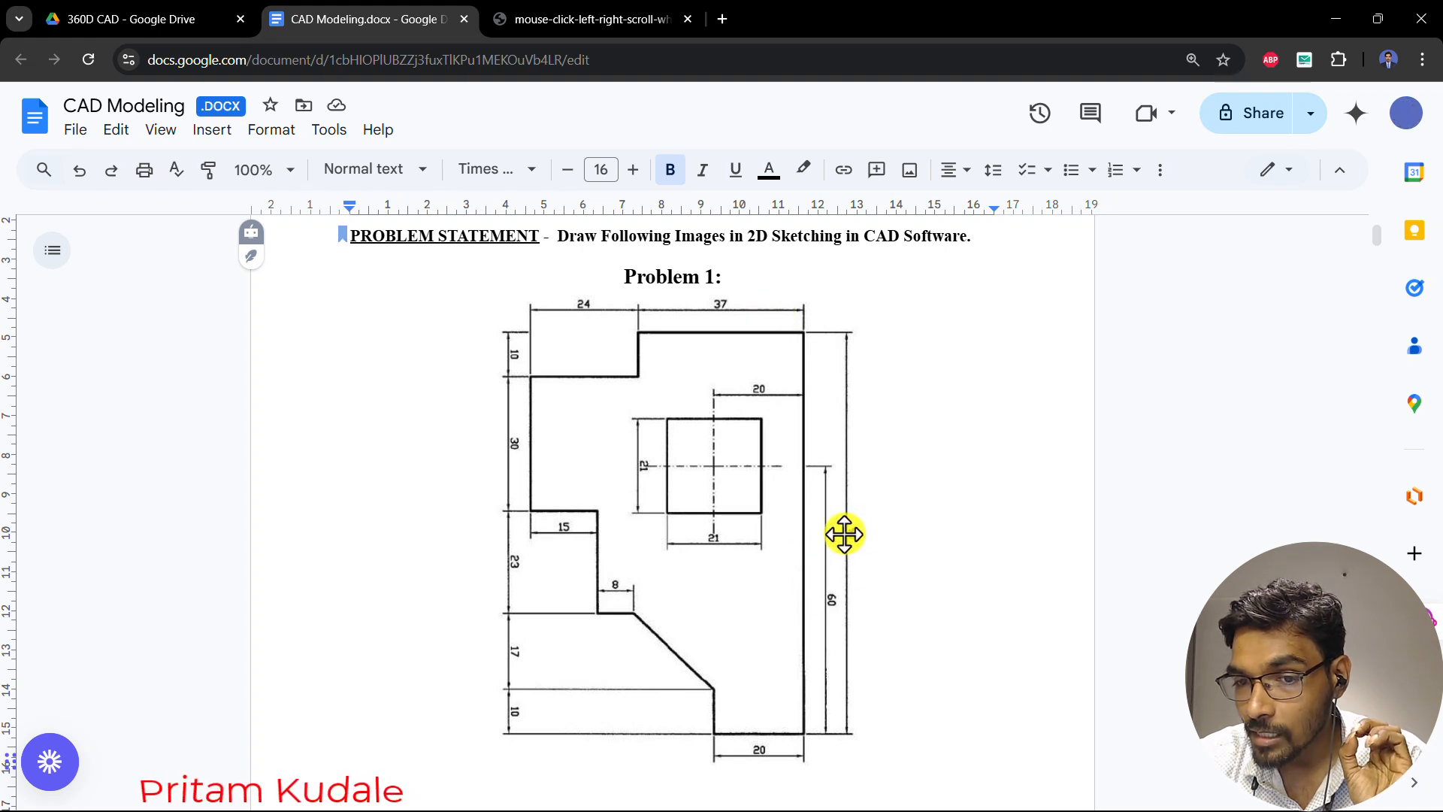
pyautogui.hotkey('alt', 'Tab')
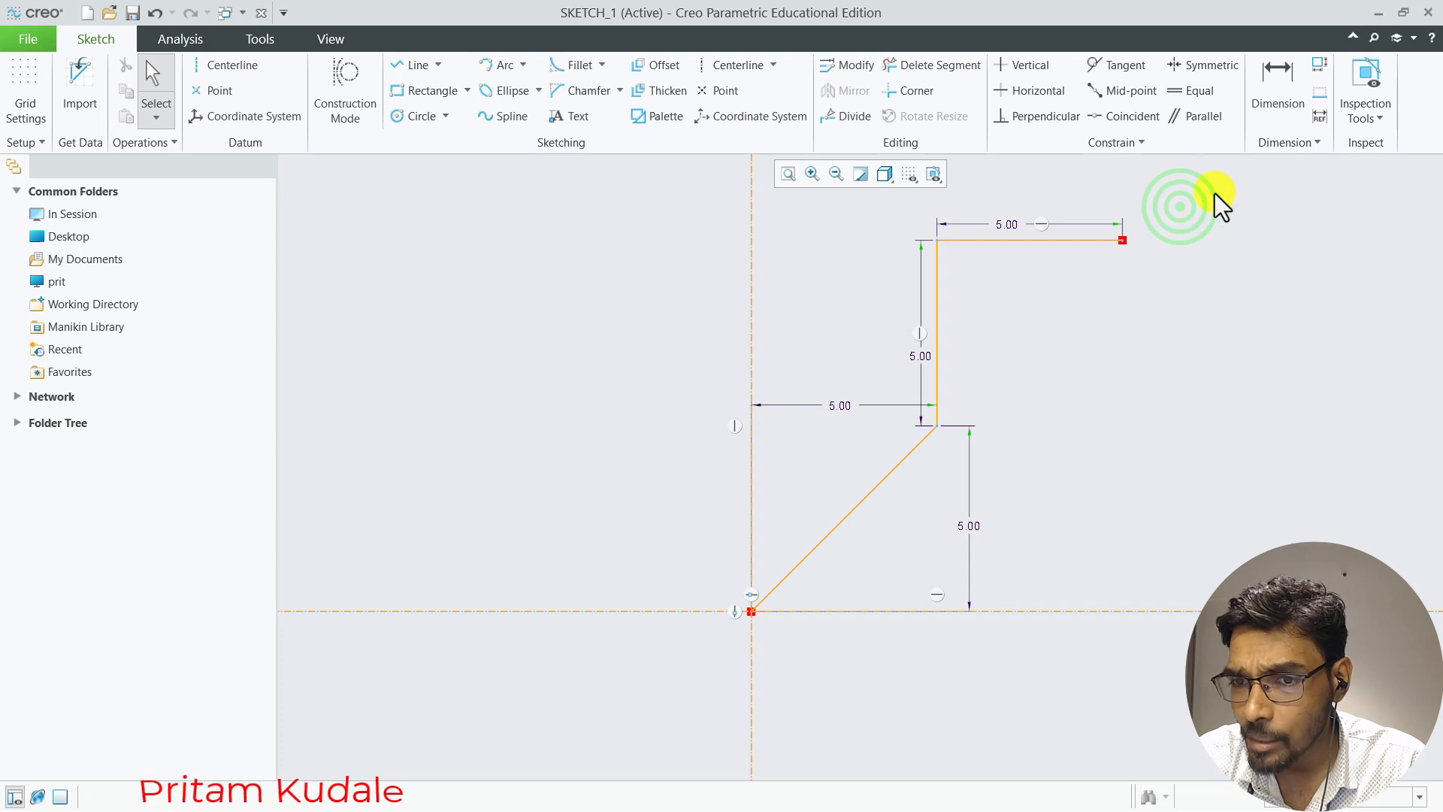
# Delete the three connected practice lines and both centerlines so the sketch is empty
pyautogui.moveTo(922, 373); pyautogui.dragTo(900, 505)
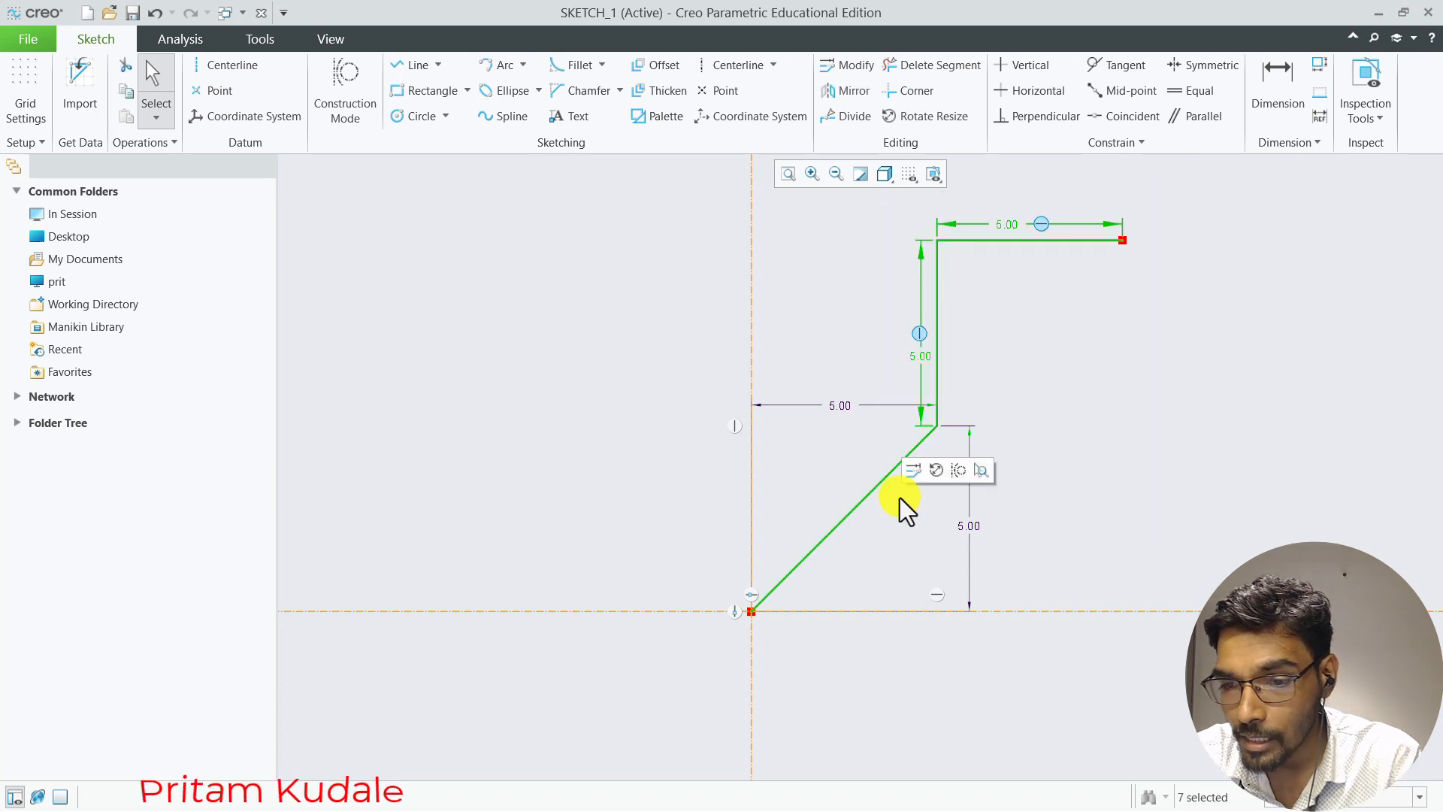
pyautogui.press('Delete')
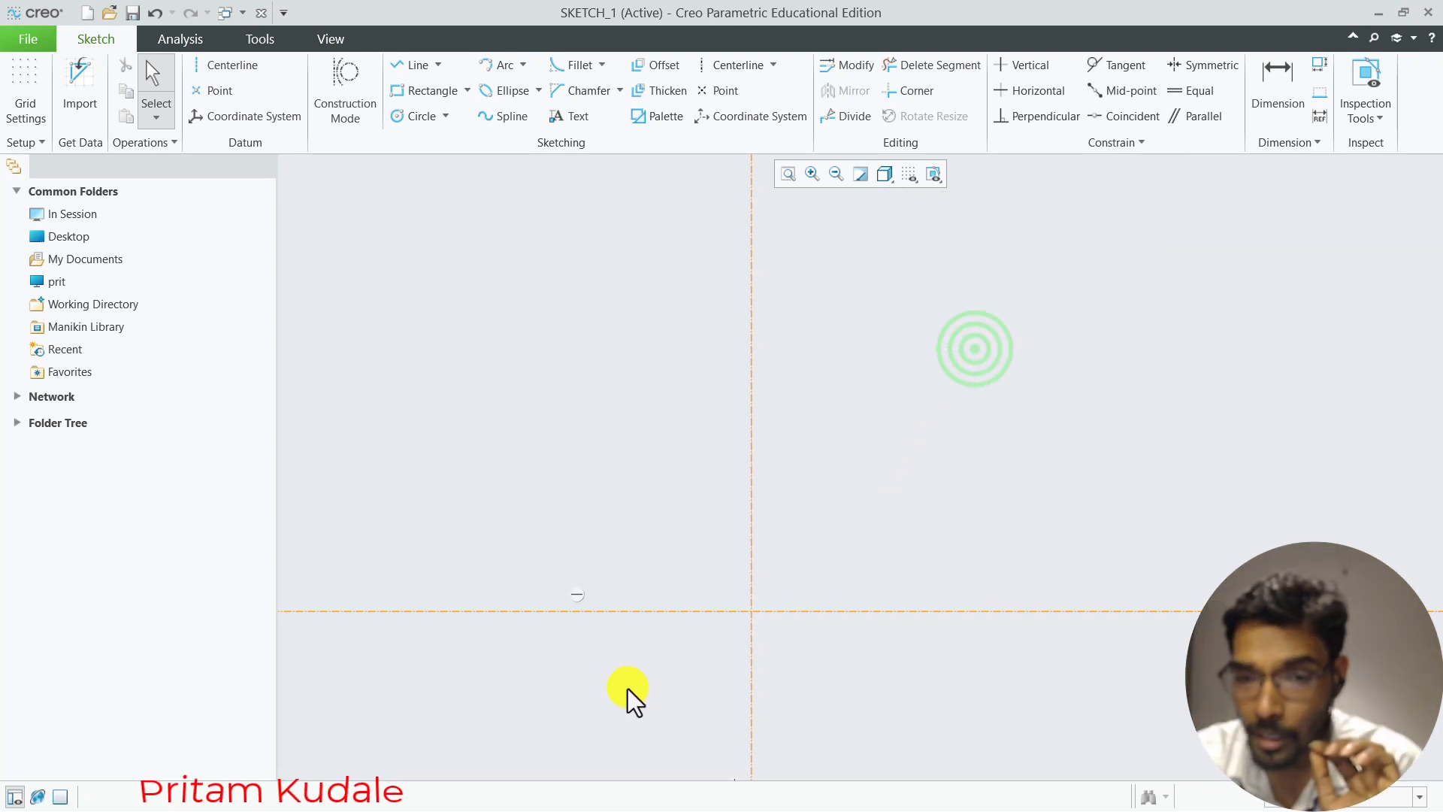
pyautogui.hotkey('ctrl', 'a')
pyautogui.press('Delete')
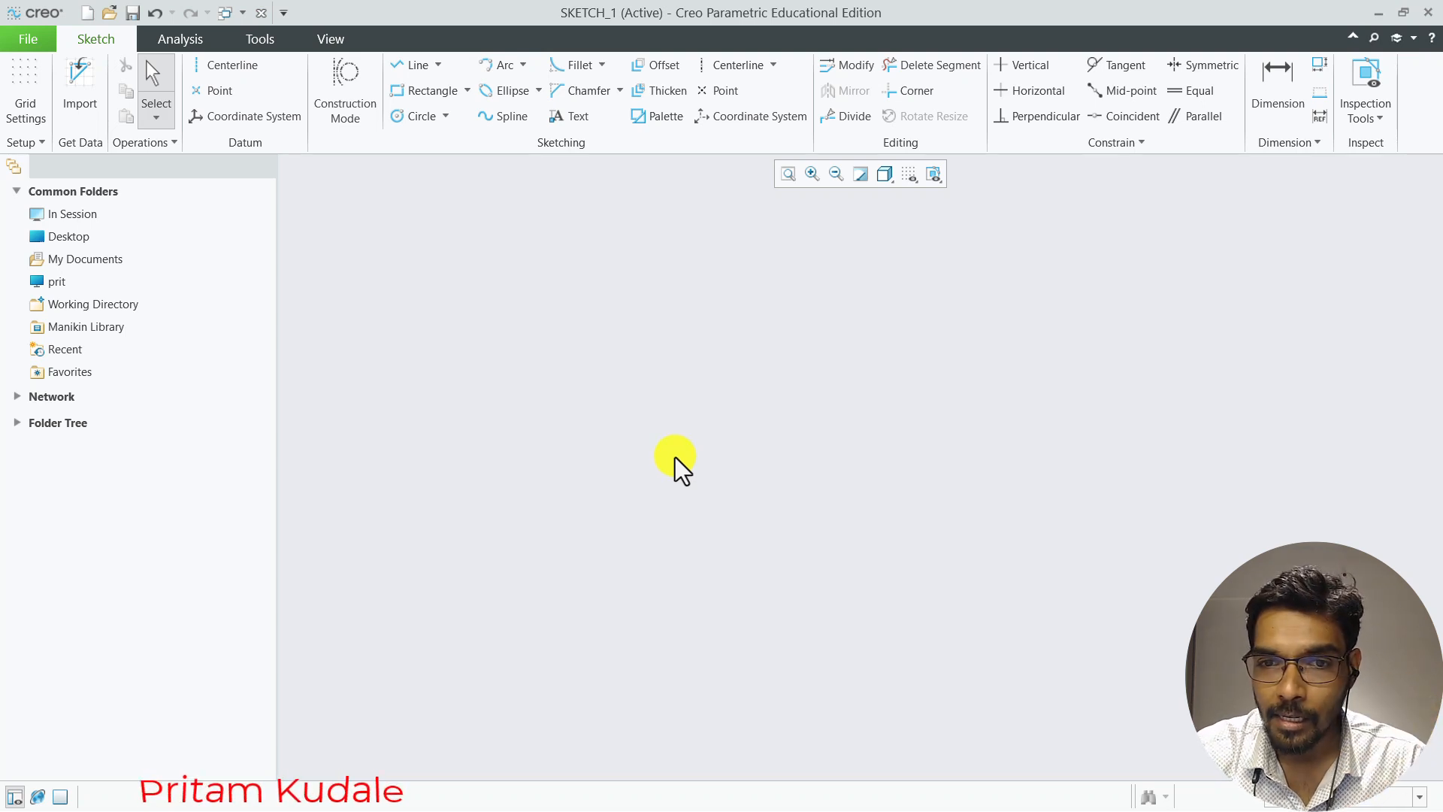
# Draw a horizontal datum centerline across the sketch and a vertical datum centerline crossing it
pyautogui.click(223, 66)
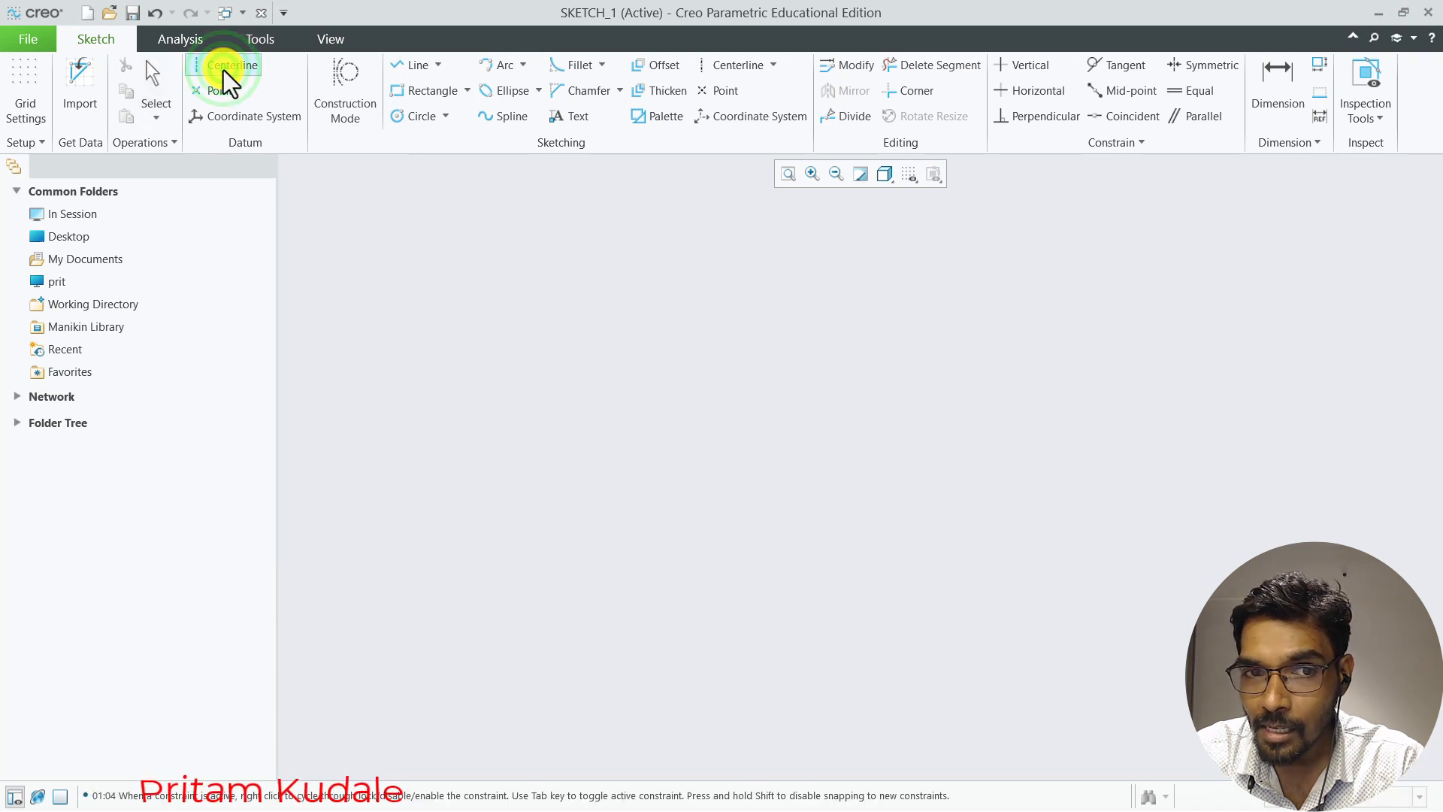
pyautogui.click(696, 491)
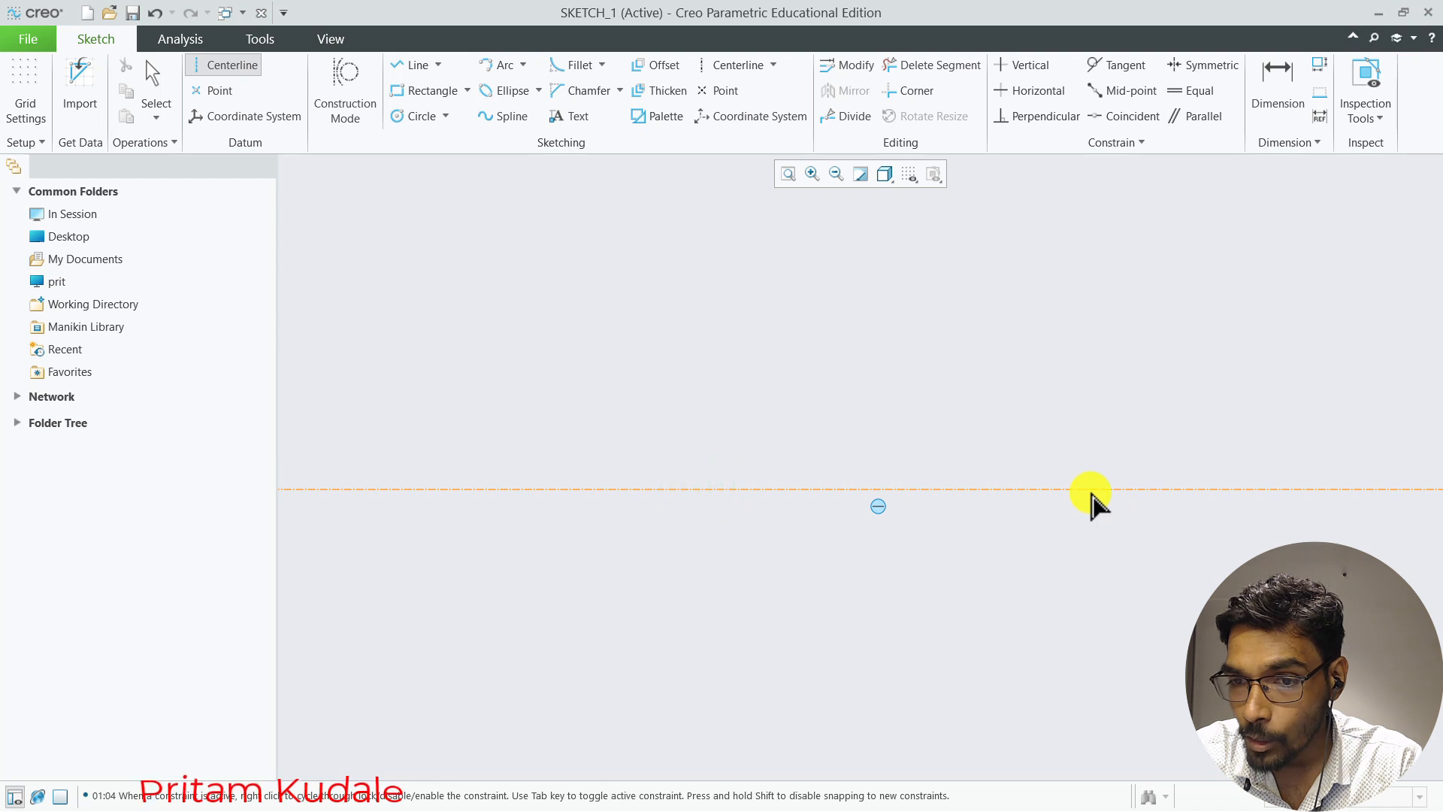
pyautogui.click(1147, 498)
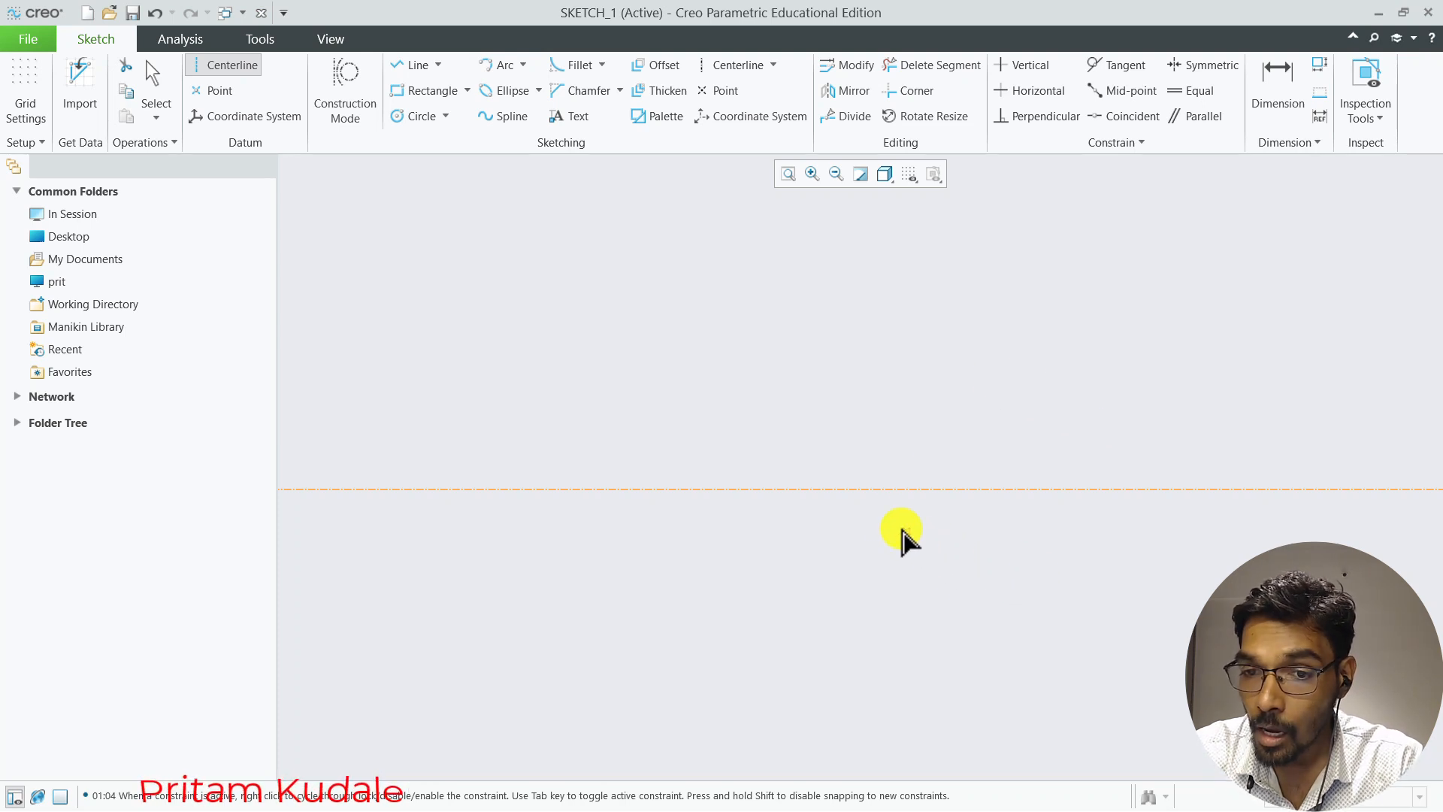
pyautogui.click(856, 494)
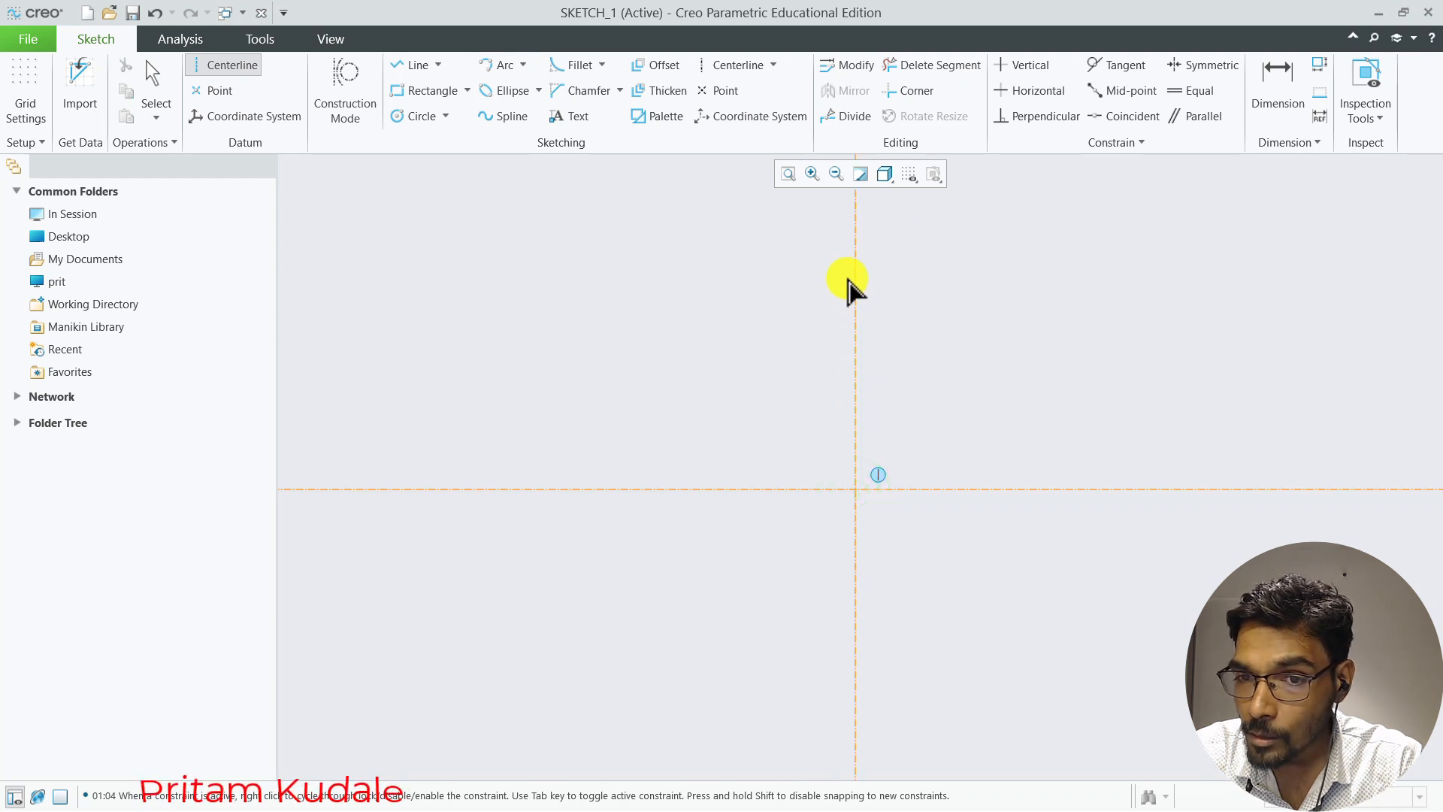
pyautogui.click(847, 282)
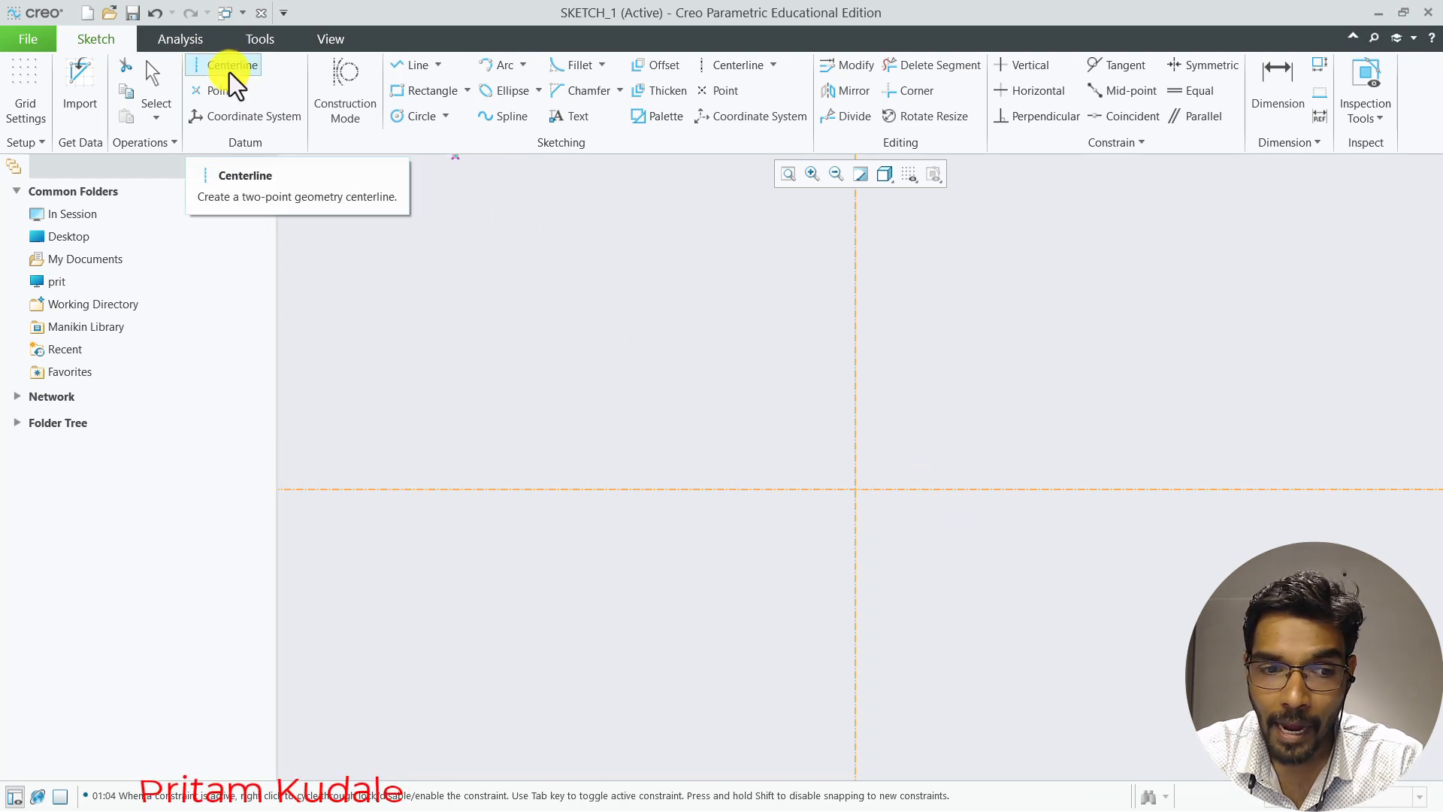
pyautogui.middleClick(346, 273)
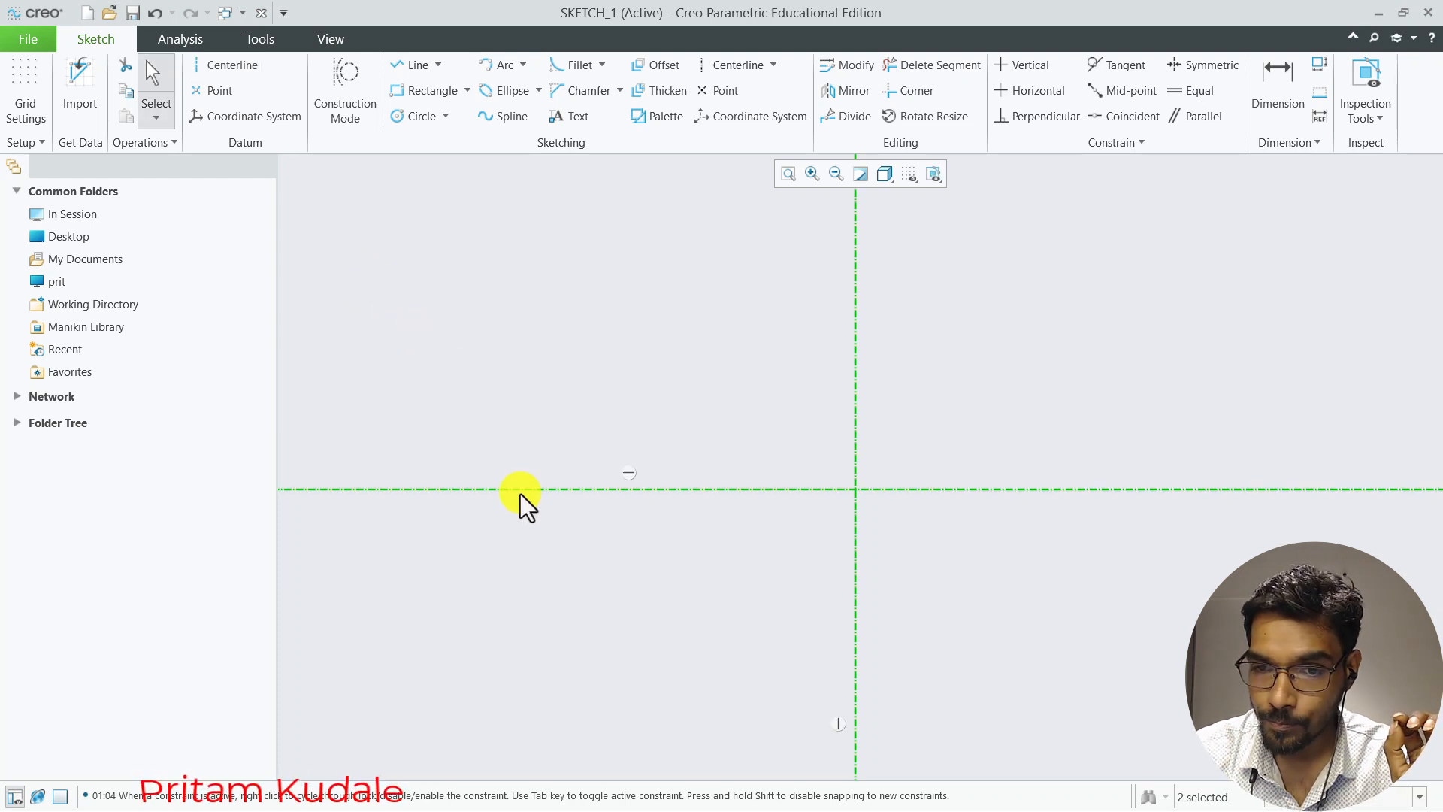
pyautogui.scroll(-1, 688, 568)
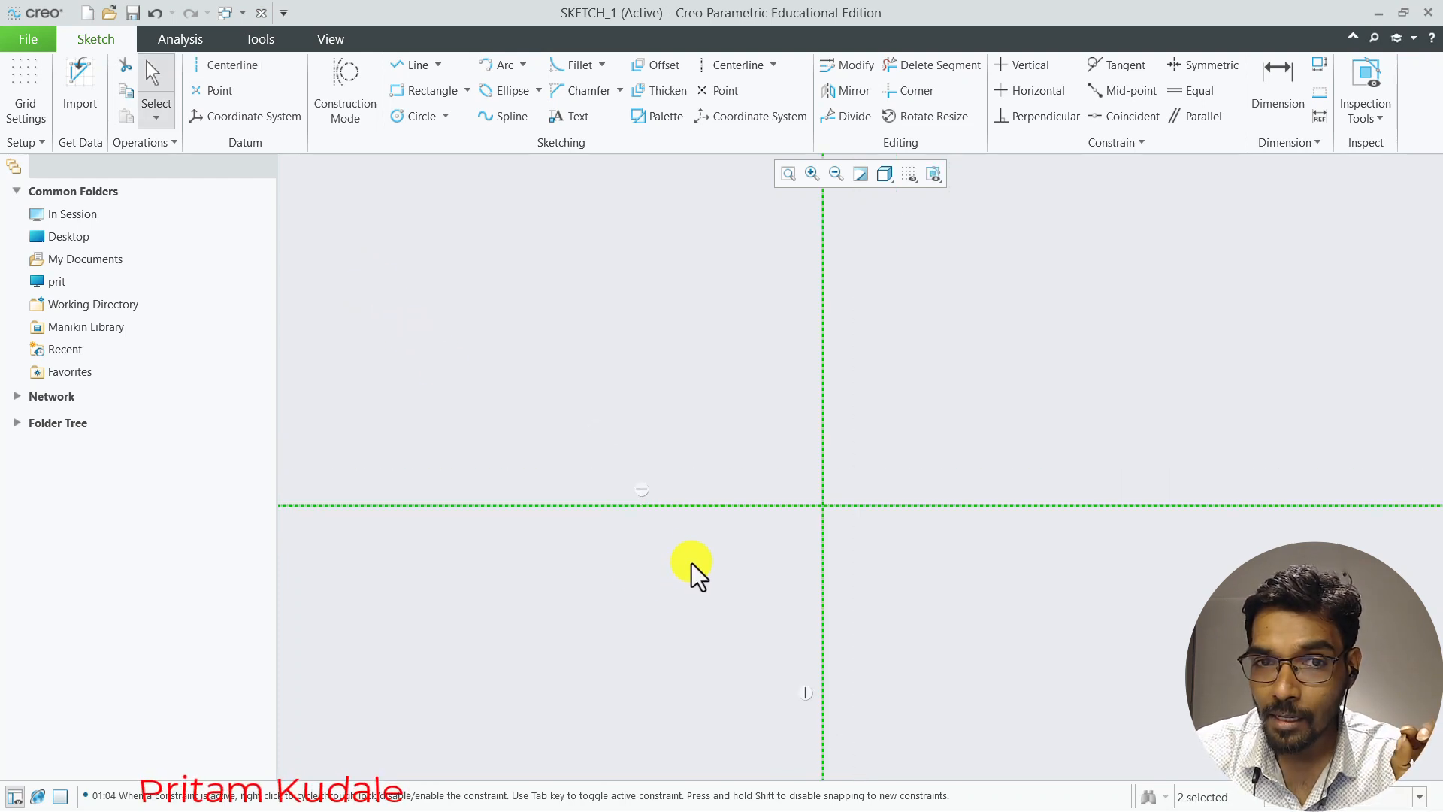
# Draw a vertical line about 9.03 long, upward from the centerline intersection along the vertical centerline
pyautogui.click(399, 69)
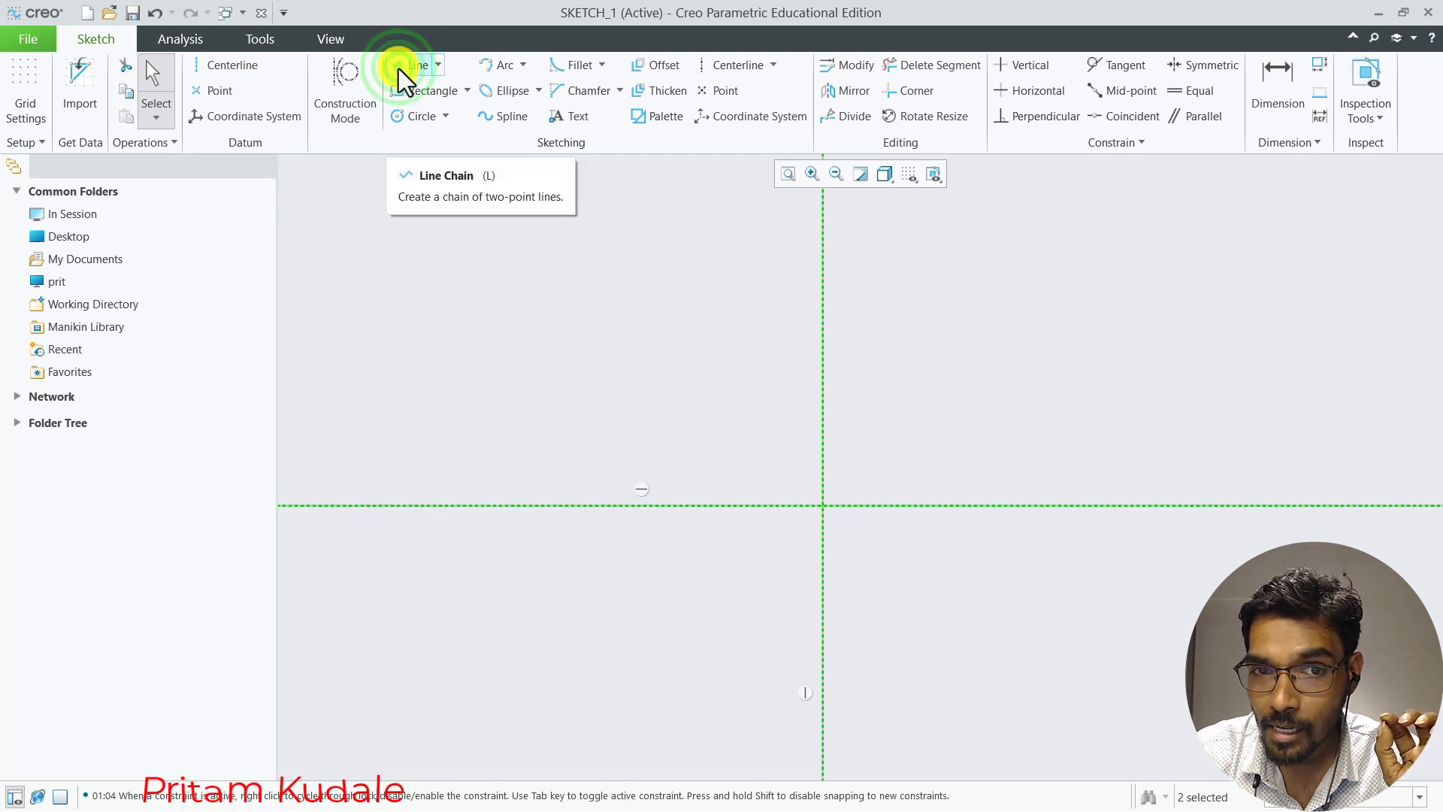
pyautogui.click(823, 505)
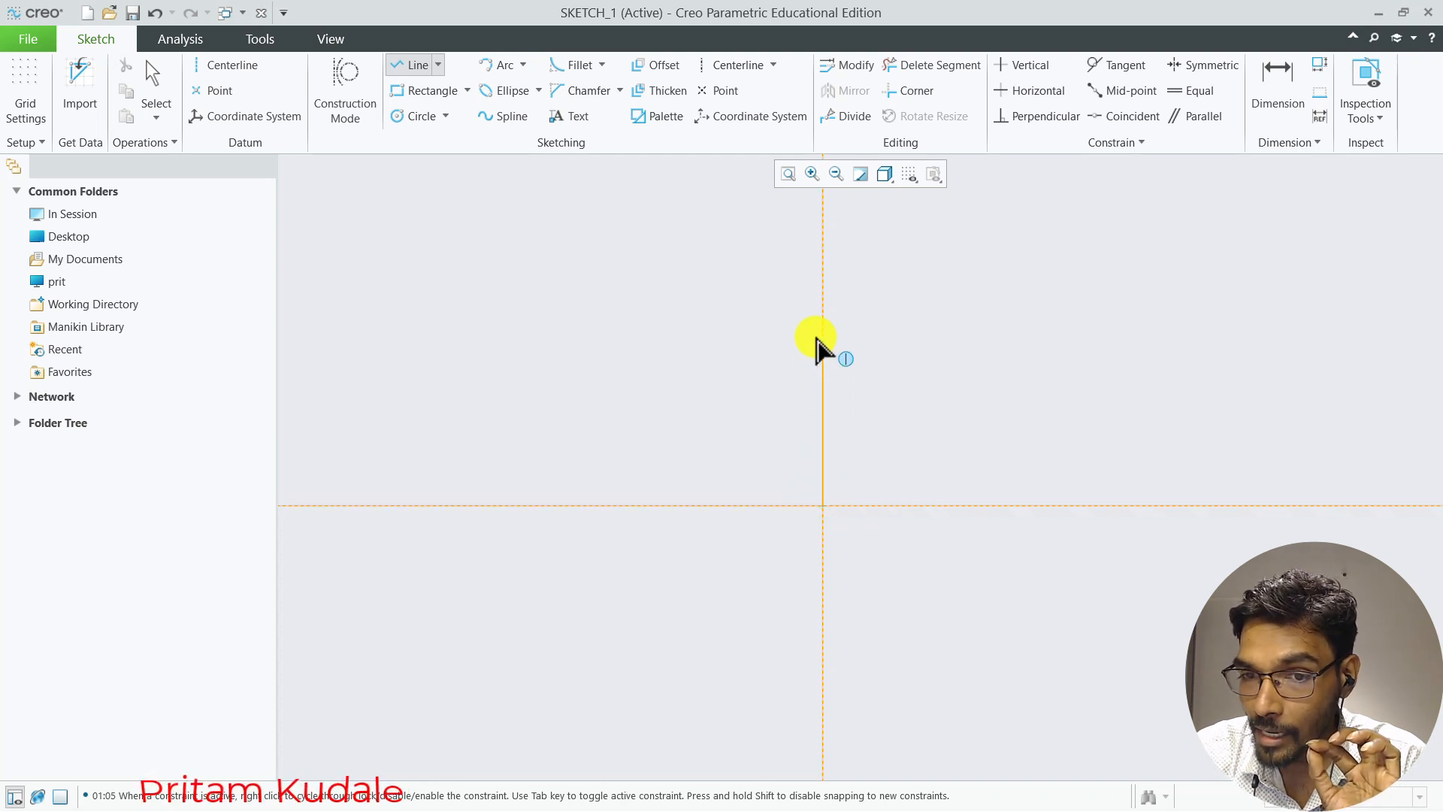
pyautogui.click(821, 239)
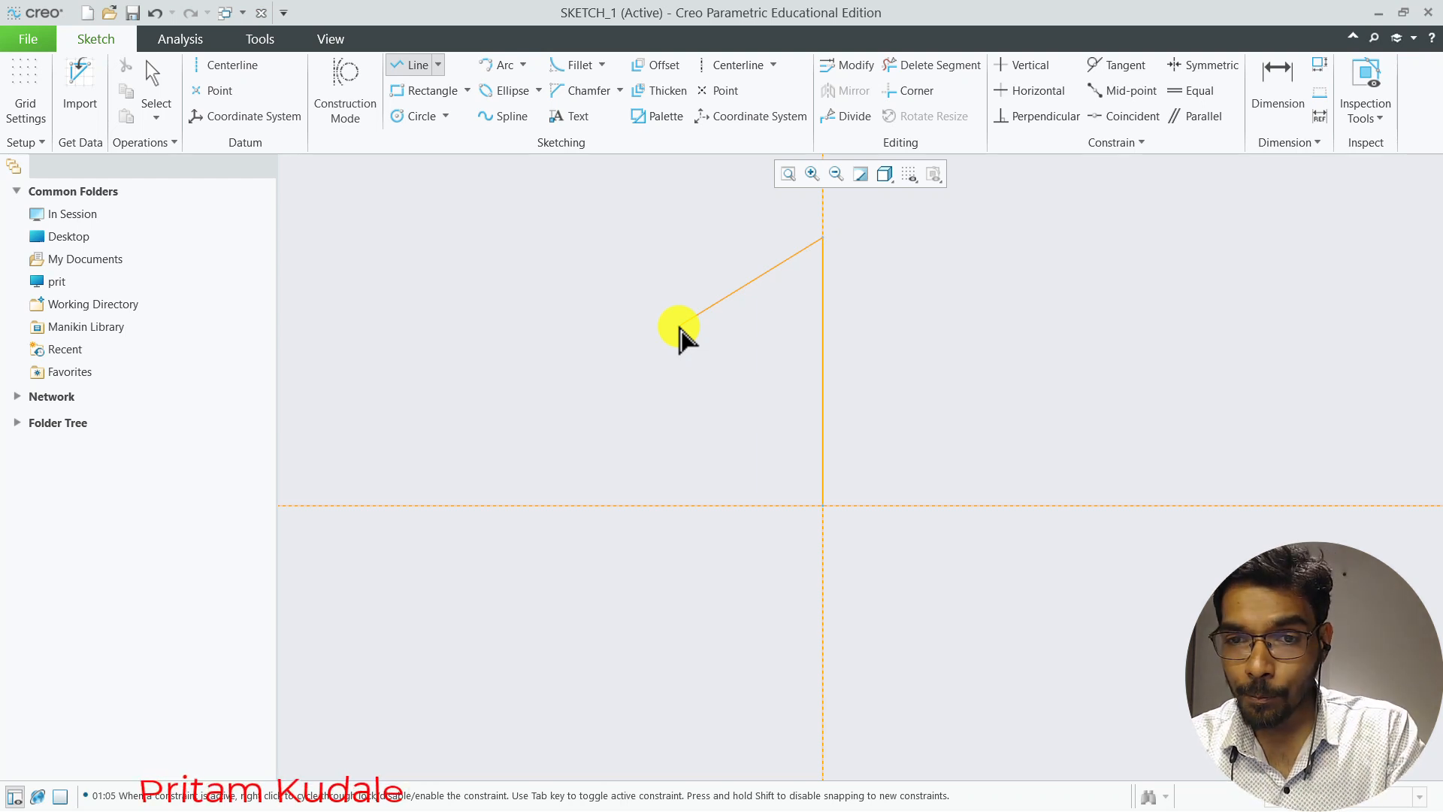
pyautogui.middleClick(707, 247)
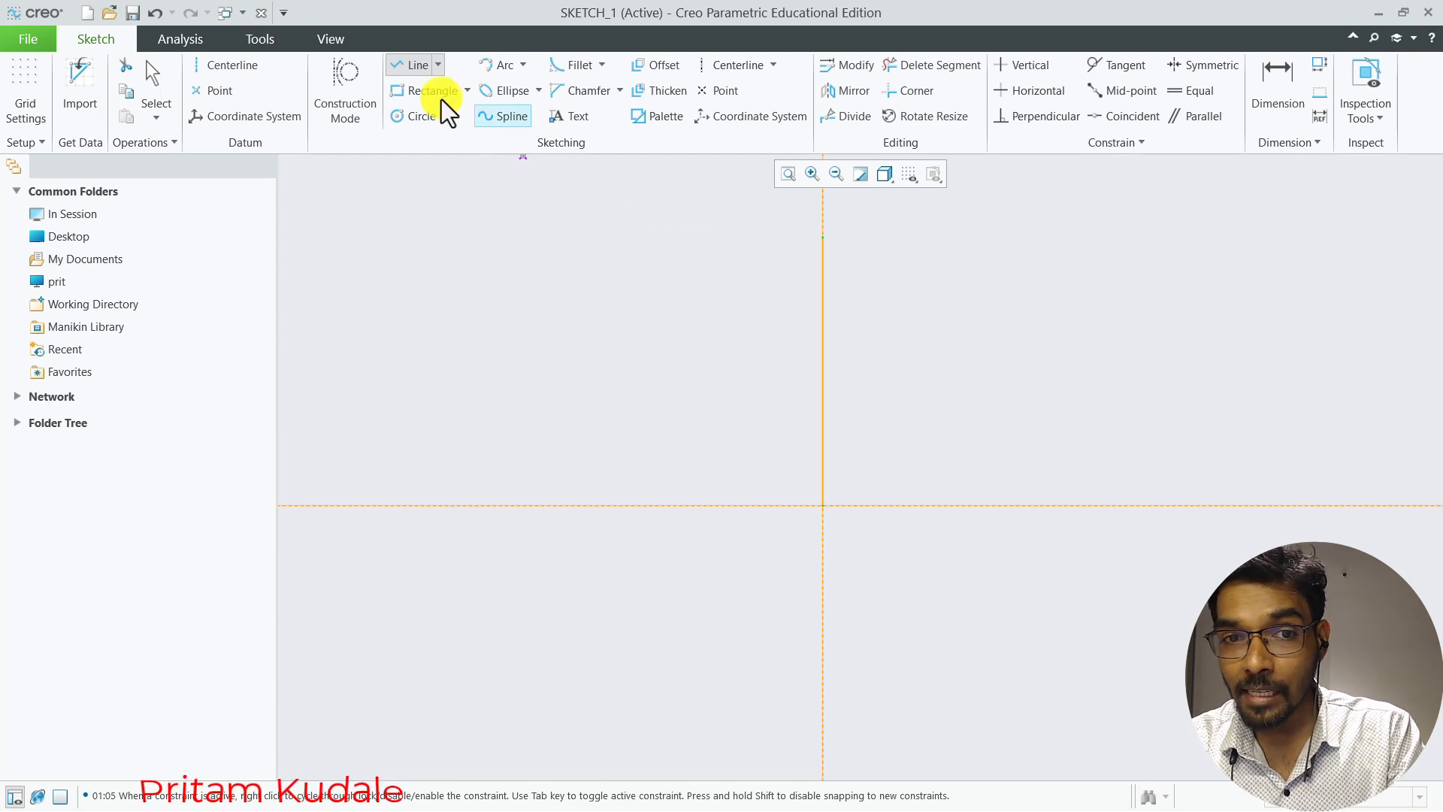
pyautogui.click(411, 65)
pyautogui.middleClick(561, 277)
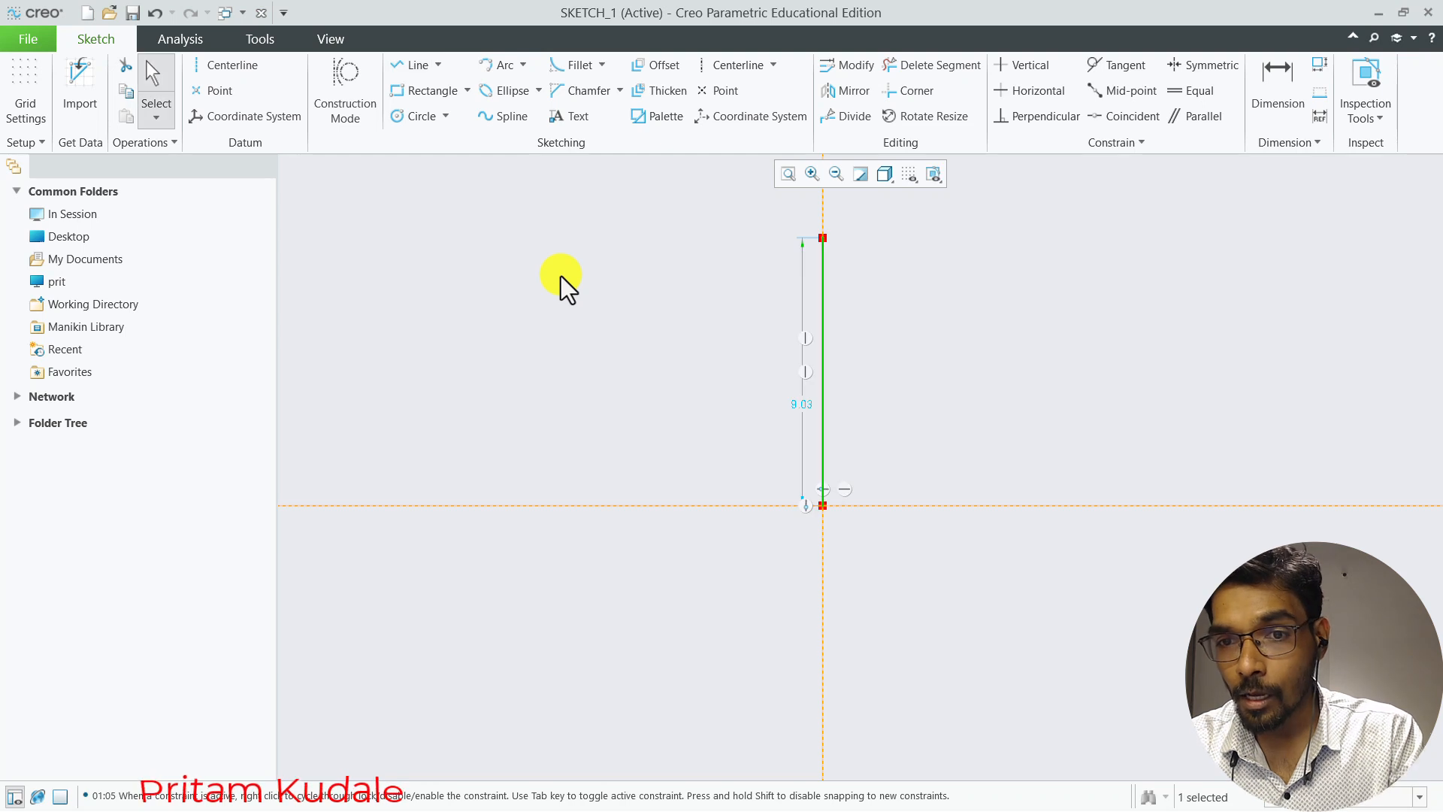
# Set the vertical line's length to 90
pyautogui.doubleClick(804, 407)
pyautogui.press('BackSpace')
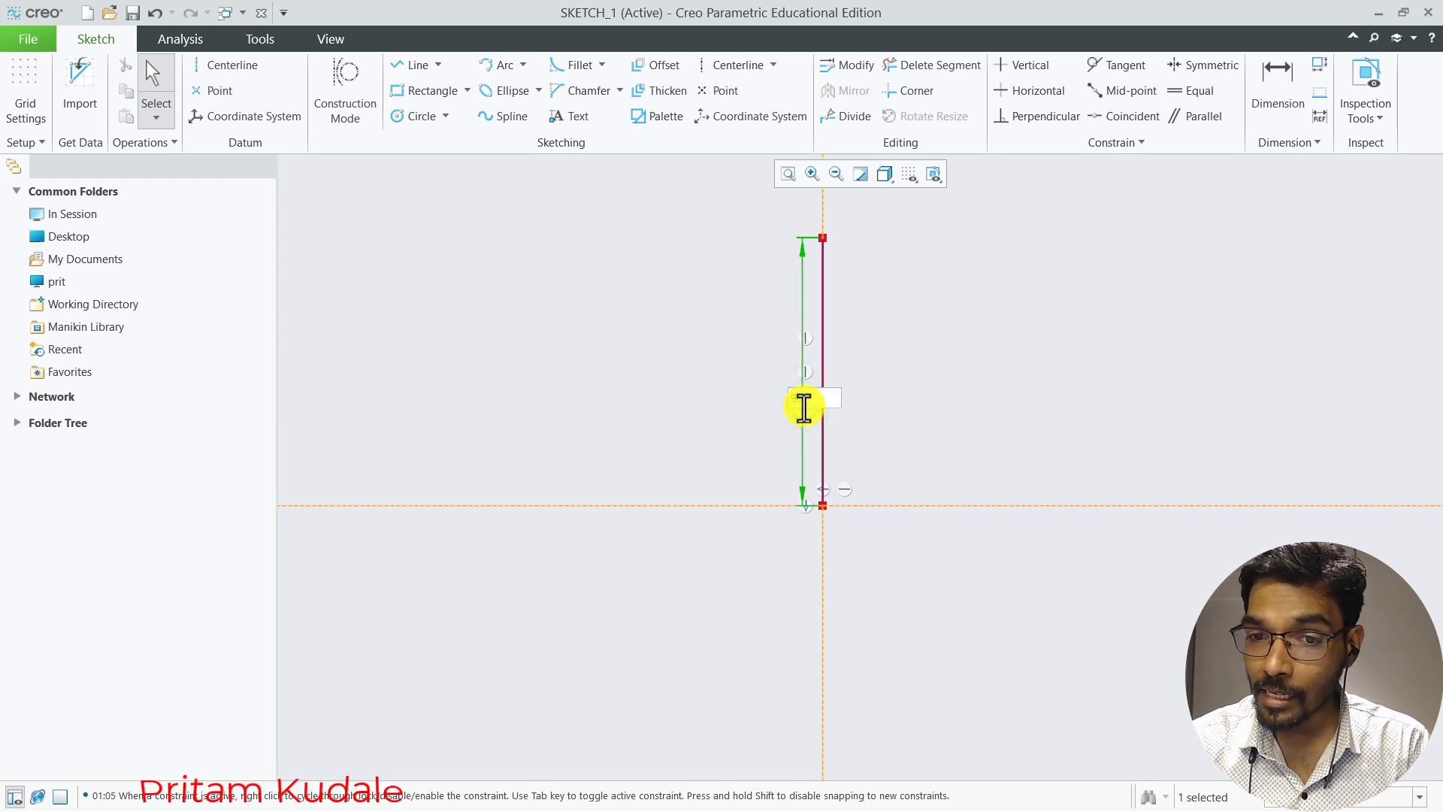
pyautogui.press('Return')
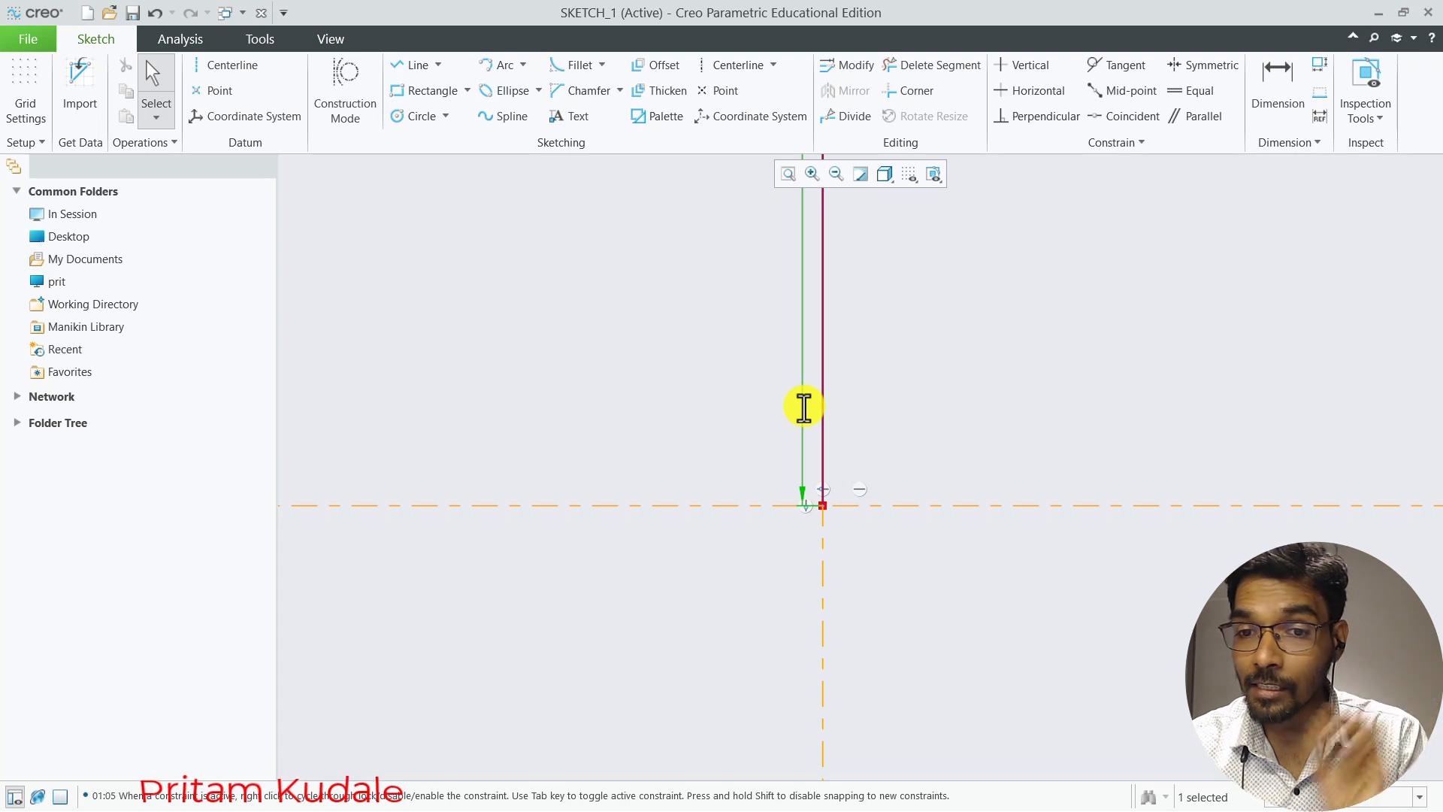
# Practise zooming in and out around the vertical line and refitting the whole sketch to the view
pyautogui.scroll(1, 665, 575)
pyautogui.scroll(-4, 665, 586)
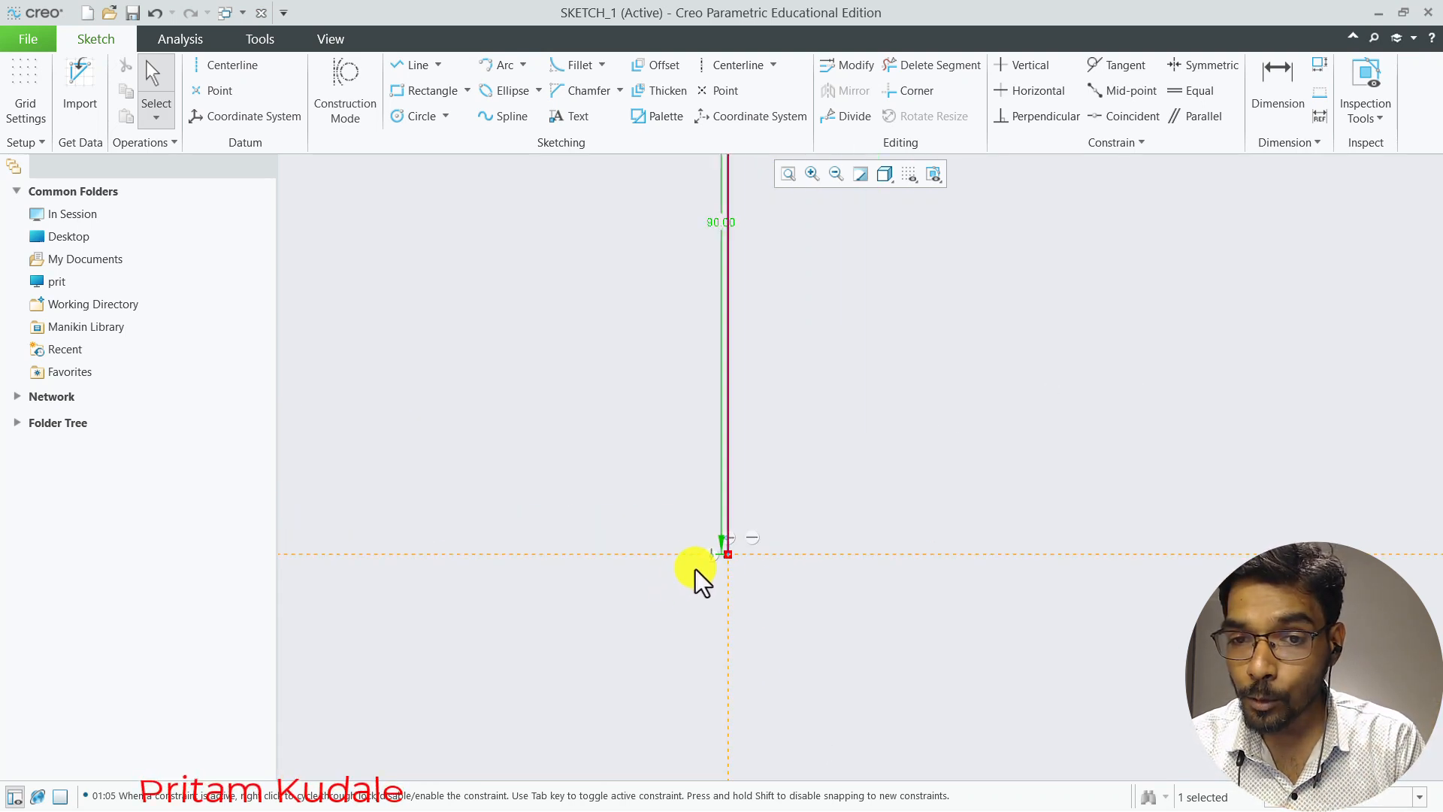
pyautogui.scroll(-5, 737, 543)
pyautogui.scroll(2, 747, 538)
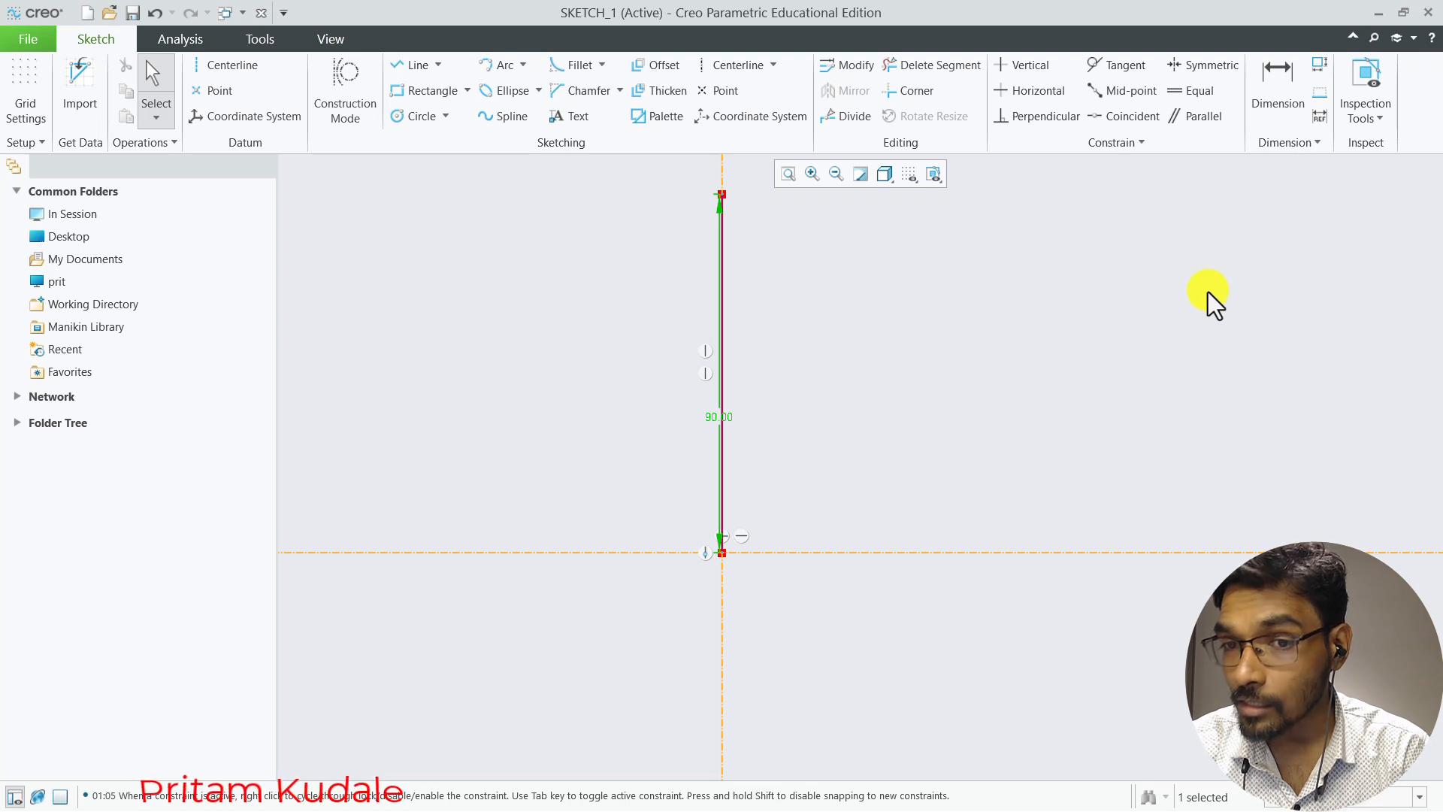
pyautogui.scroll(-4, 1201, 305)
pyautogui.scroll(6, 1194, 308)
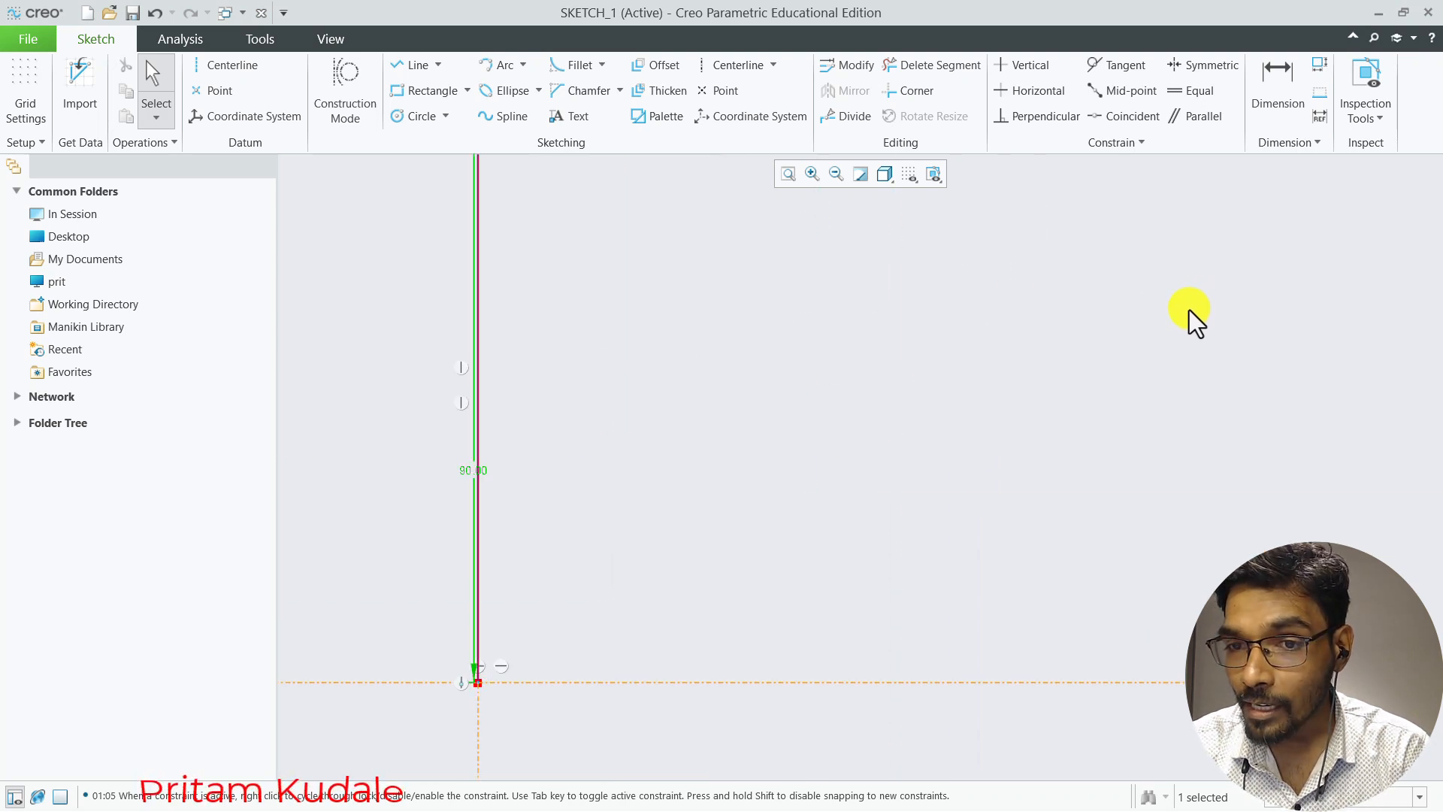
pyautogui.scroll(-3, 1189, 314)
pyautogui.scroll(5, 436, 357)
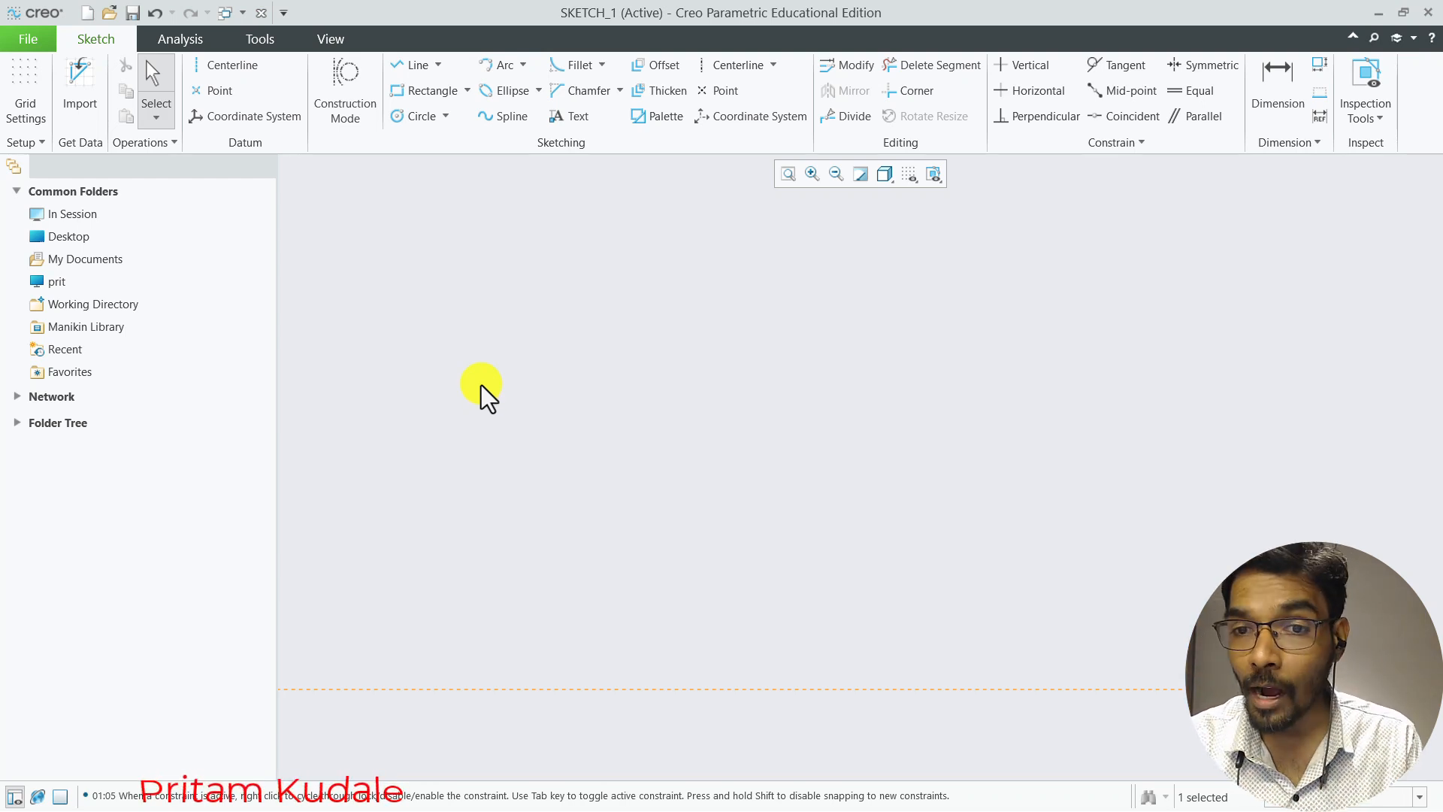
pyautogui.click(786, 174)
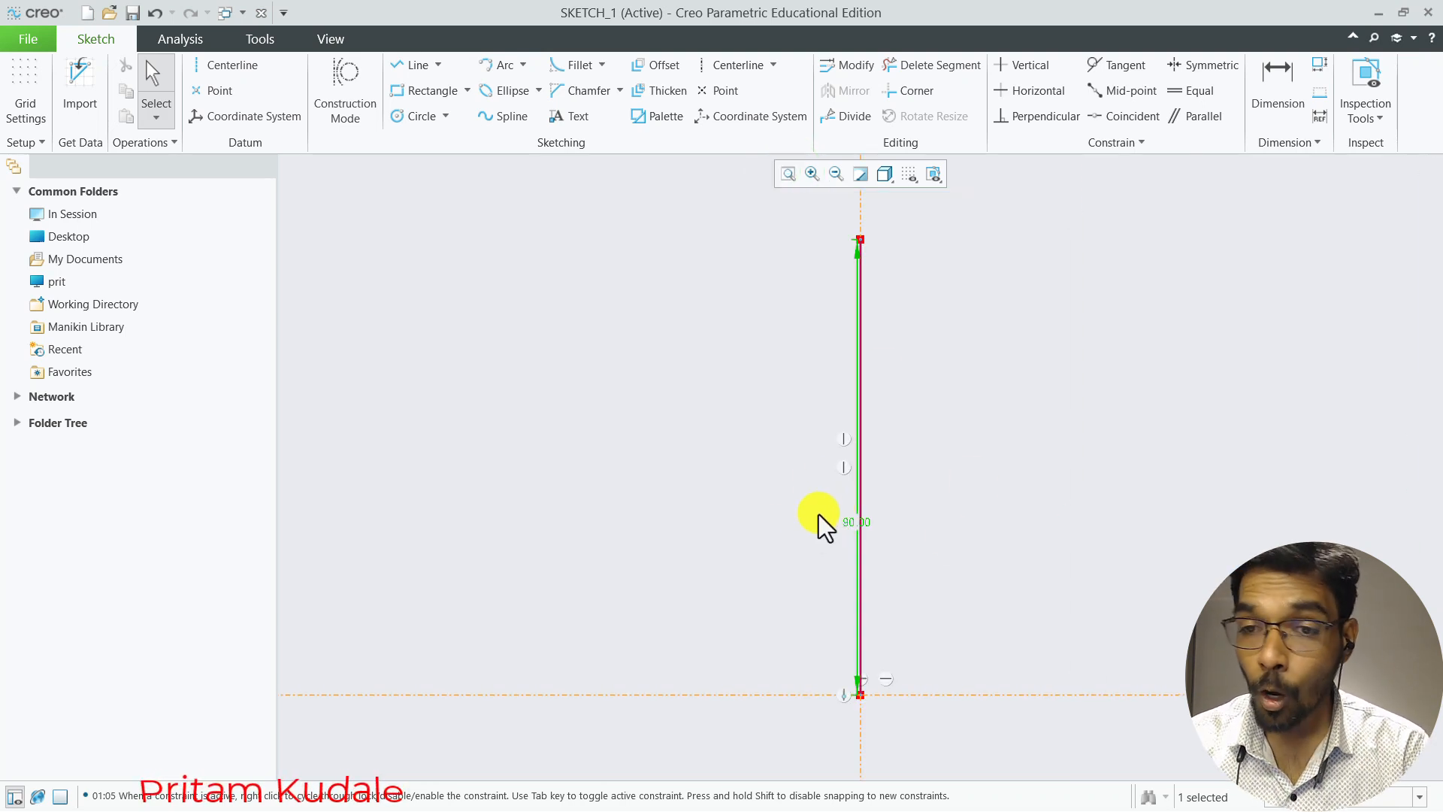
pyautogui.scroll(2, 542, 476)
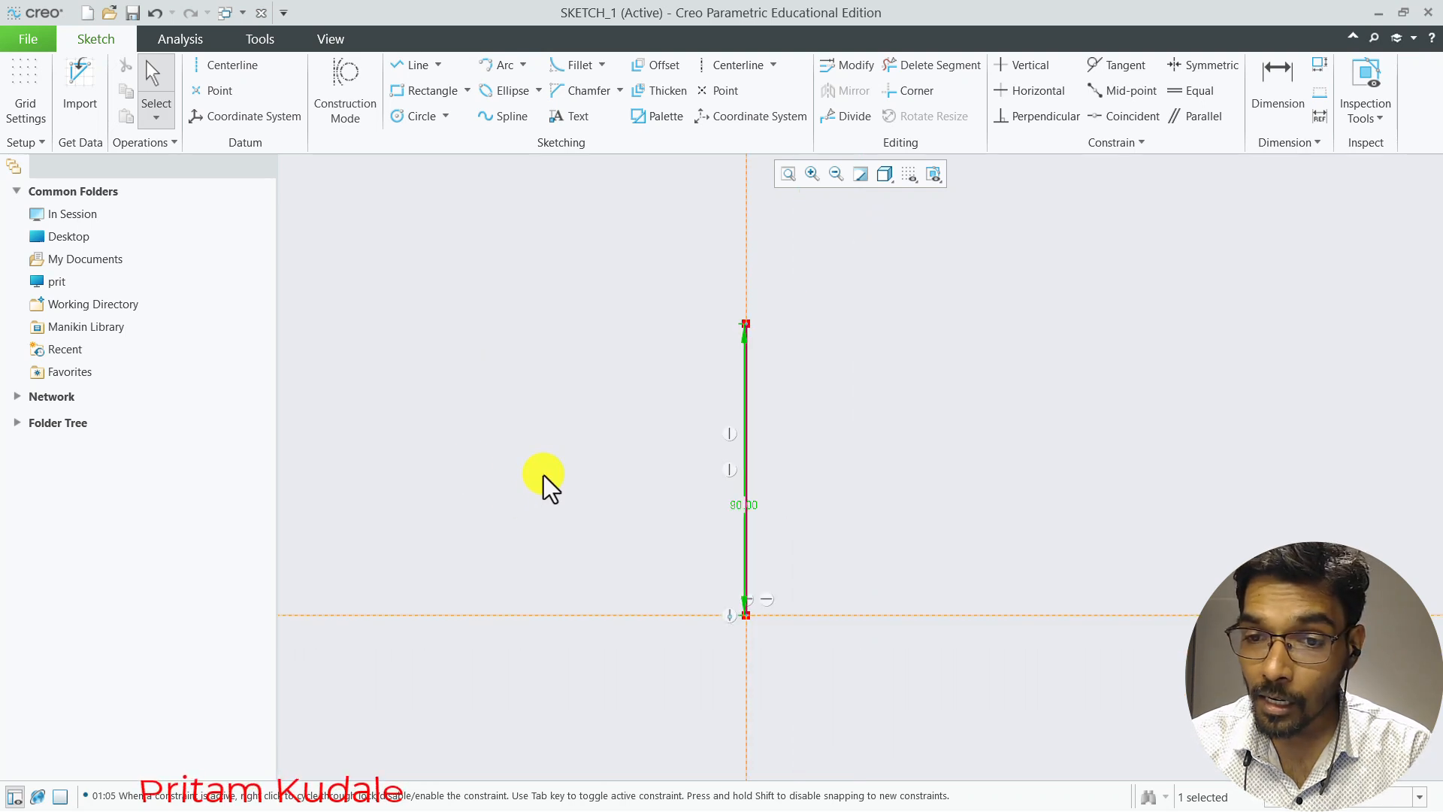
pyautogui.scroll(-2, 543, 475)
pyautogui.scroll(2, 543, 475)
pyautogui.scroll(-6, 543, 475)
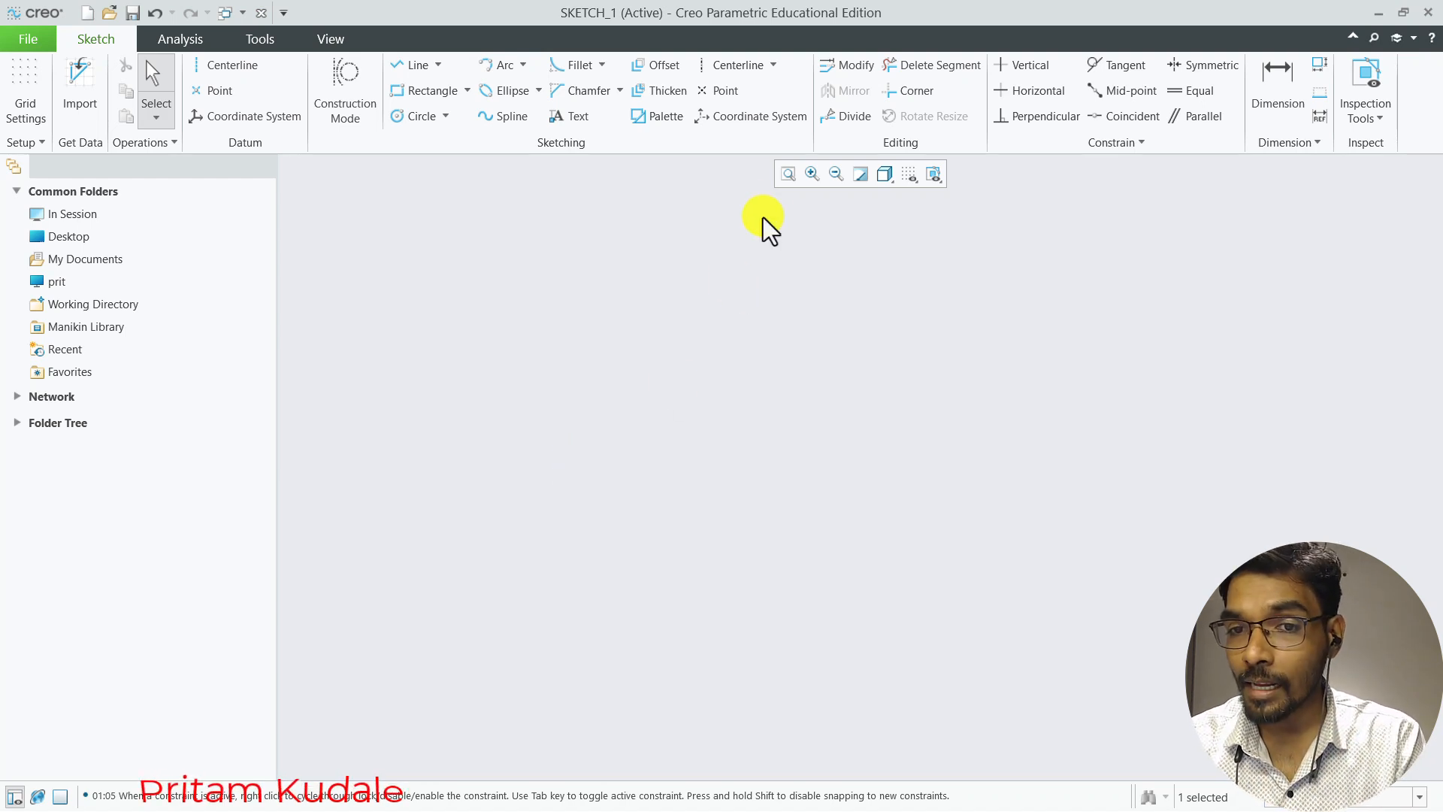
pyautogui.click(787, 174)
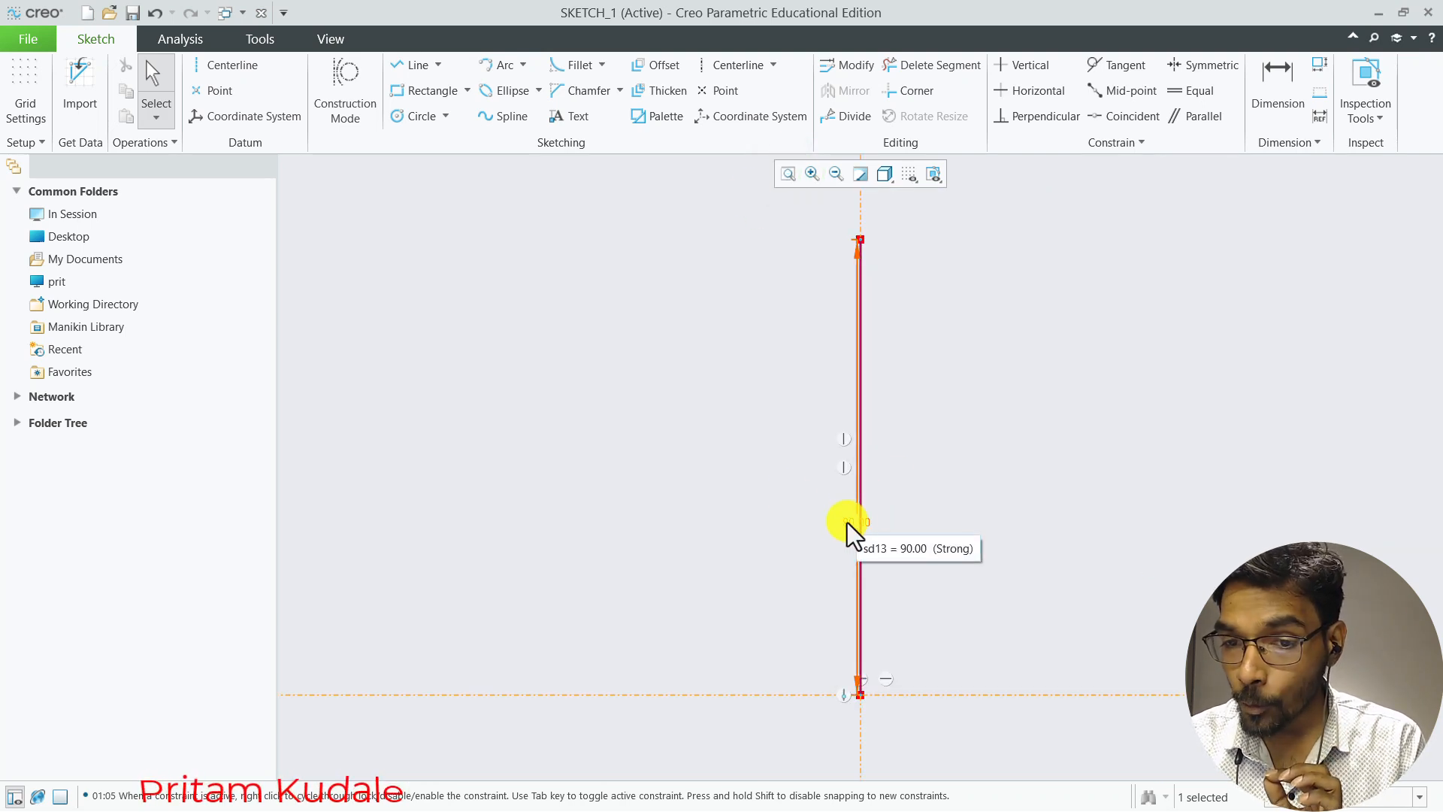
# Reposition the vertical line's length dimension to the right of the line, clear of the geometry
pyautogui.moveTo(887, 517); pyautogui.dragTo(827, 521)
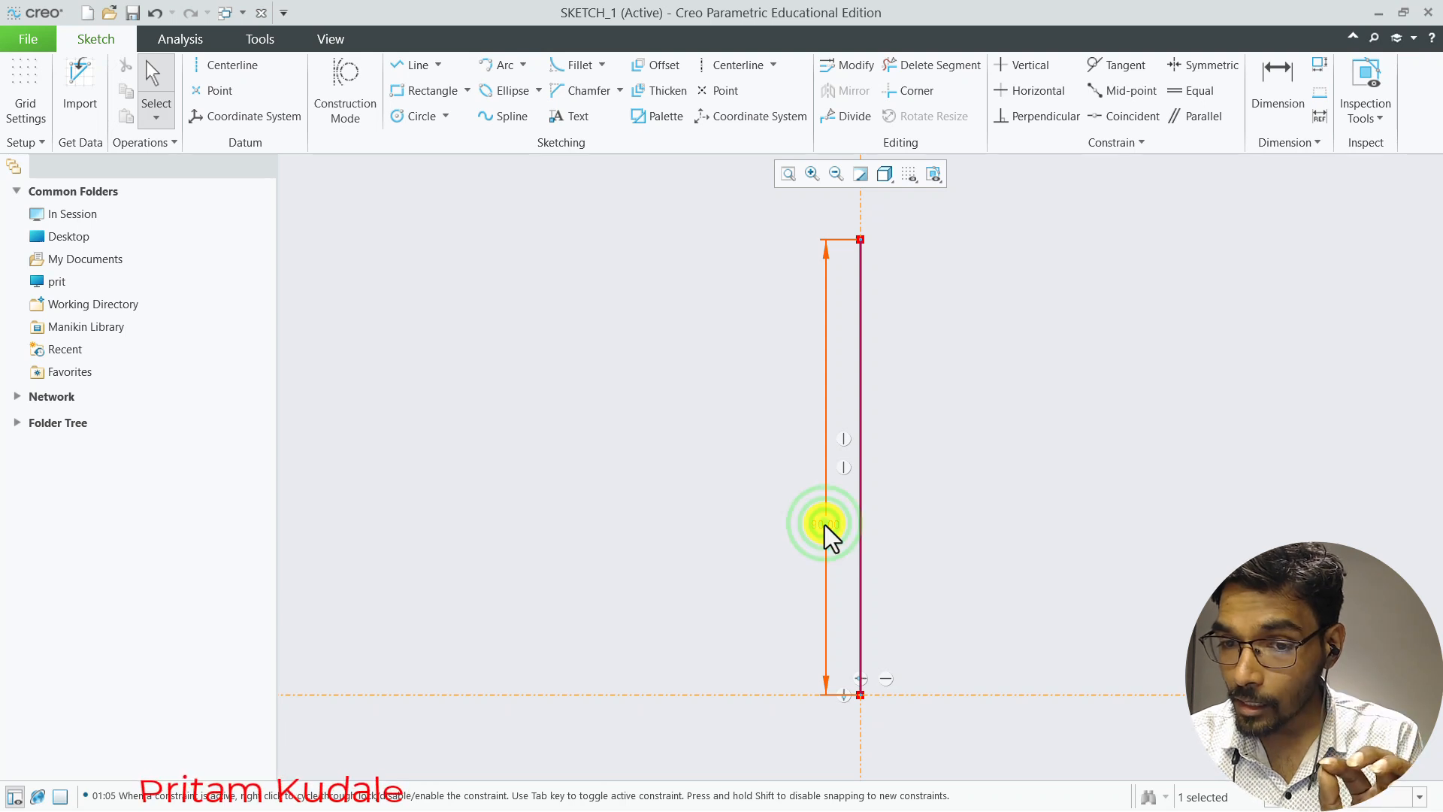
pyautogui.moveTo(863, 483); pyautogui.dragTo(919, 455)
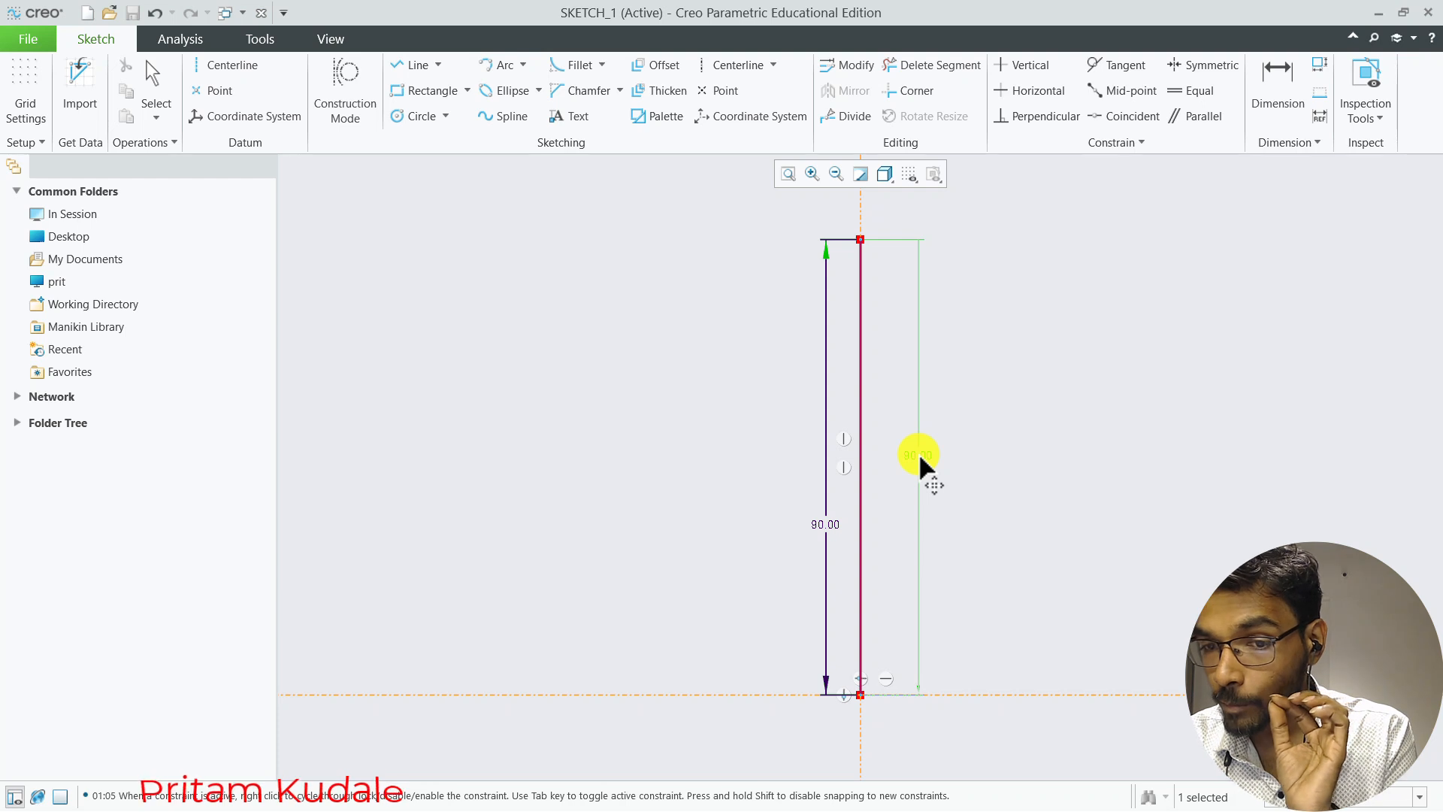
pyautogui.moveTo(918, 452); pyautogui.dragTo(918, 452)
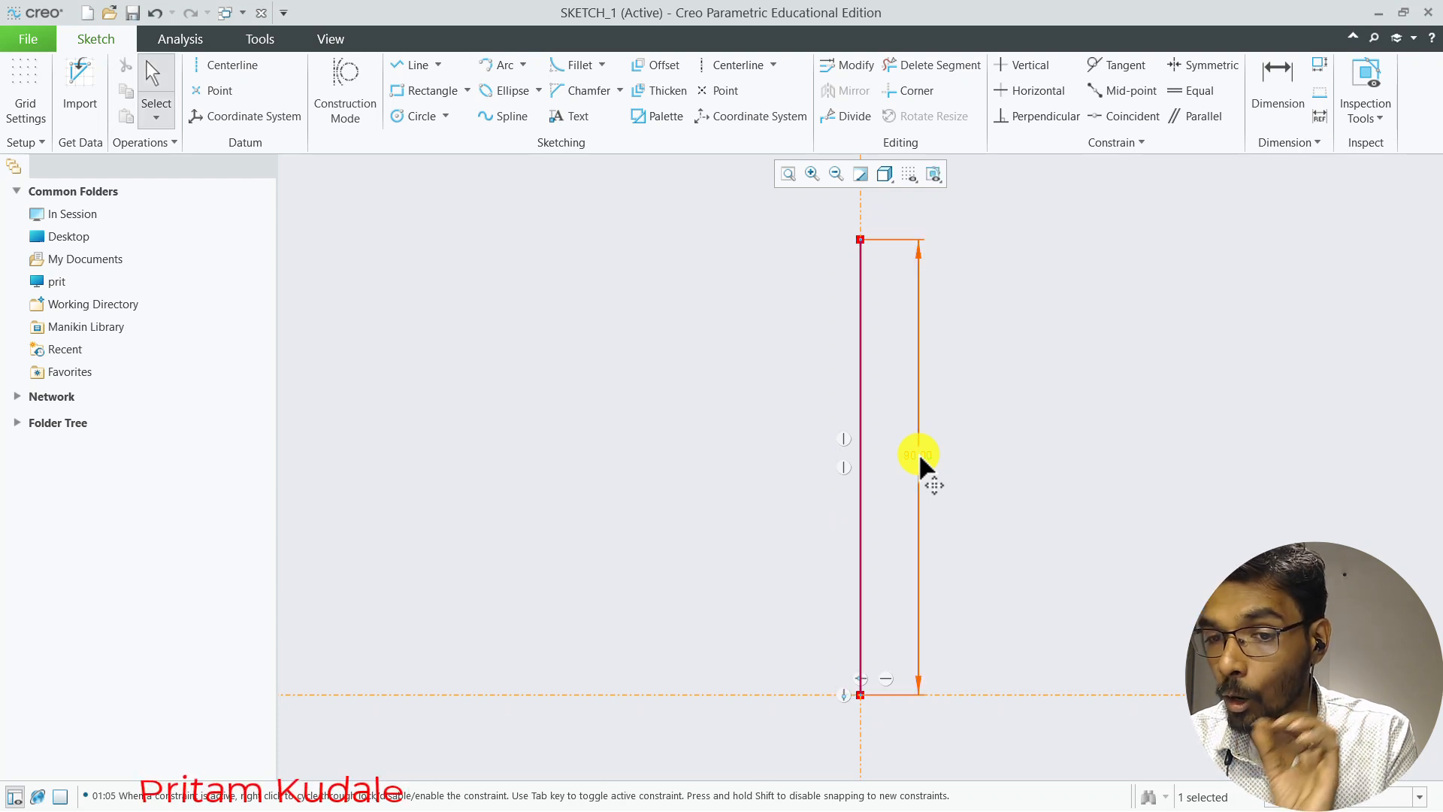
pyautogui.click(1007, 449)
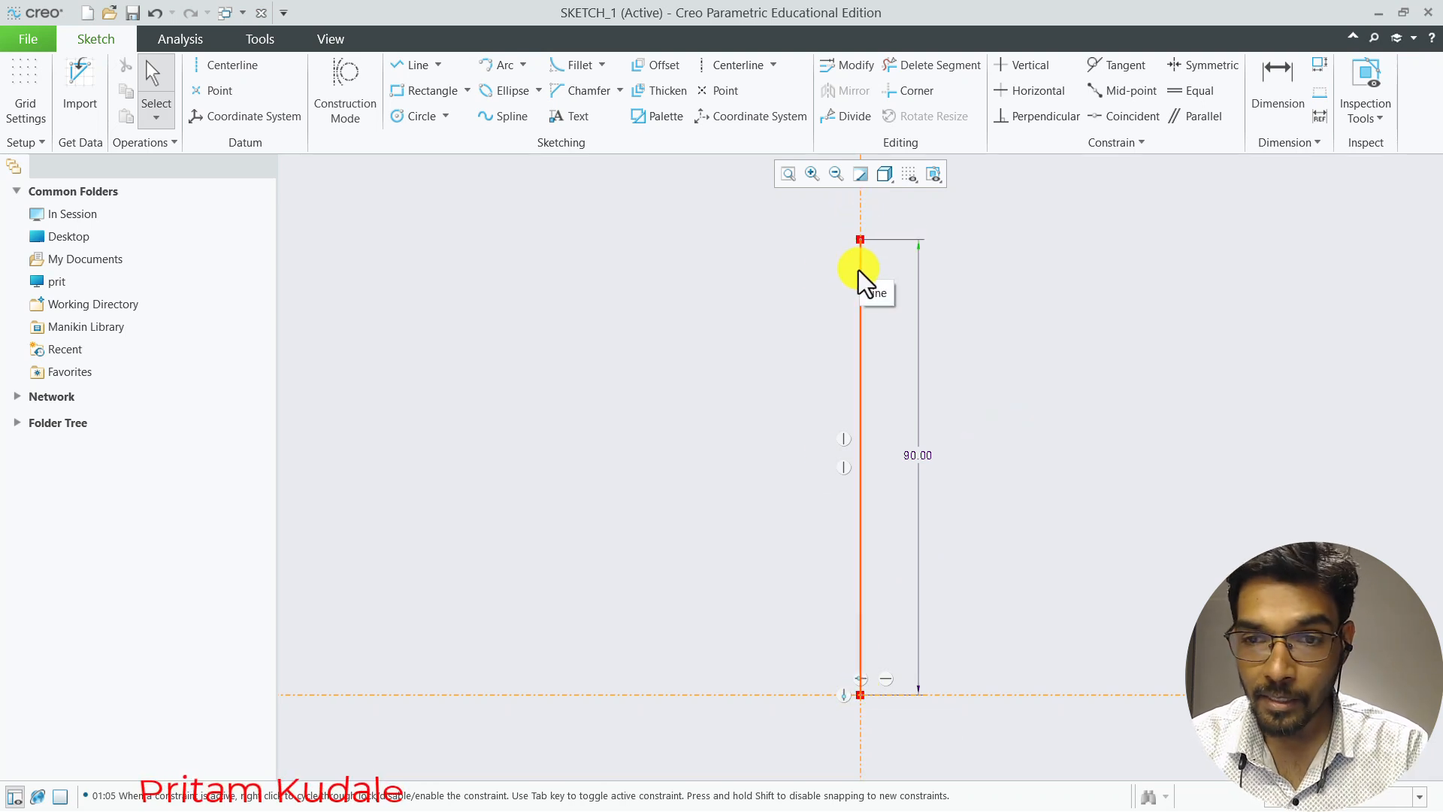
# Check the Problem 1 drawing in the browser, return to Creo Parametric, and draw a horizontal line leftward from the vertical line's upper end
pyautogui.hotkey('alt', 'Tab')
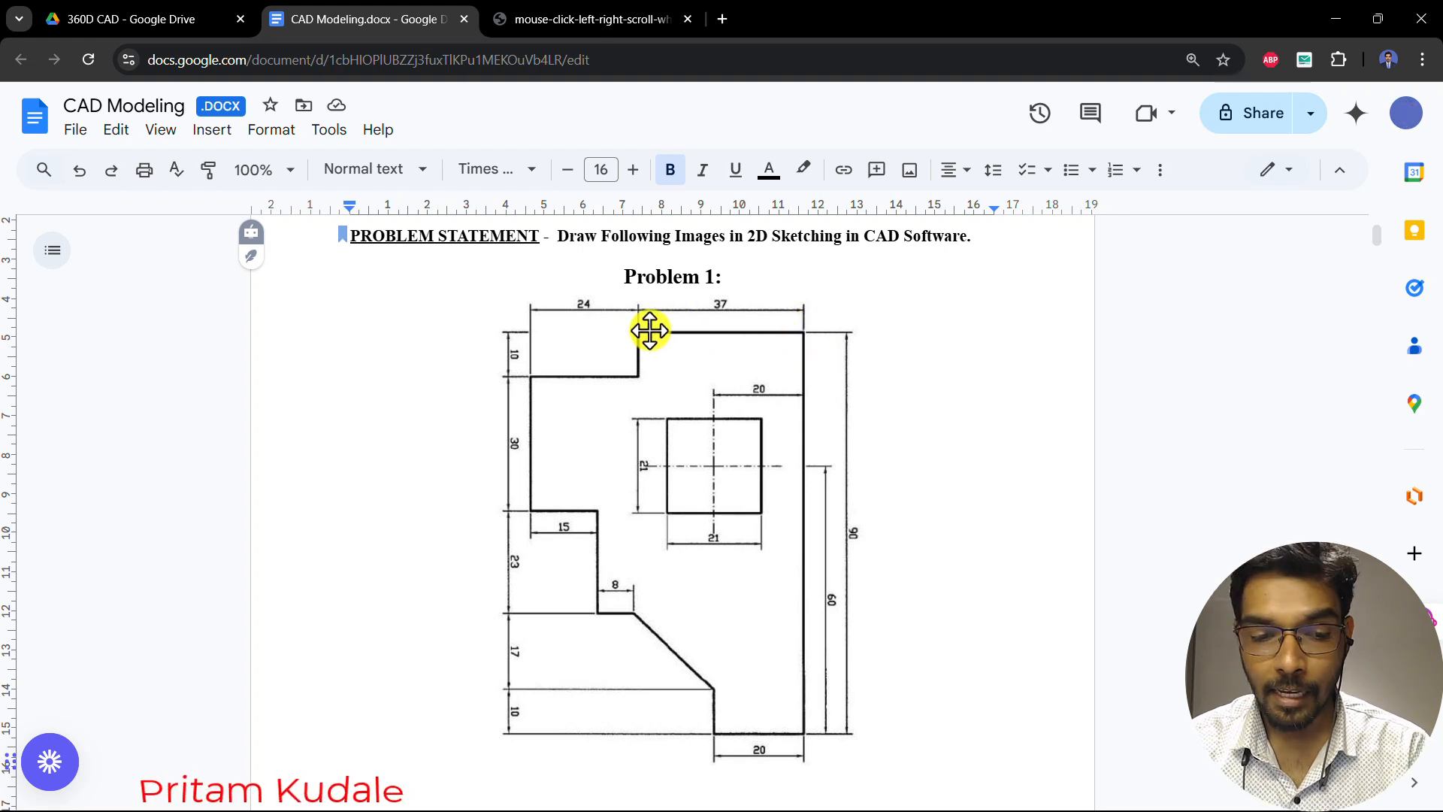
pyautogui.hotkey('alt', 'Tab')
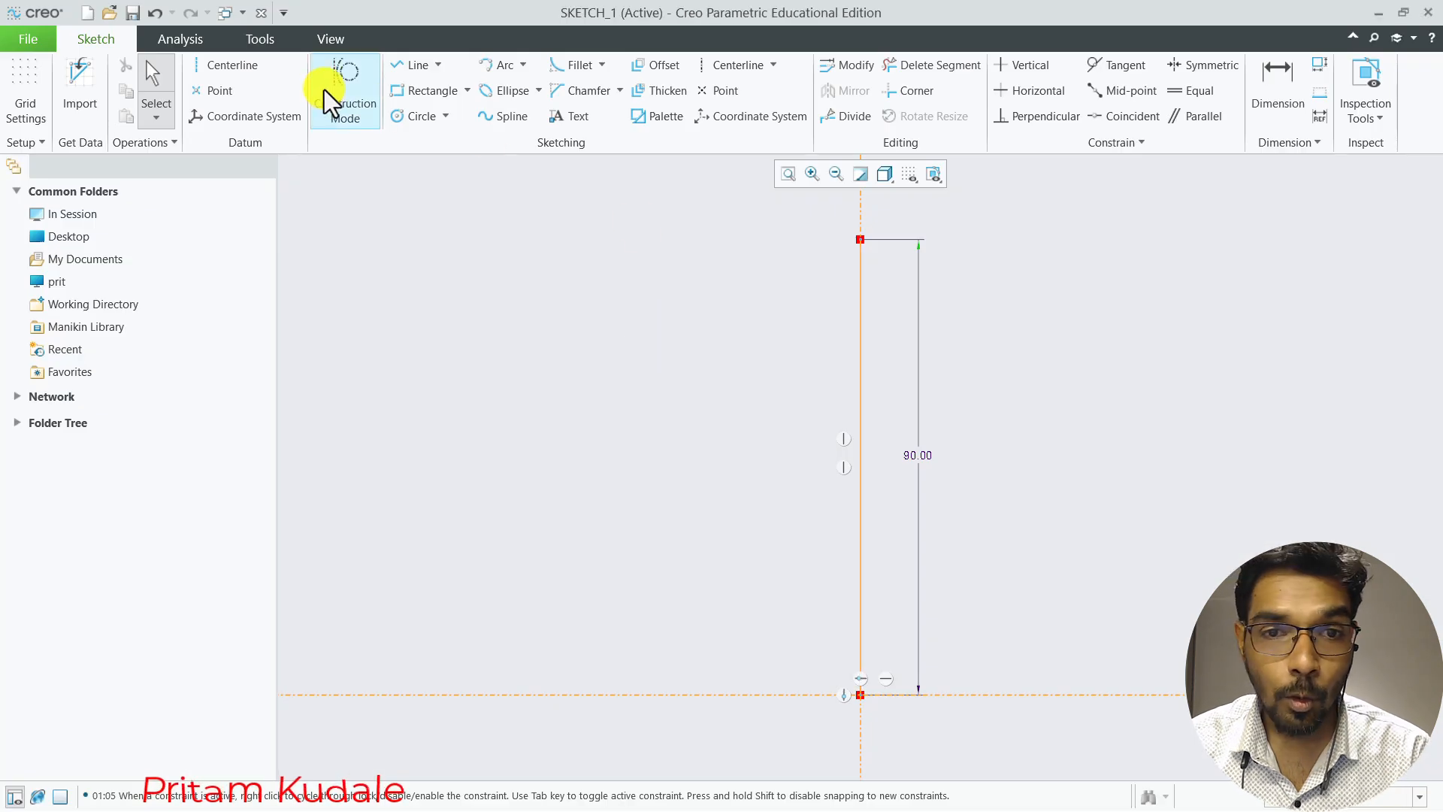
pyautogui.click(416, 66)
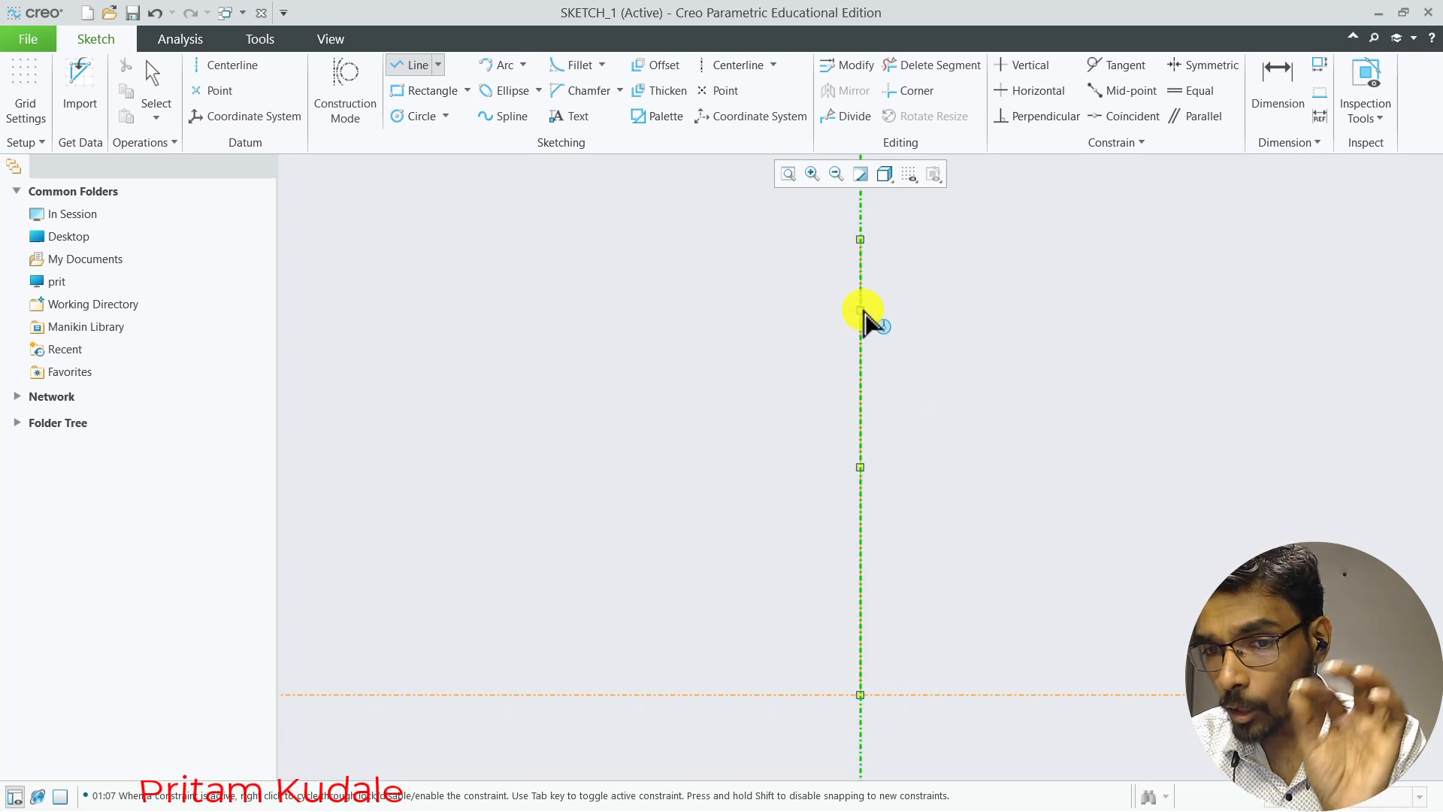
pyautogui.middleClick(860, 240)
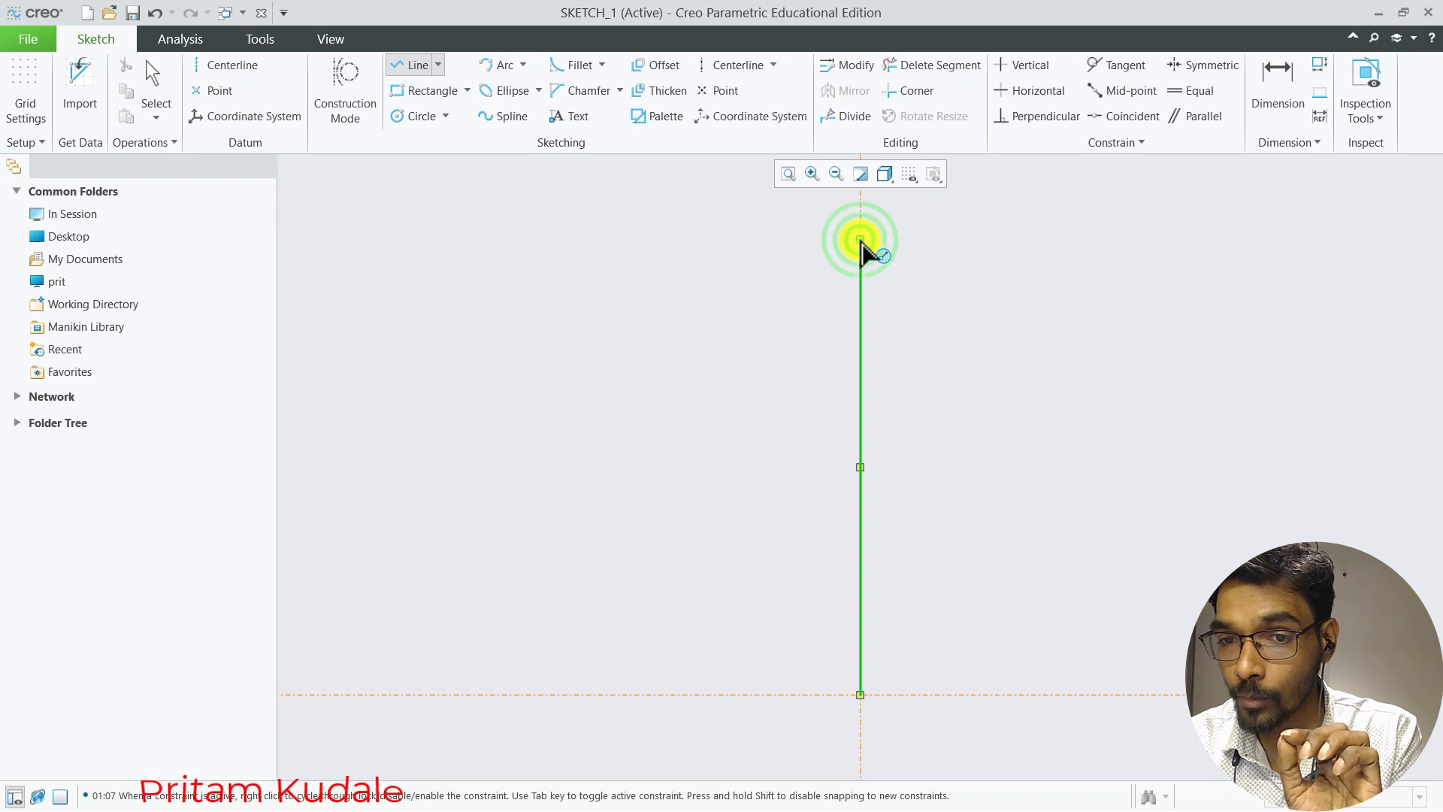
pyautogui.click(859, 241)
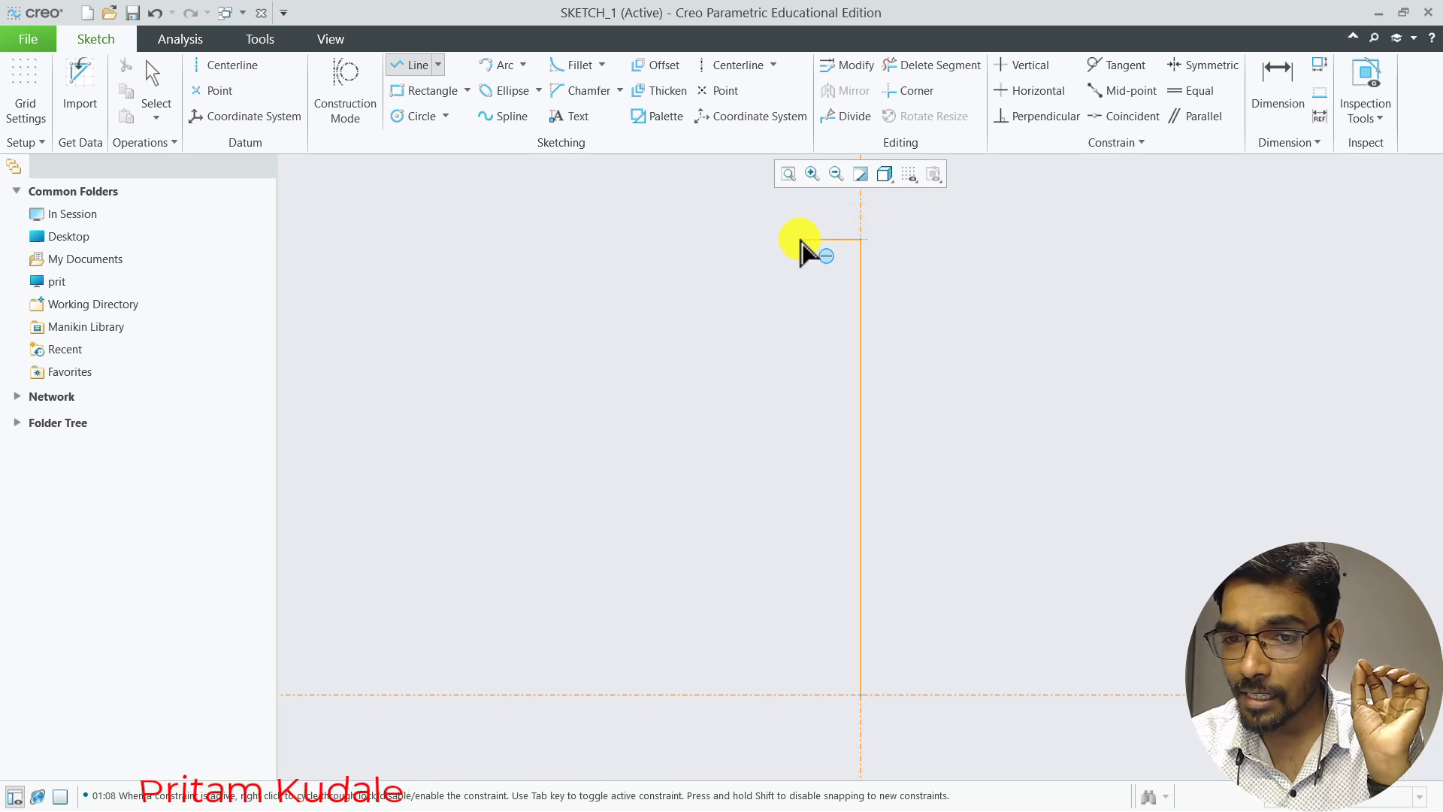
pyautogui.click(625, 241)
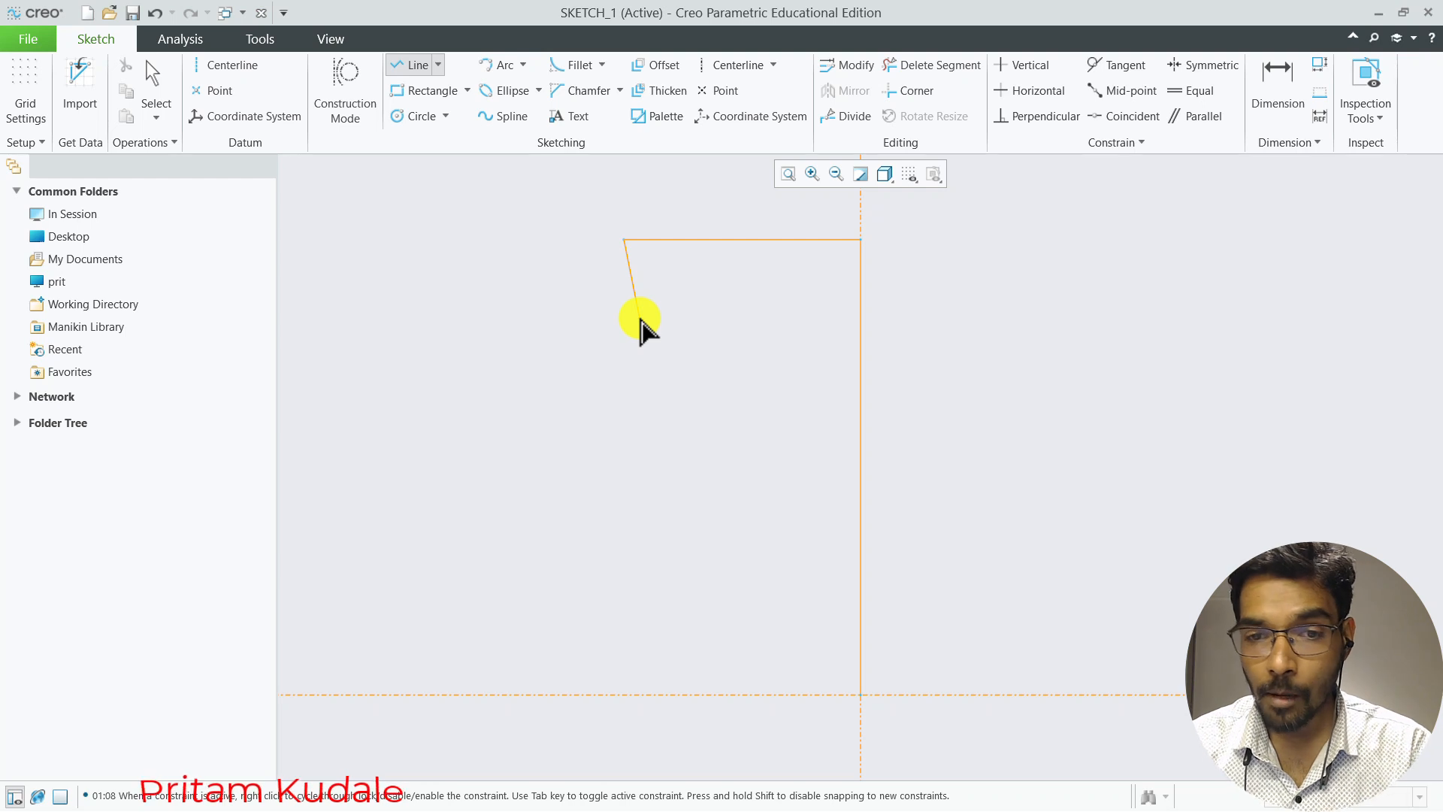
pyautogui.middleClick(641, 321)
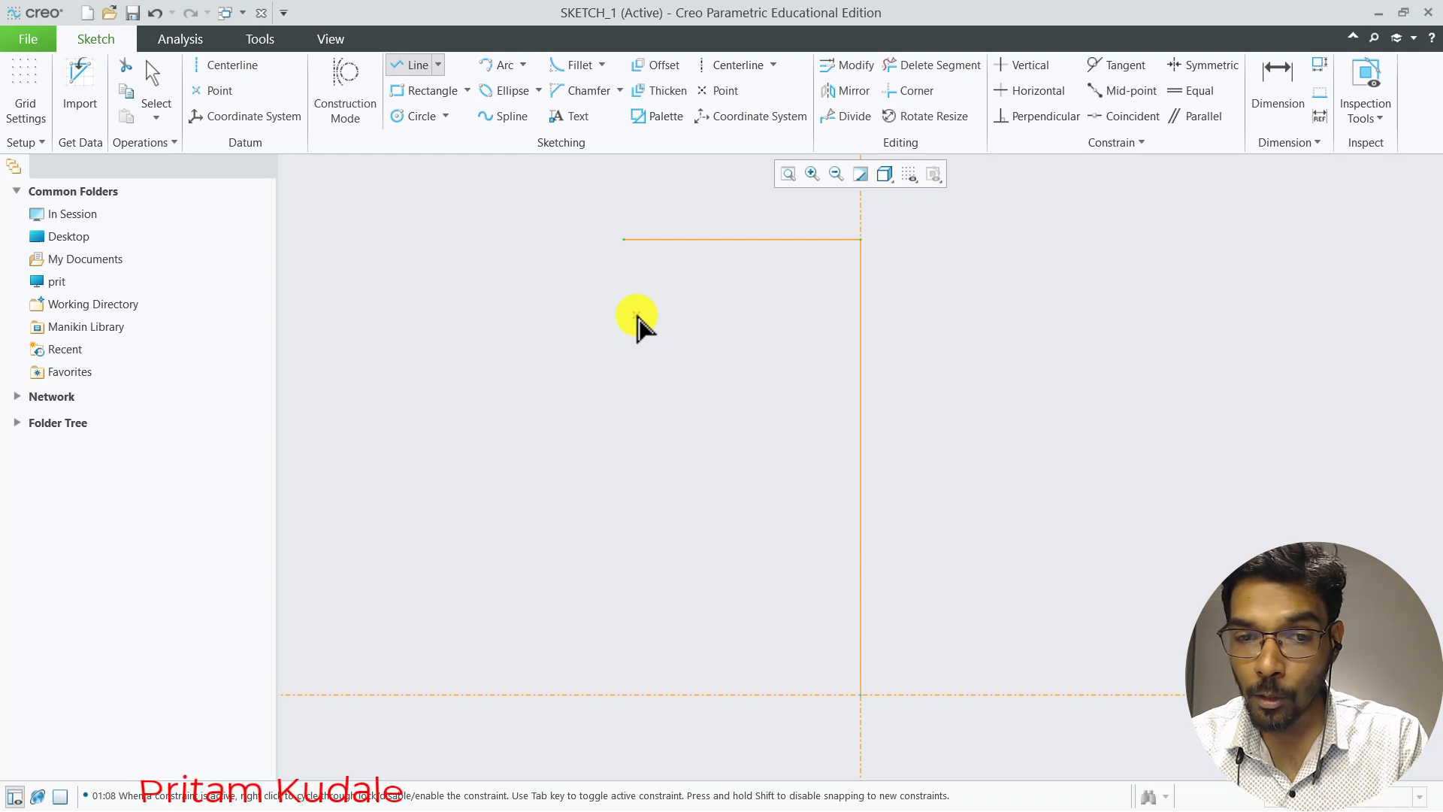
pyautogui.middleClick(638, 322)
# Set the horizontal top line's length to 37 and place its dimension above the line
pyautogui.doubleClick(766, 260)
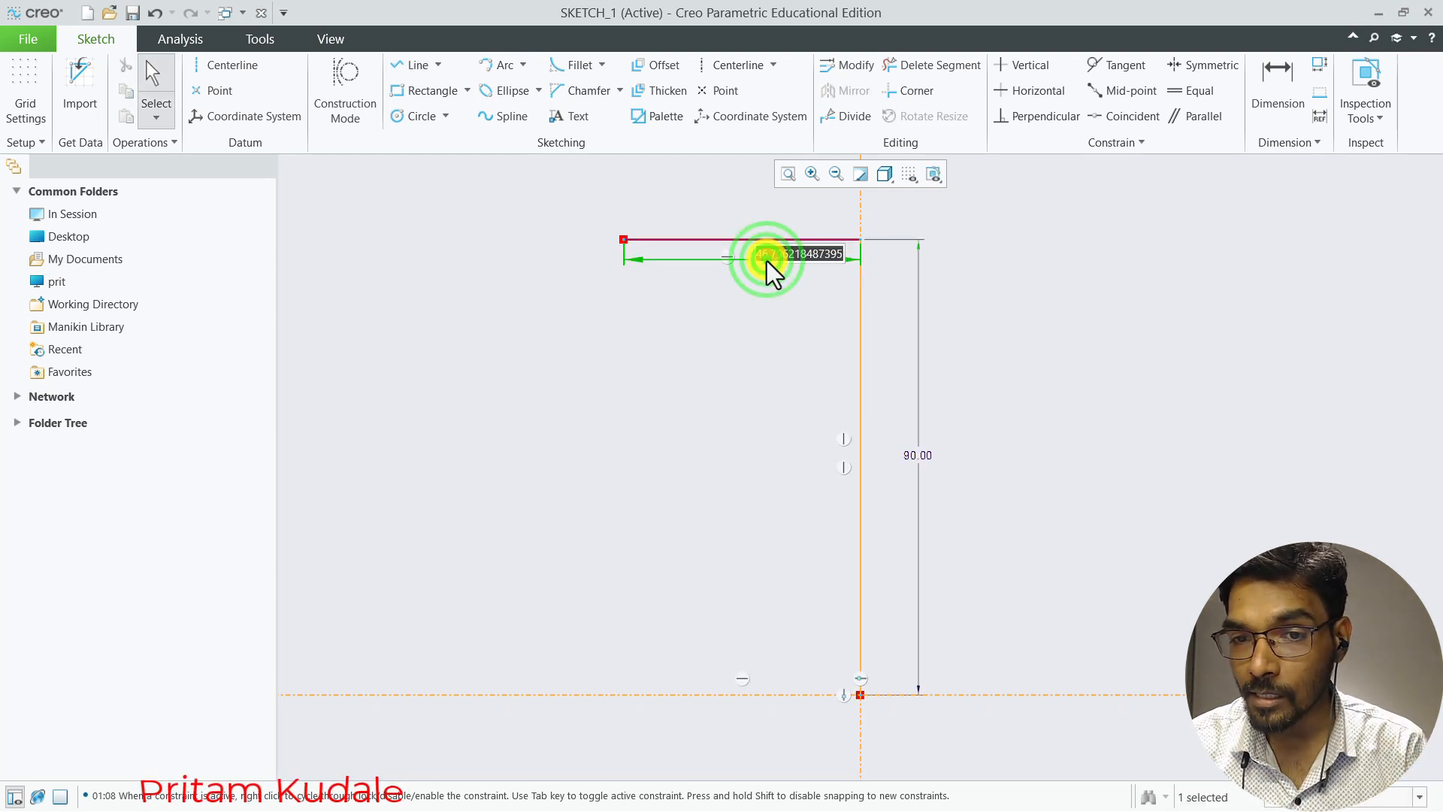
pyautogui.write('37')
pyautogui.press('Return')
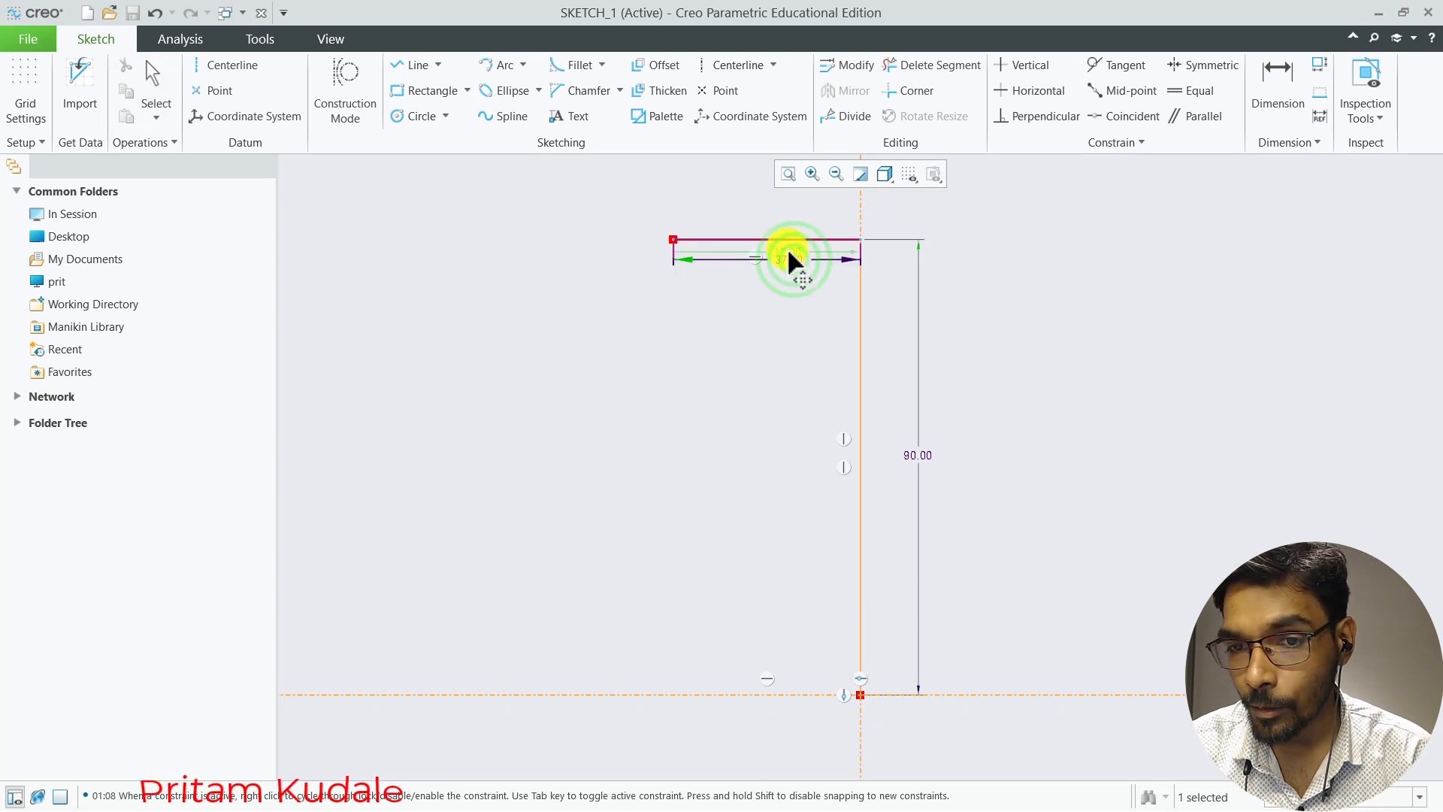
pyautogui.moveTo(789, 259); pyautogui.dragTo(768, 210)
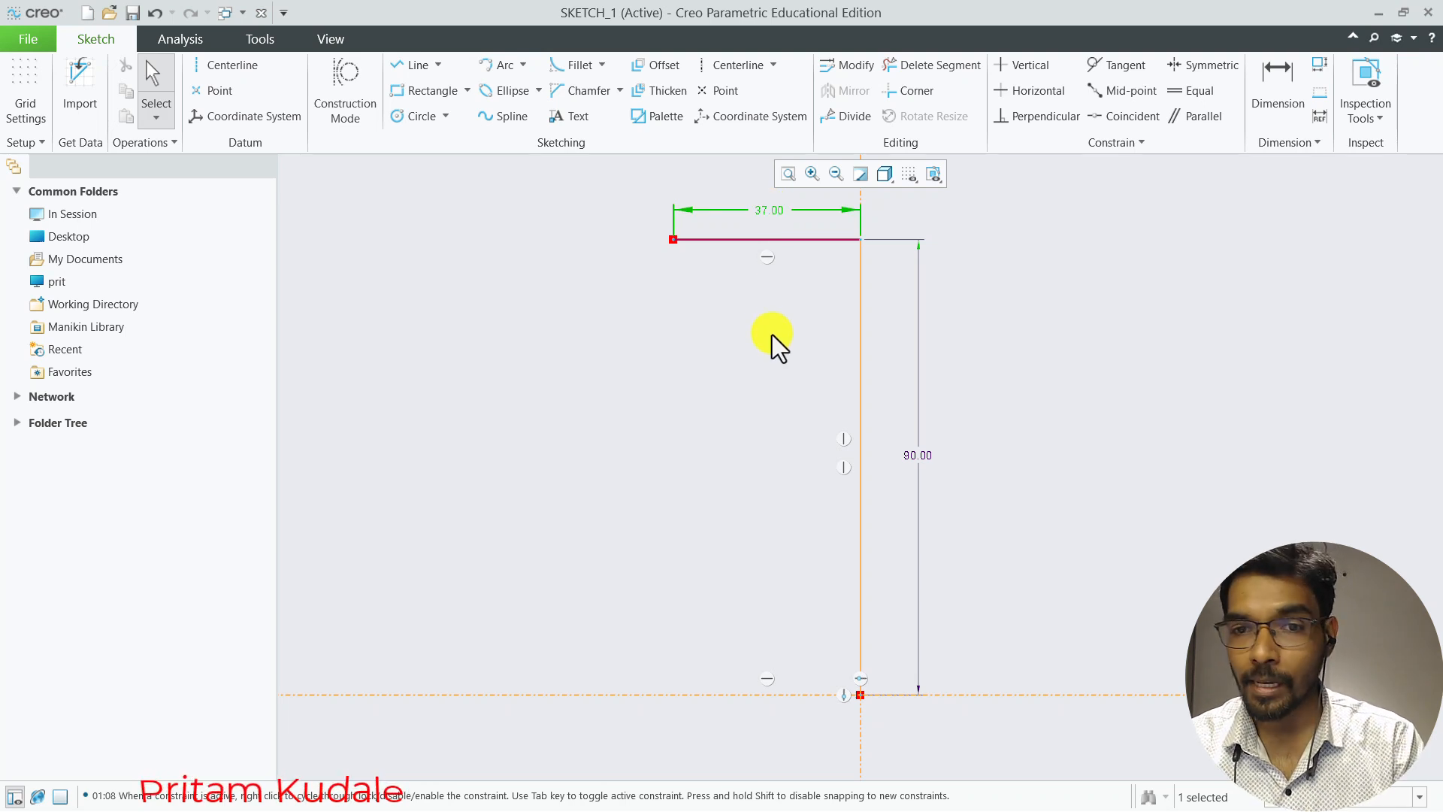
# Check the Problem 1 drawing in the browser, return to Creo Parametric, and draw connected lines about 11 down and 29 leftward from the top edge's free end
pyautogui.hotkey('alt', 'Tab')
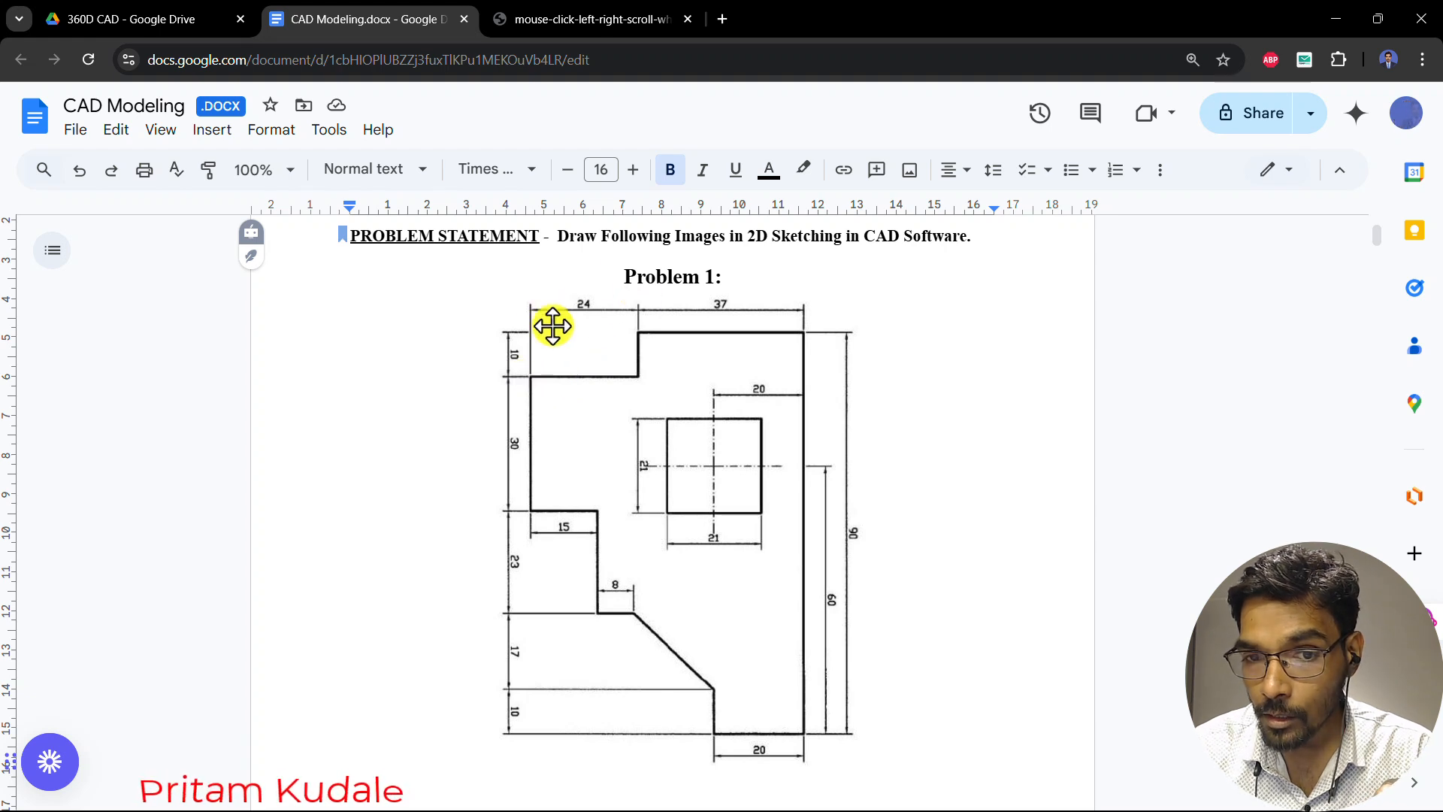
pyautogui.click(68, 19)
pyautogui.click(359, 18)
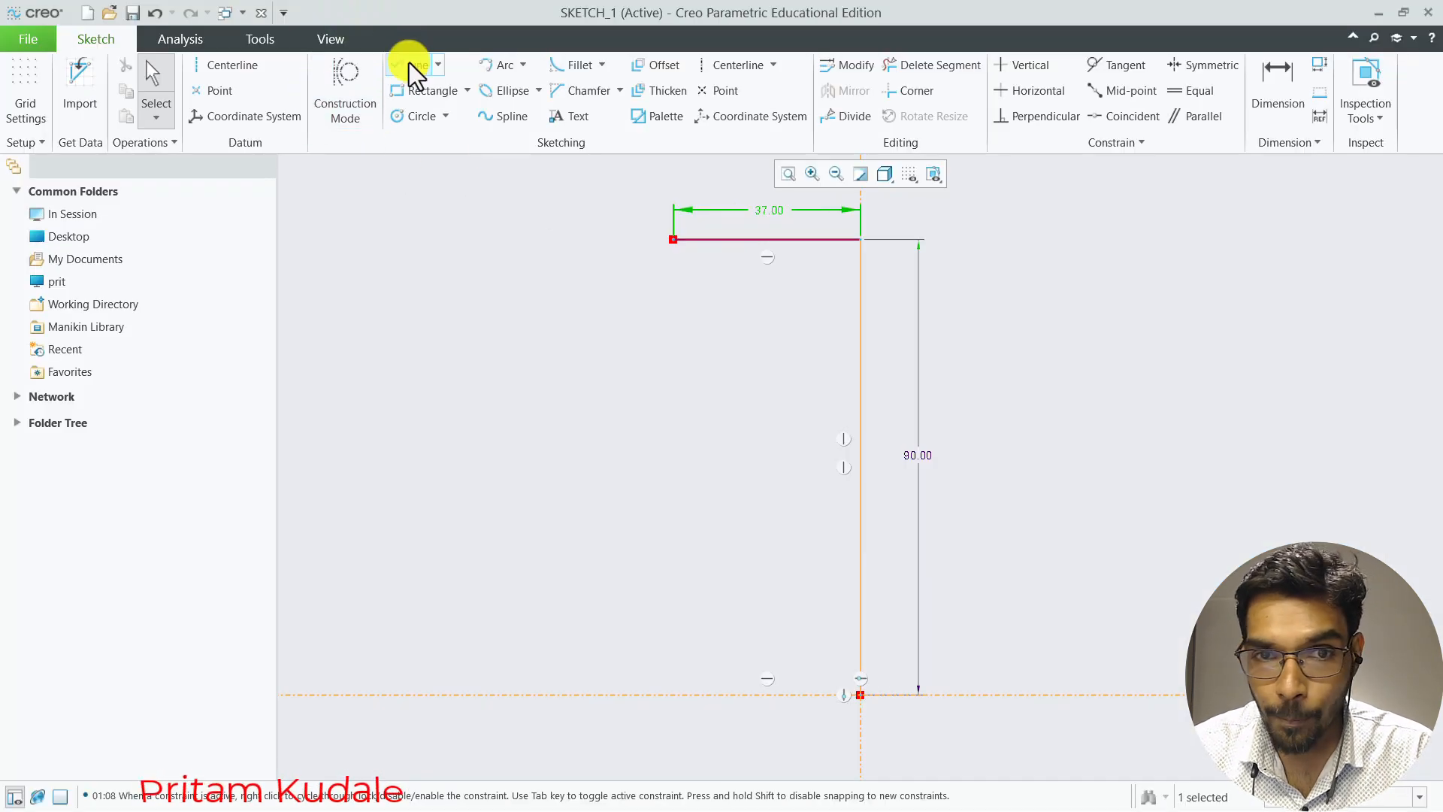
pyautogui.click(410, 64)
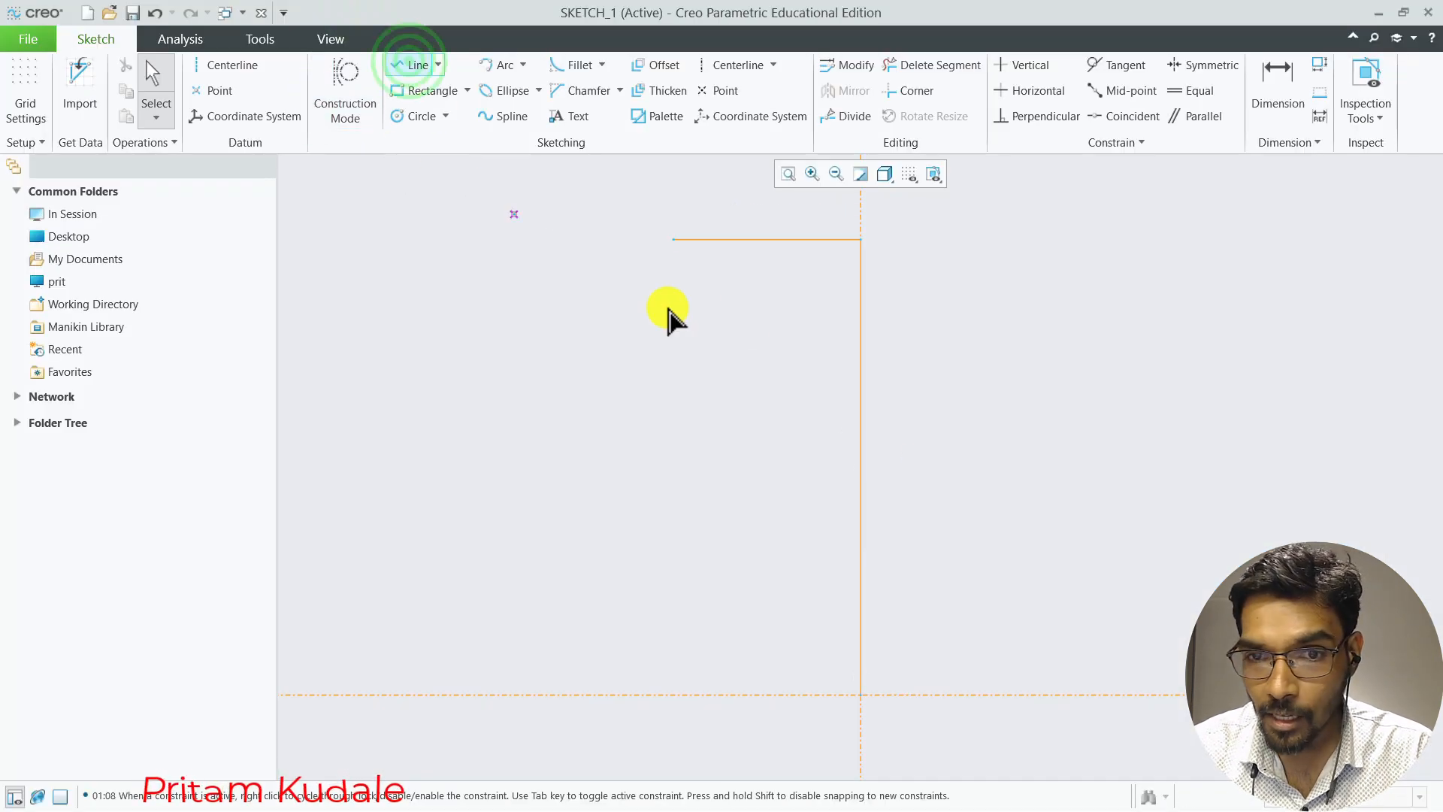
pyautogui.click(674, 240)
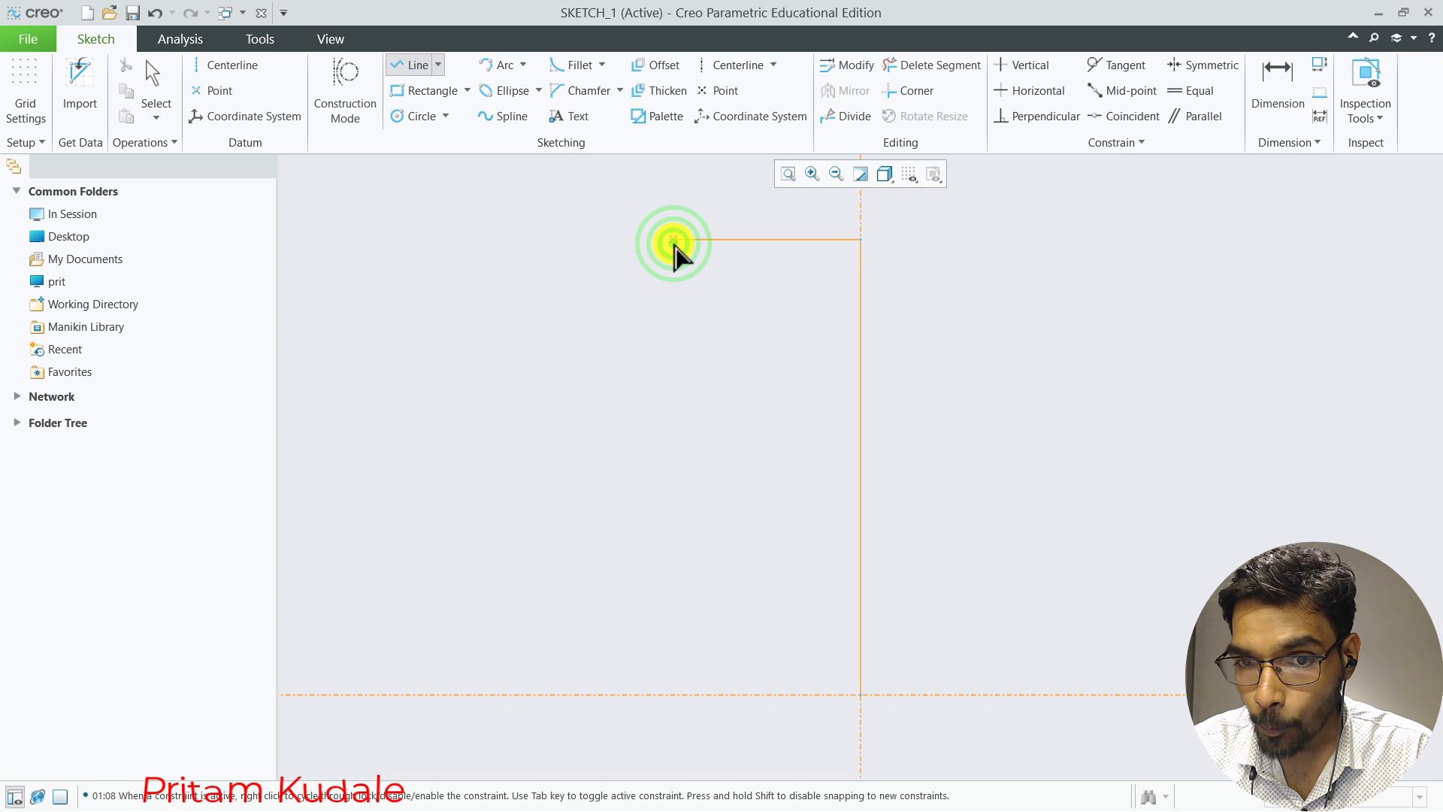
pyautogui.click(673, 296)
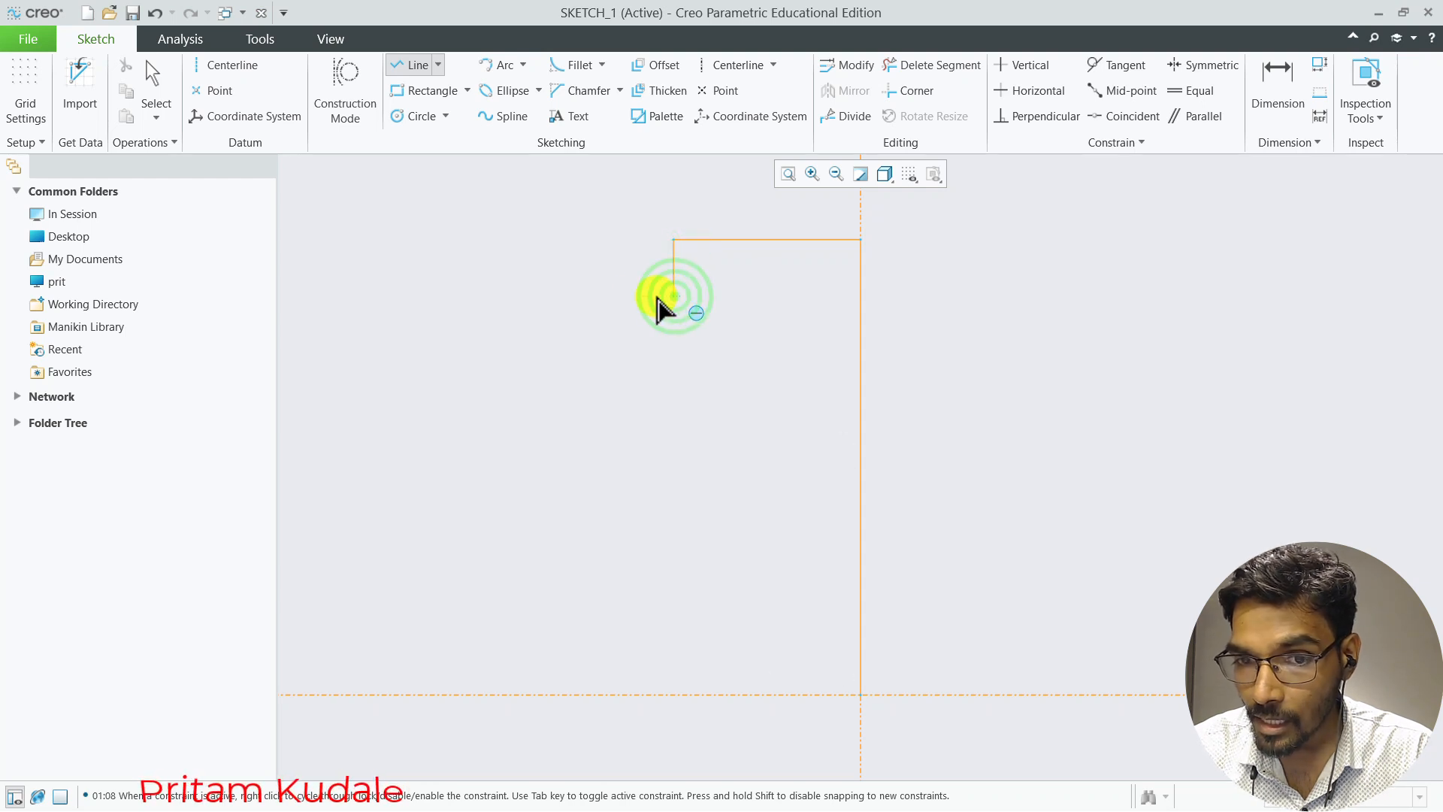
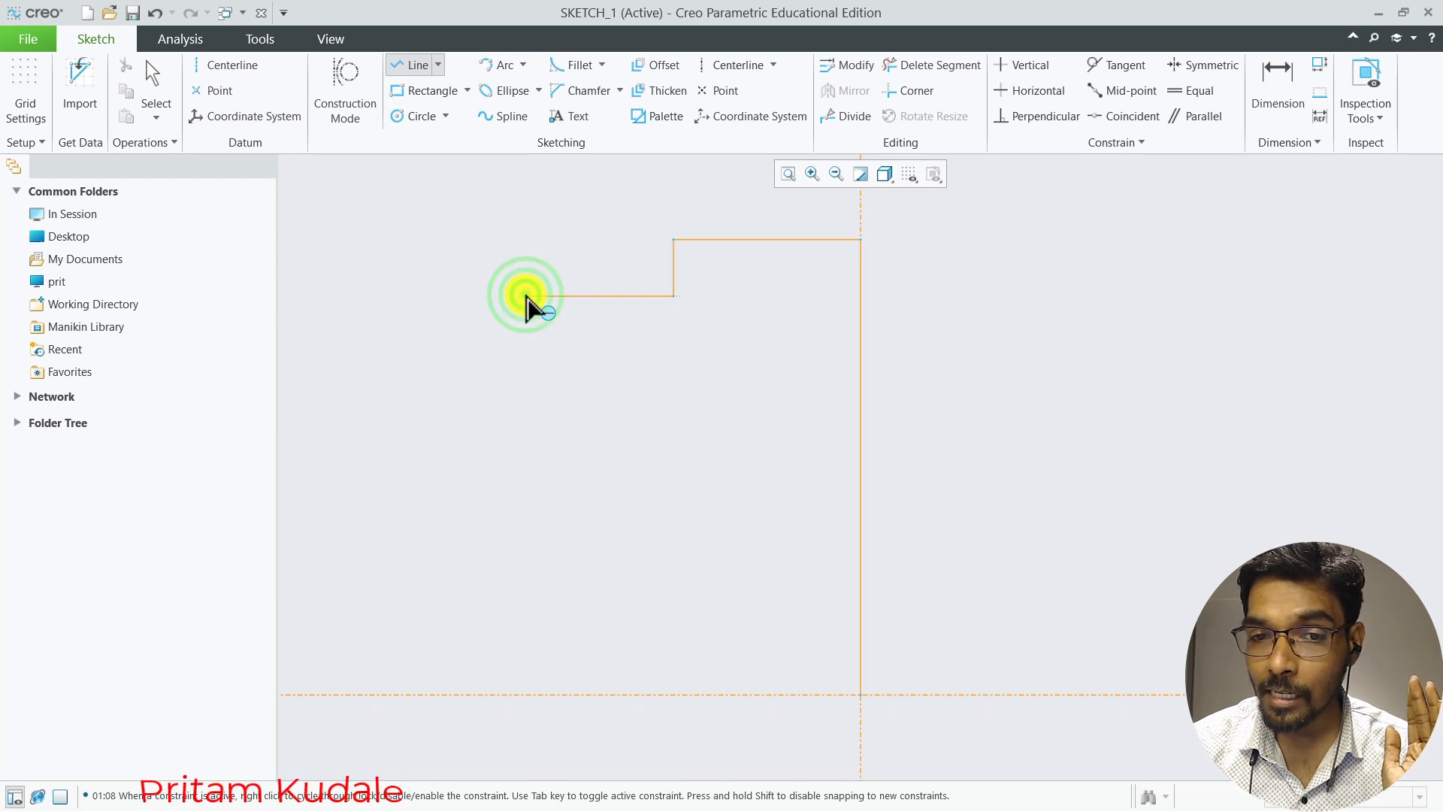
pyautogui.click(525, 296)
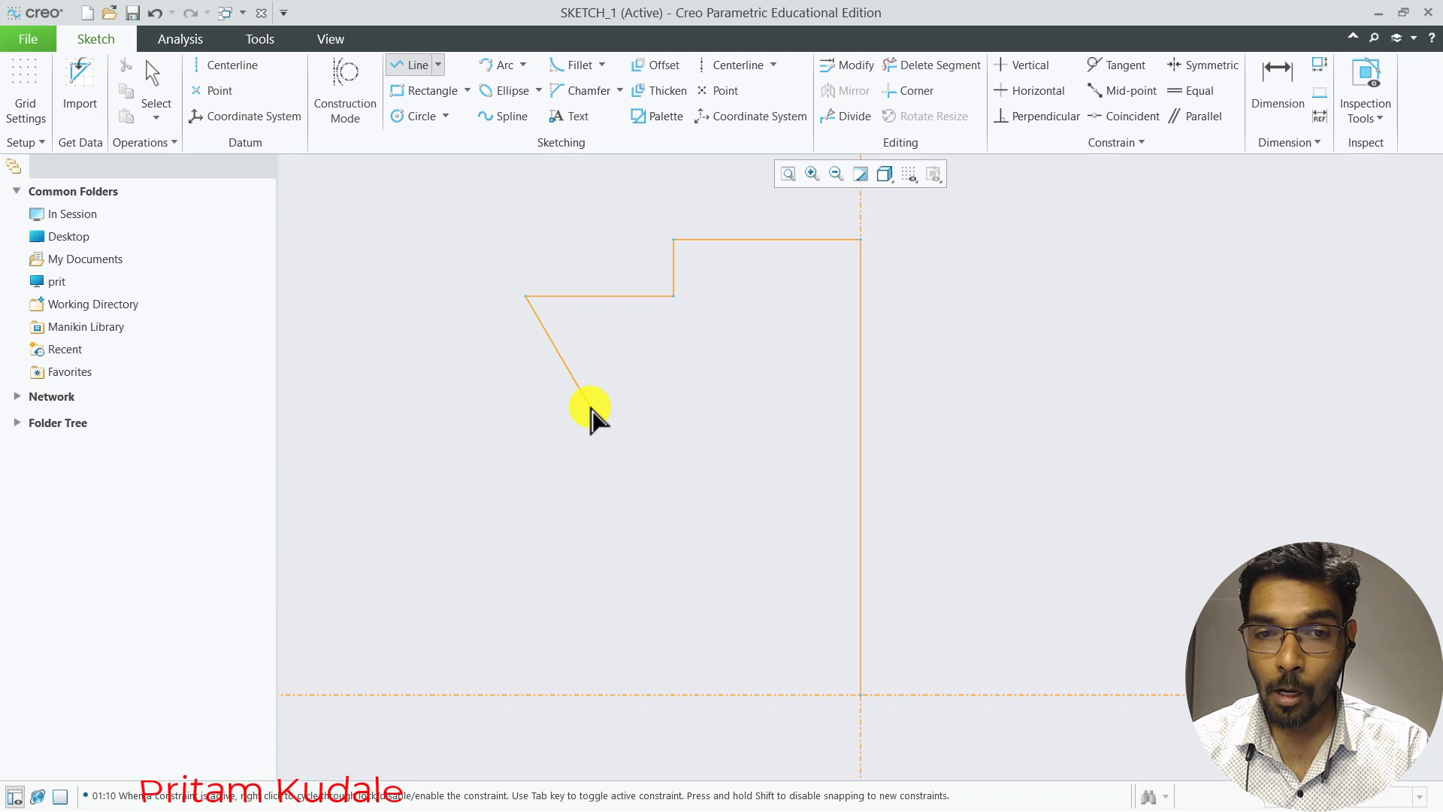
pyautogui.middleClick(513, 393)
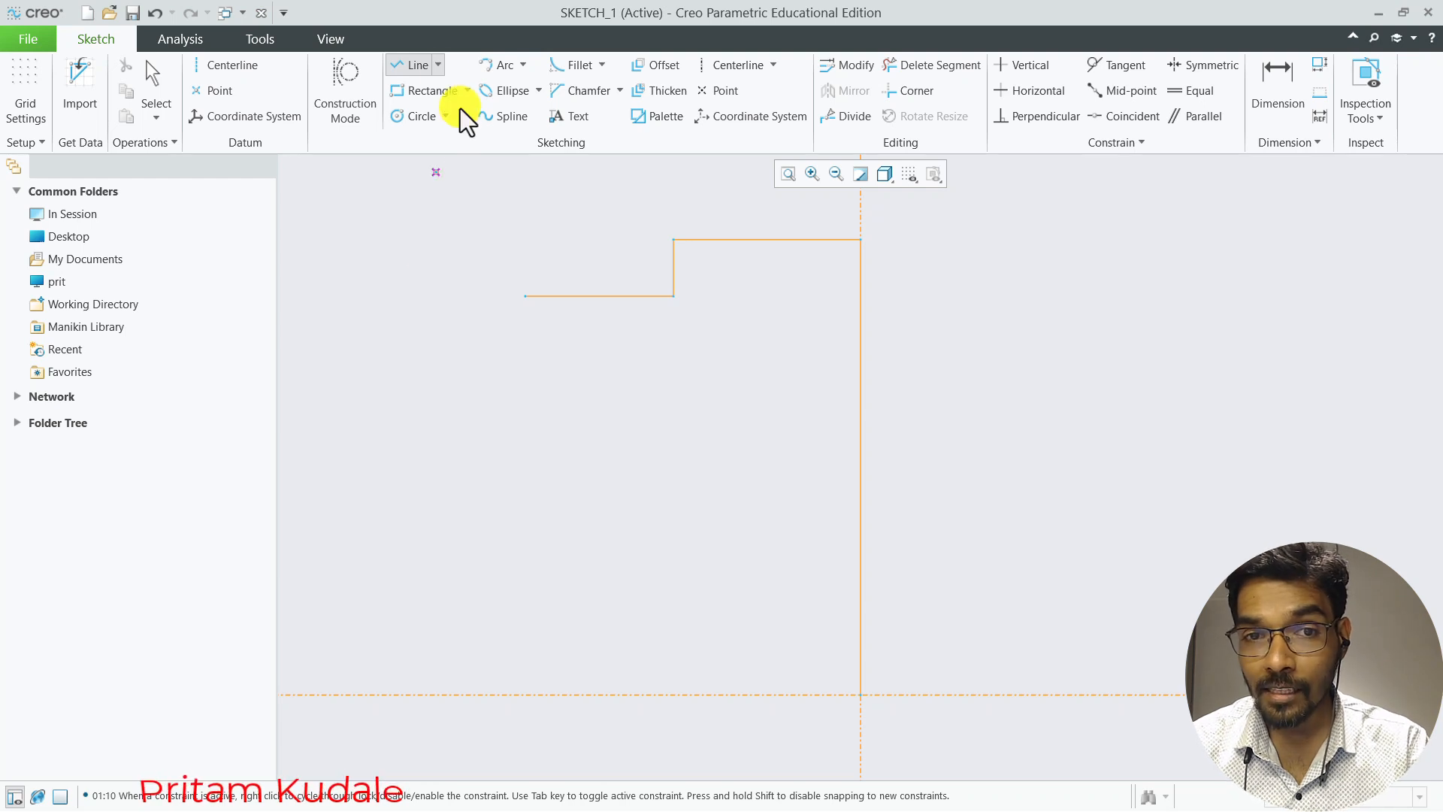
pyautogui.middleClick(451, 310)
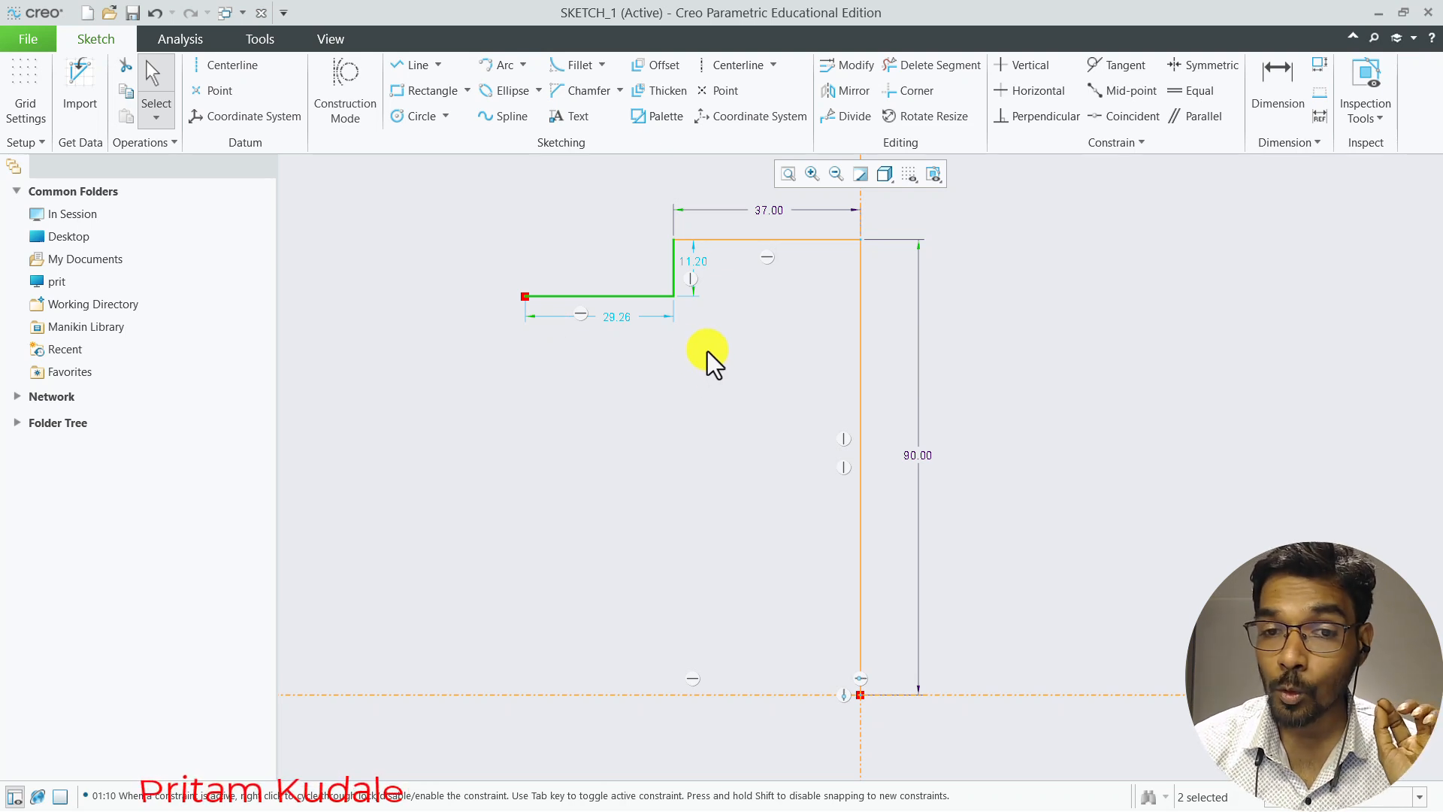
# Set the short vertical step line's length to 10 and the adjoining horizontal line's length to 24
pyautogui.click(696, 264)
pyautogui.doubleClick(696, 264)
pyautogui.write('10')
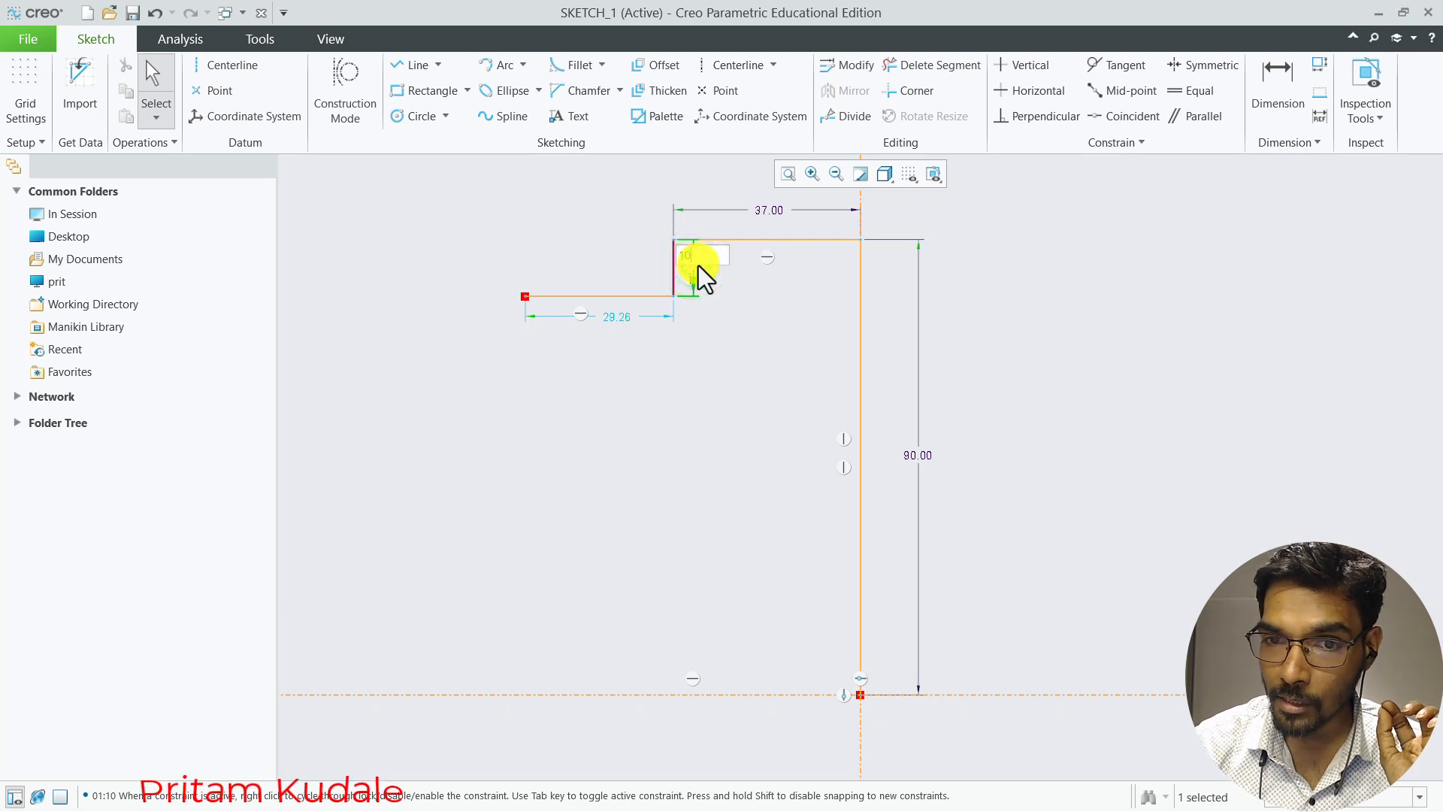
pyautogui.press('Return')
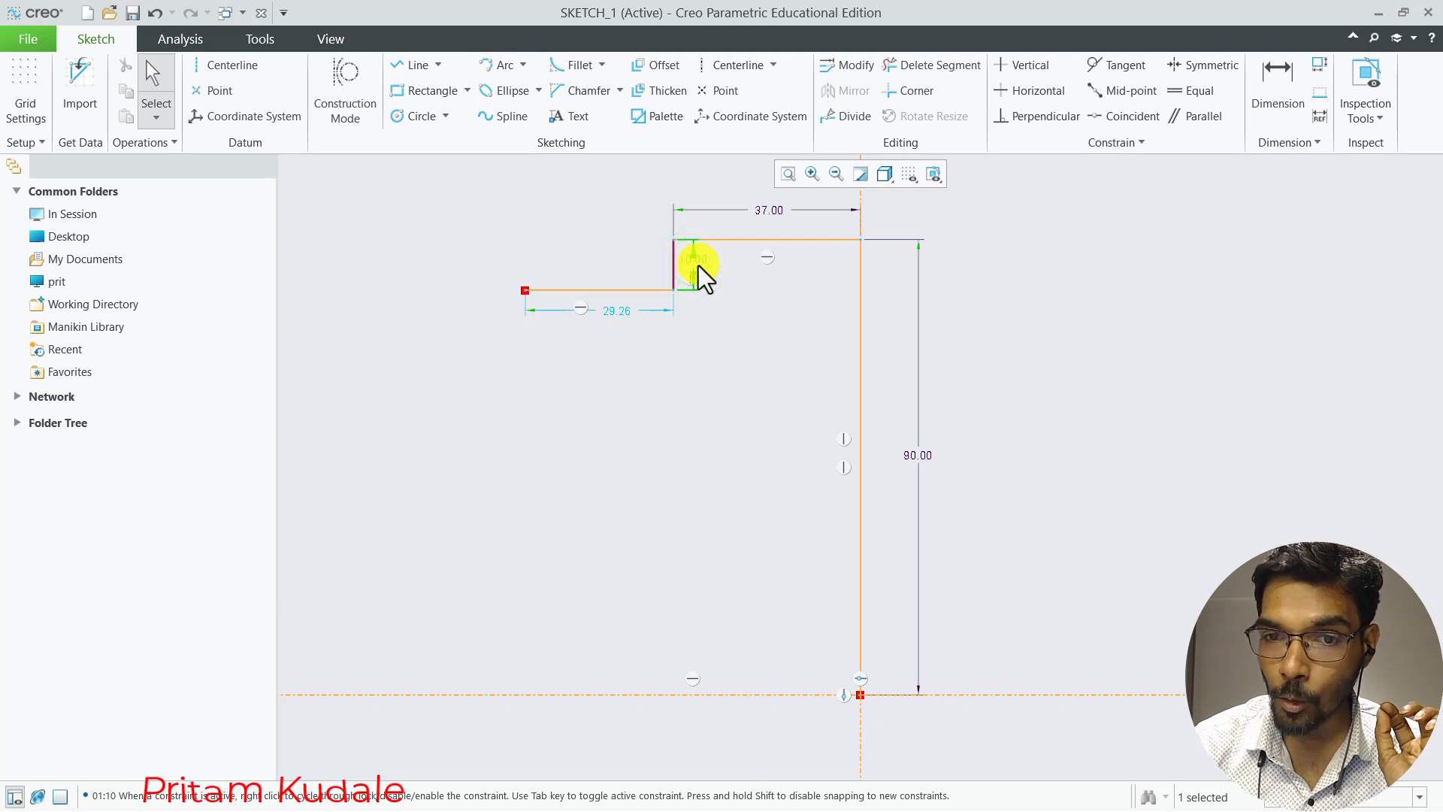
pyautogui.doubleClick(620, 313)
pyautogui.write('24')
pyautogui.press('Return')
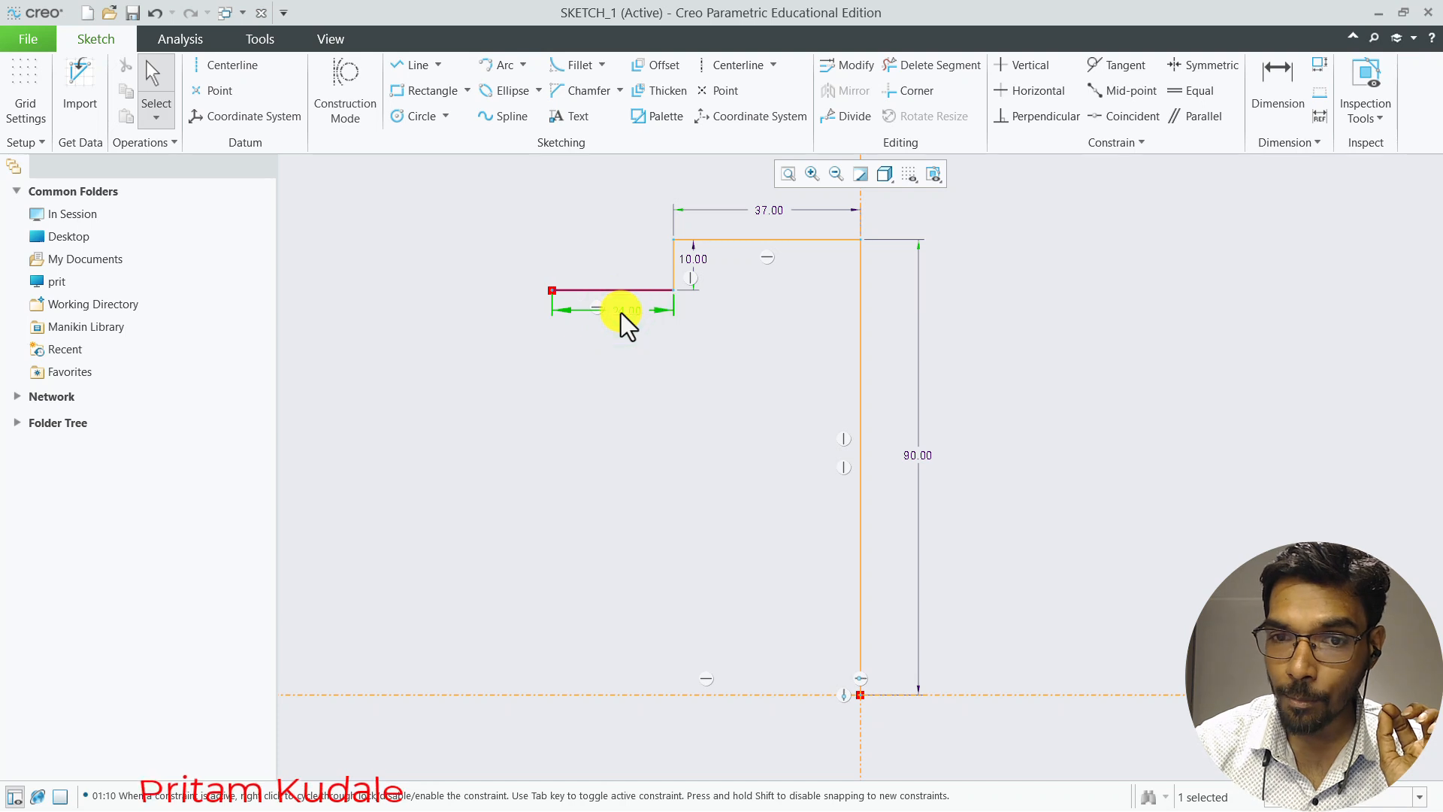
# Move the 10 dimension outside the profile beyond the step, and place the 24 dimension above it in line with the 37 dimension
pyautogui.click(704, 263)
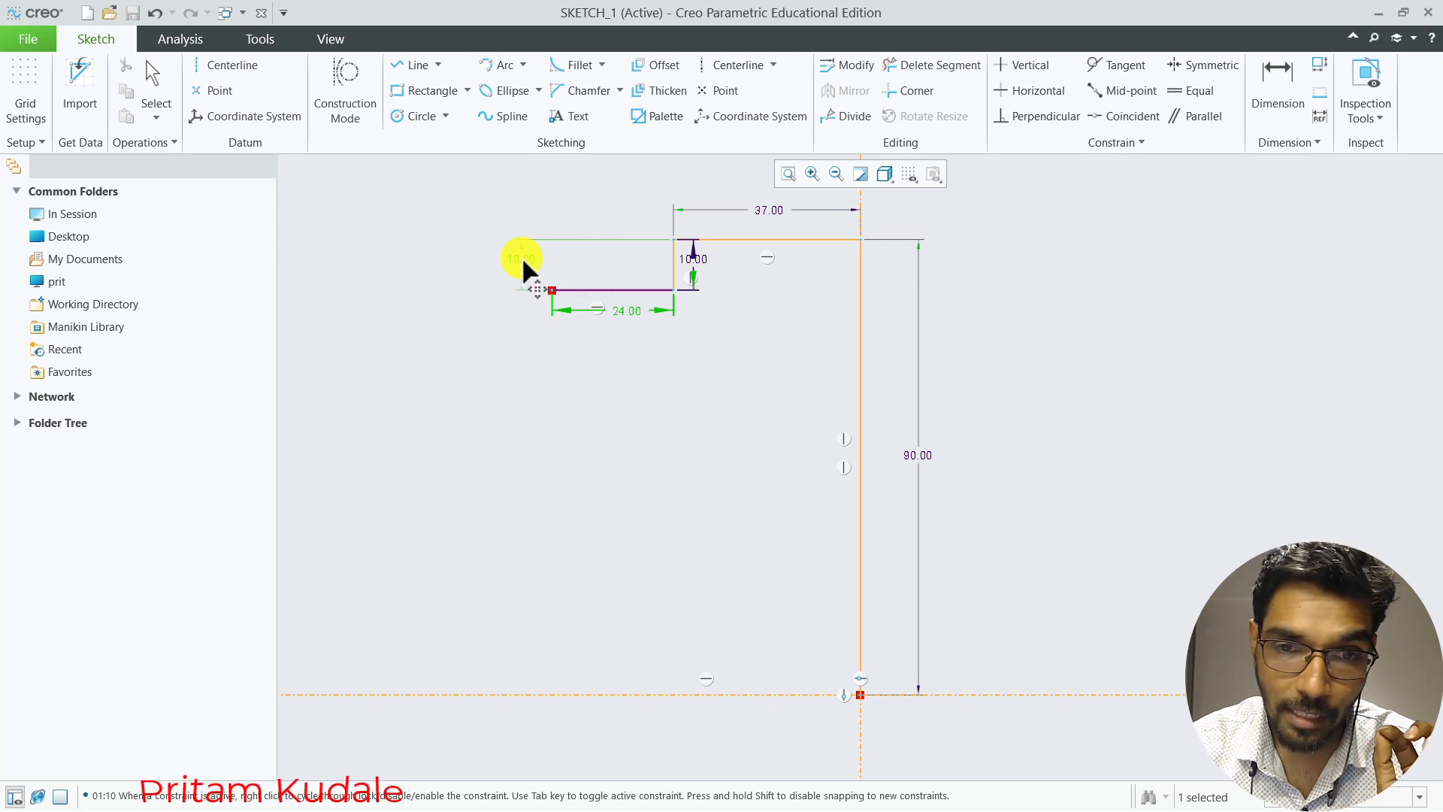
pyautogui.moveTo(526, 267); pyautogui.dragTo(526, 271)
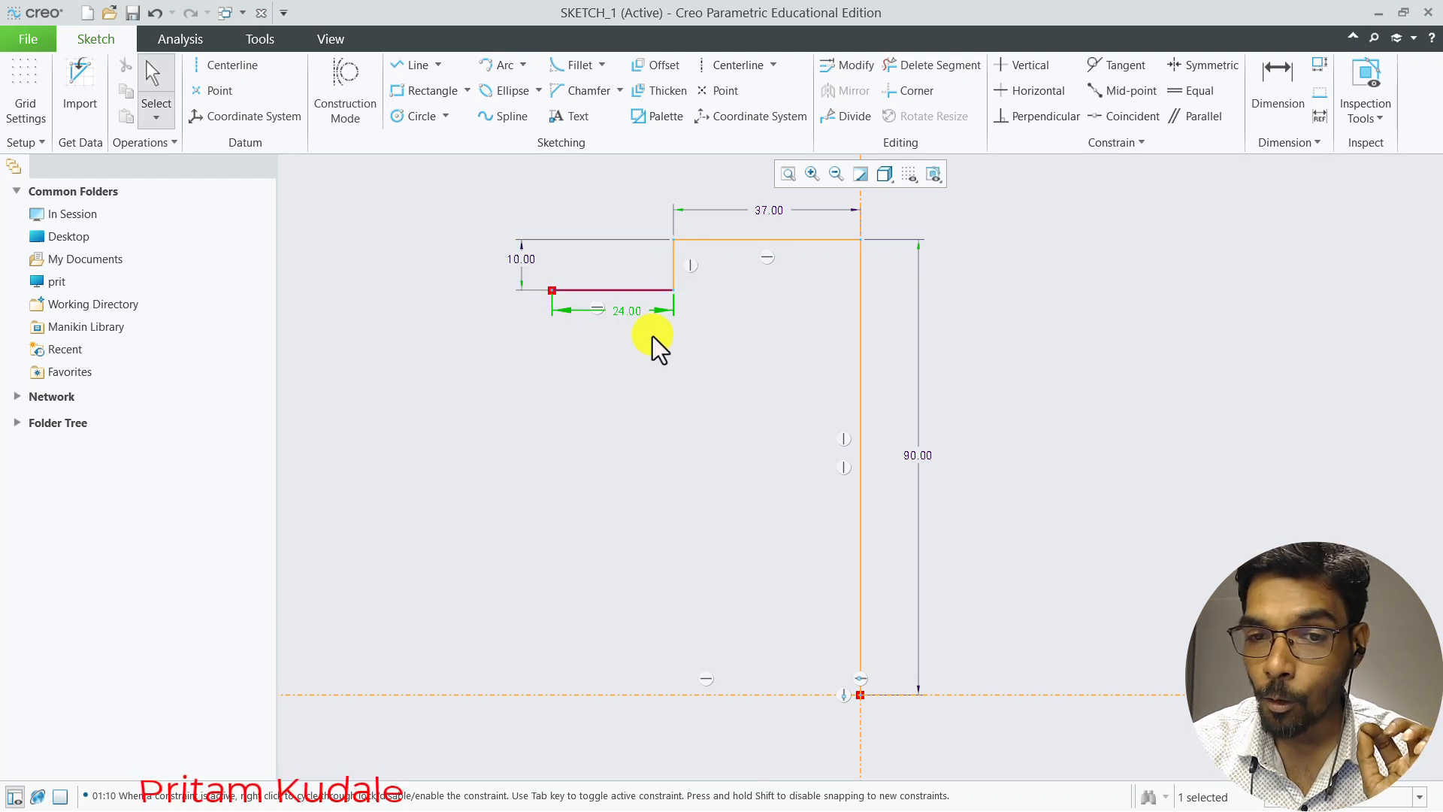
pyautogui.moveTo(621, 312); pyautogui.dragTo(606, 207)
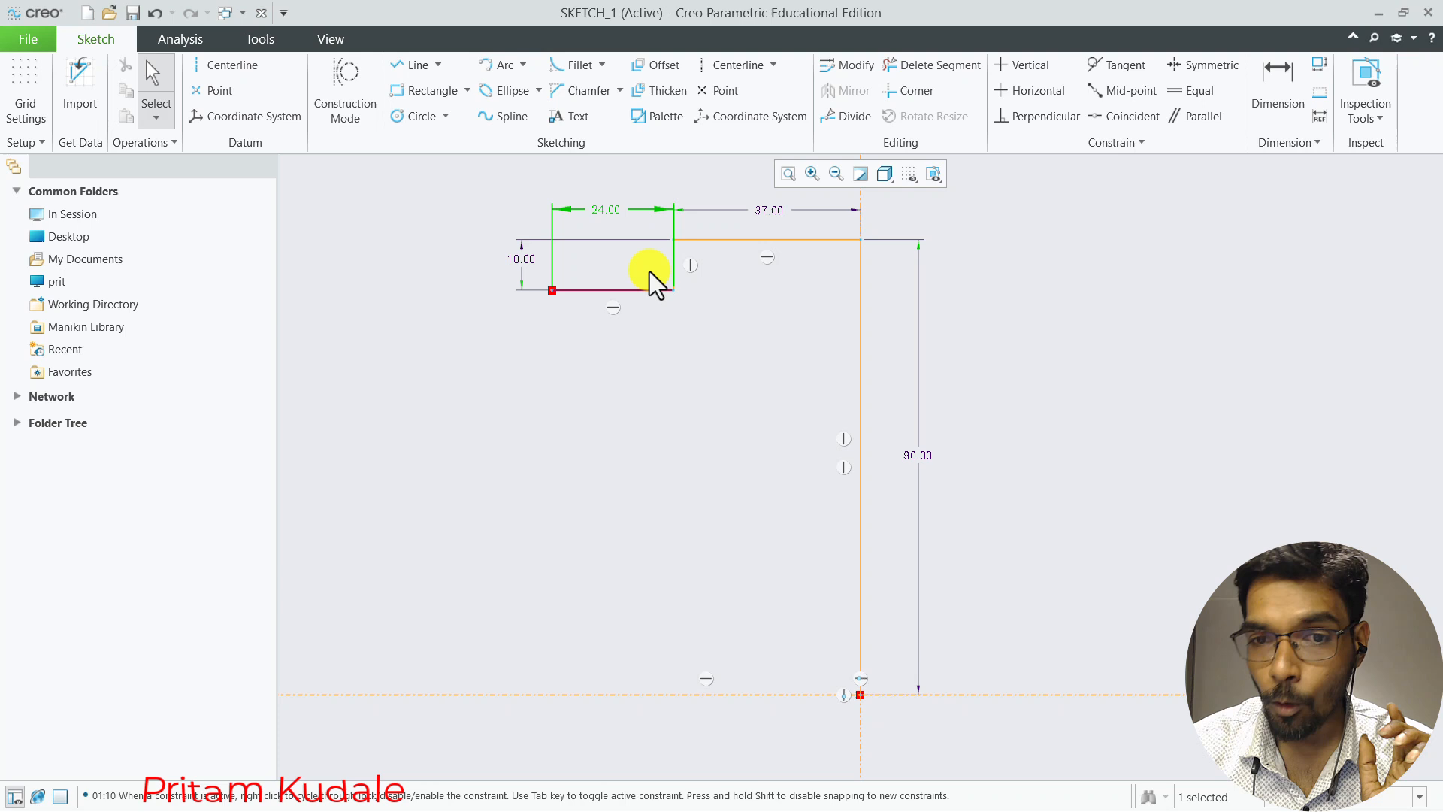
pyautogui.click(702, 347)
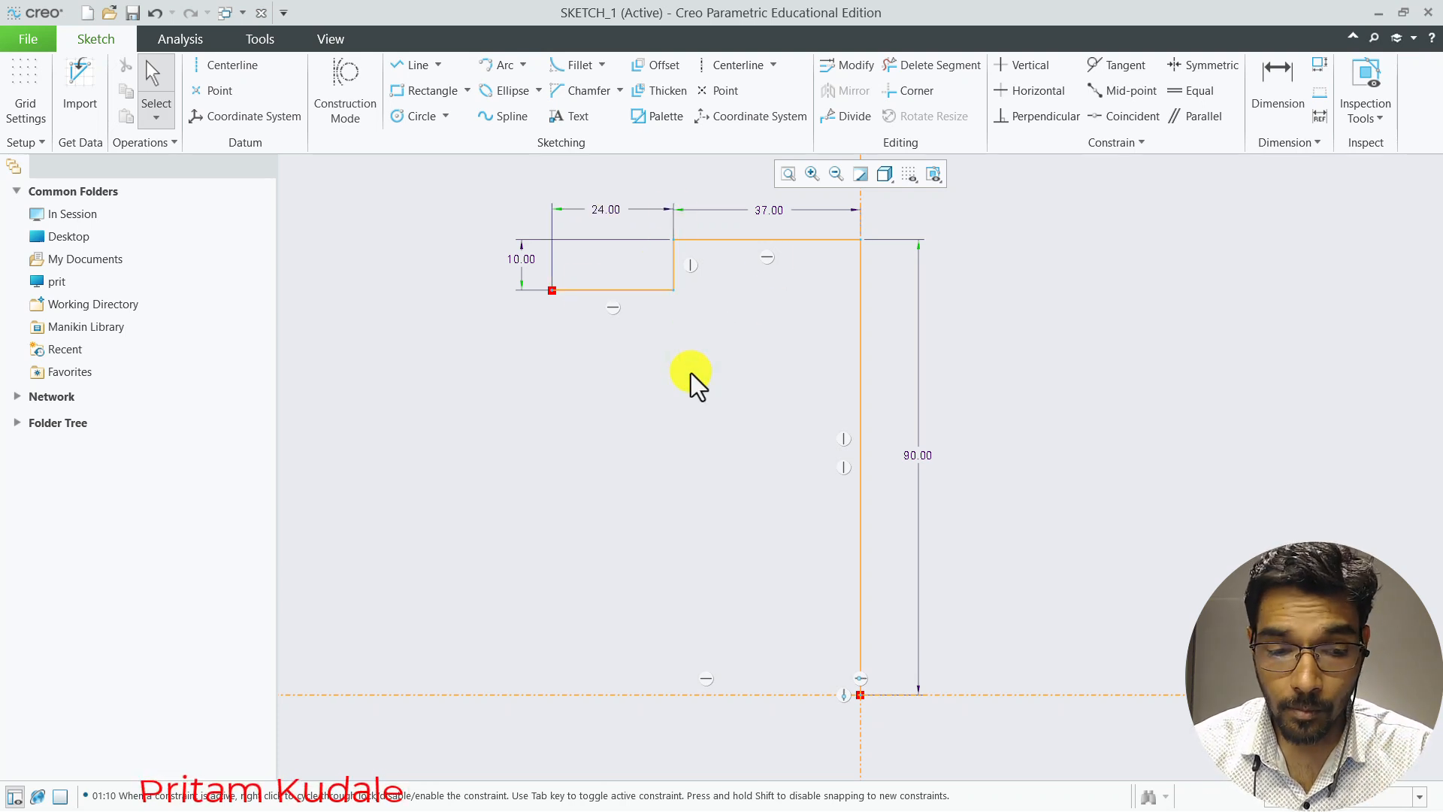
# Recheck the Problem 1 drawing, return to Creo Parametric, and draw lines about 30 down and 14 rightward from the 24 edge's free end
pyautogui.hotkey('alt', 'Tab')
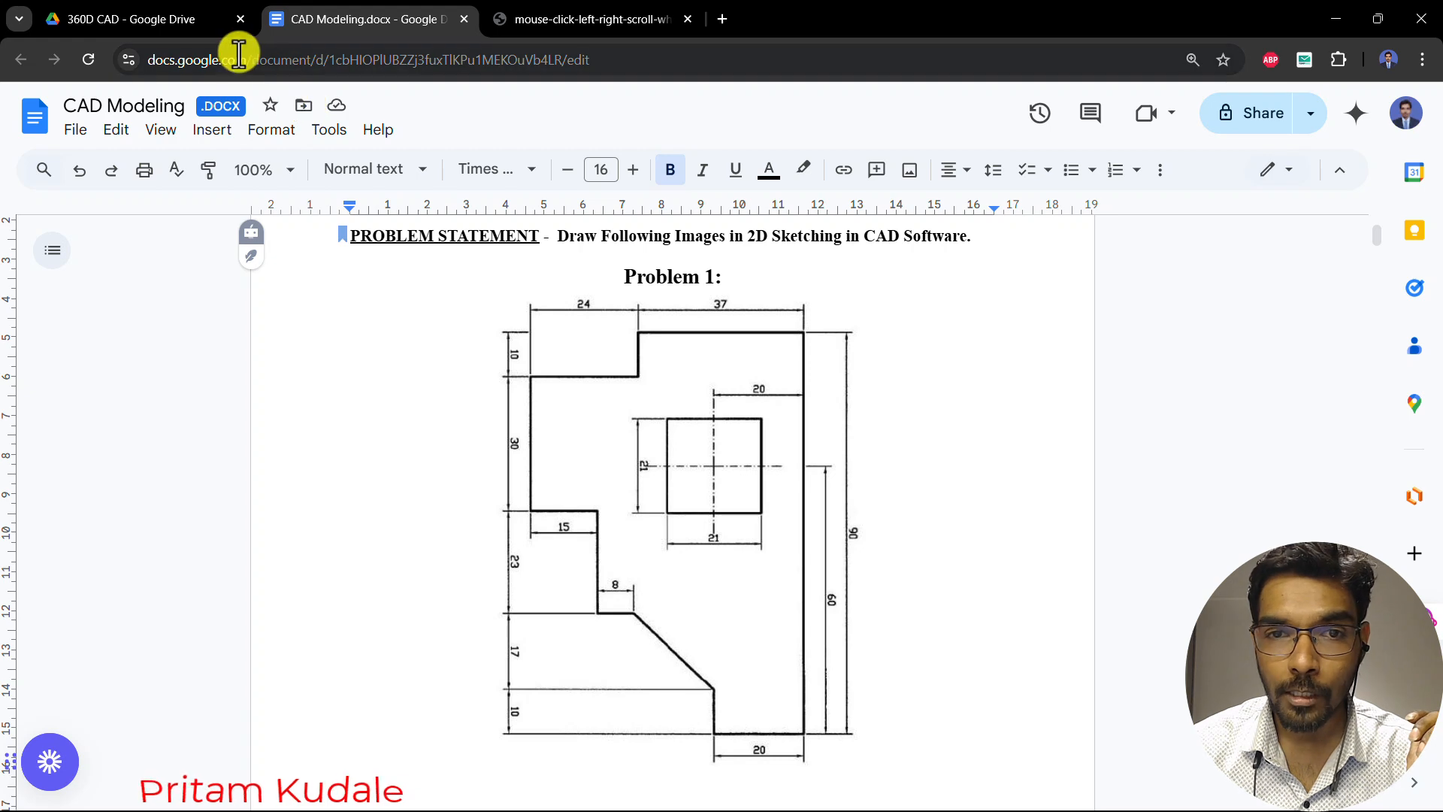
pyautogui.hotkey('alt', 'Tab')
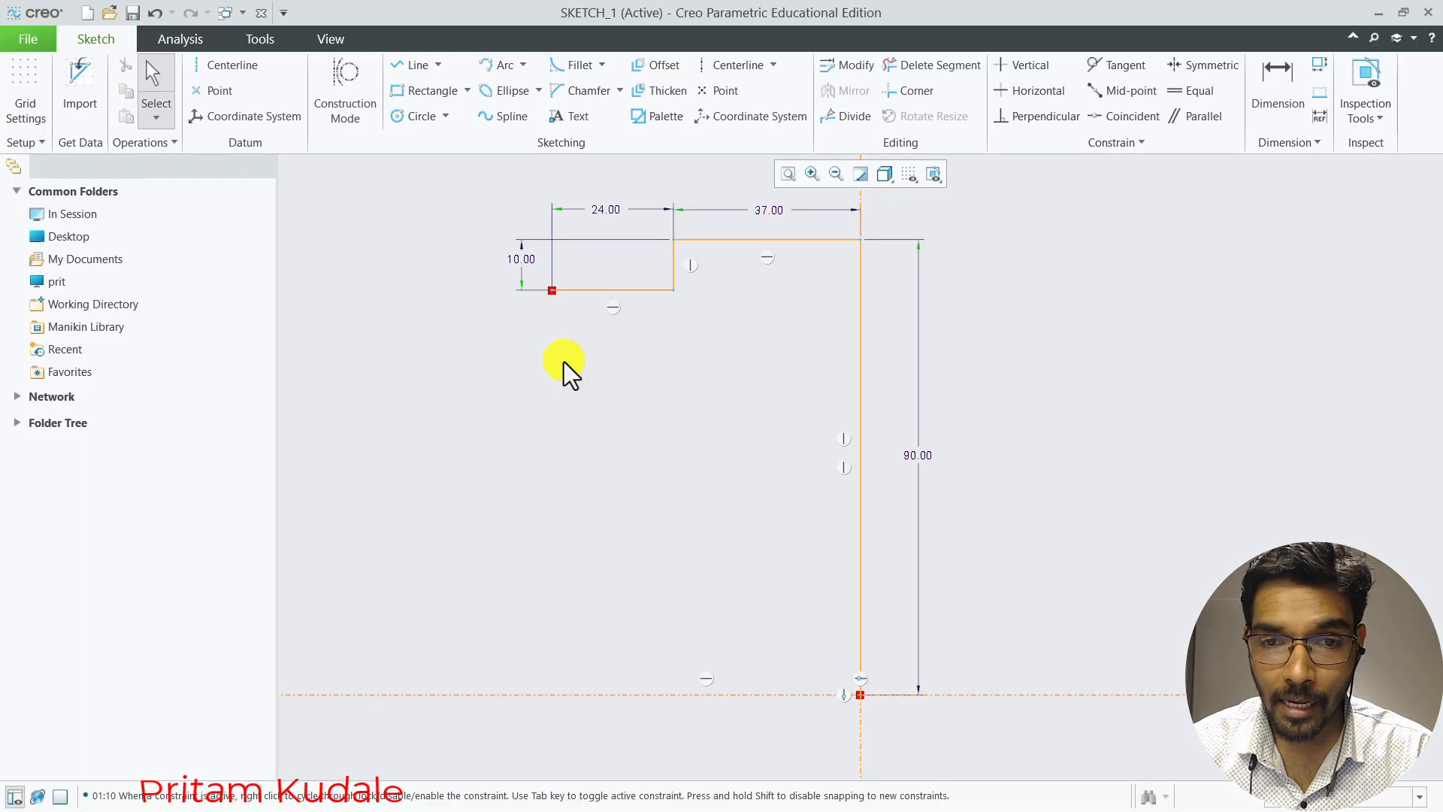
pyautogui.hotkey('alt', 'Tab')
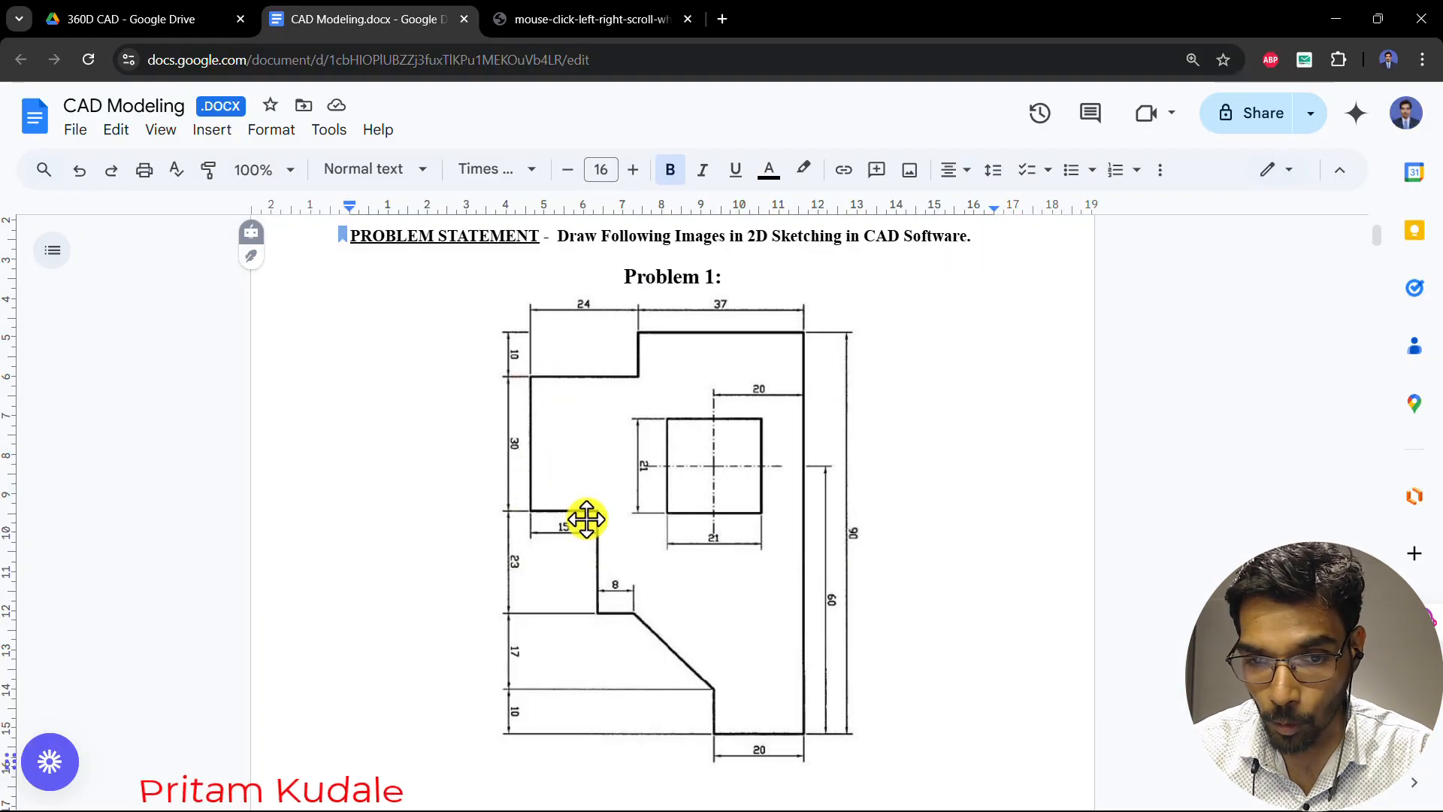
pyautogui.hotkey('alt', 'Tab')
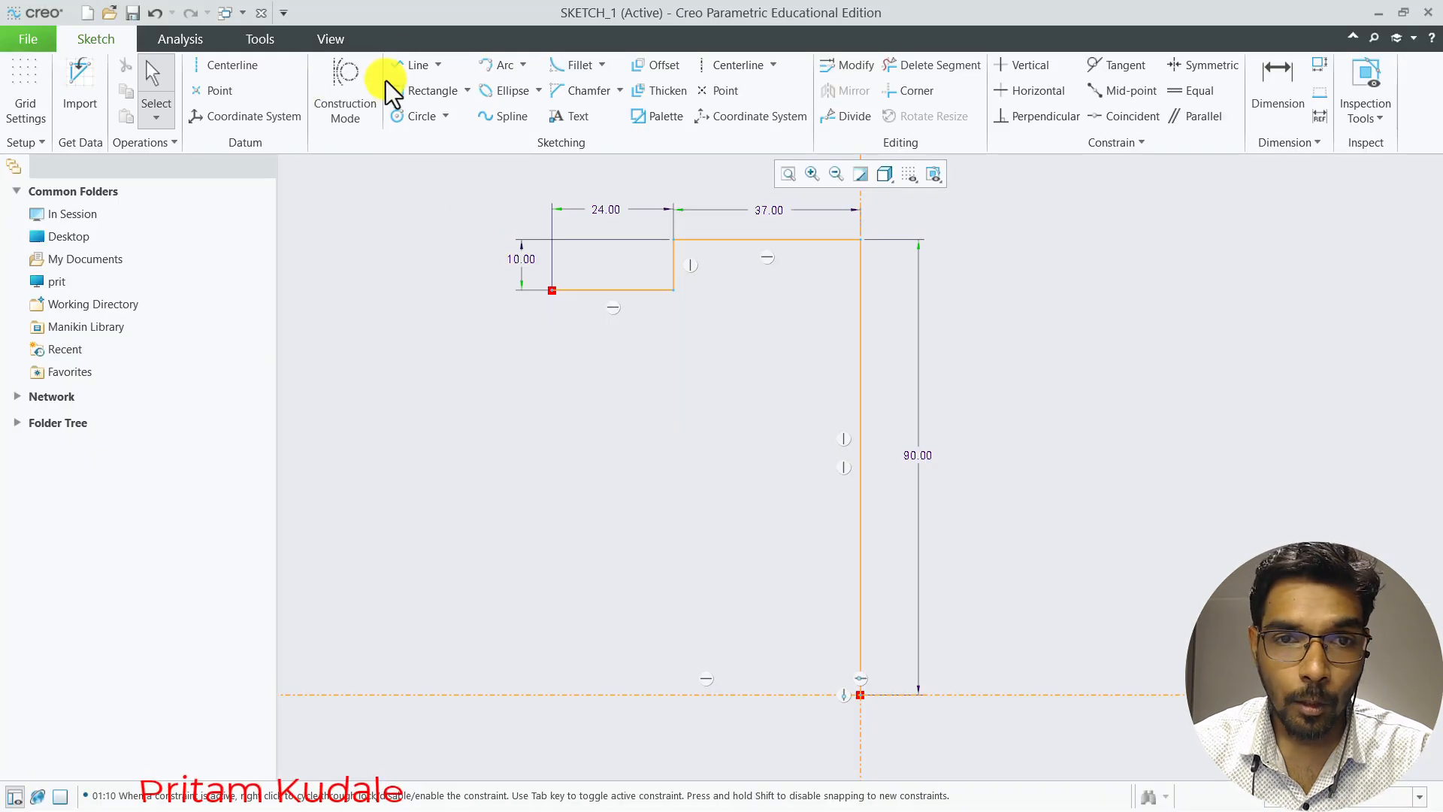
pyautogui.click(397, 64)
pyautogui.click(552, 291)
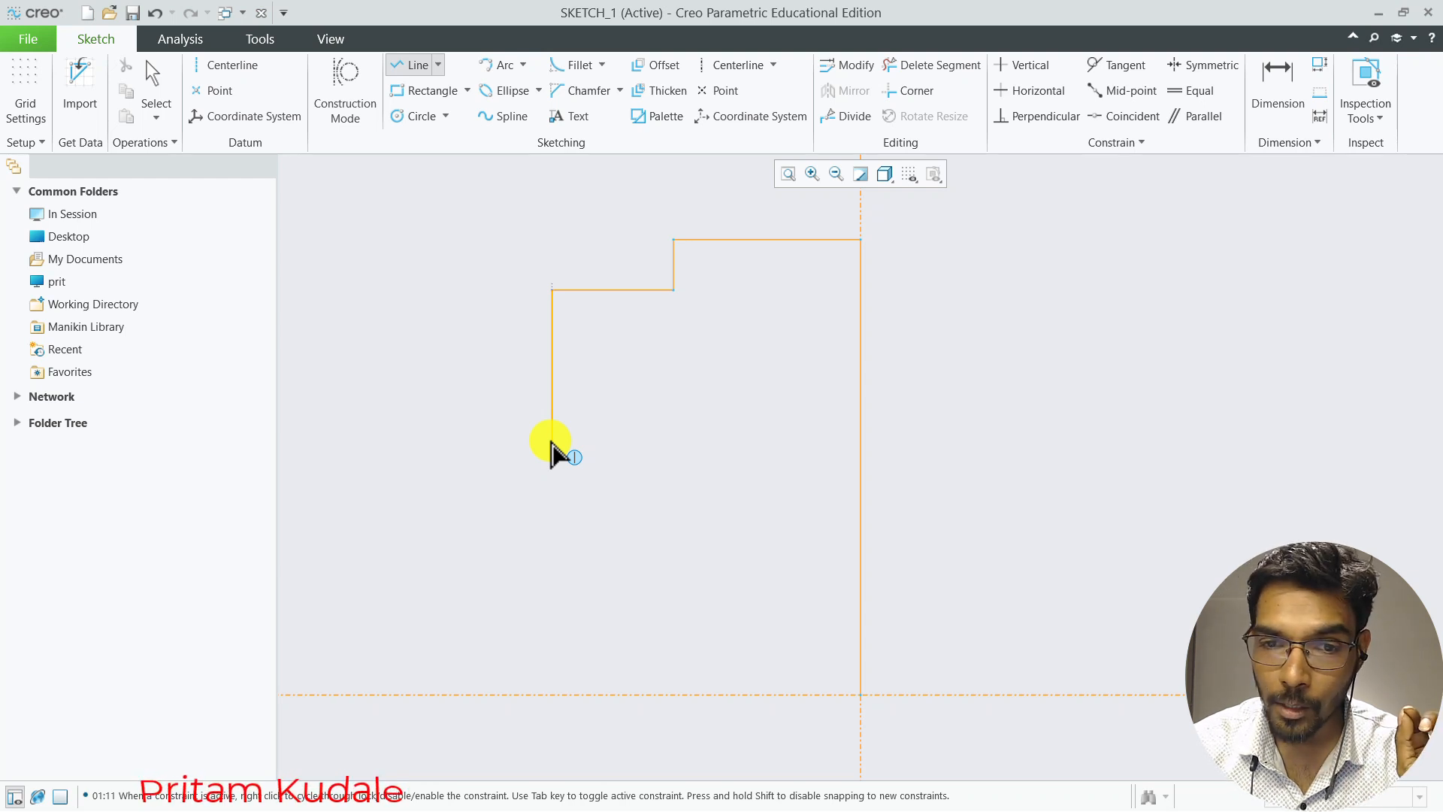
pyautogui.click(552, 442)
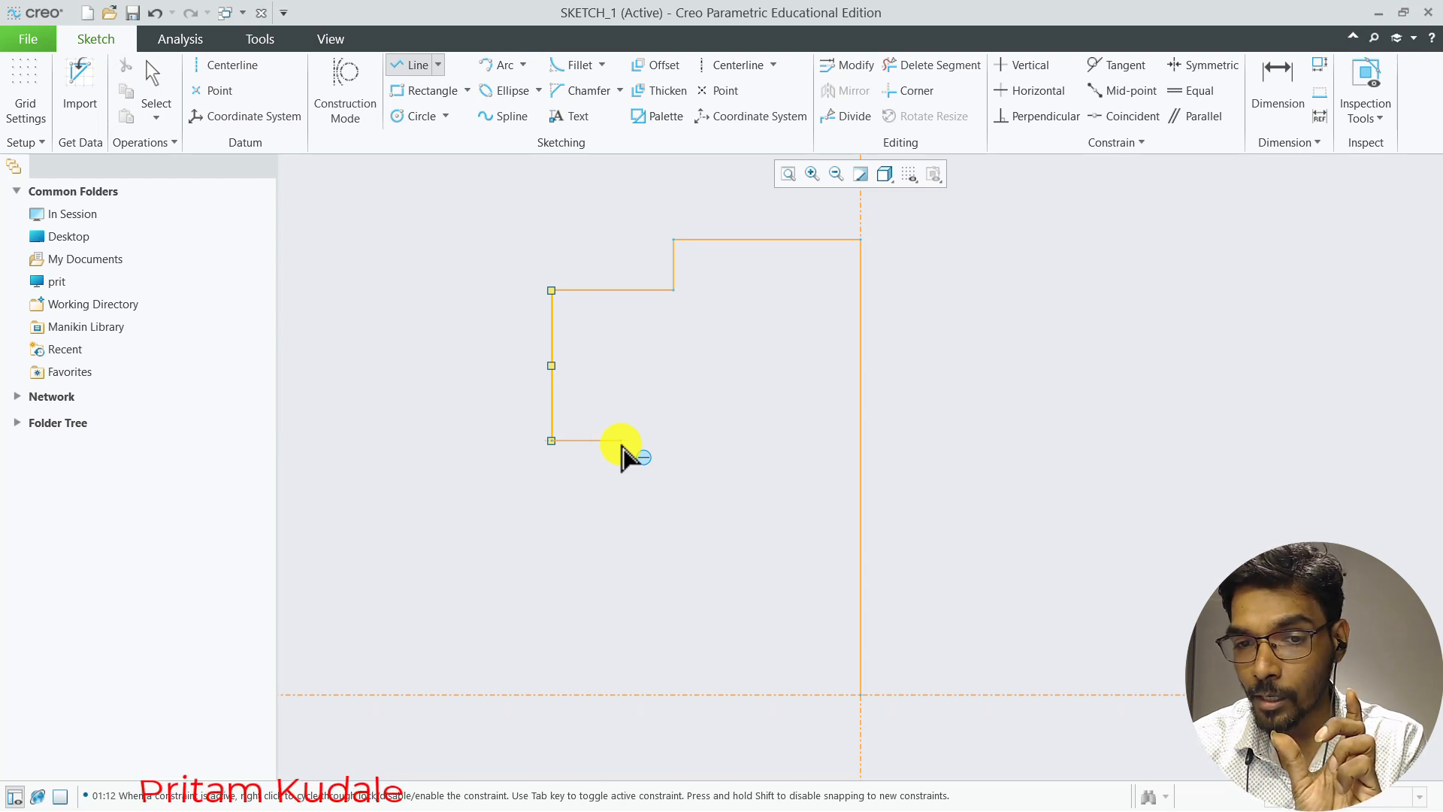
pyautogui.click(621, 442)
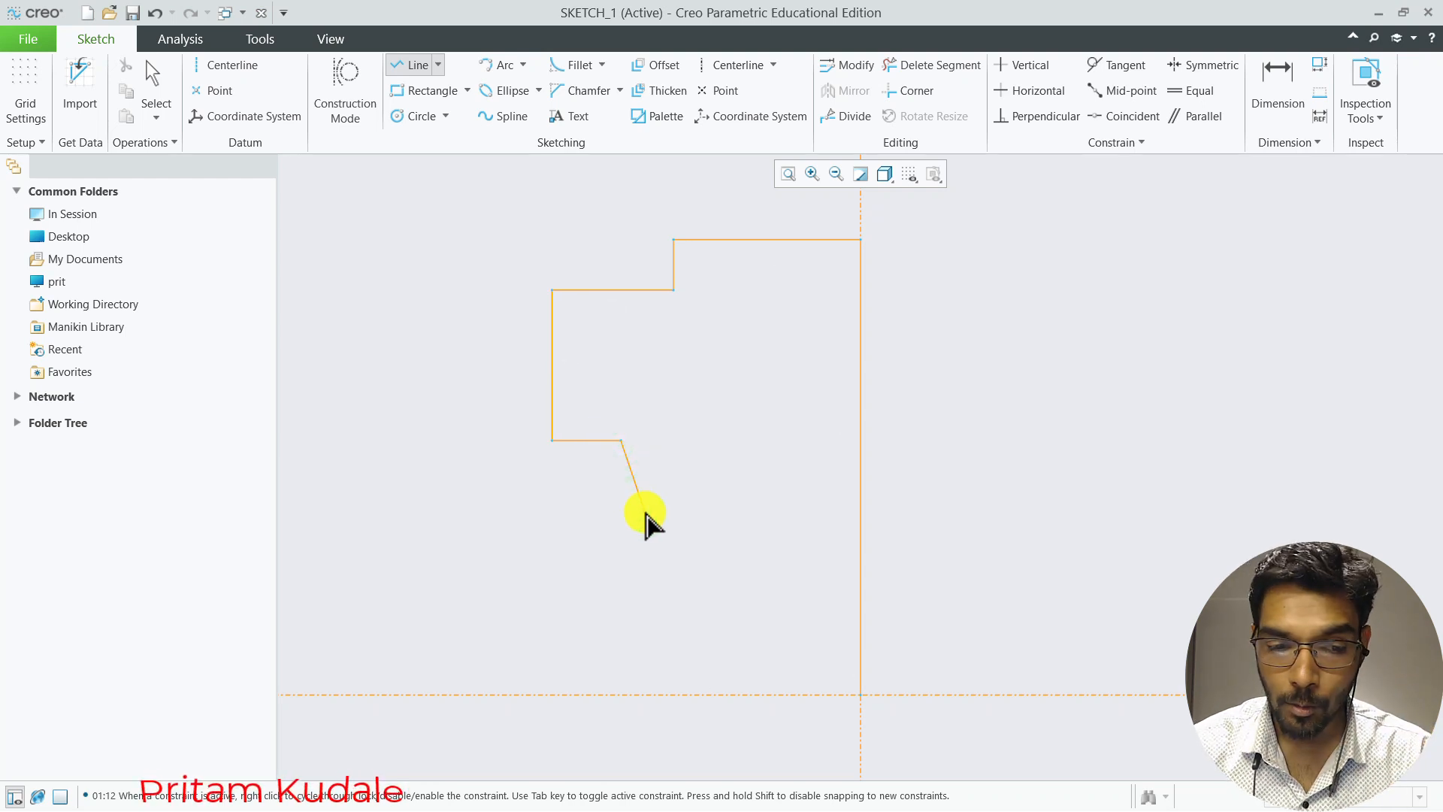
pyautogui.middleClick(641, 517)
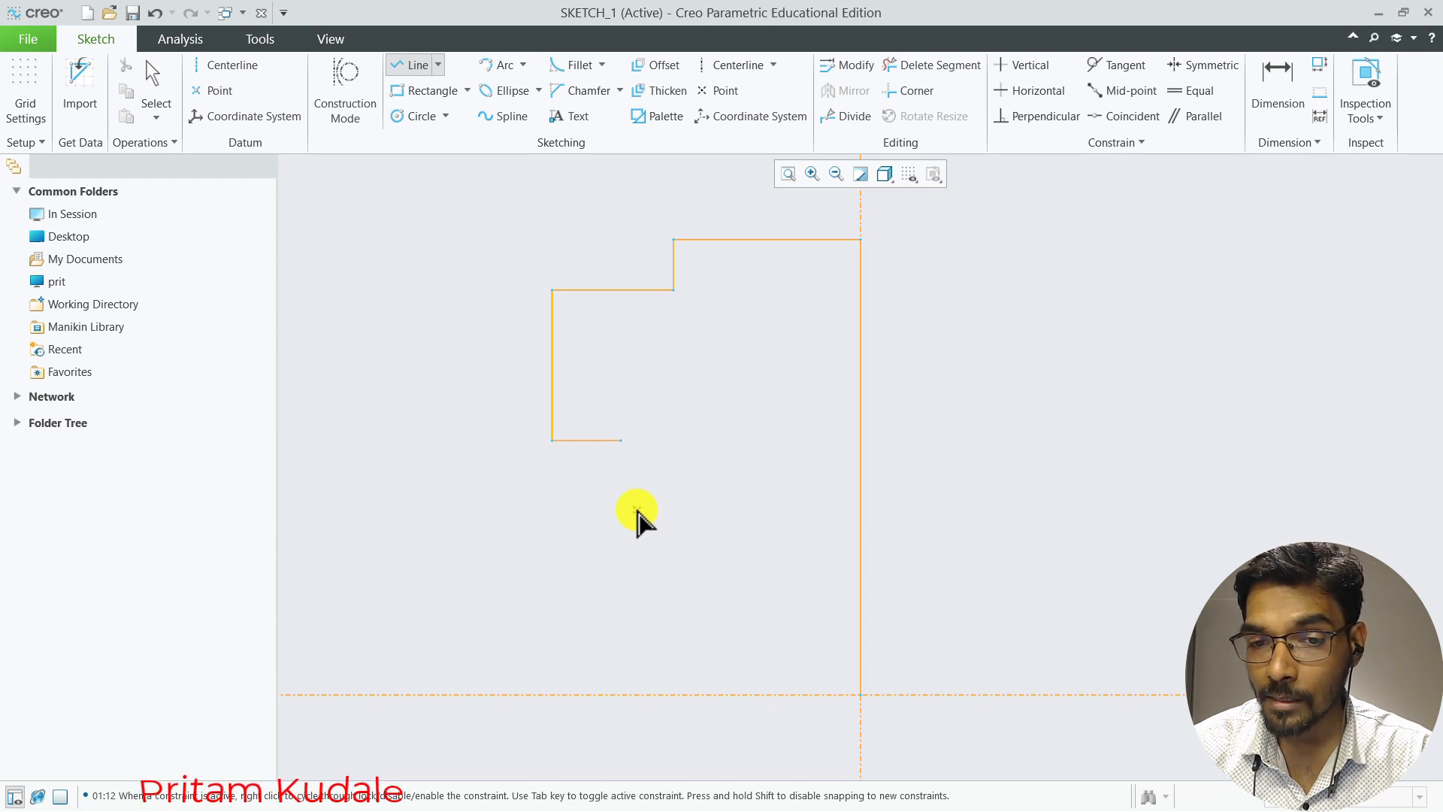
pyautogui.middleClick(639, 517)
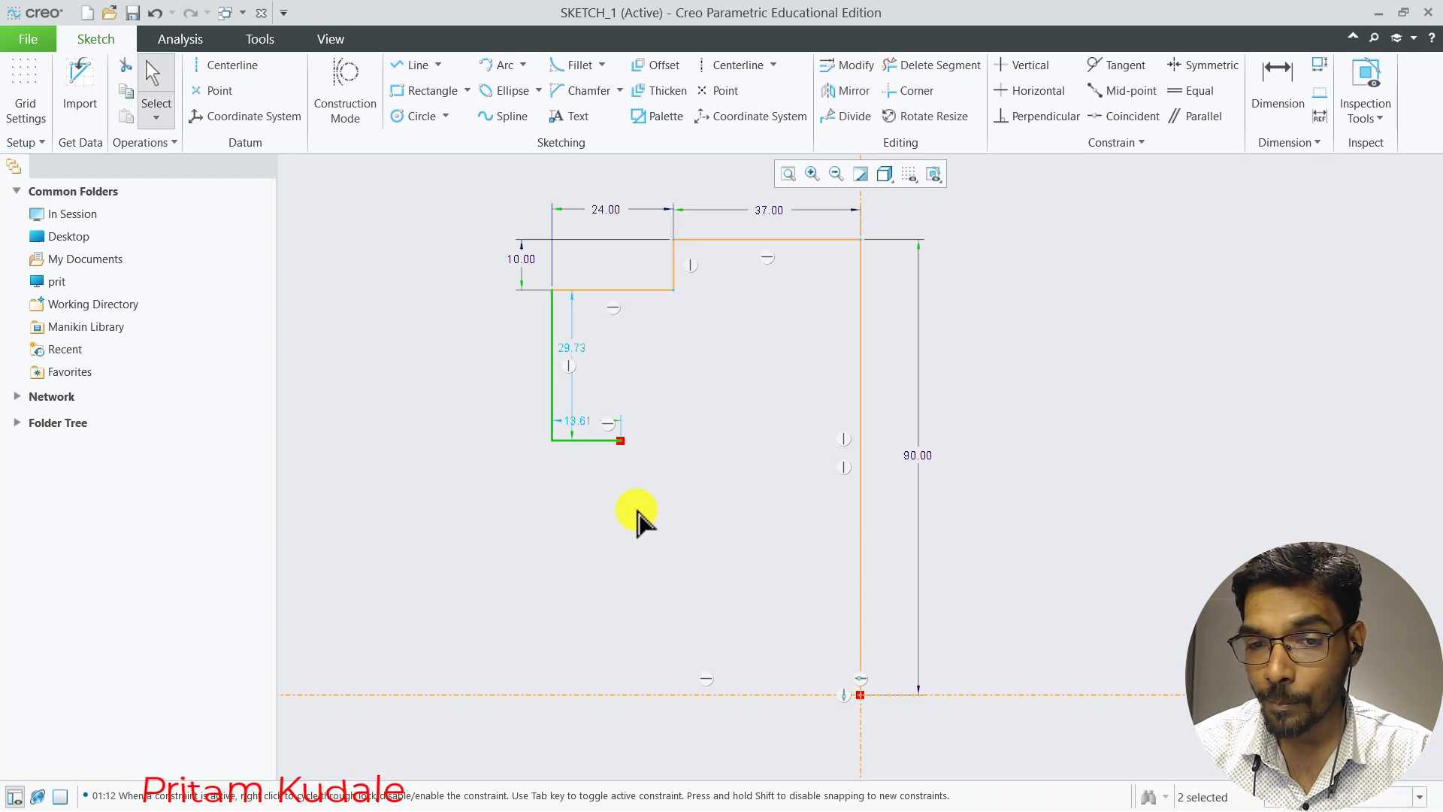
# Set the new vertical line's length to 30 and the horizontal line at its lower end to 15
pyautogui.doubleClick(571, 347)
pyautogui.write('30')
pyautogui.press('Return')
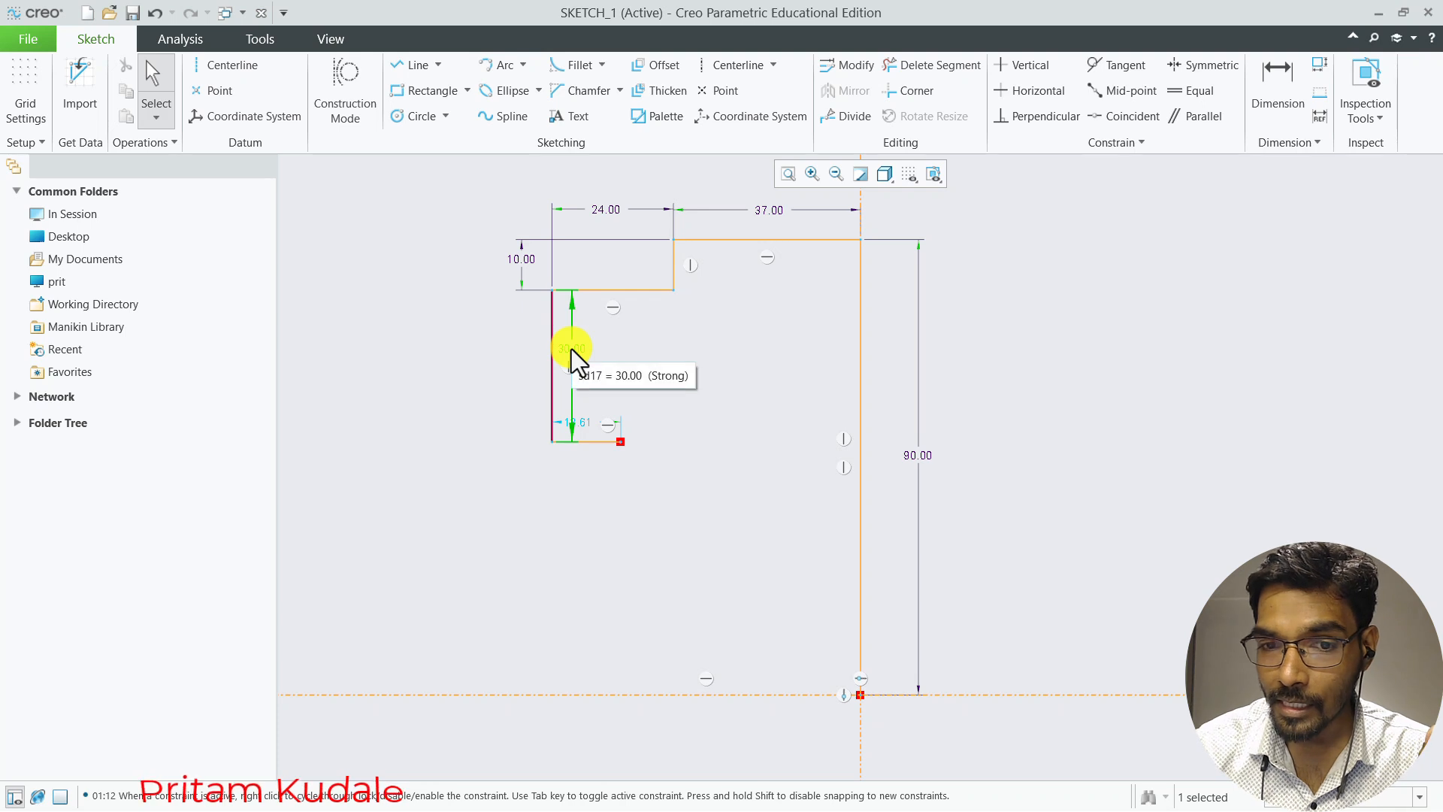
pyautogui.doubleClick(587, 423)
pyautogui.write('15')
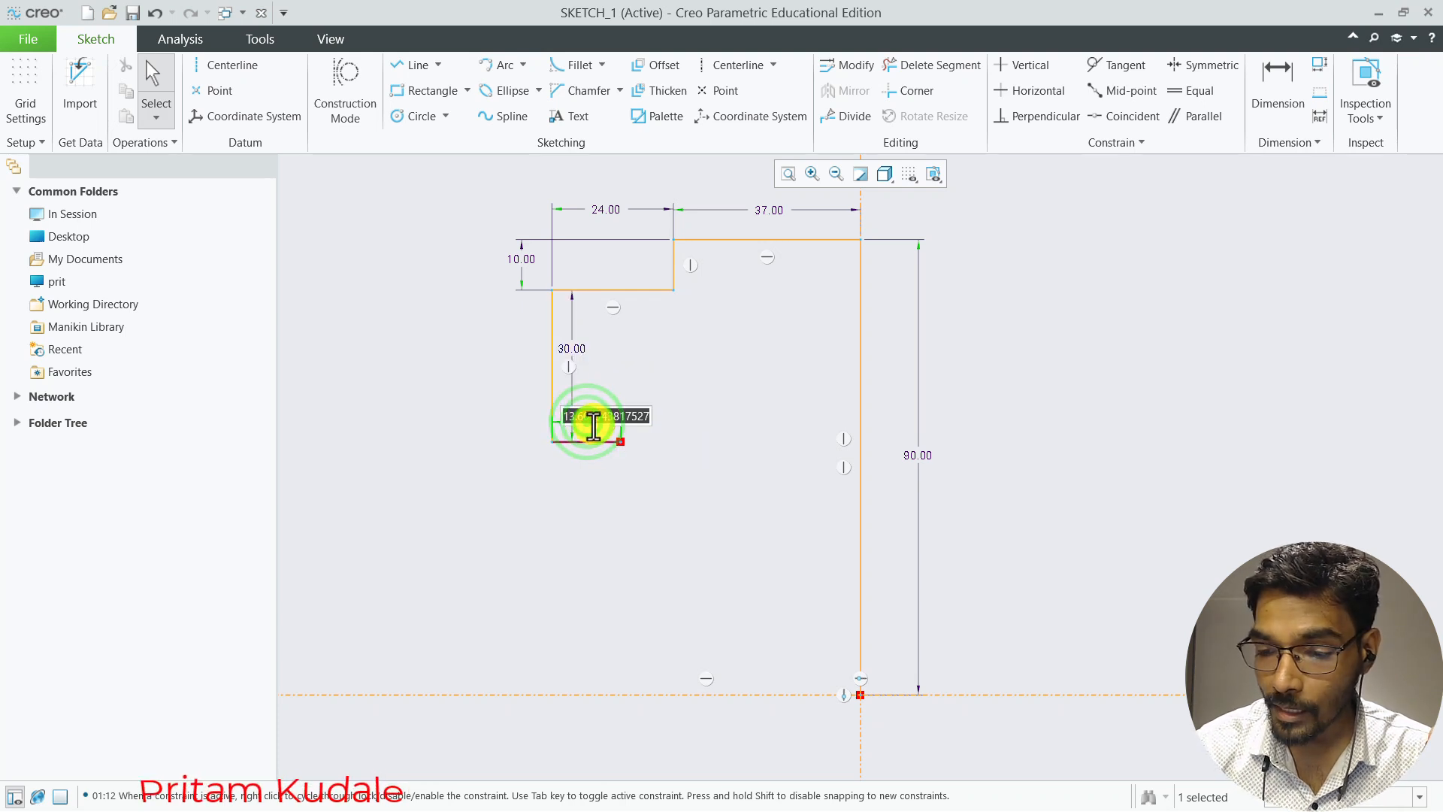
pyautogui.press('Return')
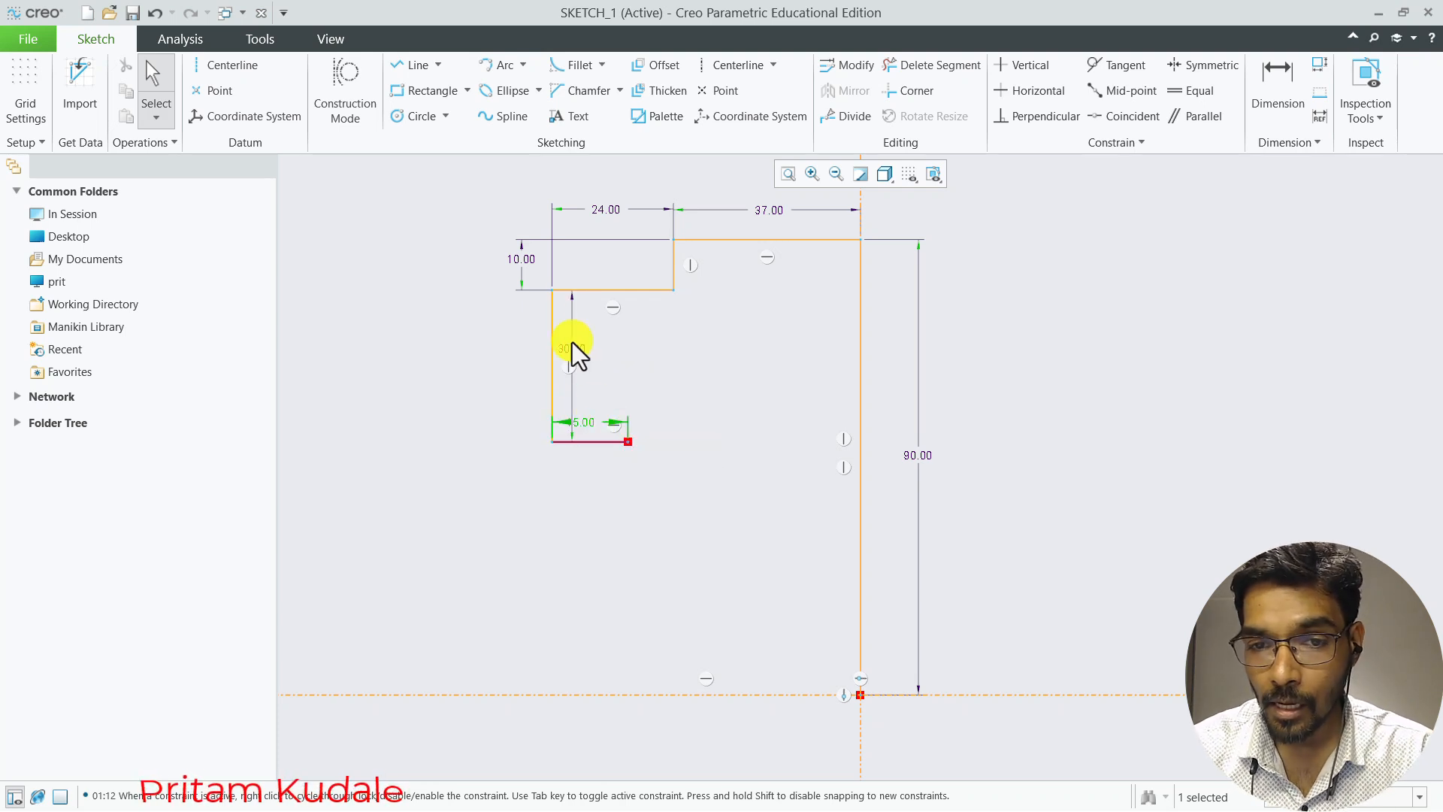
# Place the 30 dimension outside the profile beneath the 10 dimension, and the 15 dimension below its line
pyautogui.moveTo(572, 348); pyautogui.dragTo(522, 359)
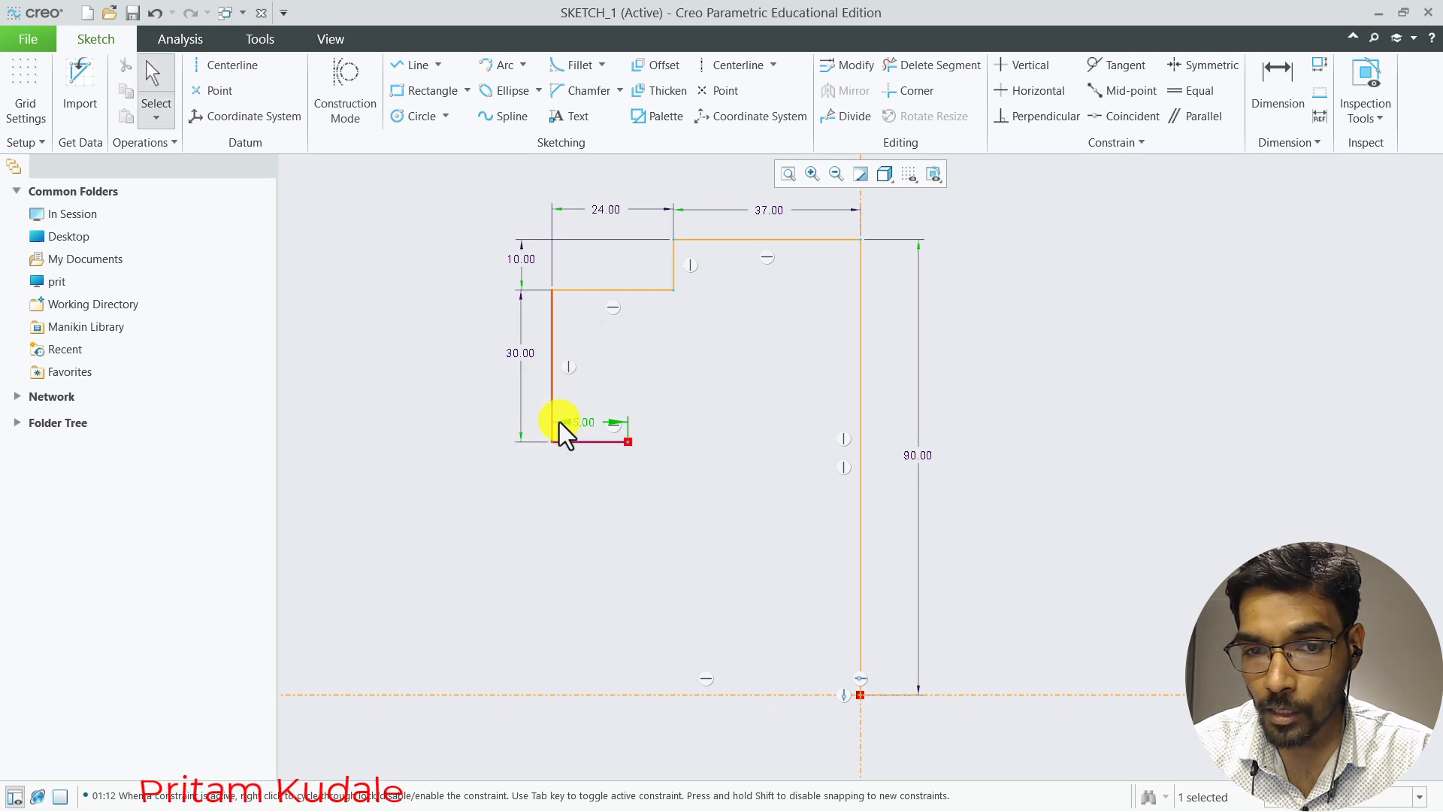
pyautogui.moveTo(593, 422); pyautogui.dragTo(588, 470)
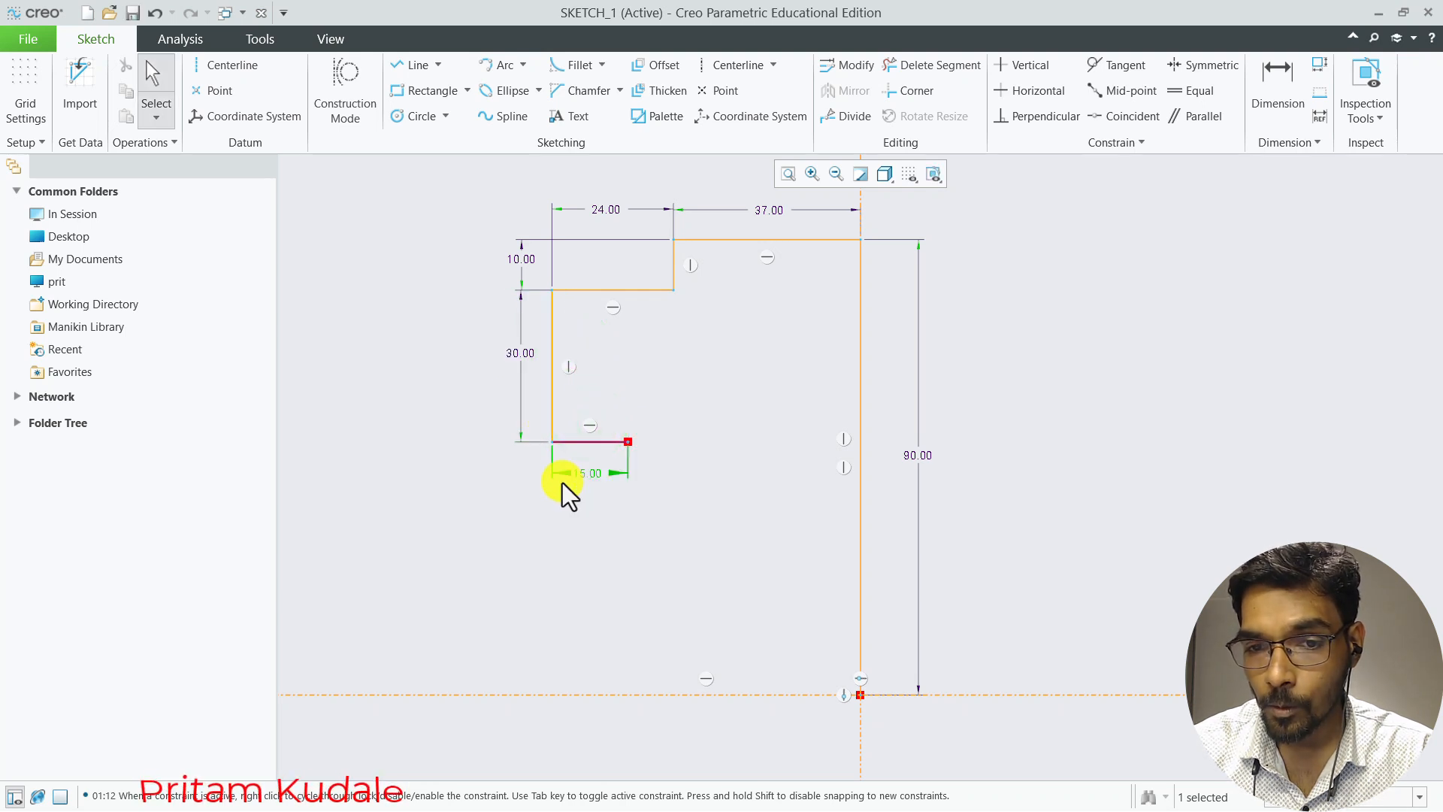
pyautogui.click(607, 519)
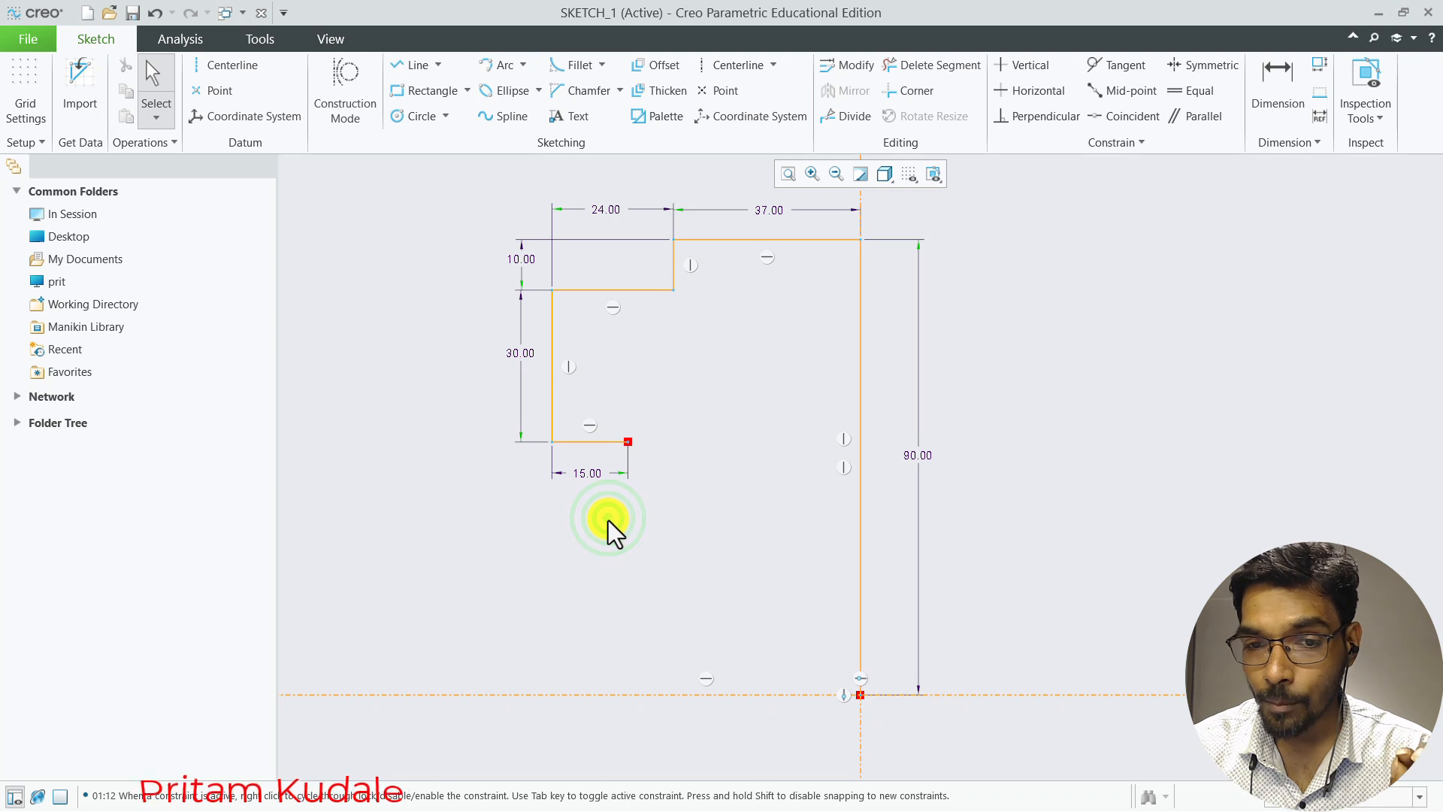
# Recheck the Problem 1 drawing, return to Creo Parametric, and draw lines about 24 down and 10 rightward from the 15 edge's free end
pyautogui.hotkey('alt', 'Tab')
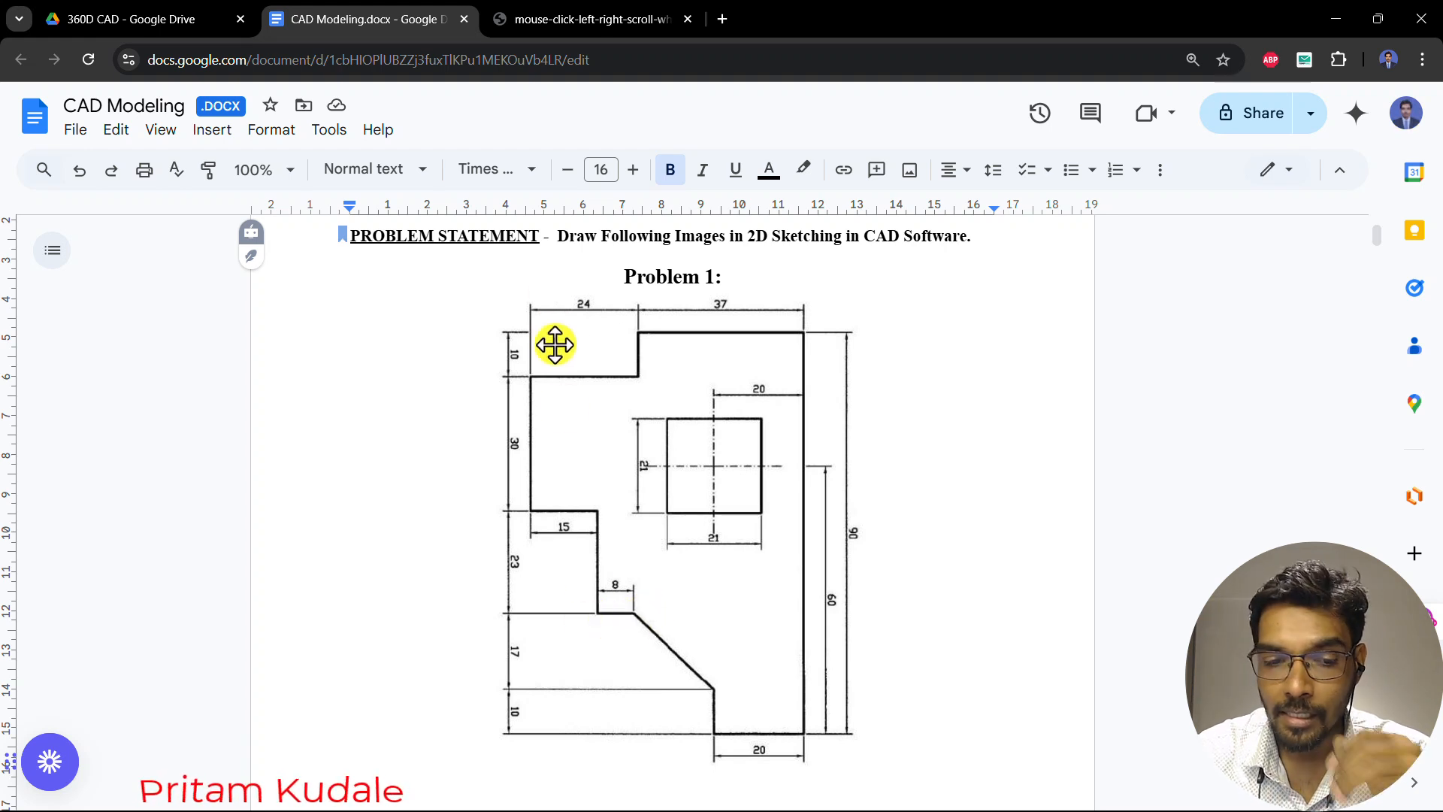
pyautogui.hotkey('alt', 'Tab')
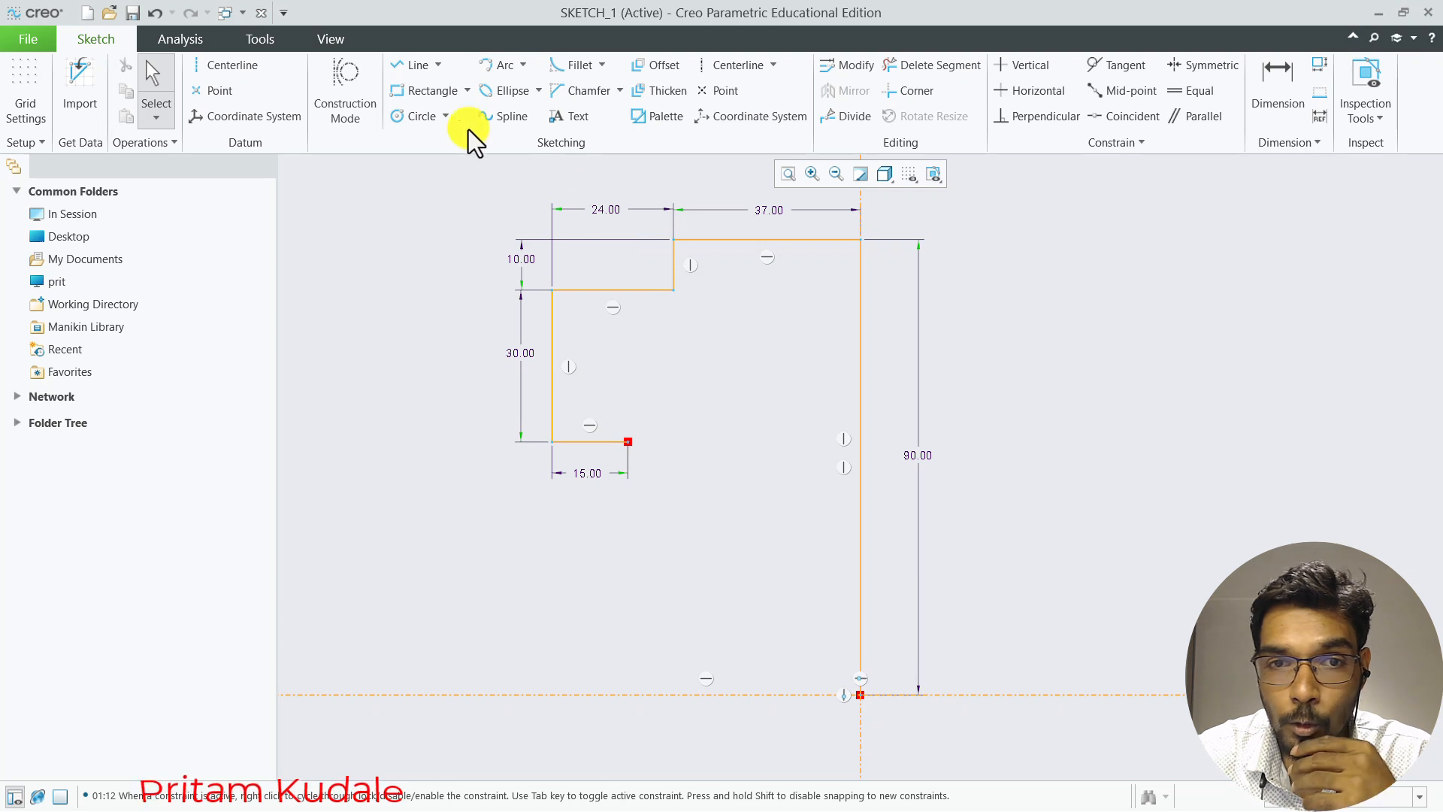
pyautogui.click(405, 66)
pyautogui.click(627, 441)
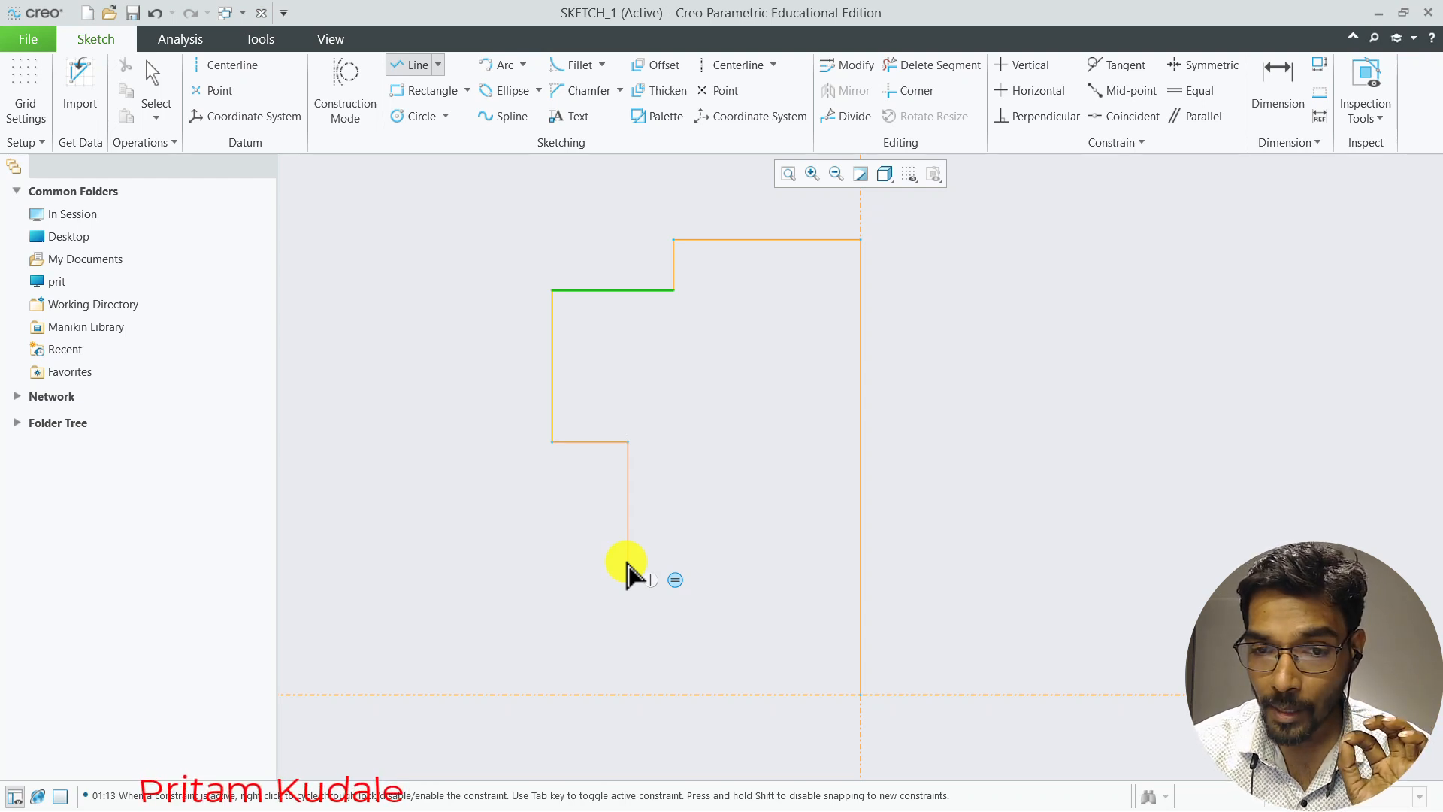
pyautogui.click(627, 565)
pyautogui.middleClick(615, 594)
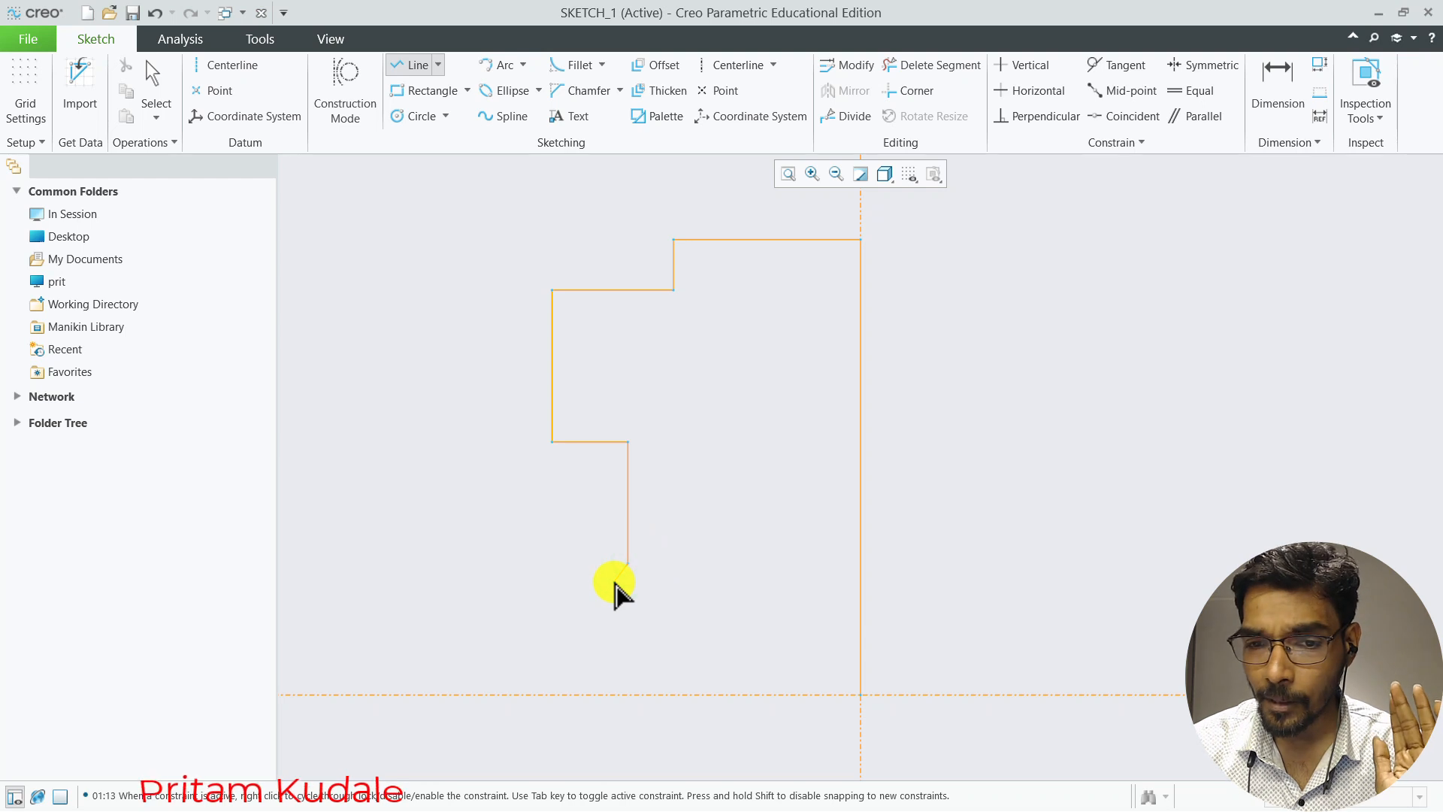
pyautogui.click(628, 568)
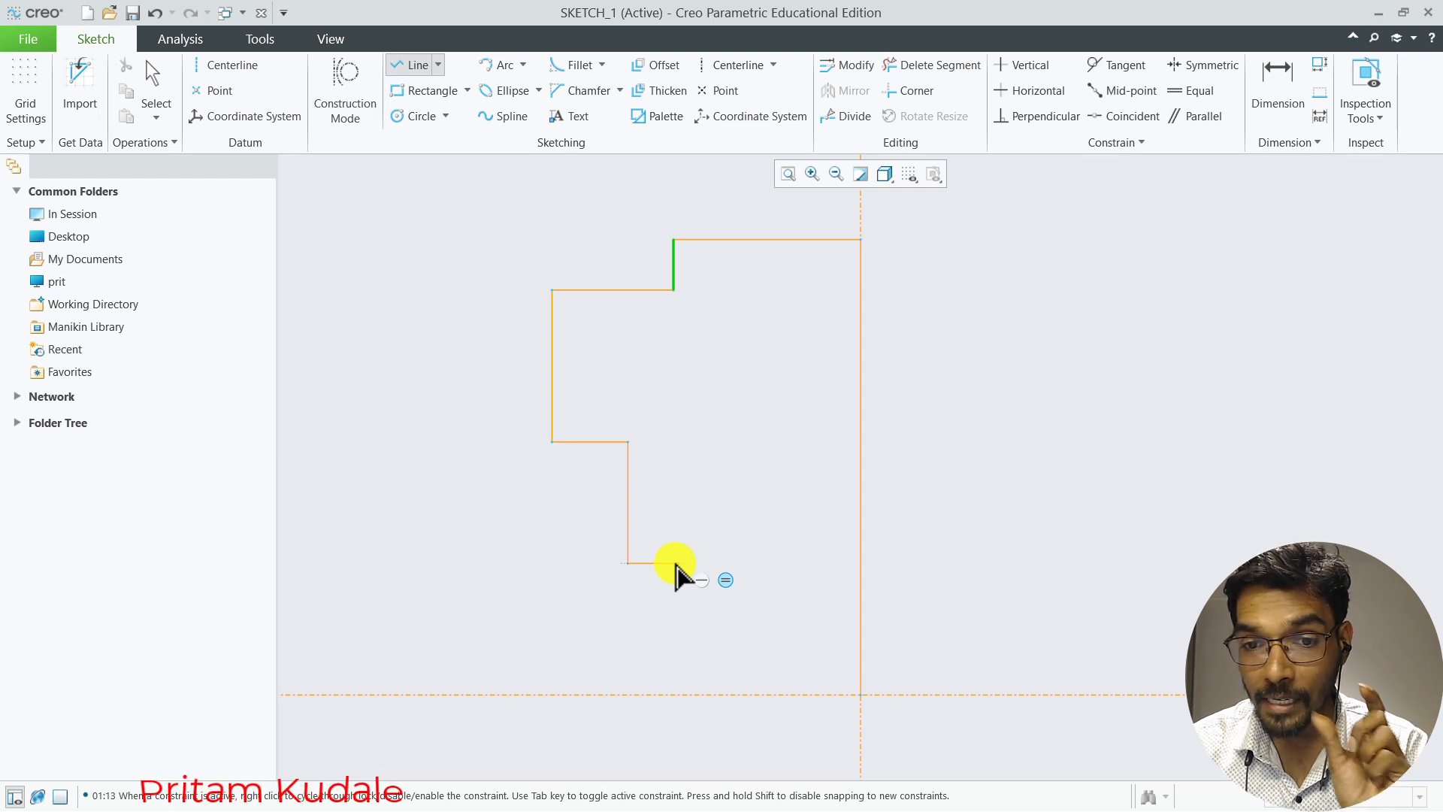
pyautogui.click(675, 565)
pyautogui.middleClick(675, 565)
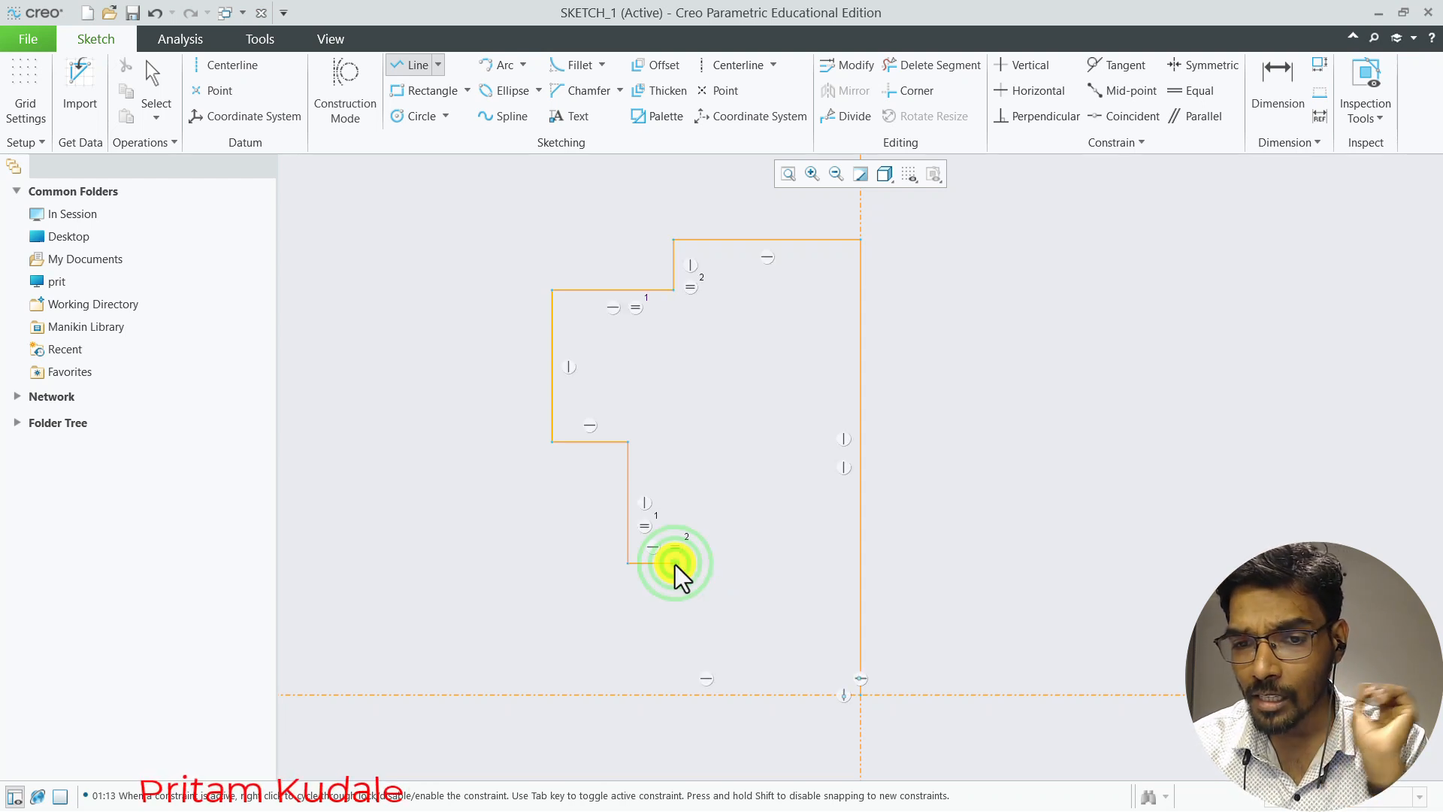
pyautogui.middleClick(674, 565)
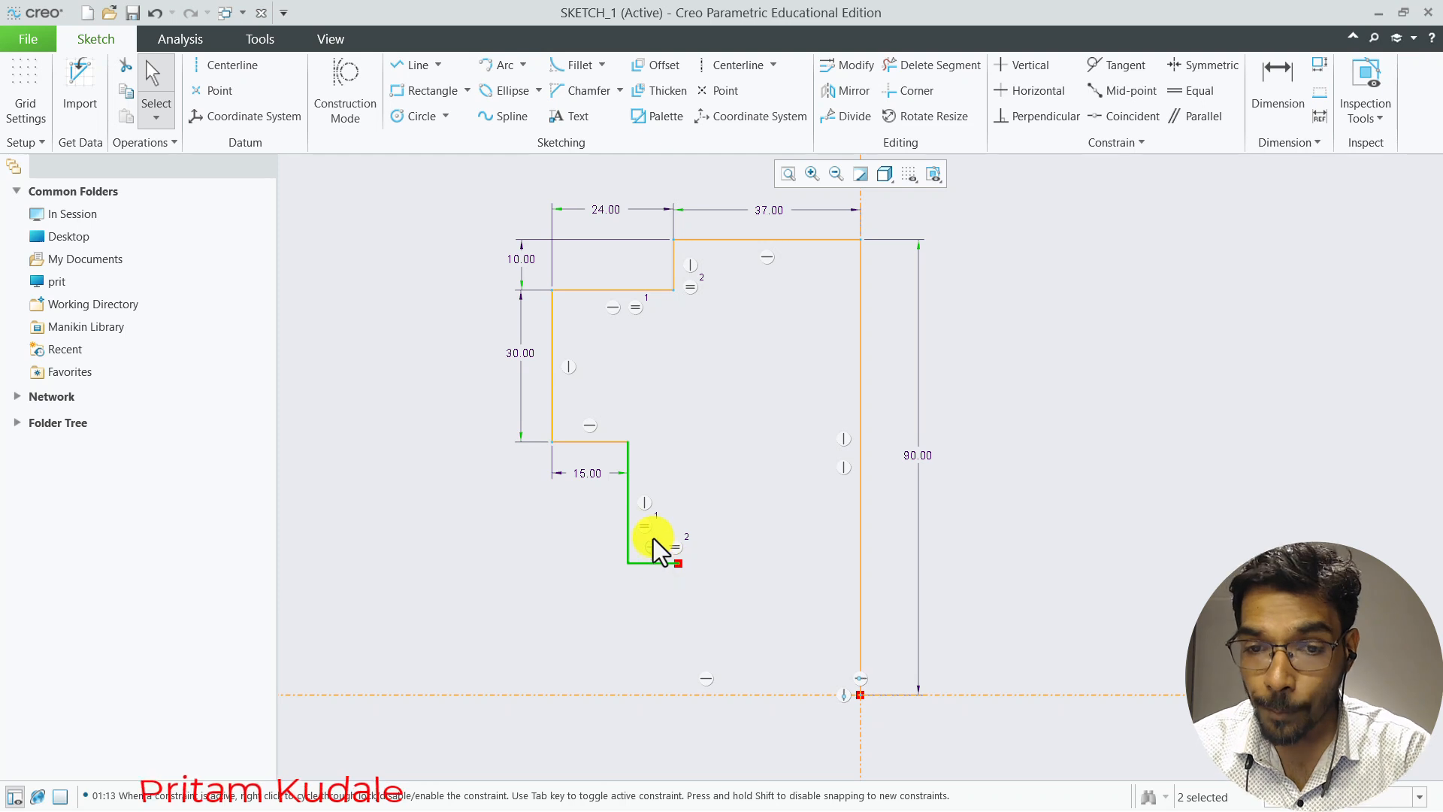
# Inspect the equal-length constraint pairs and delete the one linking the new vertical line to the 24 edge
pyautogui.click(644, 526)
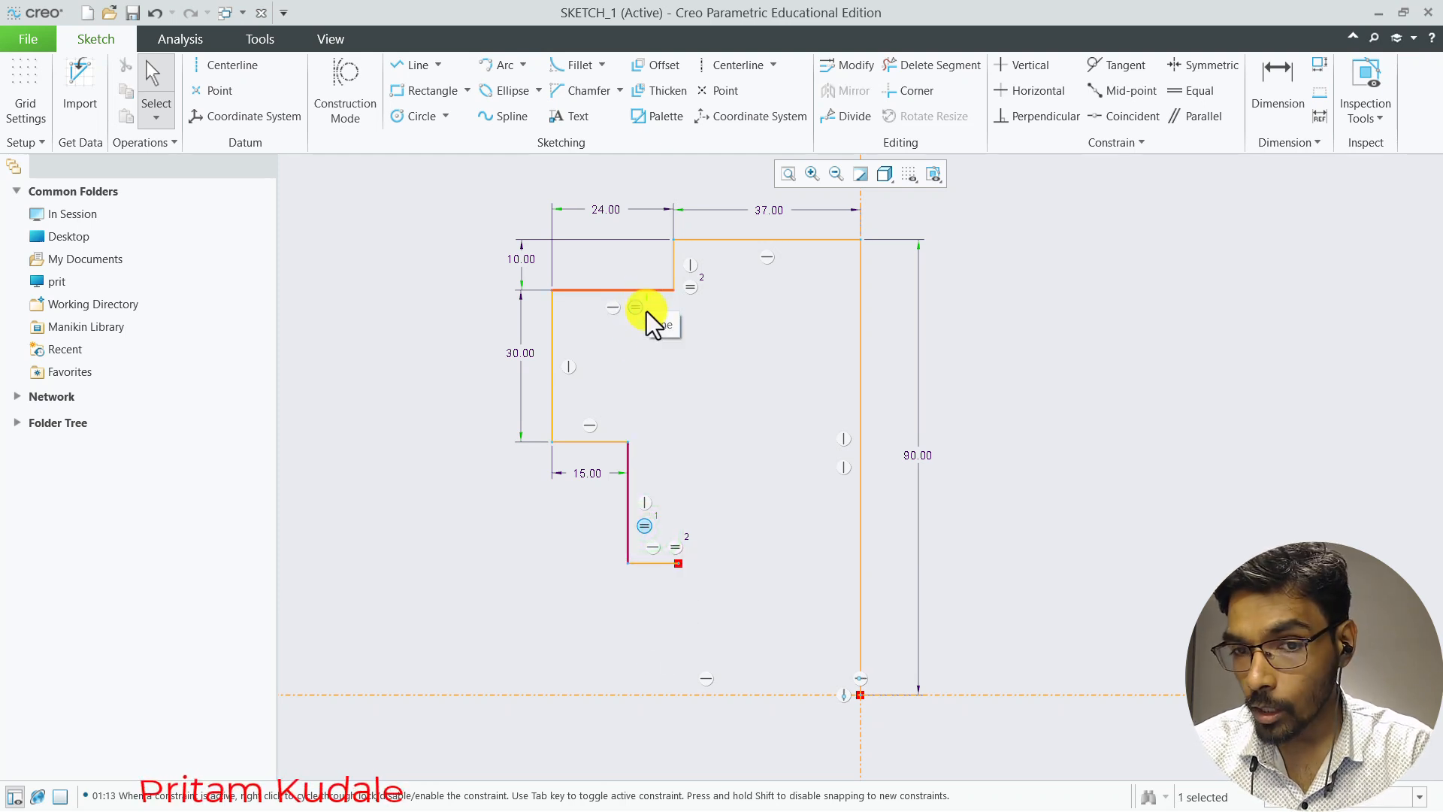
pyautogui.click(675, 550)
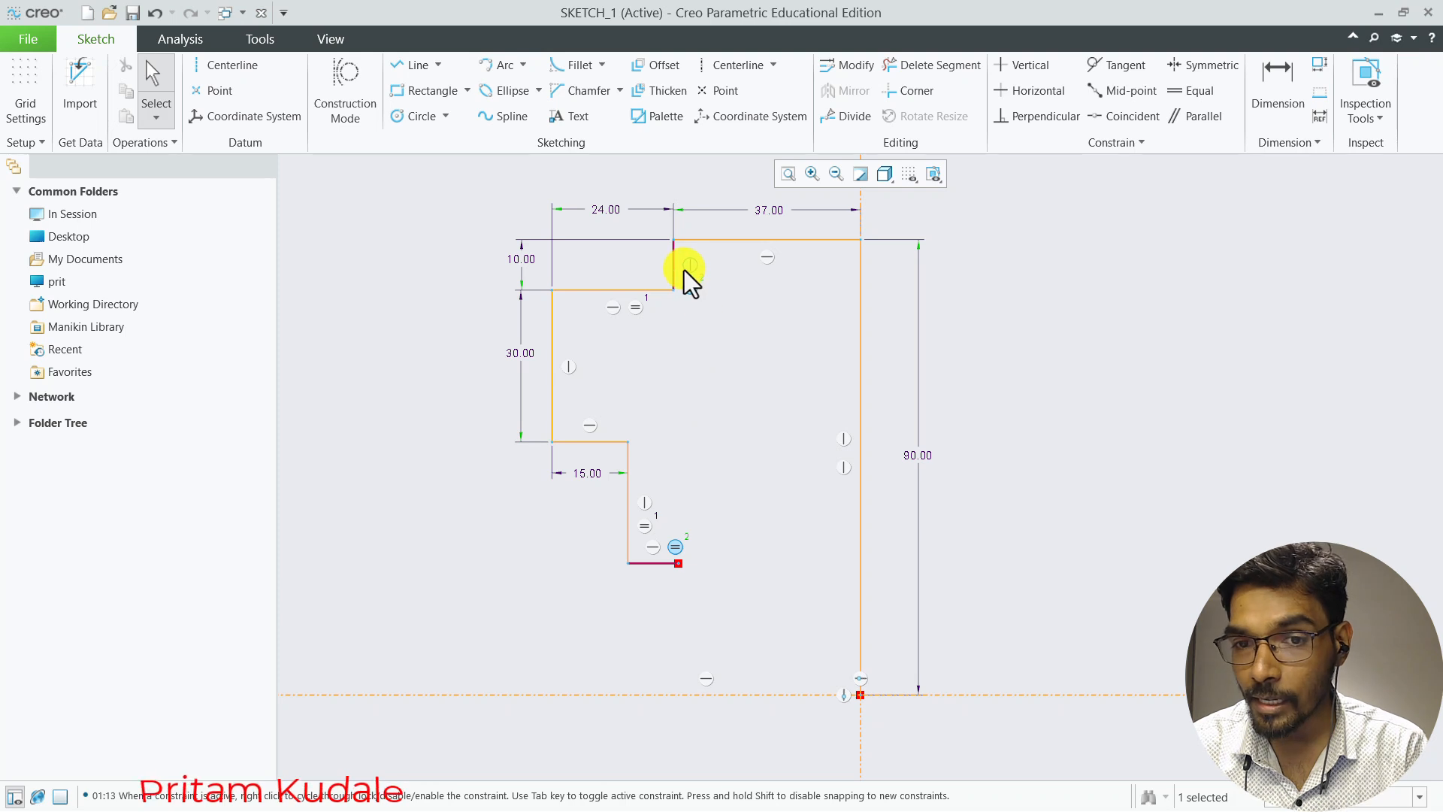
pyautogui.click(644, 526)
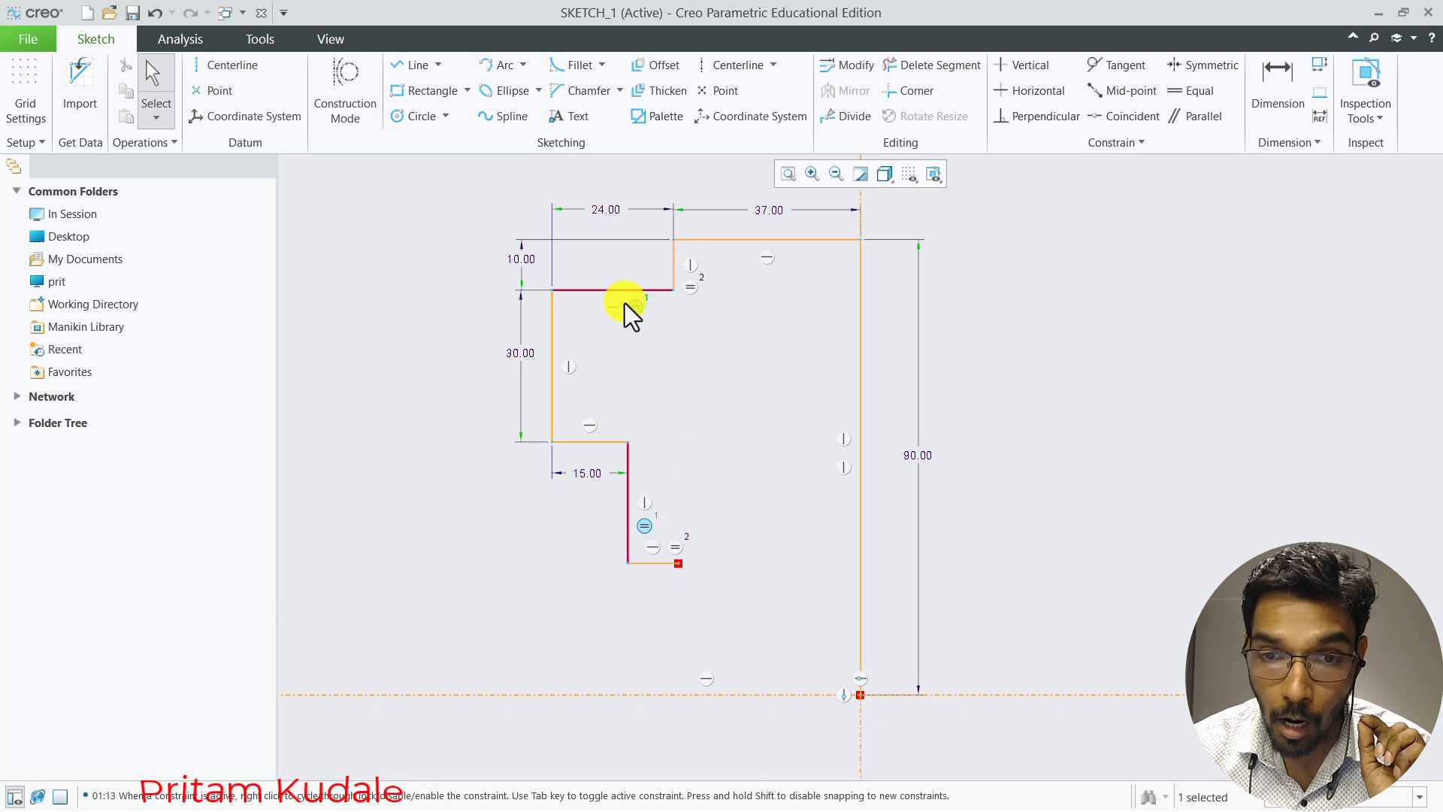
pyautogui.click(602, 534)
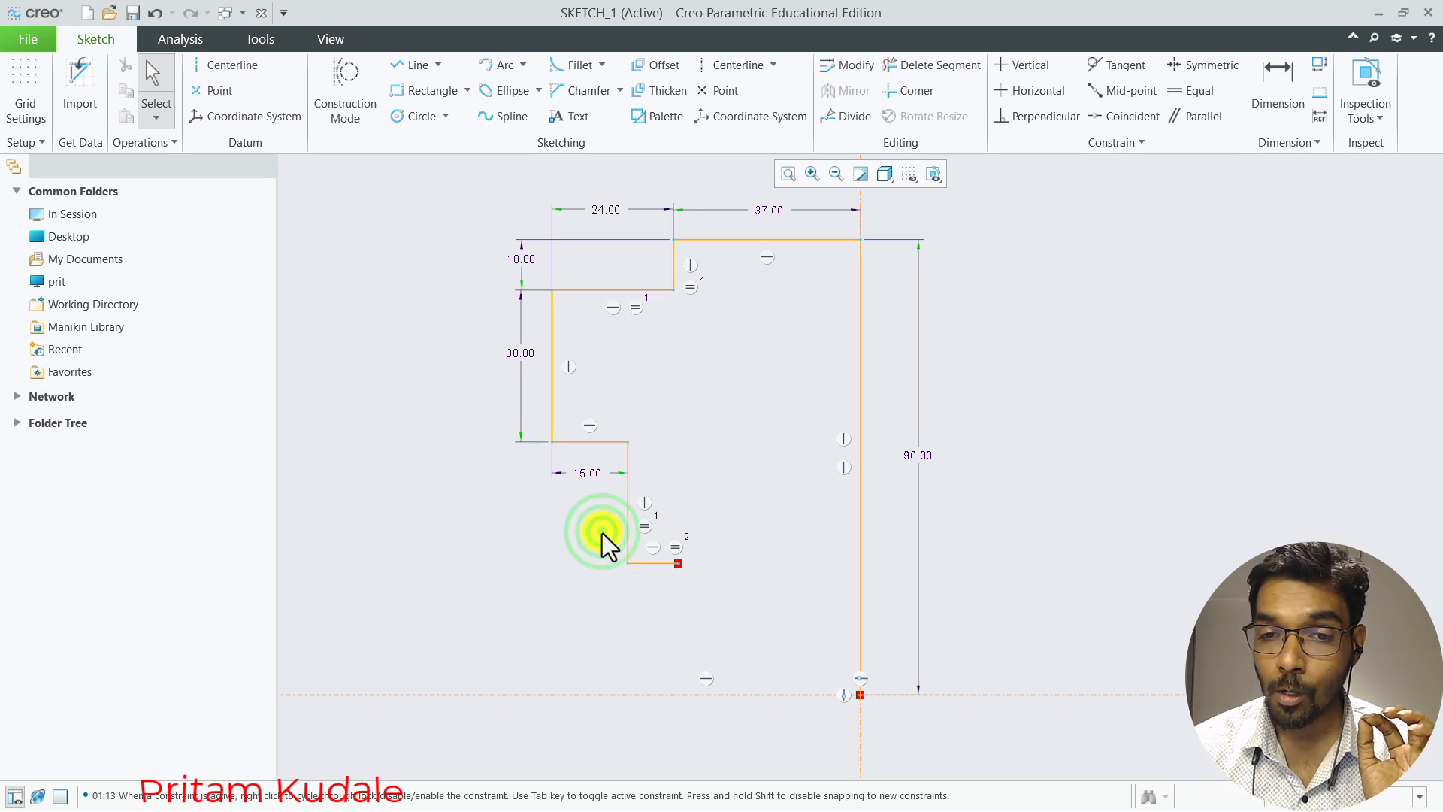
pyautogui.click(644, 526)
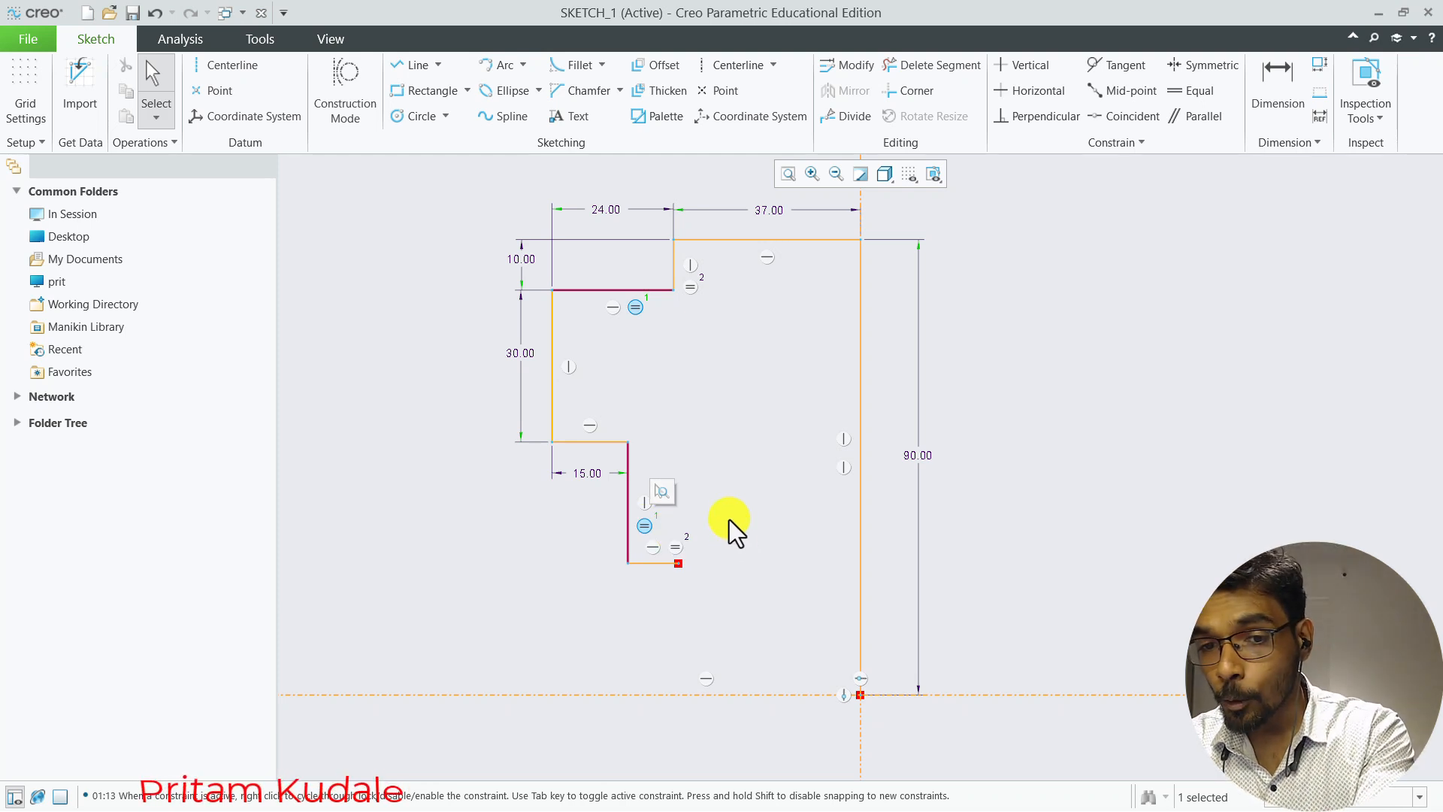
pyautogui.press('Delete')
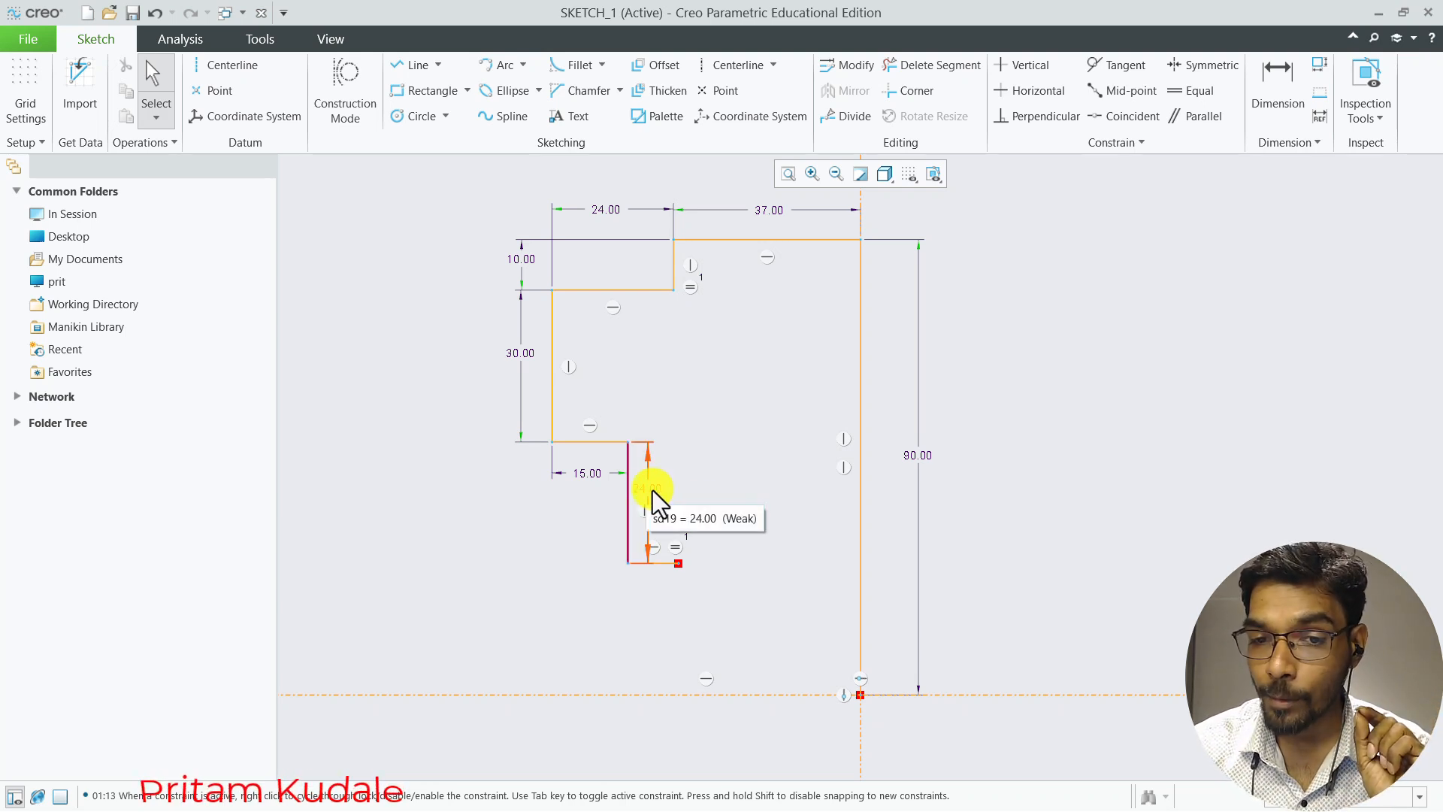
# Move the new vertical line's dimension outside the profile and set its length to 23
pyautogui.moveTo(652, 490); pyautogui.dragTo(588, 511)
pyautogui.doubleClick(589, 511)
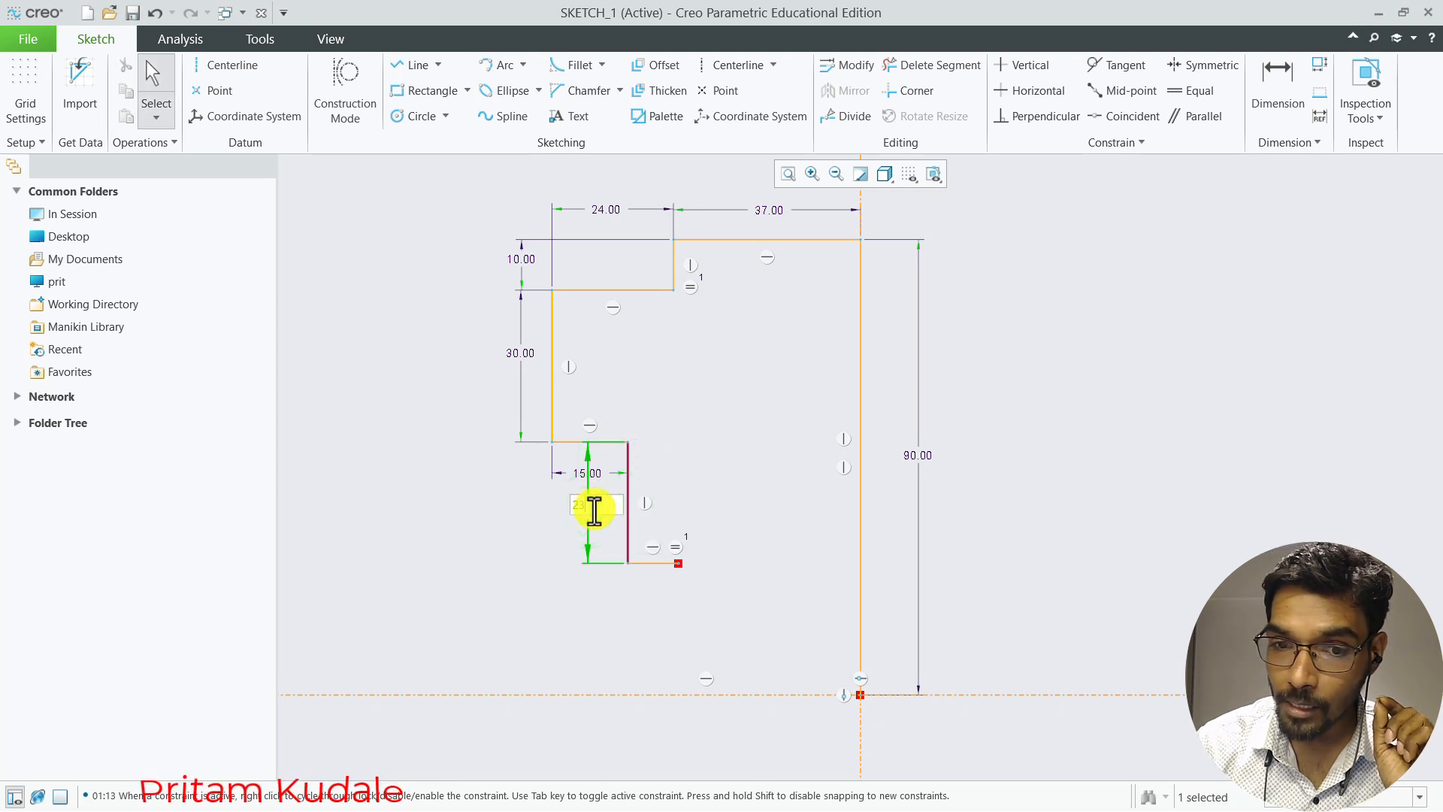
pyautogui.write('23')
pyautogui.press('Return')
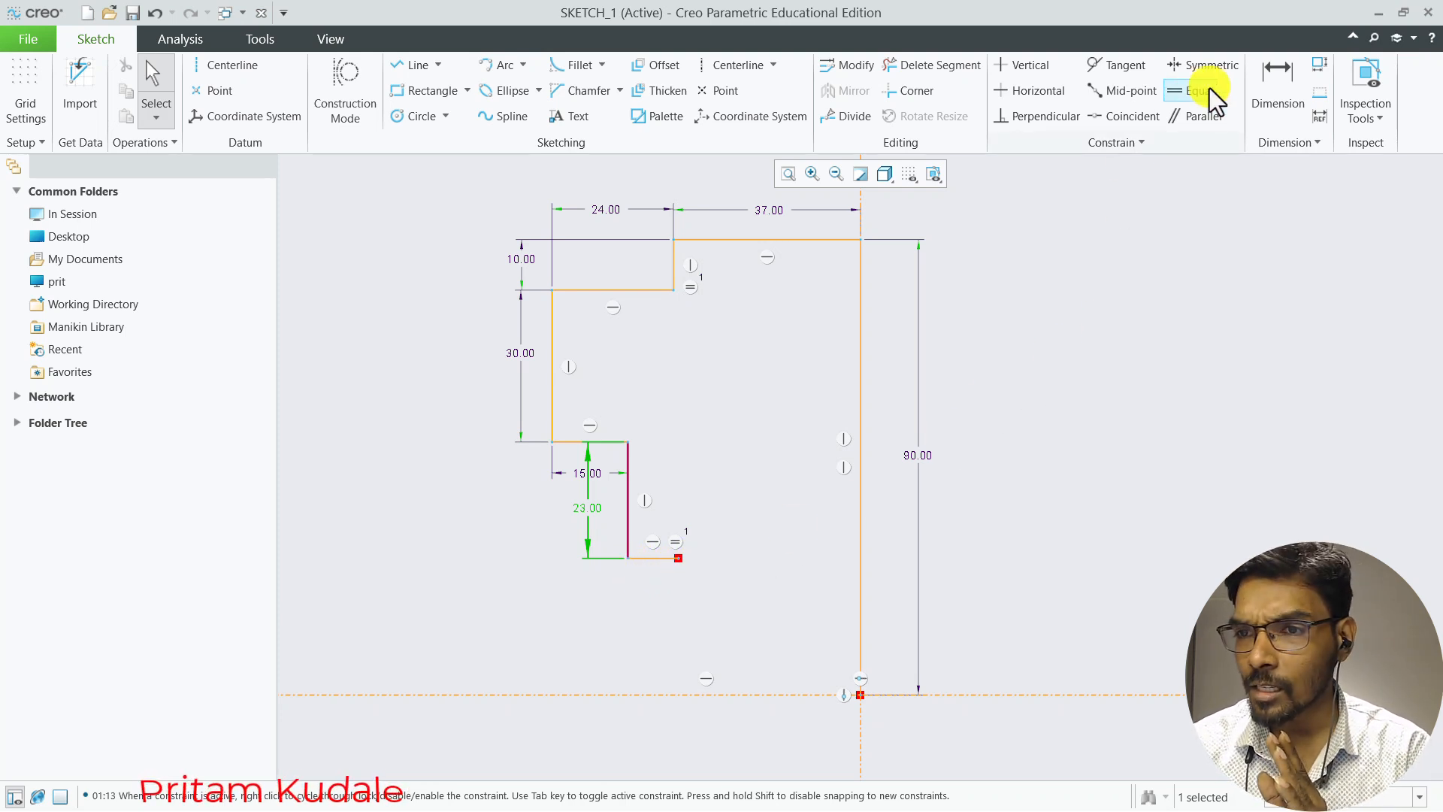
# Dimension the length of the short horizontal line at the 23 edge's lower end, placing the dimension below it
pyautogui.click(1276, 71)
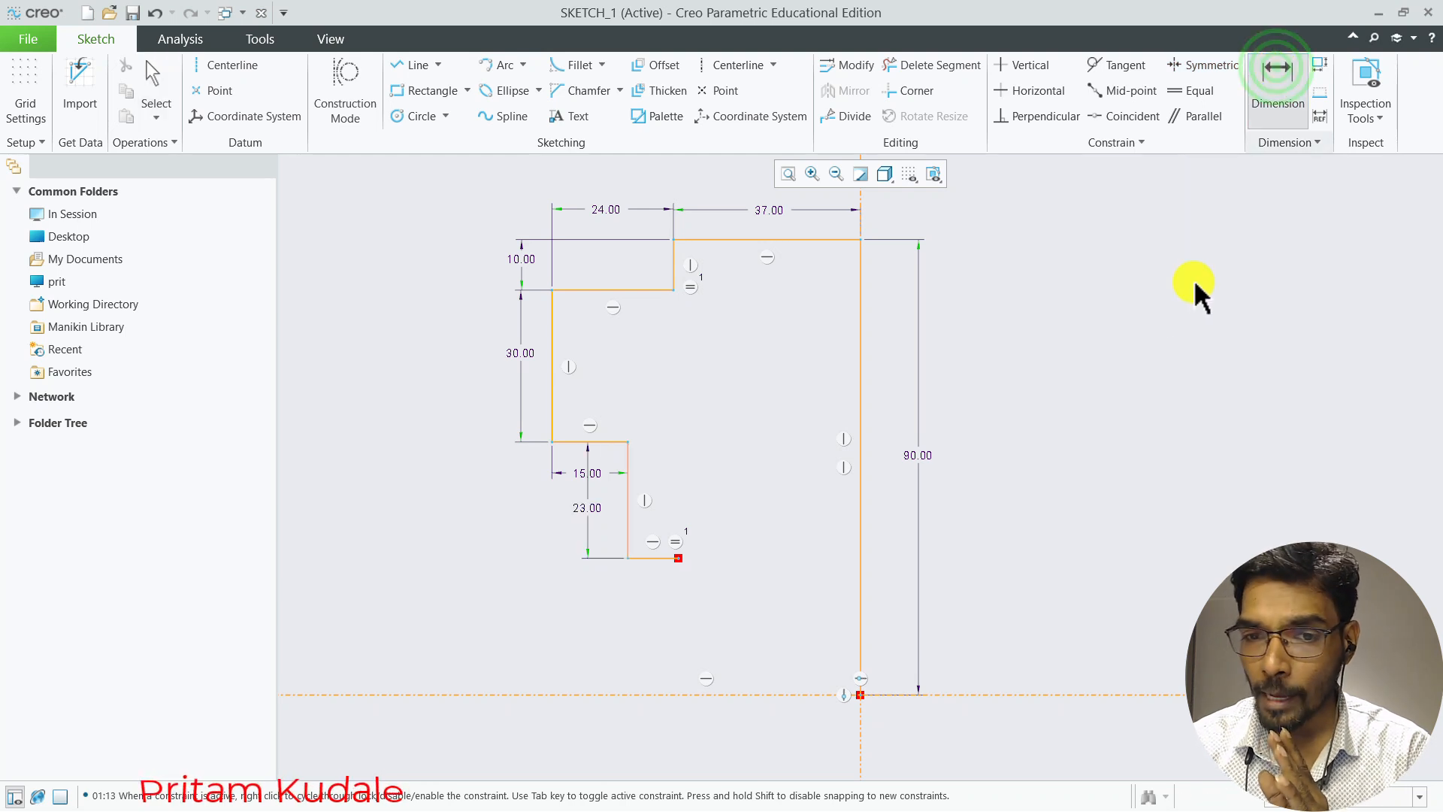
pyautogui.click(623, 558)
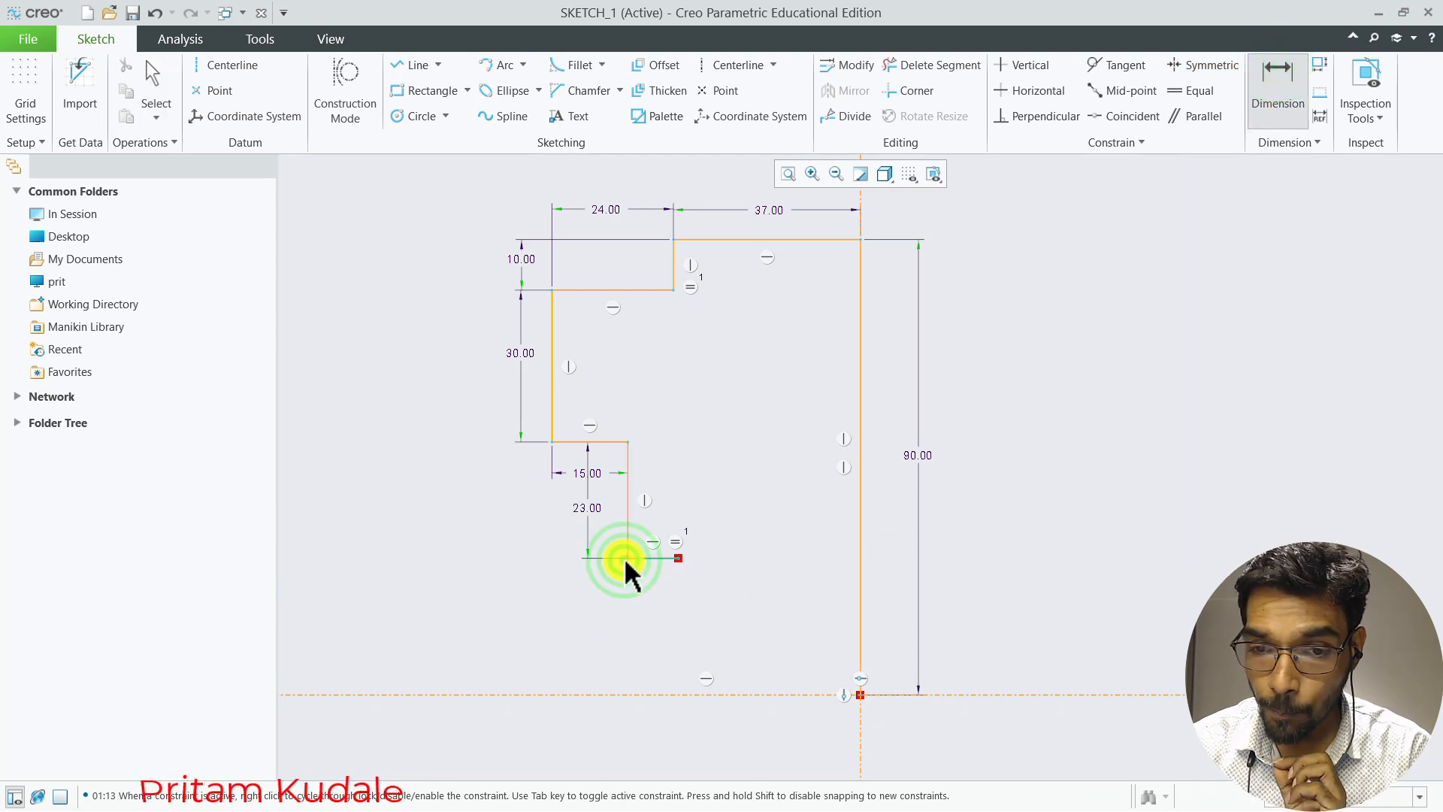
pyautogui.click(679, 560)
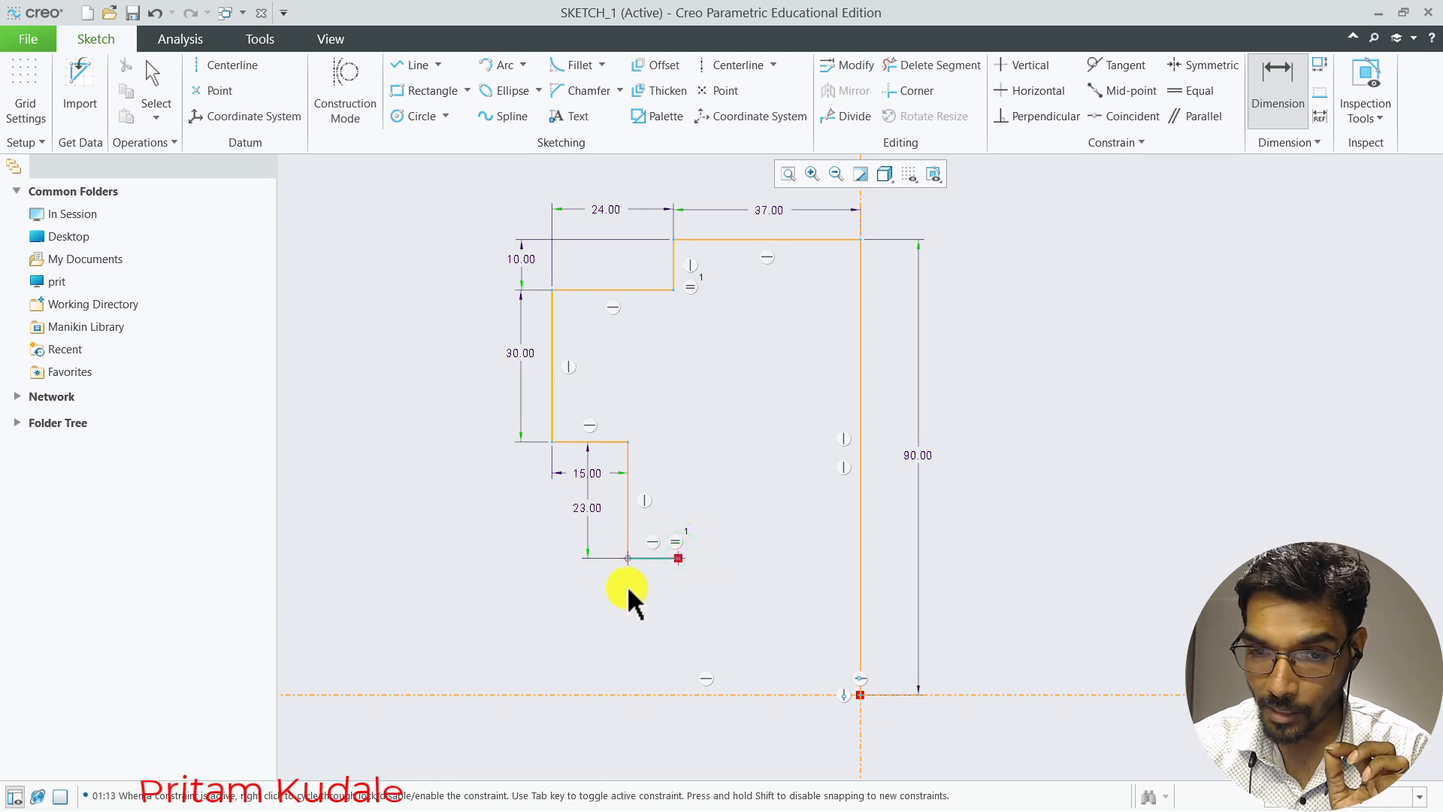
pyautogui.click(677, 558)
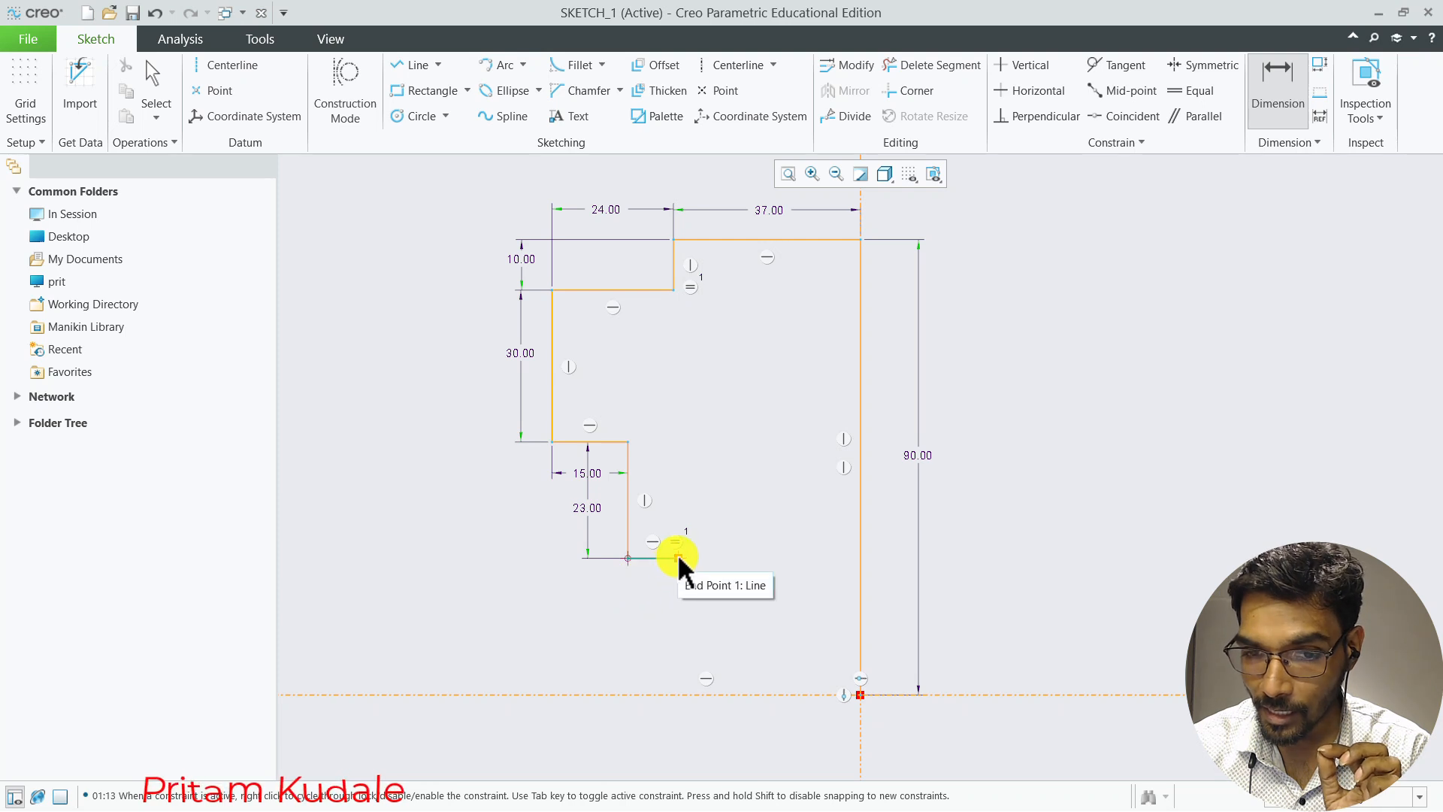
pyautogui.click(647, 579)
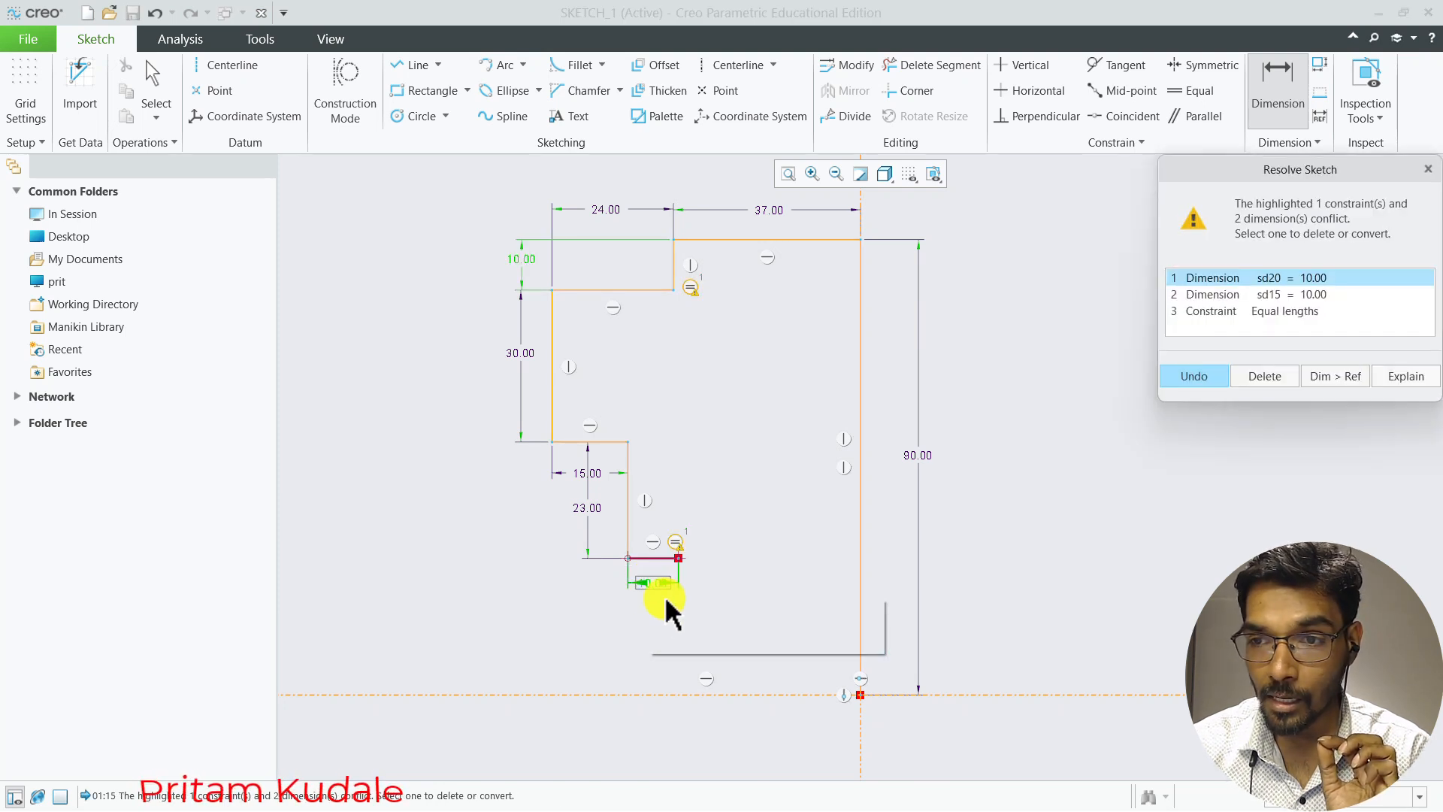
# Resolve the dimension conflict by deleting the Equal lengths constraint, and set the short horizontal line's length to 8
pyautogui.moveTo(1282, 164)
pyautogui.mouseDown()
pyautogui.moveTo(1091, 188)
pyautogui.moveTo(1060, 218)
pyautogui.mouseUp()
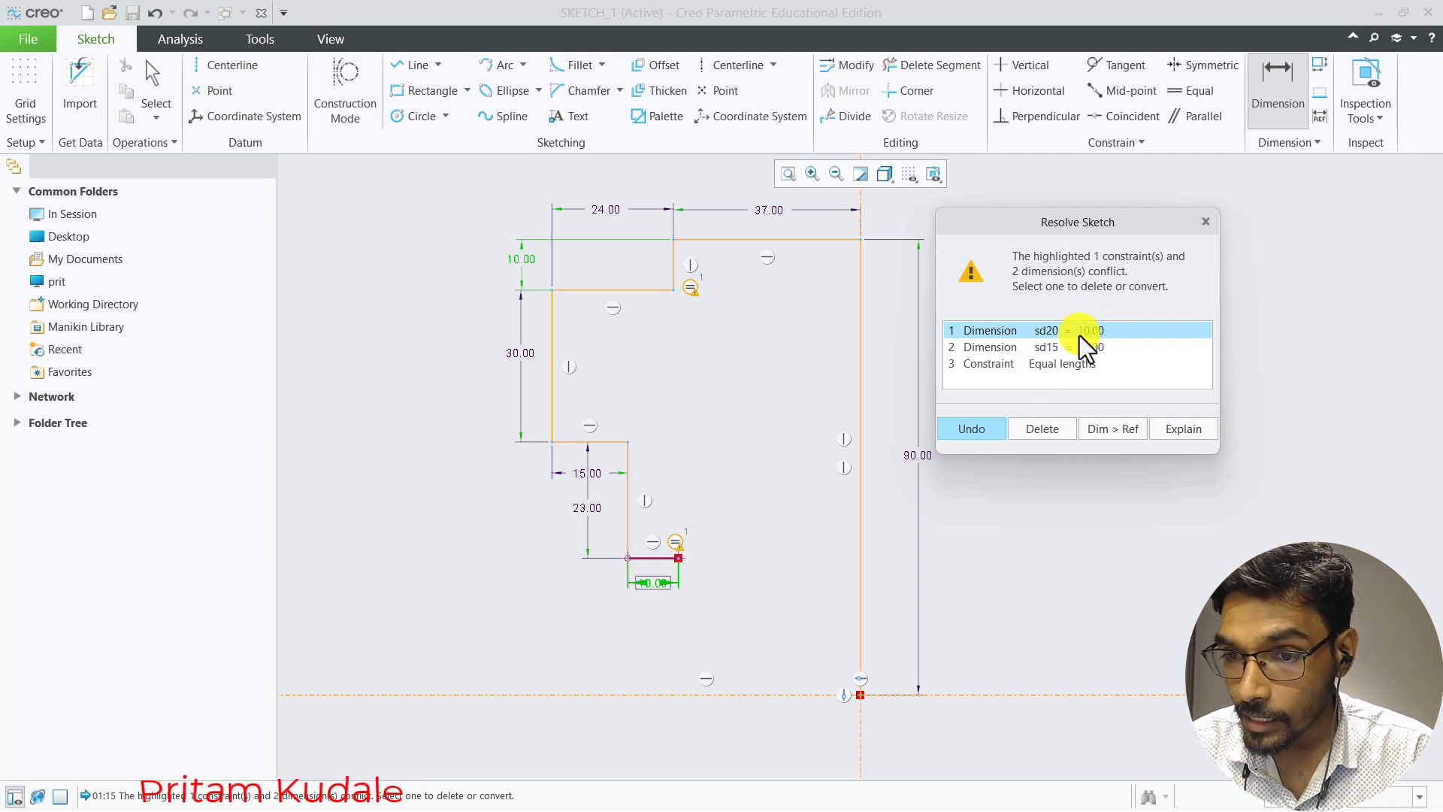
pyautogui.click(1061, 349)
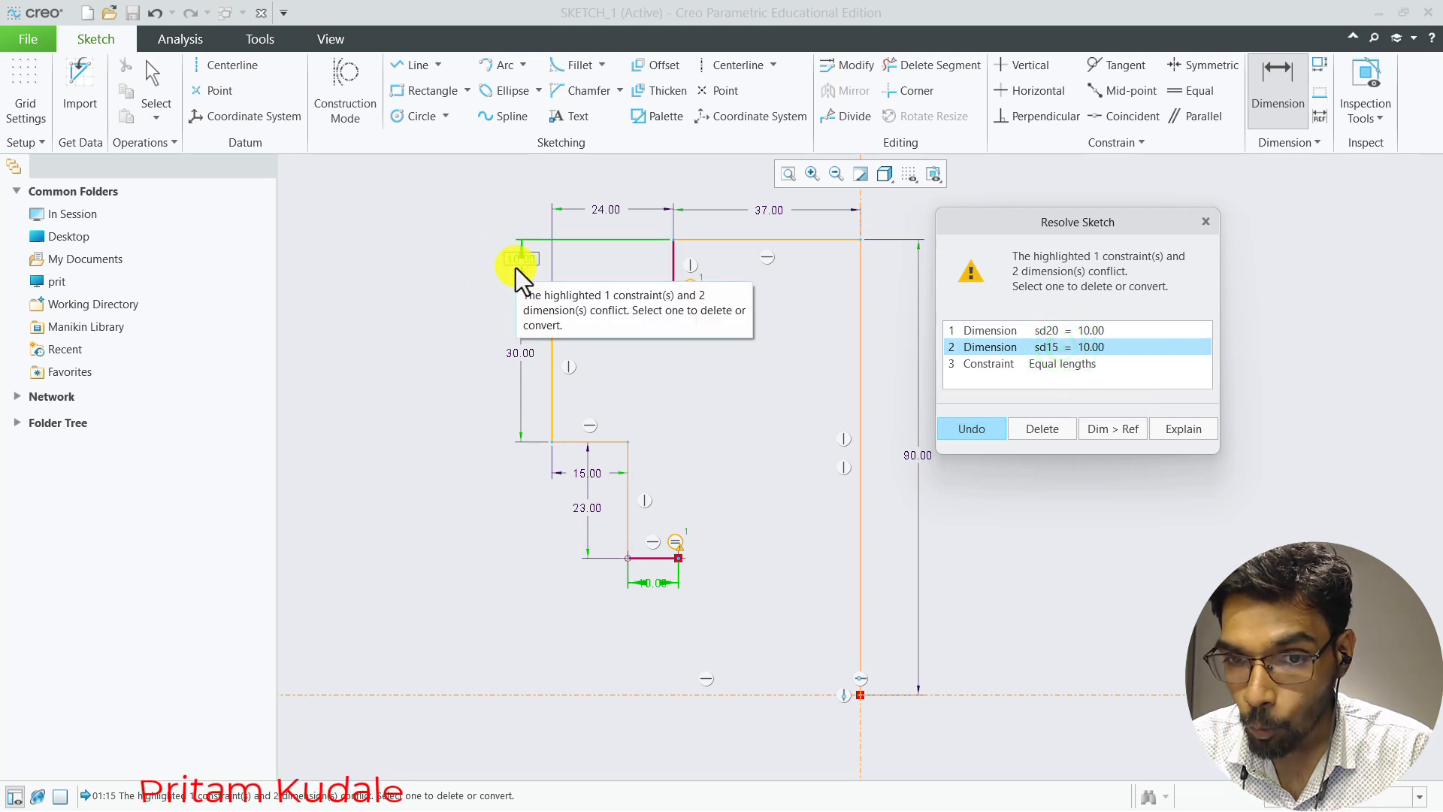
pyautogui.click(1013, 365)
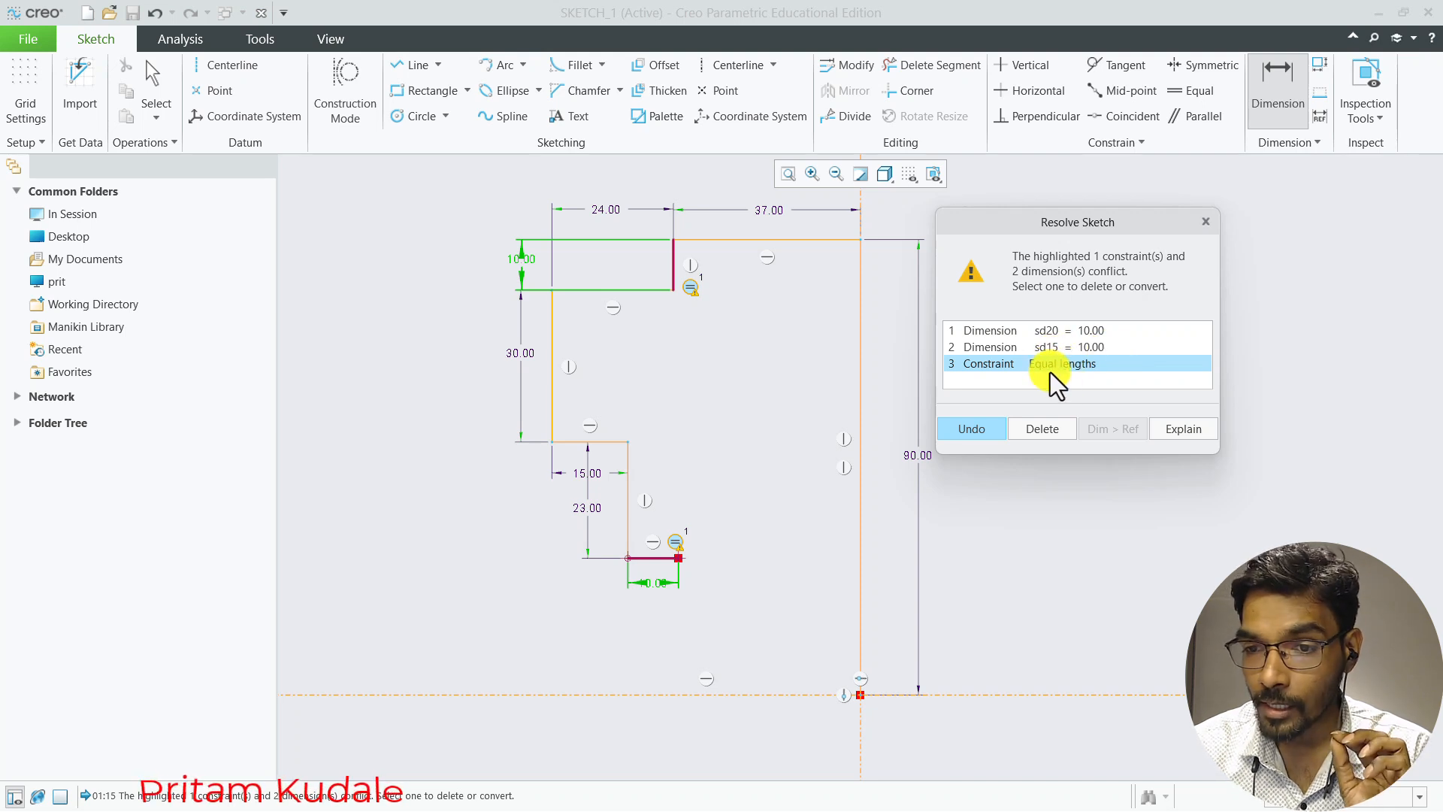
pyautogui.click(1037, 427)
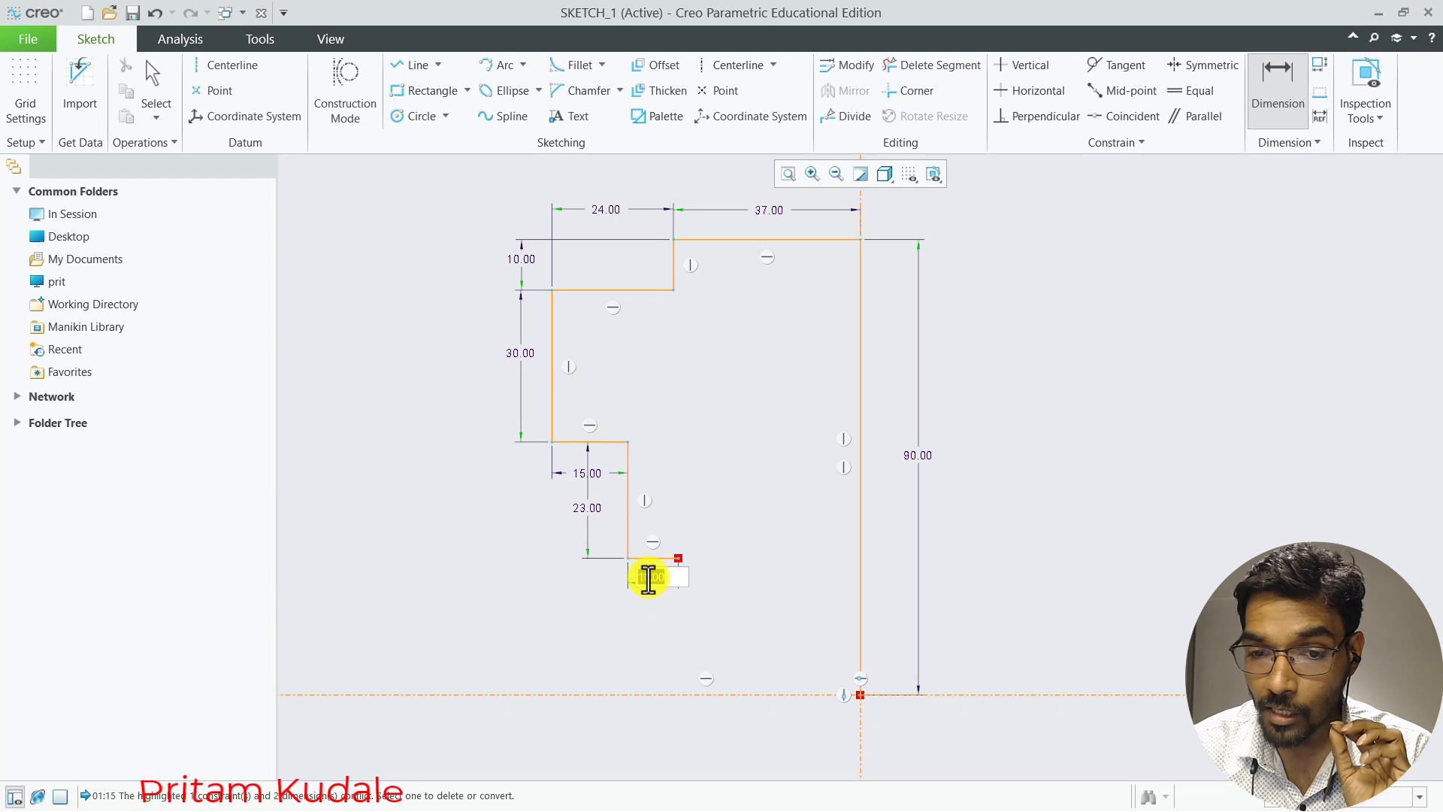
pyautogui.write('8')
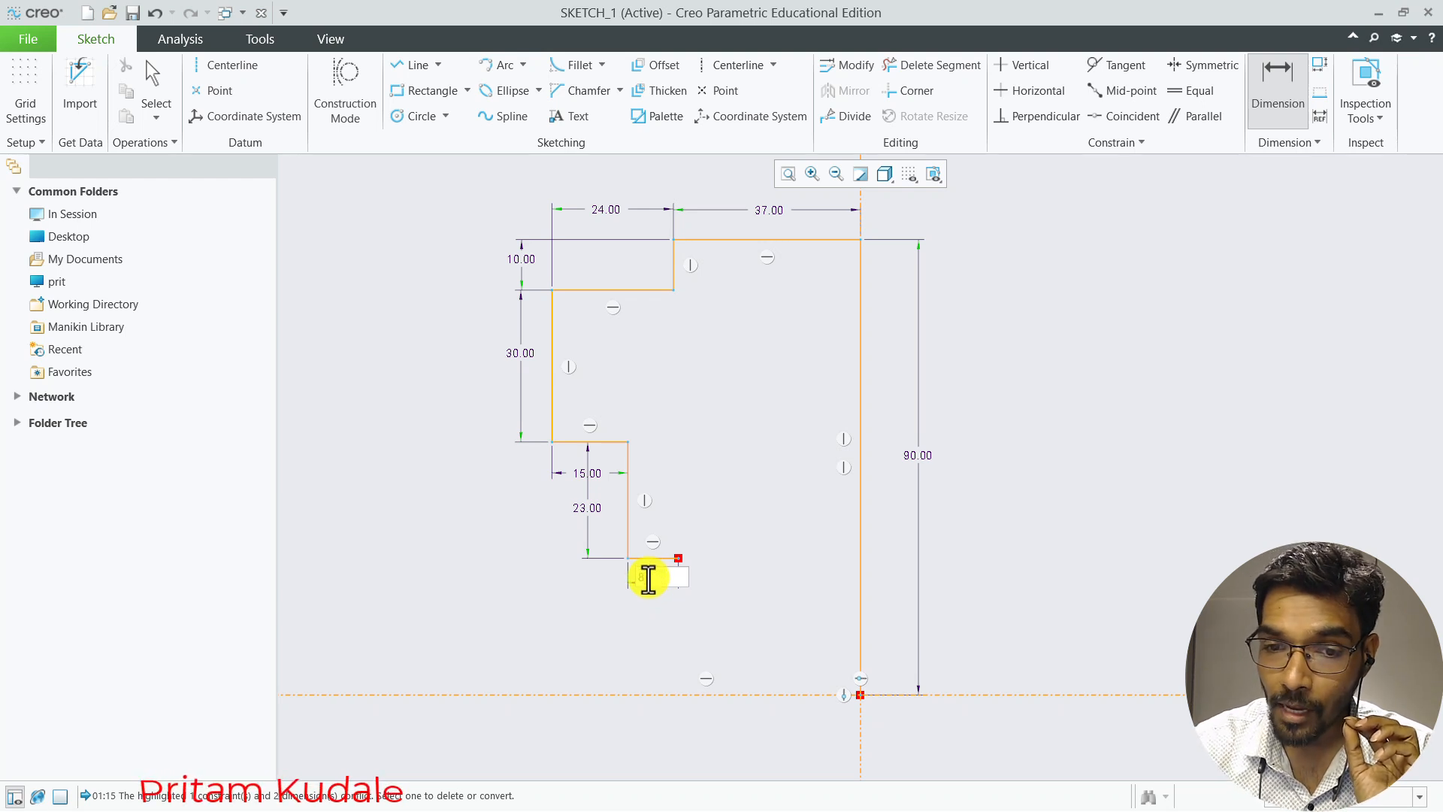
pyautogui.press('Return')
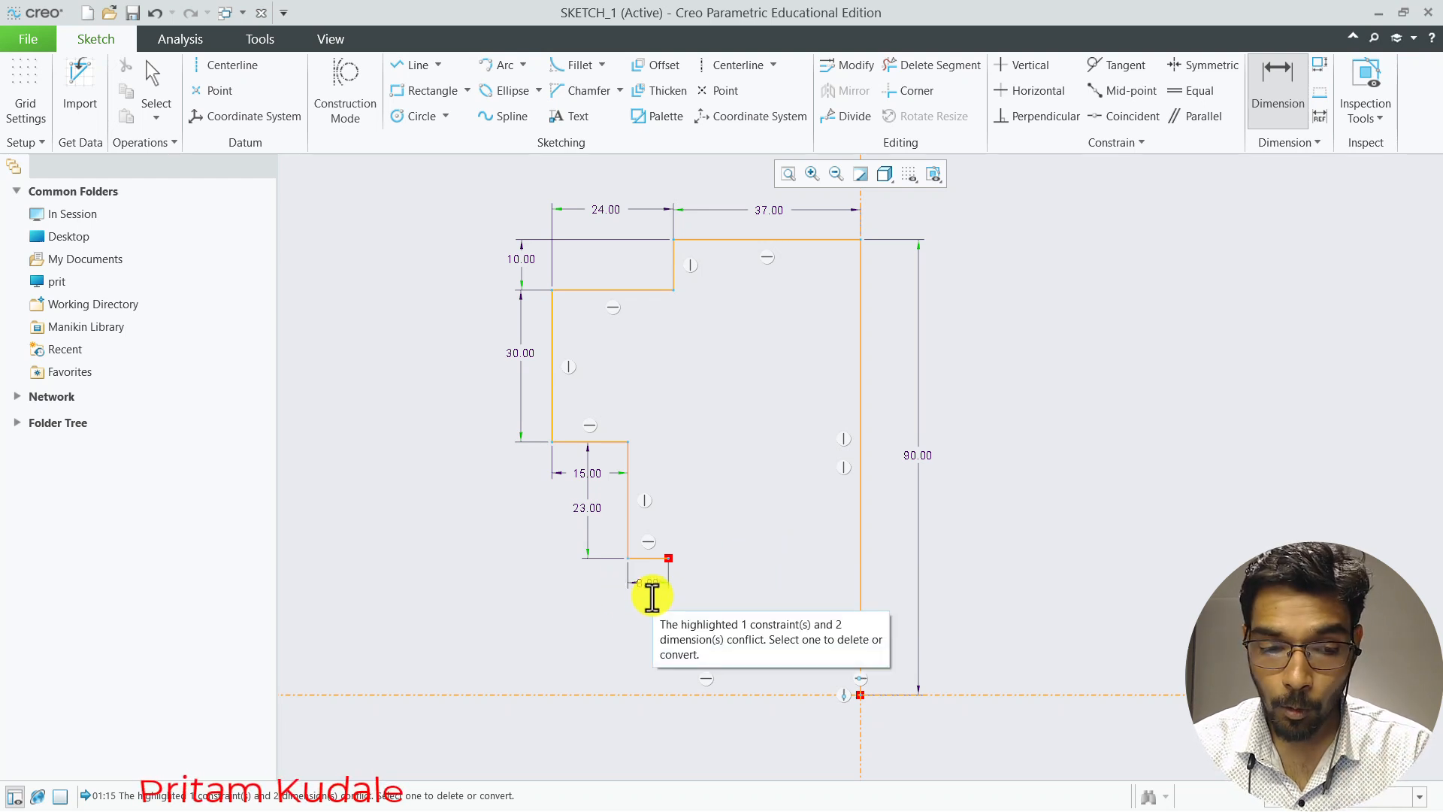
# Recheck the Problem 1 drawing, return to Creo Parametric, and draw a downward-slanting line from the 8 edge, then a vertical line about 12 long to the horizontal reference
pyautogui.hotkey('alt', 'Tab')
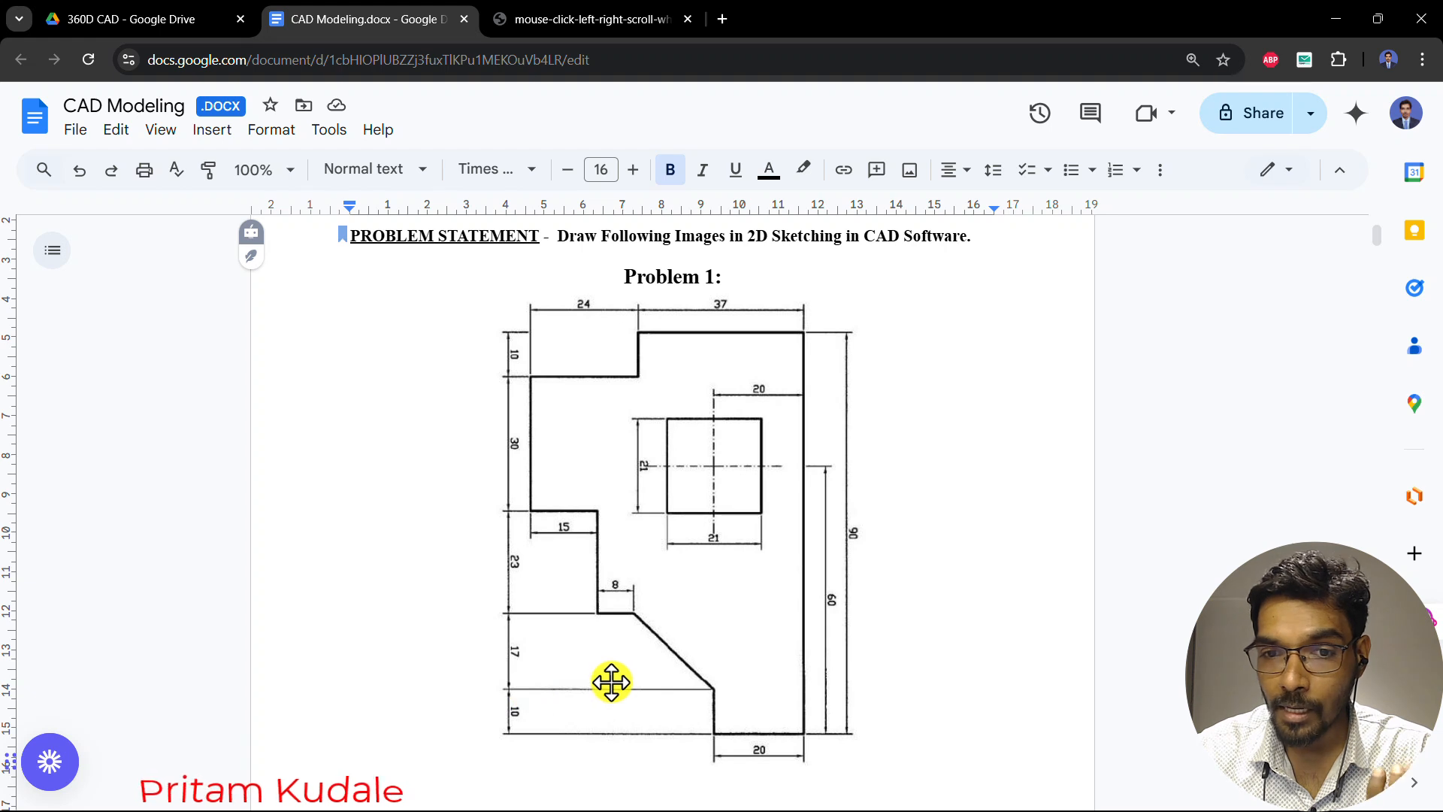
pyautogui.hotkey('alt', 'Tab')
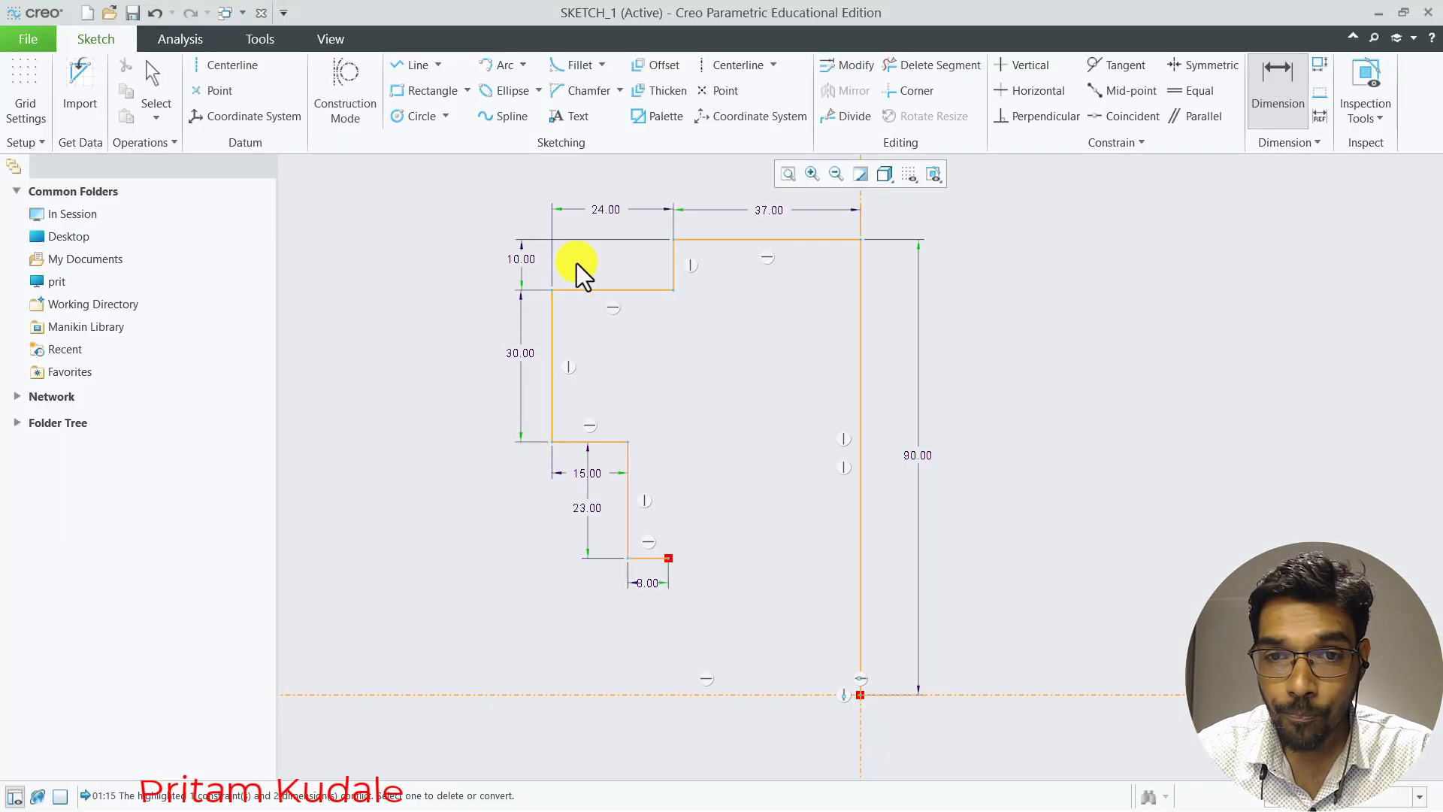
pyautogui.click(402, 66)
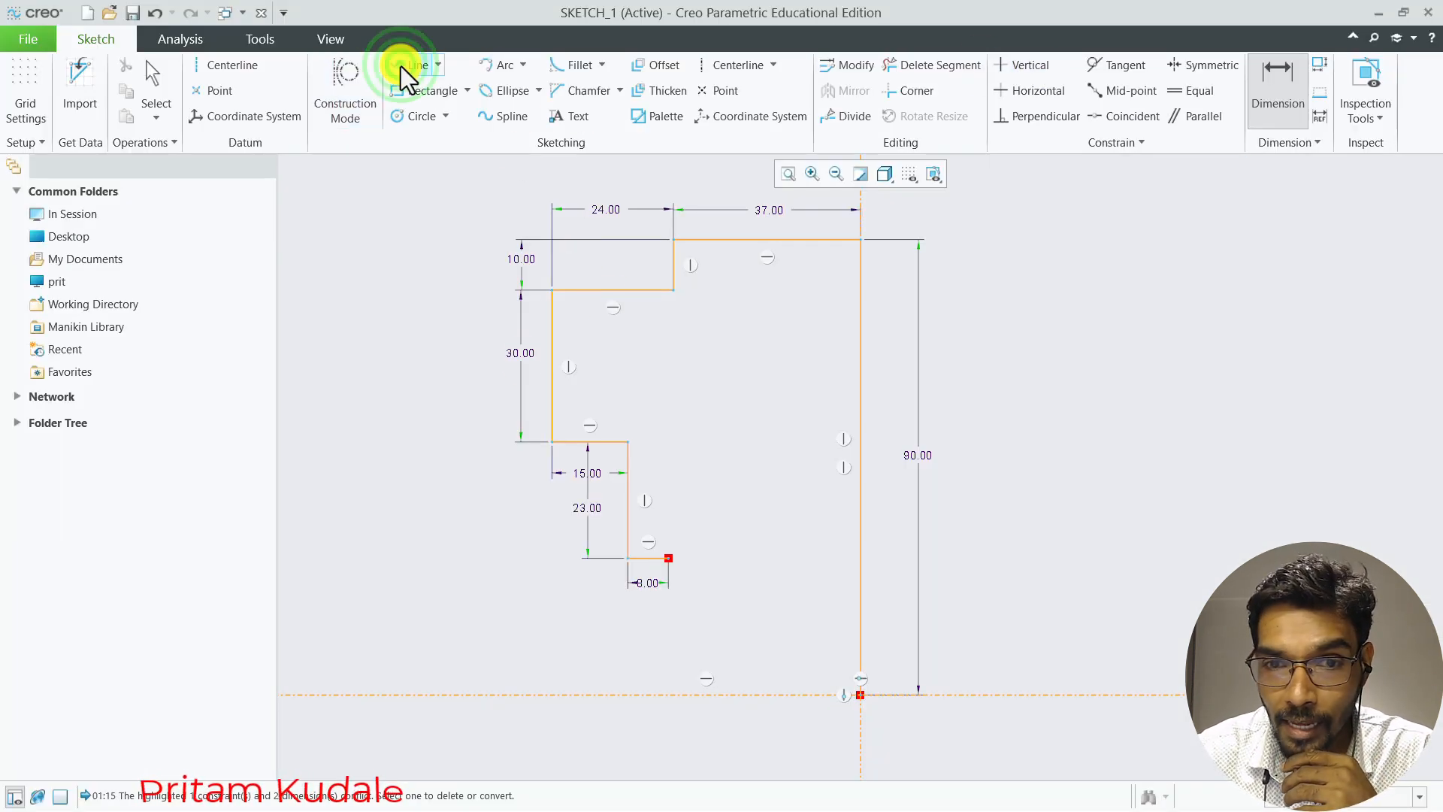
pyautogui.click(665, 558)
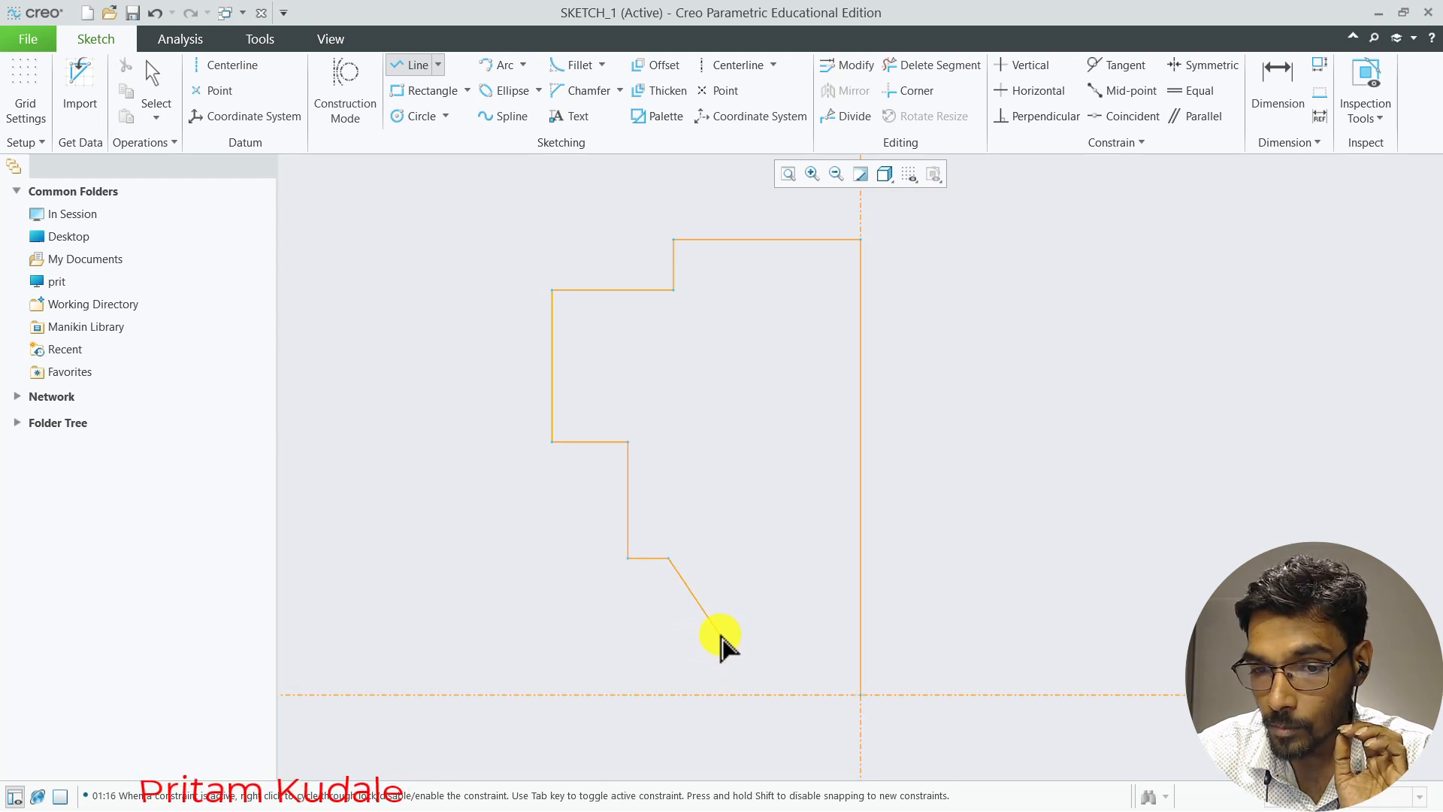
pyautogui.click(726, 637)
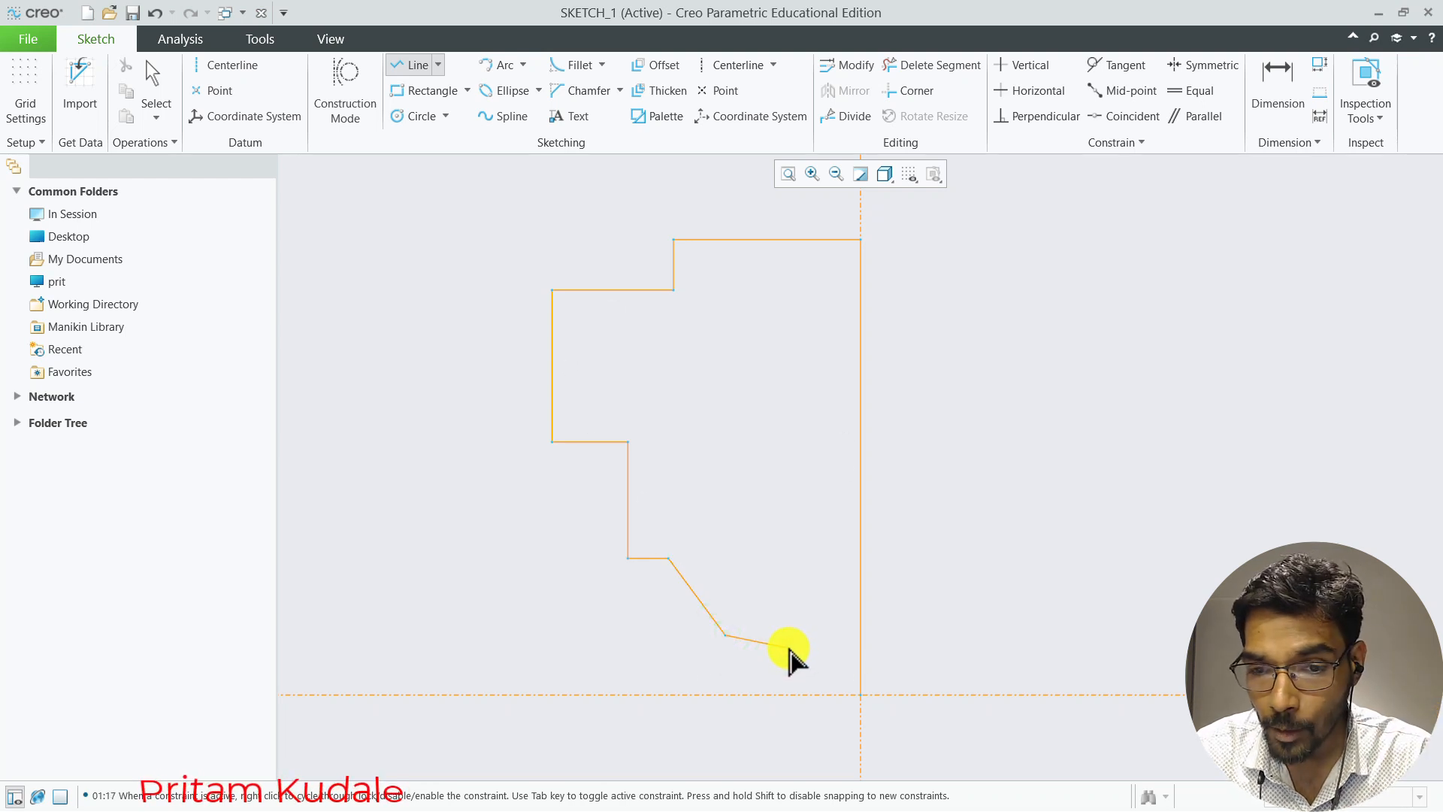
pyautogui.click(723, 694)
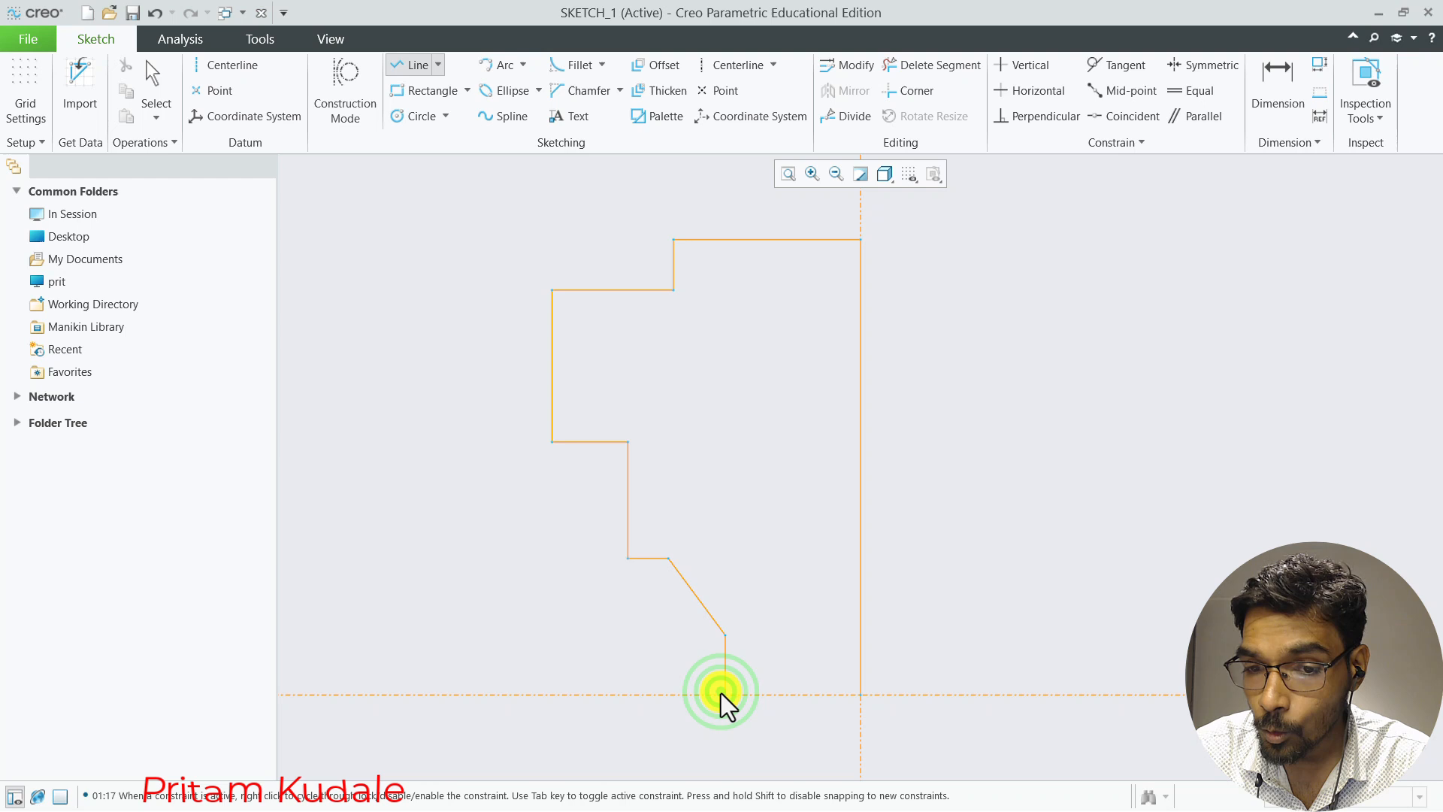
pyautogui.middleClick(674, 695)
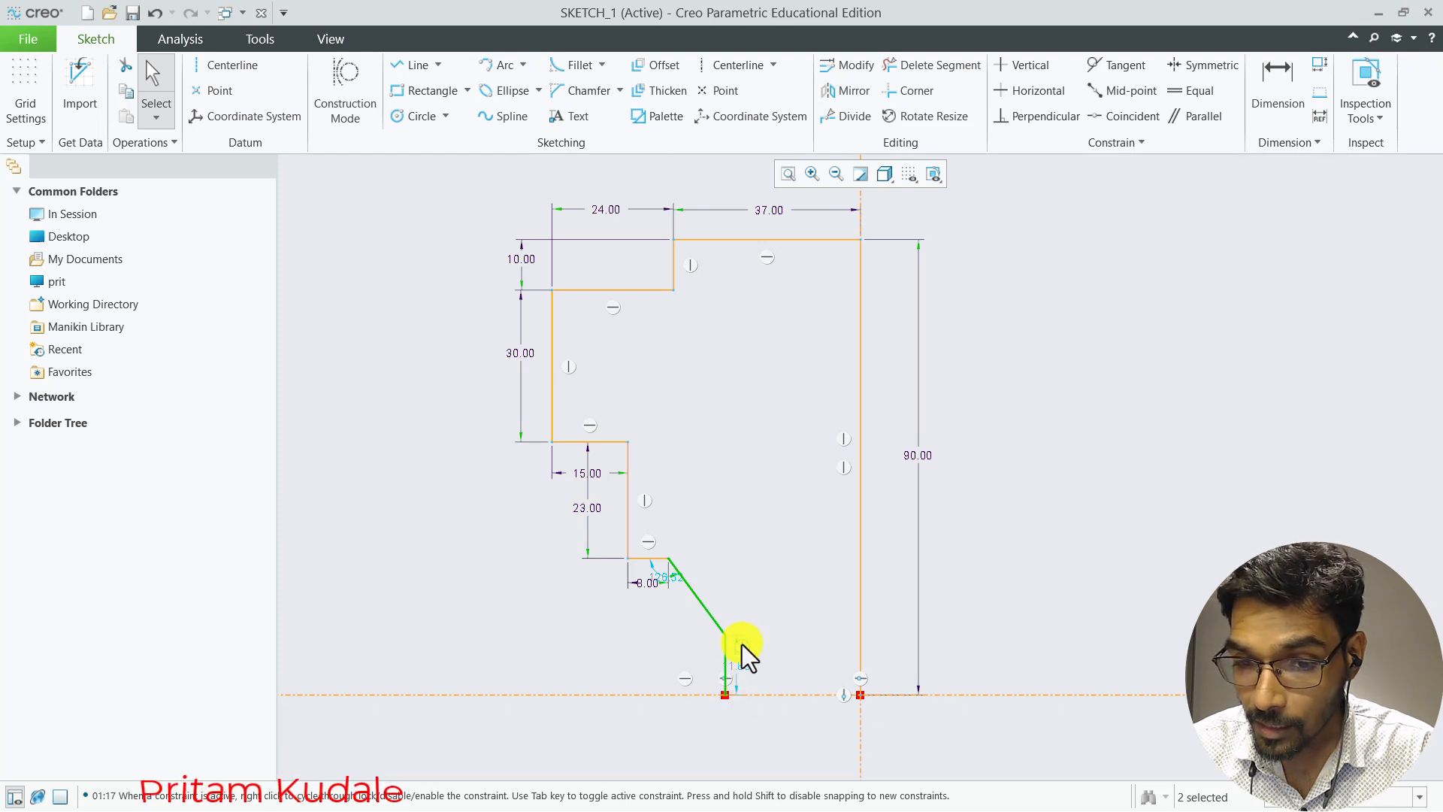
# Recheck the Problem 1 drawing, set the lowest vertical edge's length to 10, and move its dimension outside the profile below the 30 dimension
pyautogui.hotkey('alt', 'Tab')
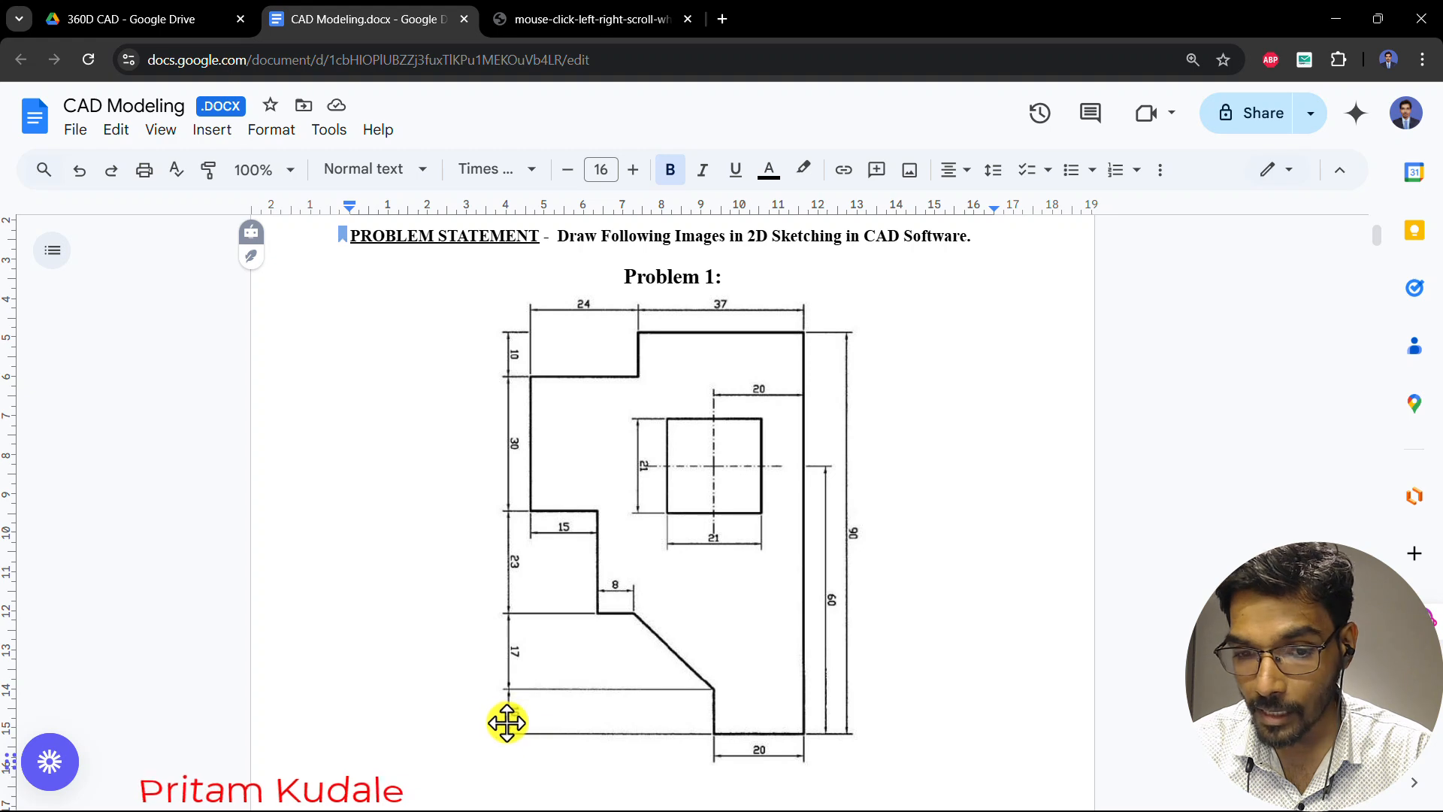
pyautogui.hotkey('alt', 'Tab')
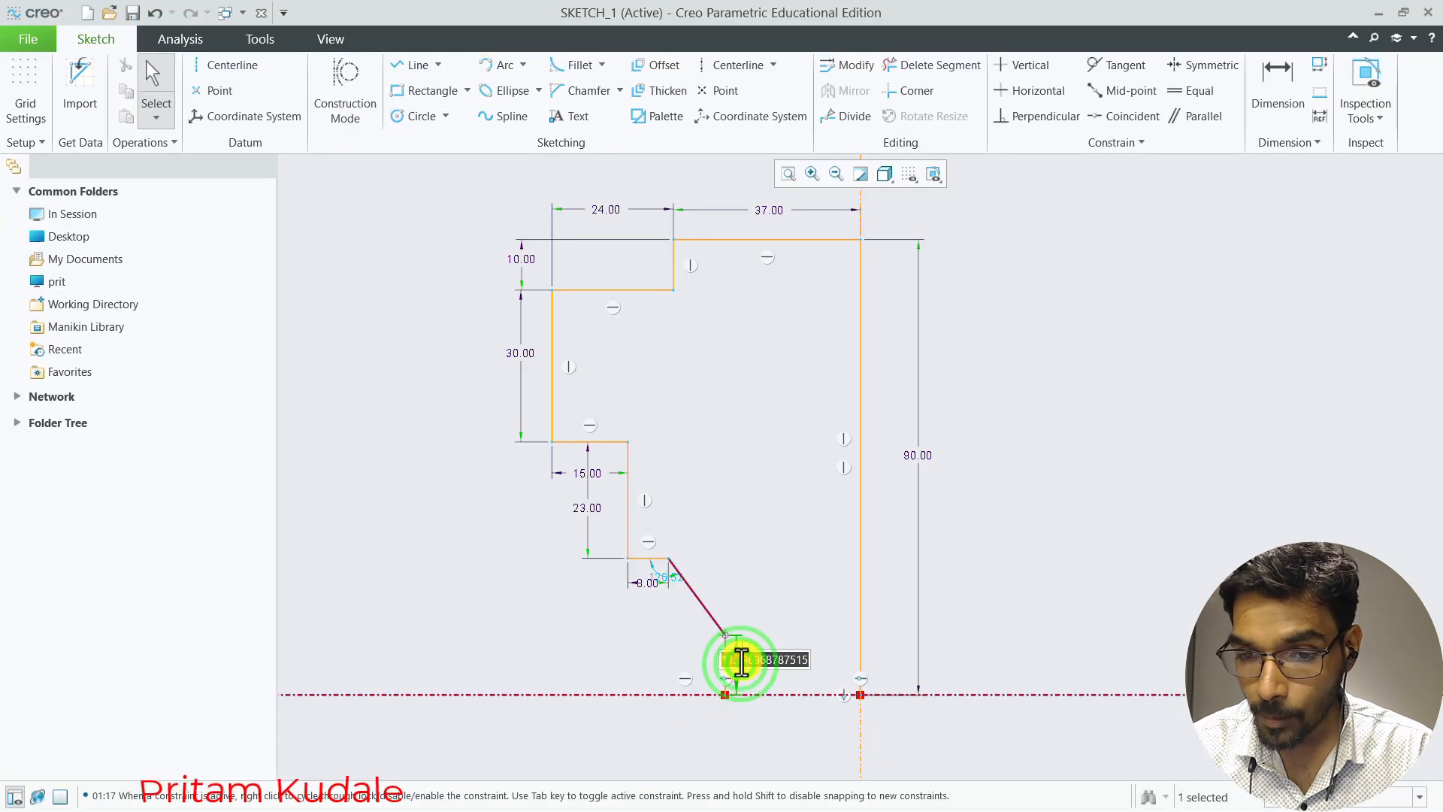
pyautogui.click(741, 665)
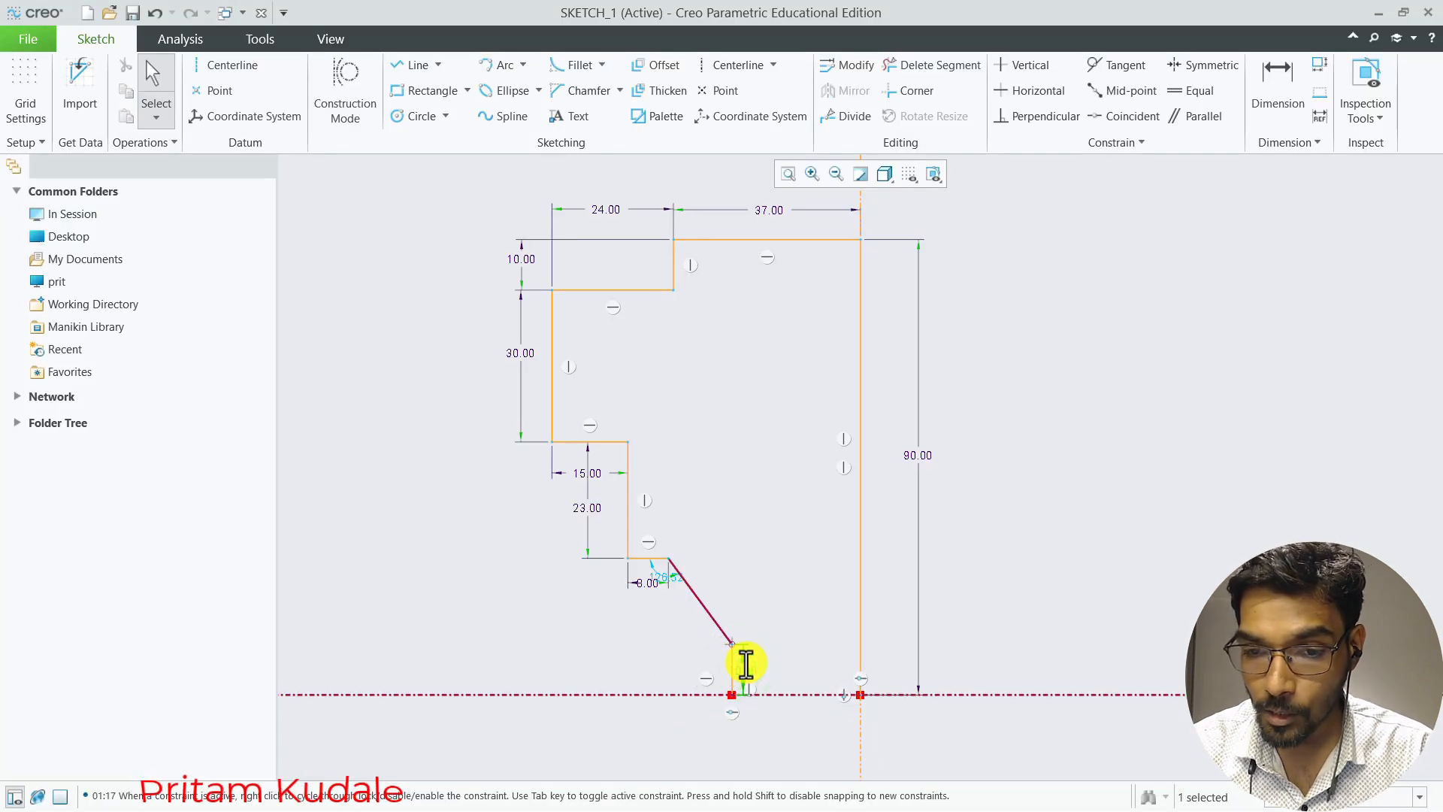
pyautogui.click(748, 671)
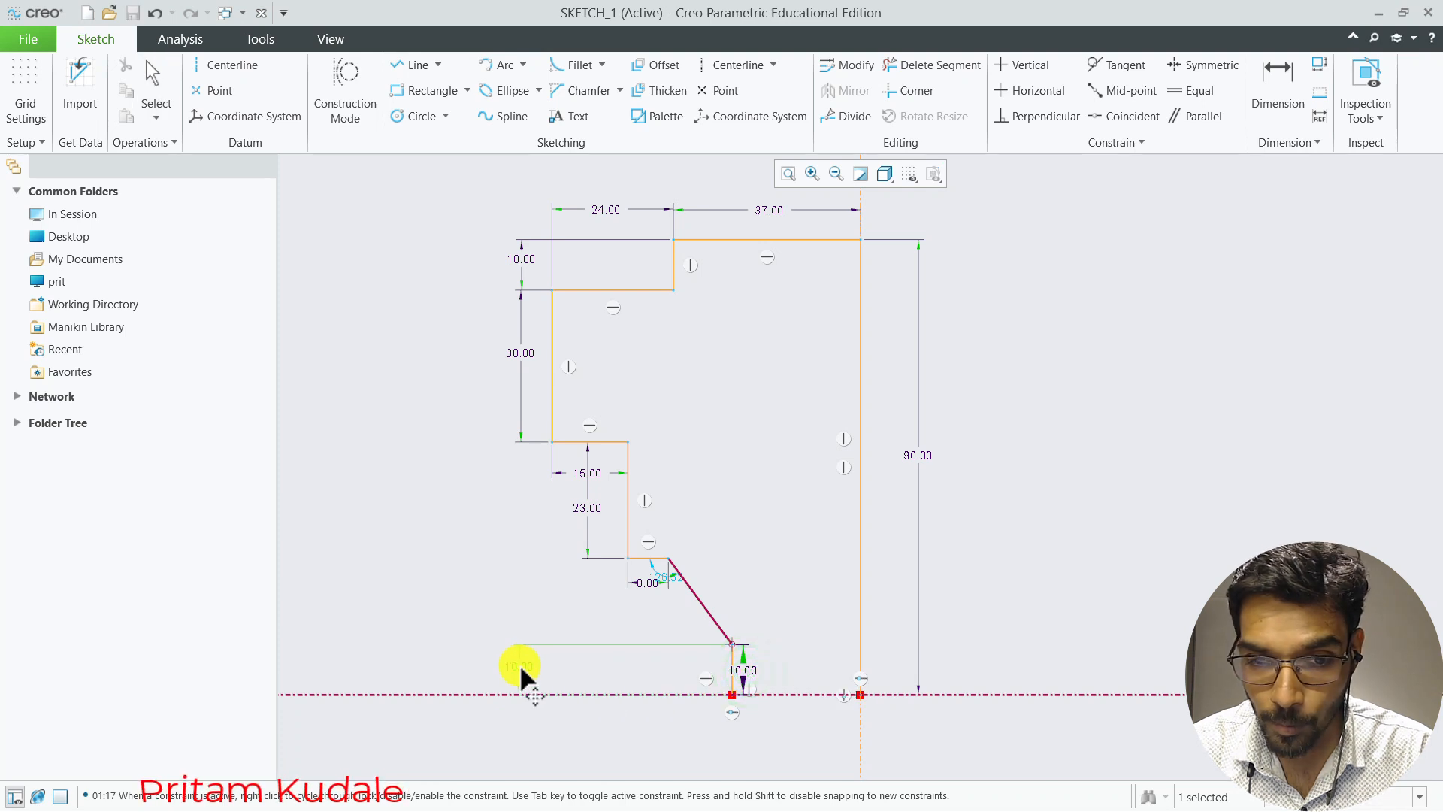
pyautogui.click(517, 664)
pyautogui.middleClick(517, 665)
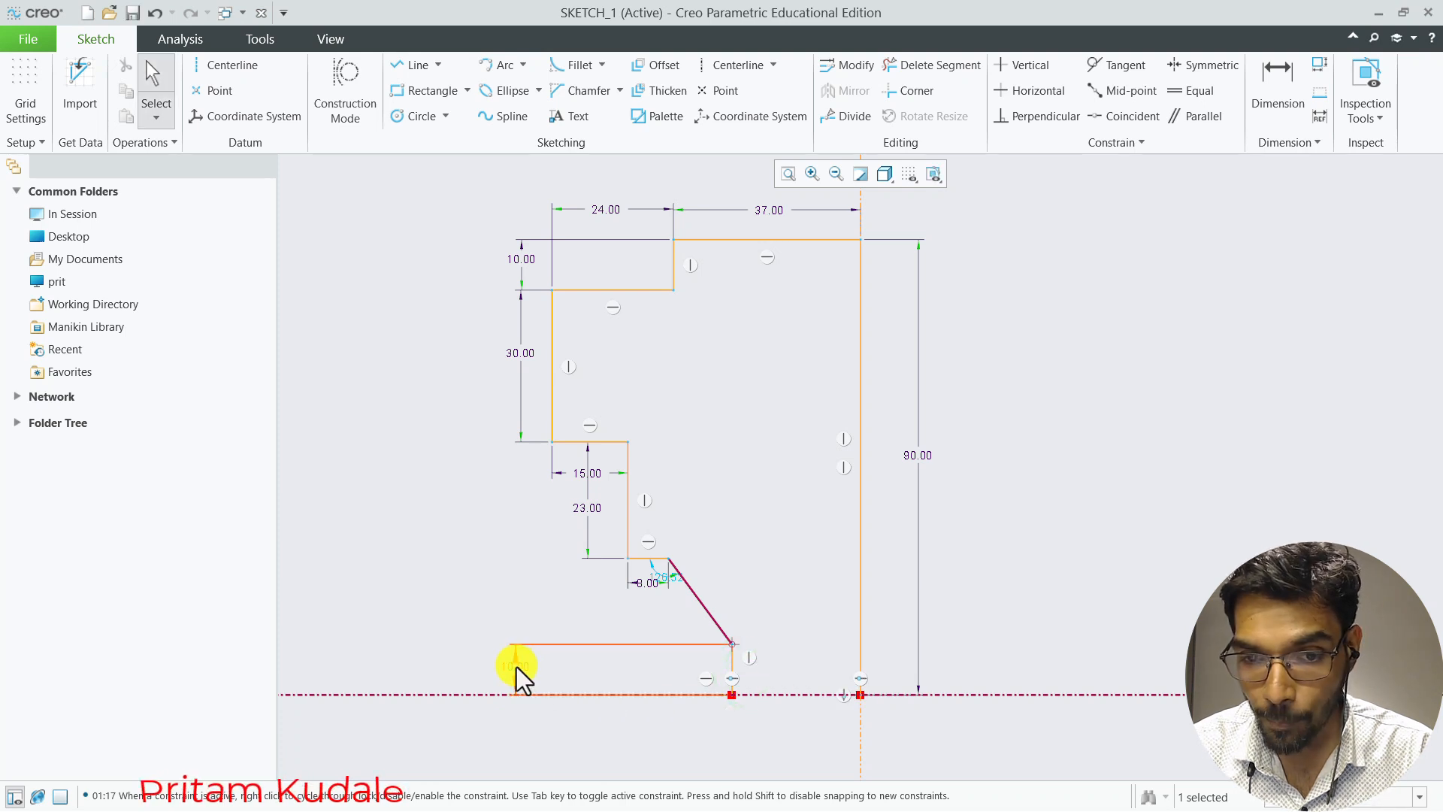
pyautogui.click(461, 558)
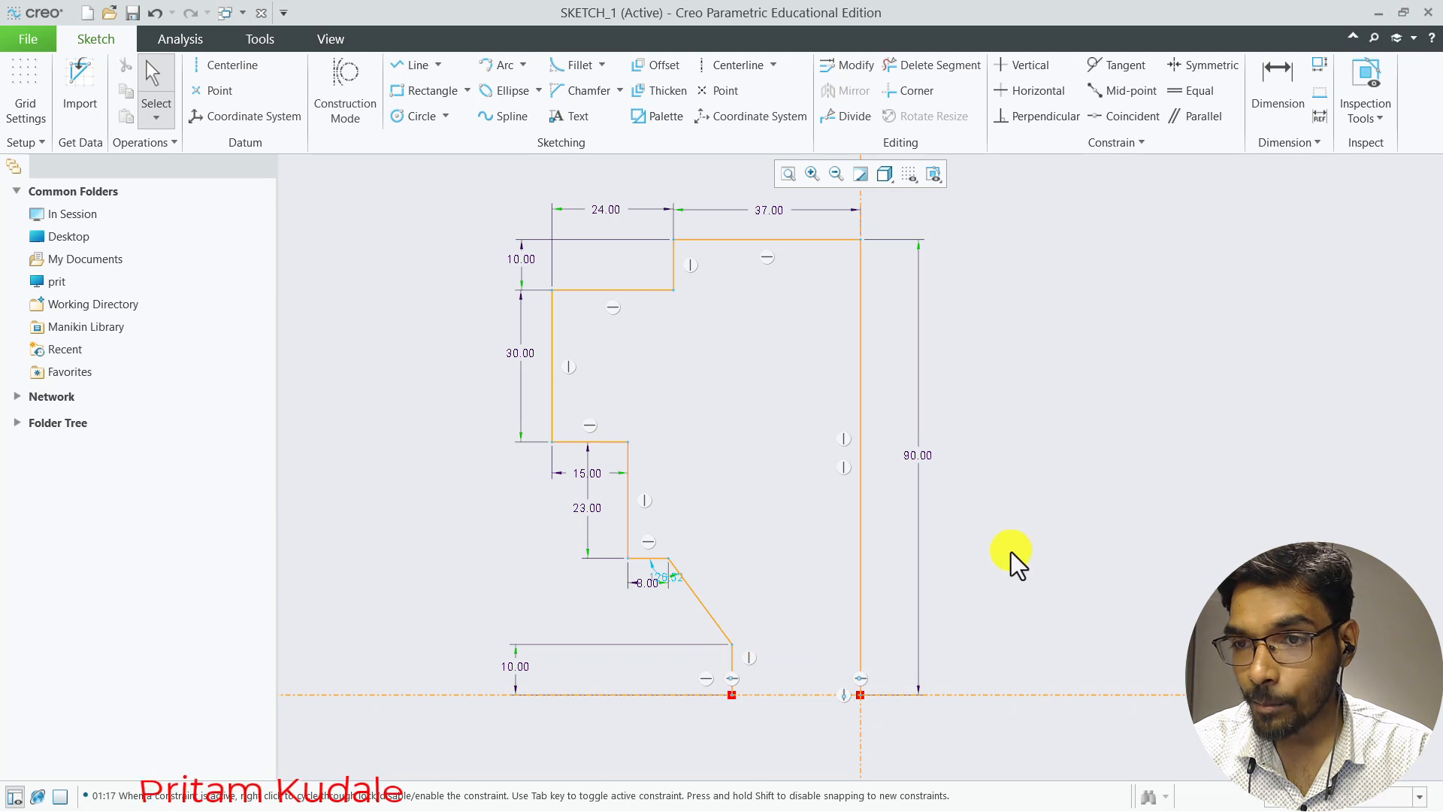
# Dimension the vertical distance between the slanted line's endpoints and resolve the conflict by converting the 17 dimension to a reference
pyautogui.click(1281, 83)
pyautogui.click(673, 570)
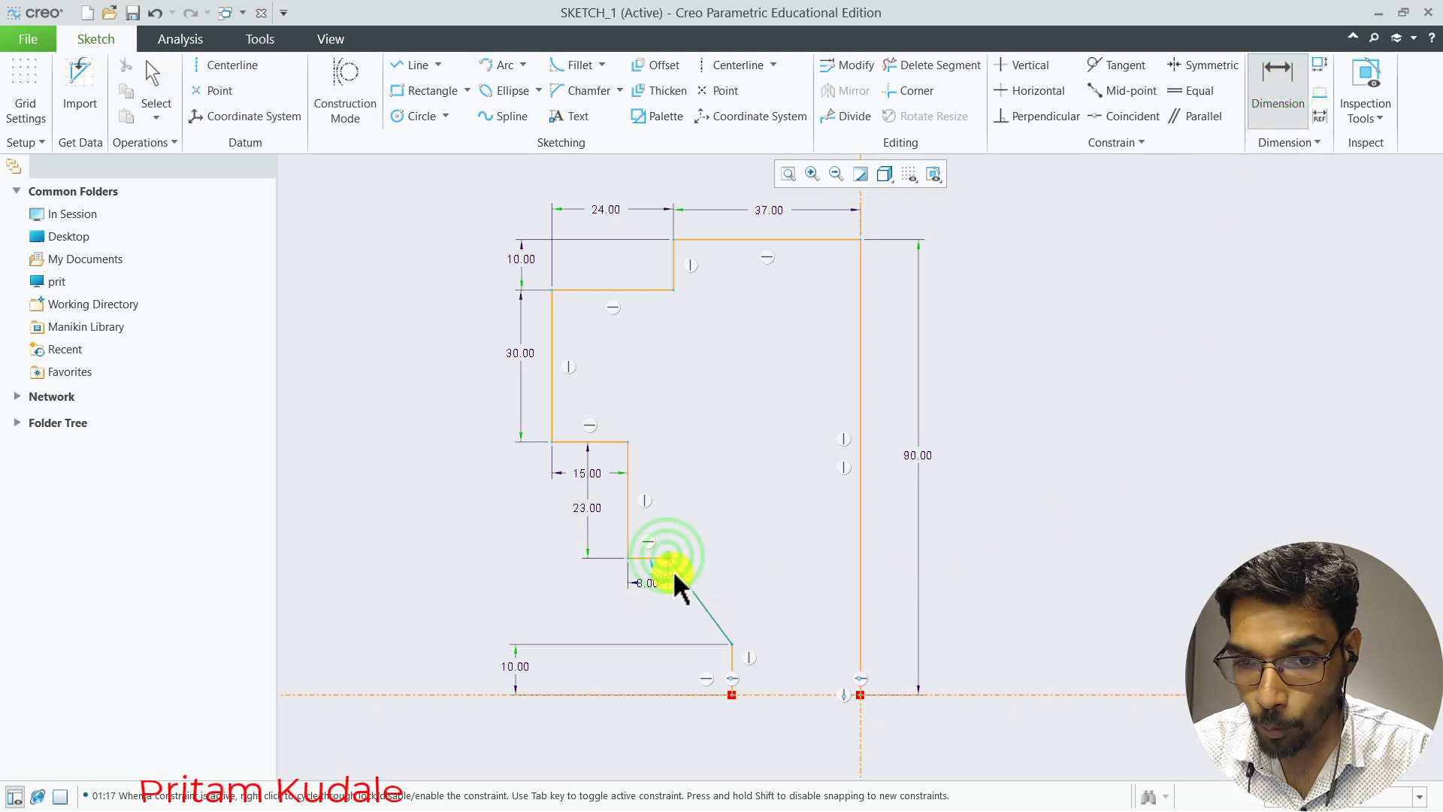
pyautogui.click(731, 643)
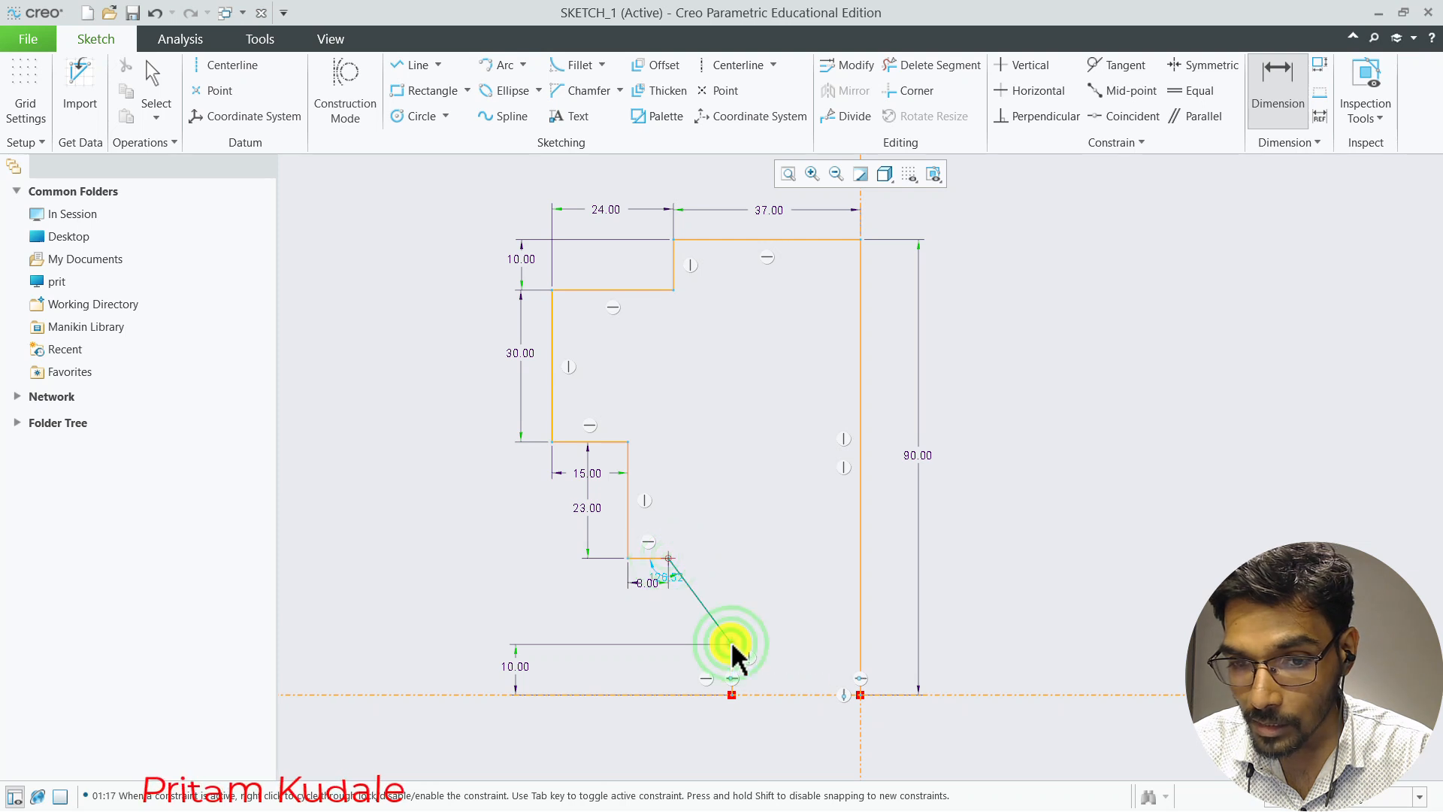
pyautogui.middleClick(517, 597)
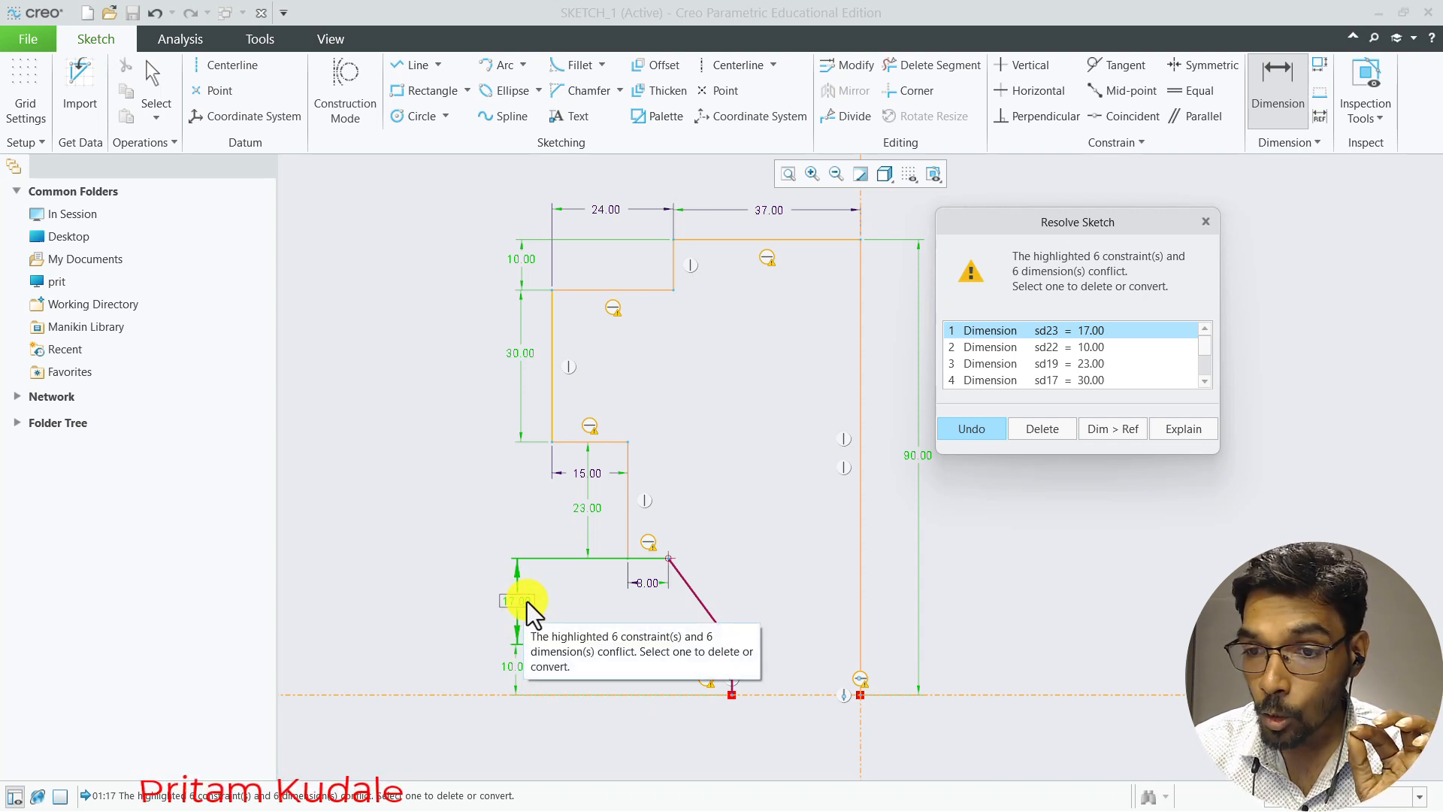
pyautogui.click(1100, 435)
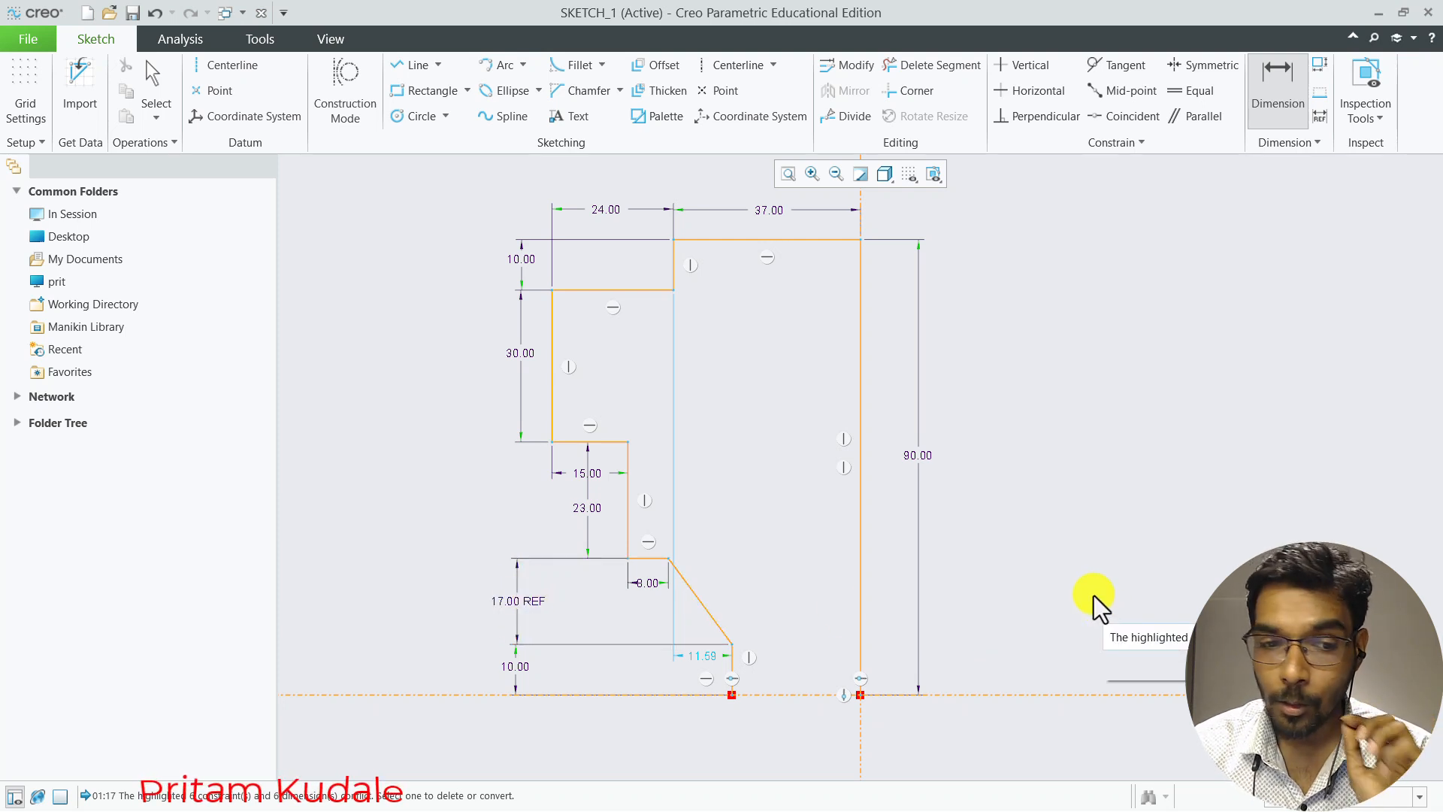
# Recheck the Problem 1 drawing and close the profile with a horizontal line from the lowest vertical edge to the sketch origin
pyautogui.hotkey('alt', 'Tab')
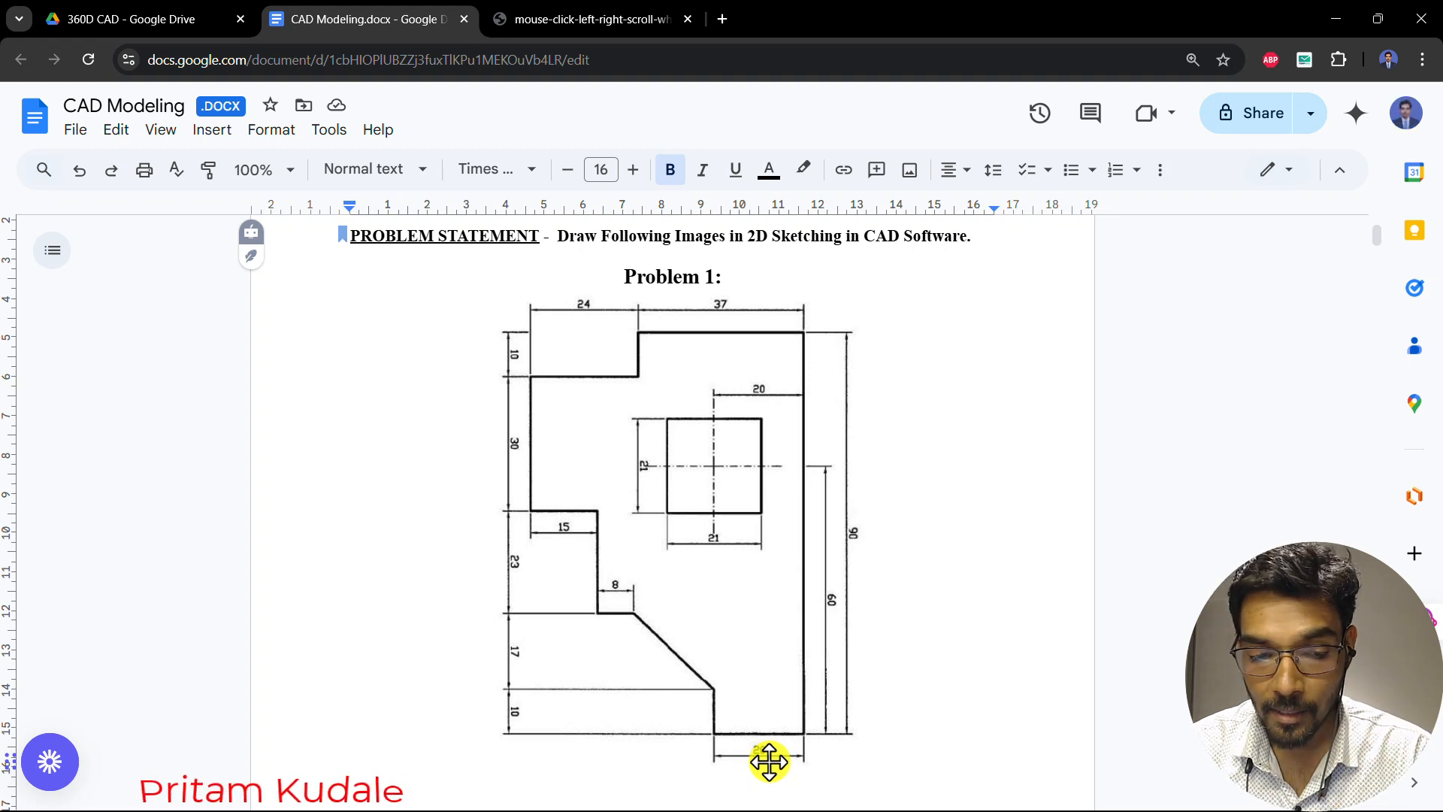
pyautogui.hotkey('alt', 'Tab')
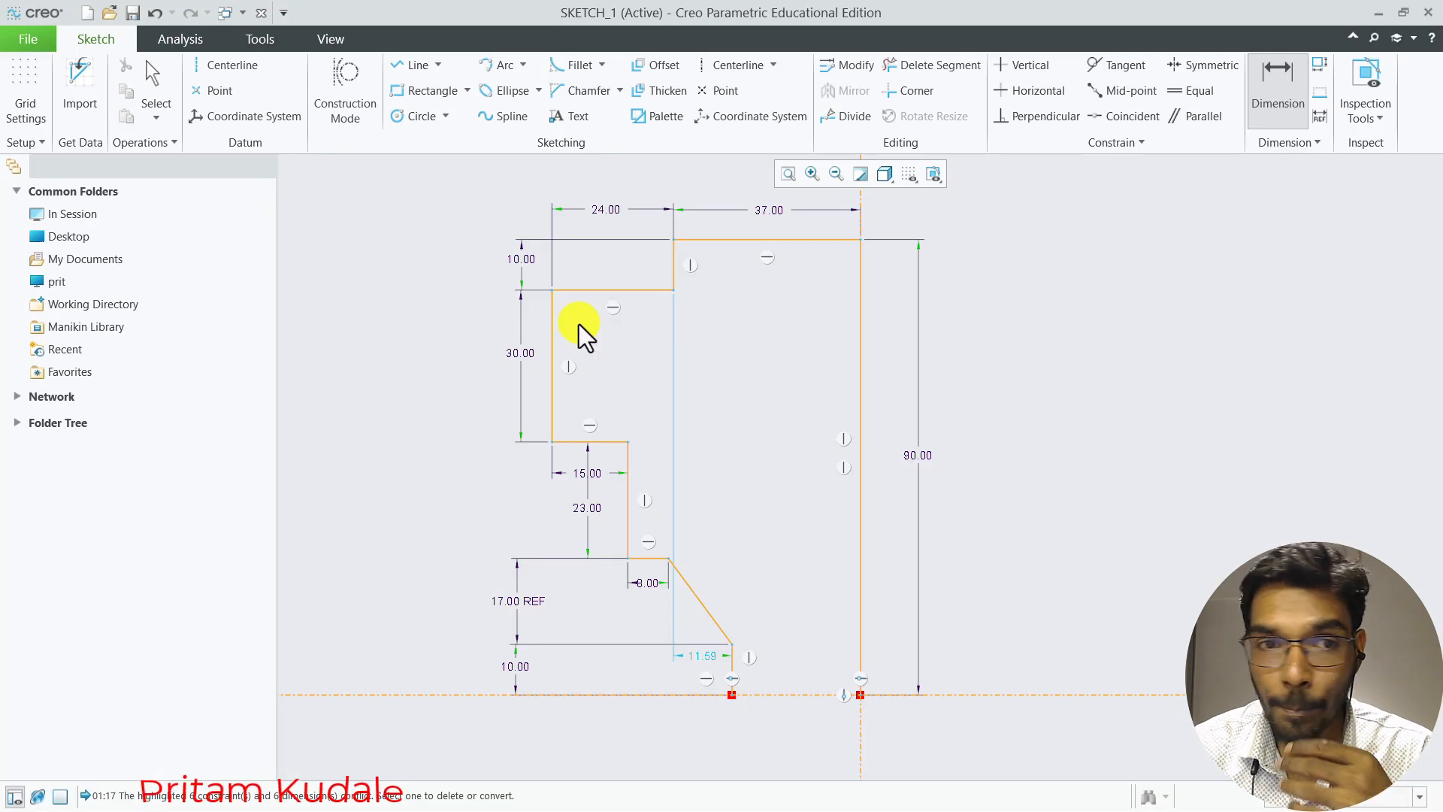
pyautogui.click(400, 65)
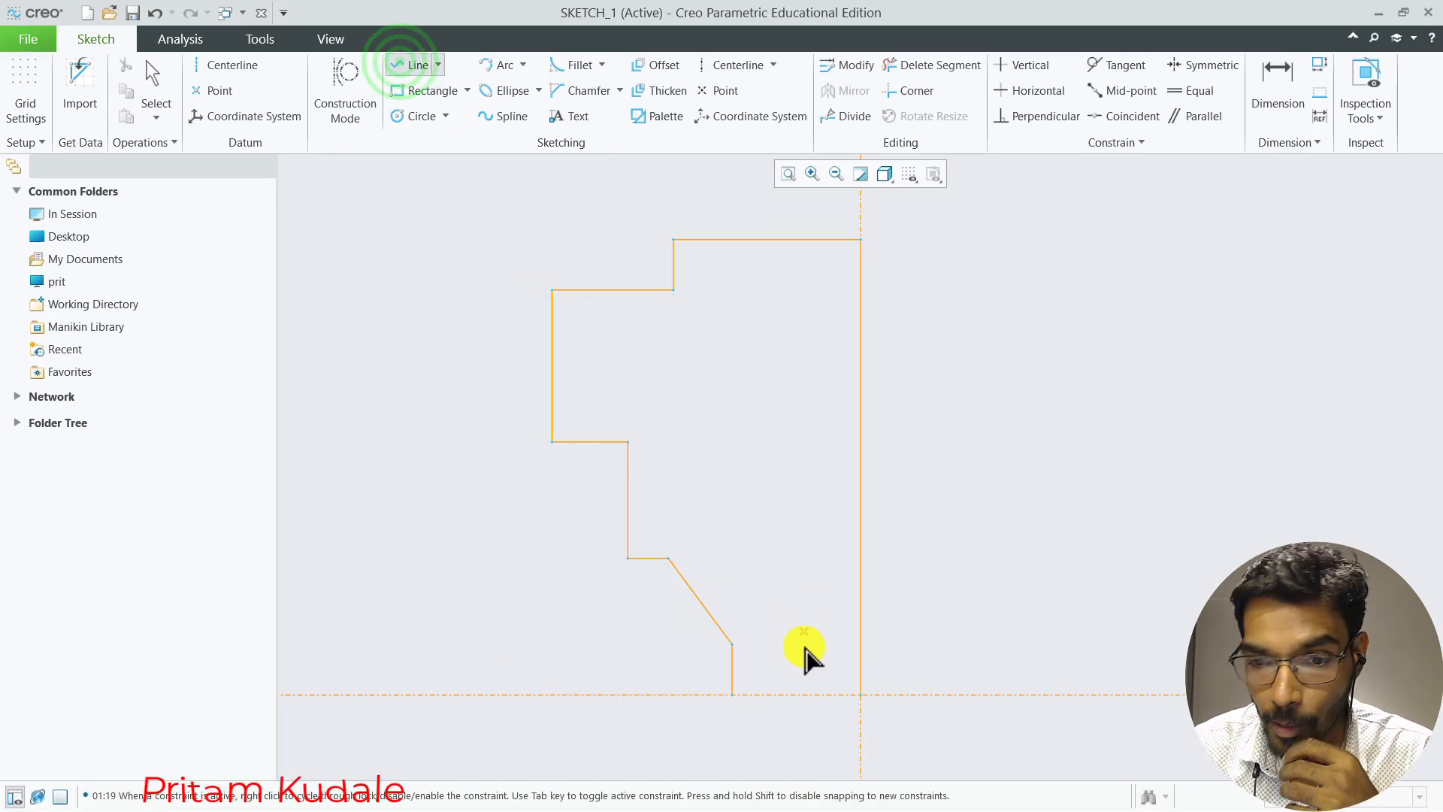
pyautogui.click(731, 695)
pyautogui.click(860, 694)
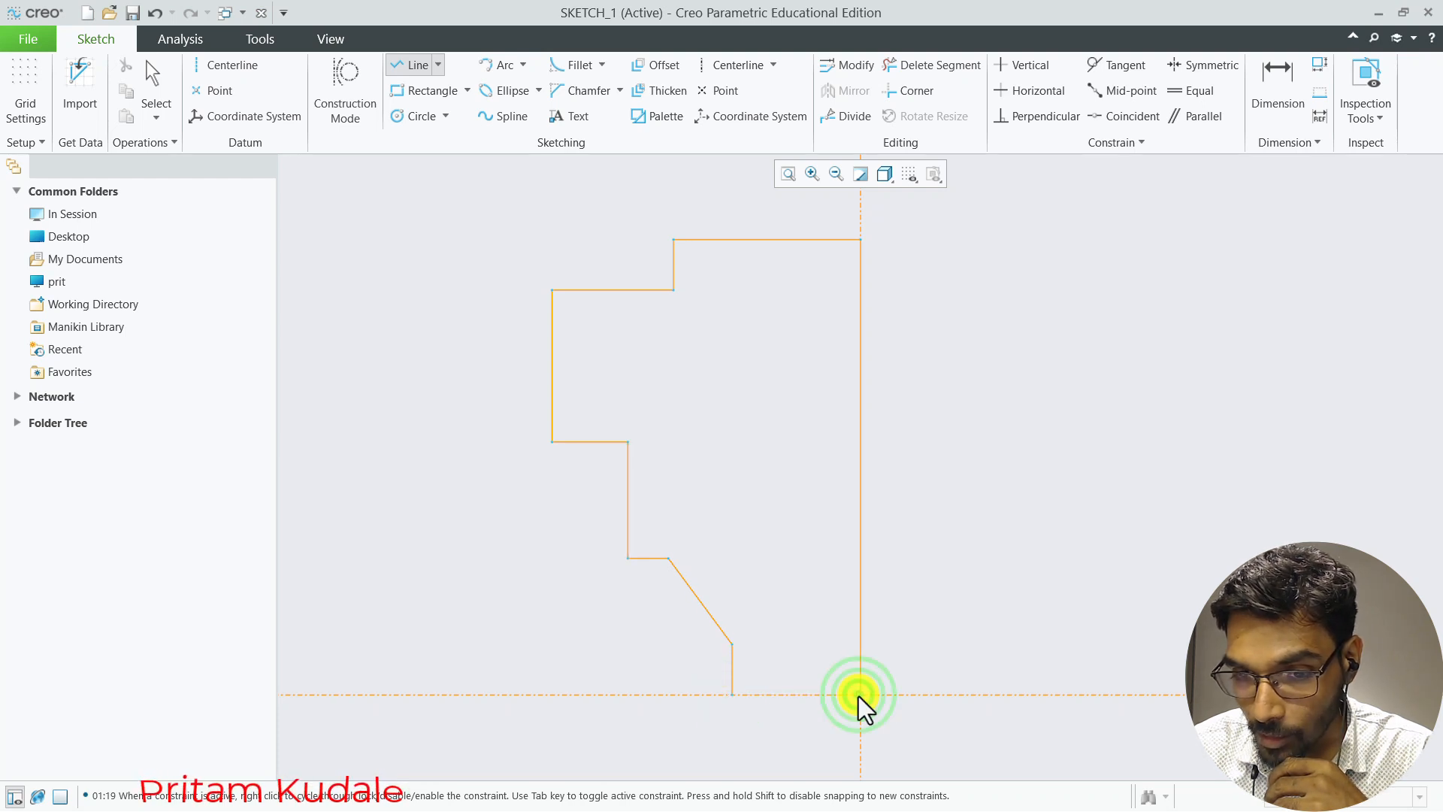
pyautogui.middleClick(815, 723)
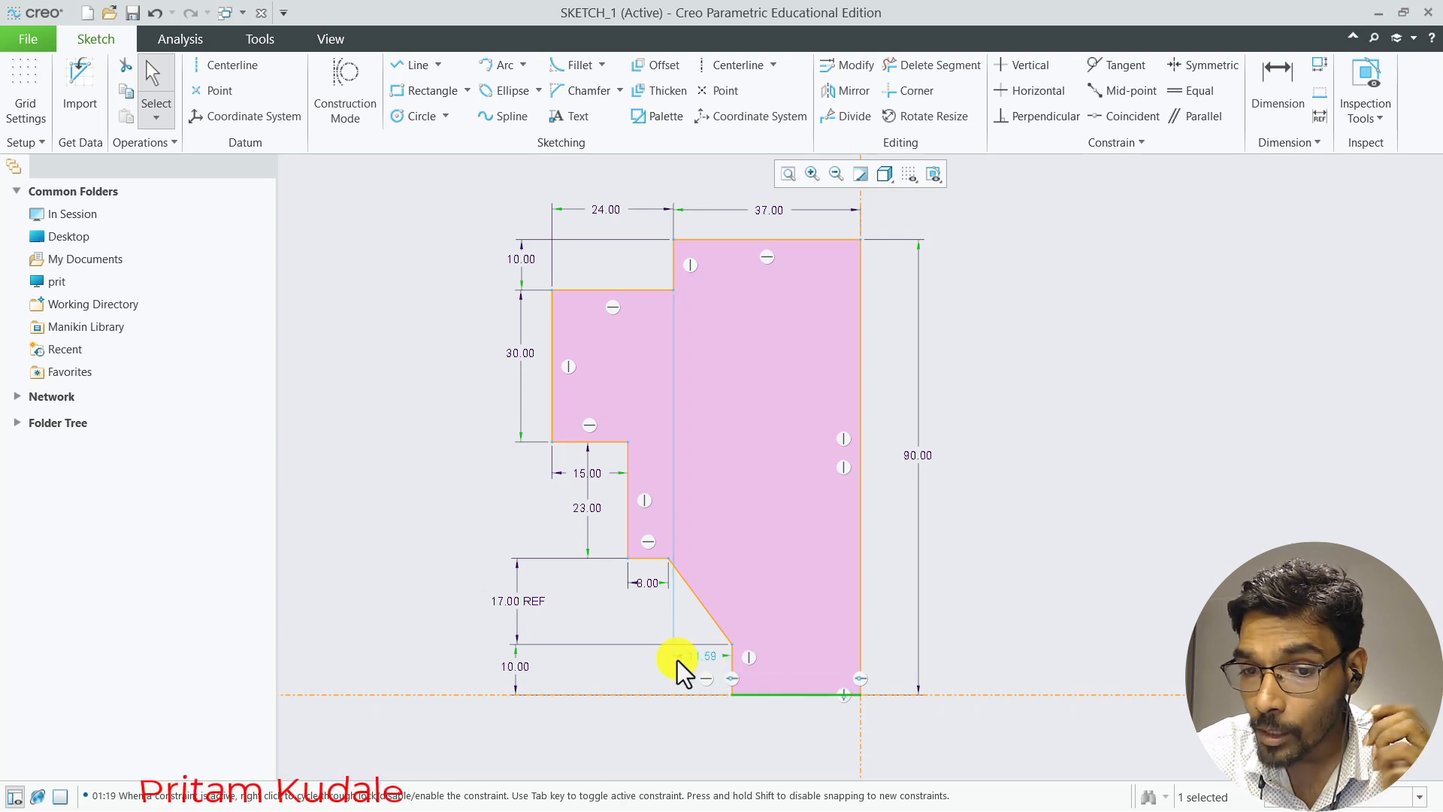
# Dimension the profile's bottom horizontal edge below it and set its length to 20
pyautogui.click(1279, 68)
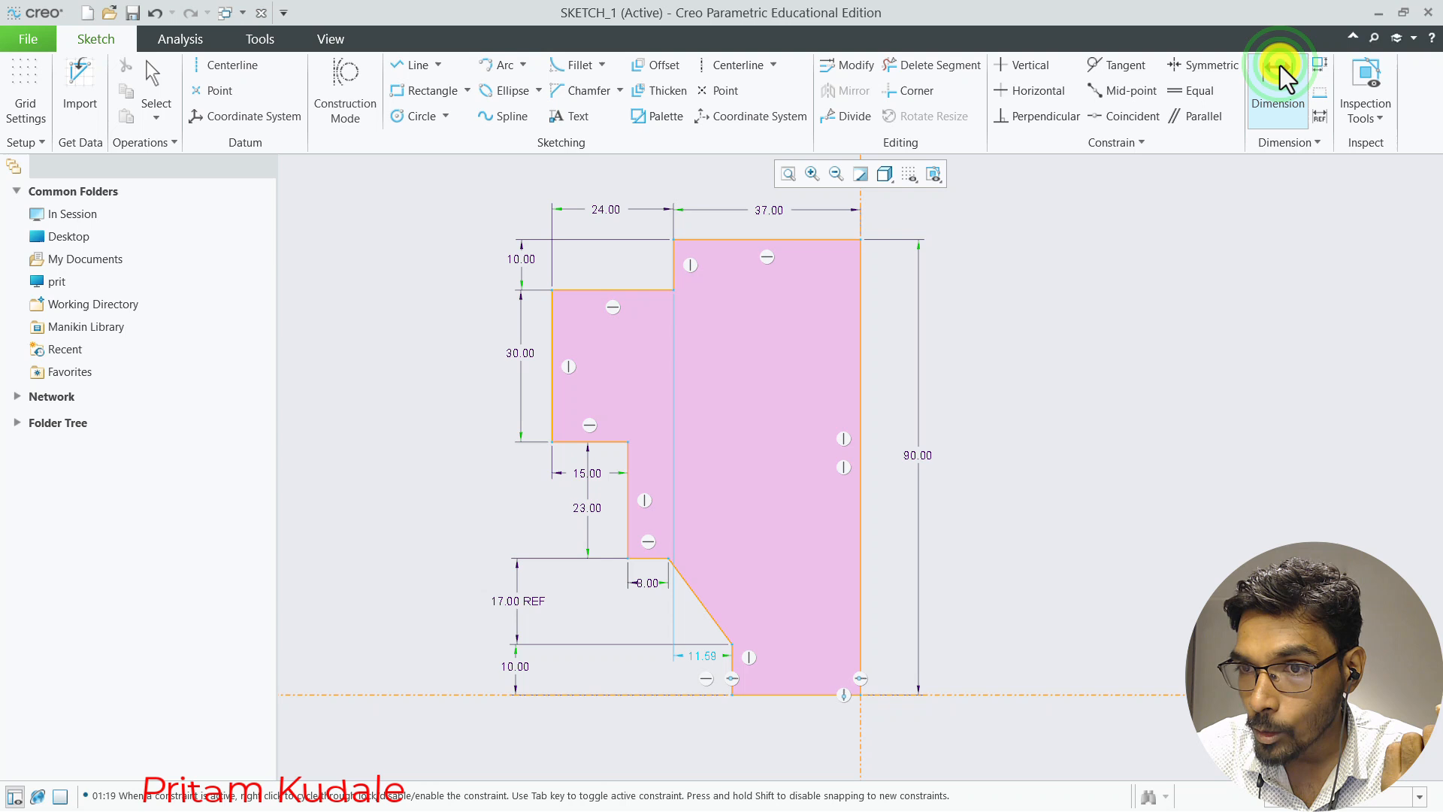
pyautogui.click(731, 693)
pyautogui.click(860, 693)
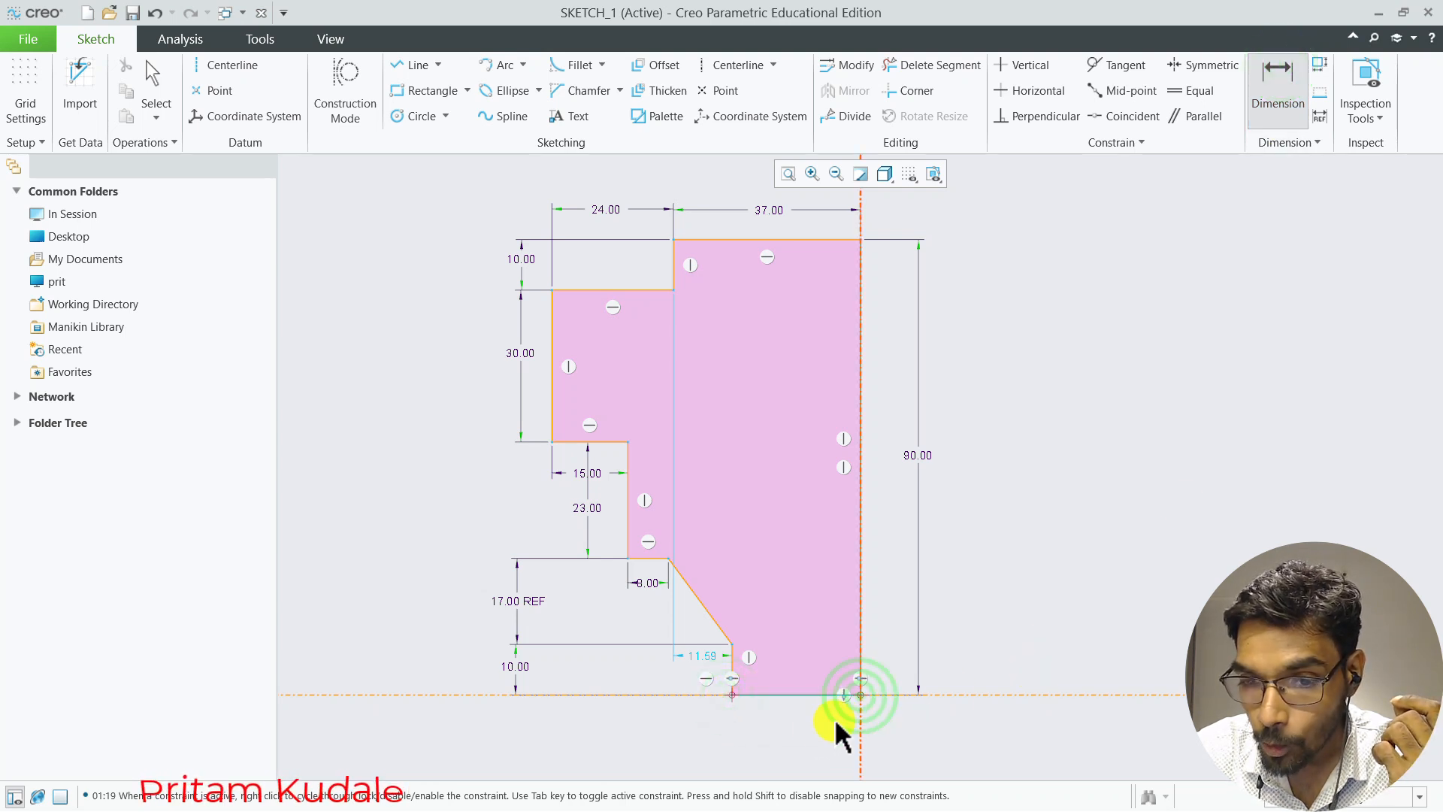
pyautogui.middleClick(791, 714)
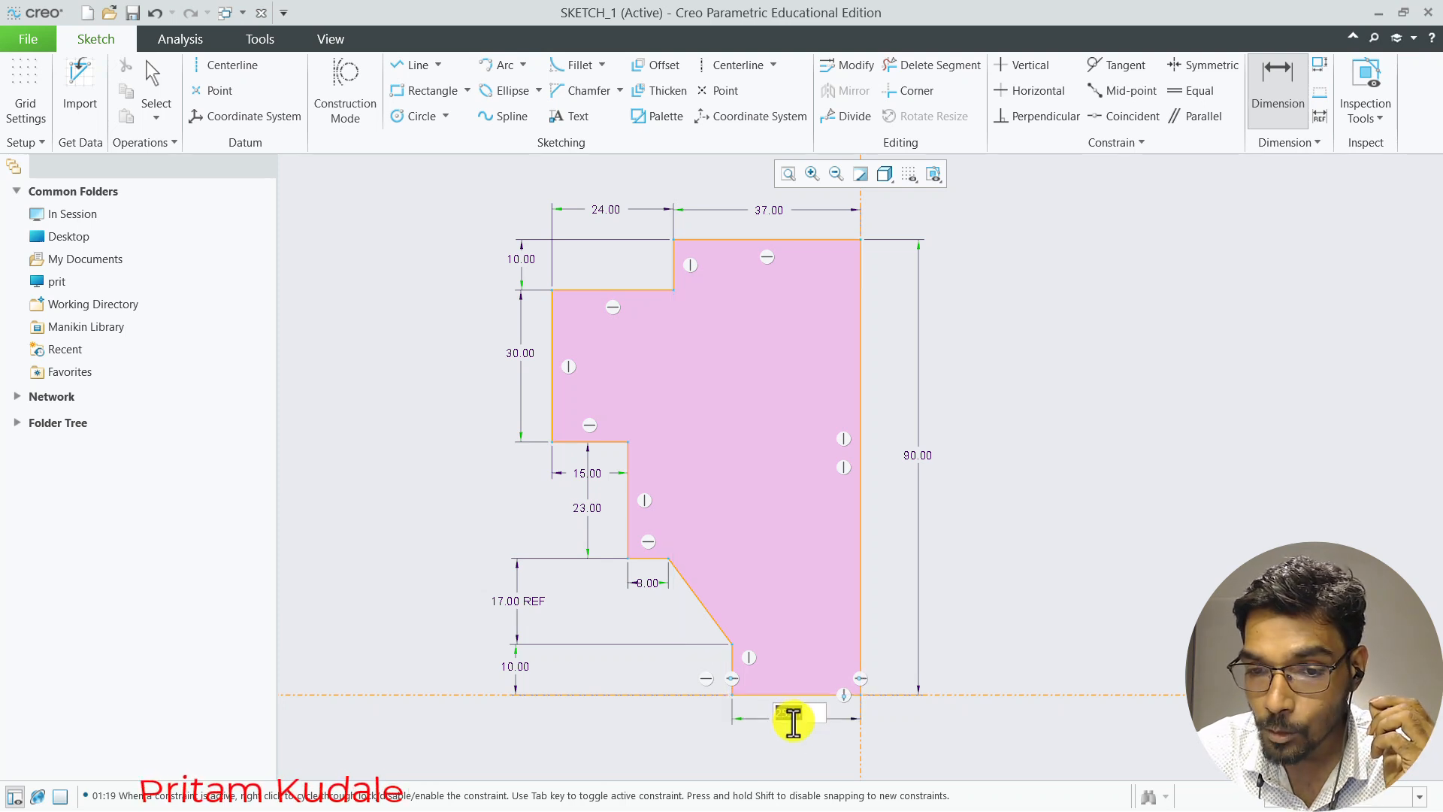
pyautogui.write('20')
pyautogui.press('Return')
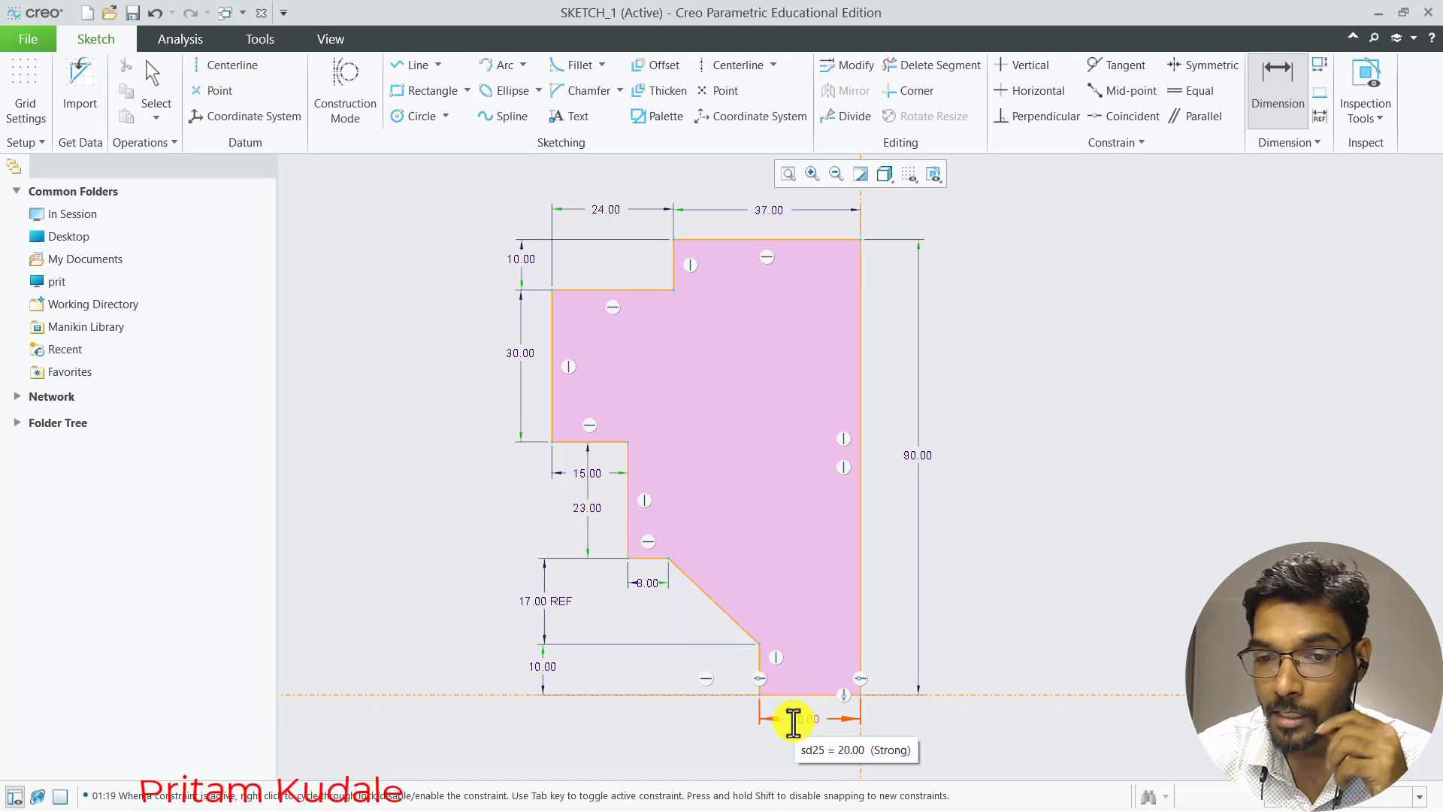
pyautogui.middleClick(786, 722)
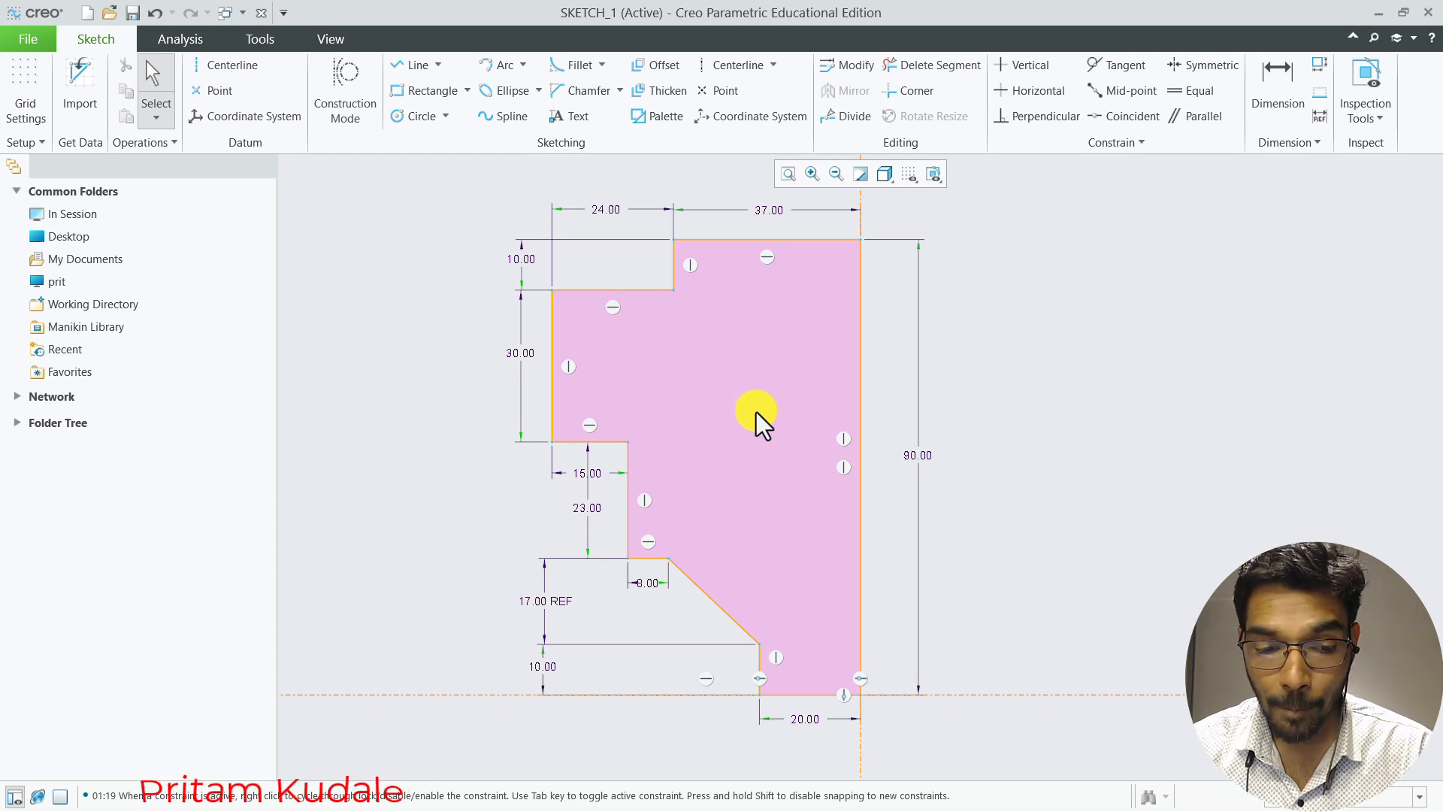
# Draw a trial corner rectangle about 33 wide and 19 high in the empty area to the right of the profile
pyautogui.hotkey('alt', 'Tab')
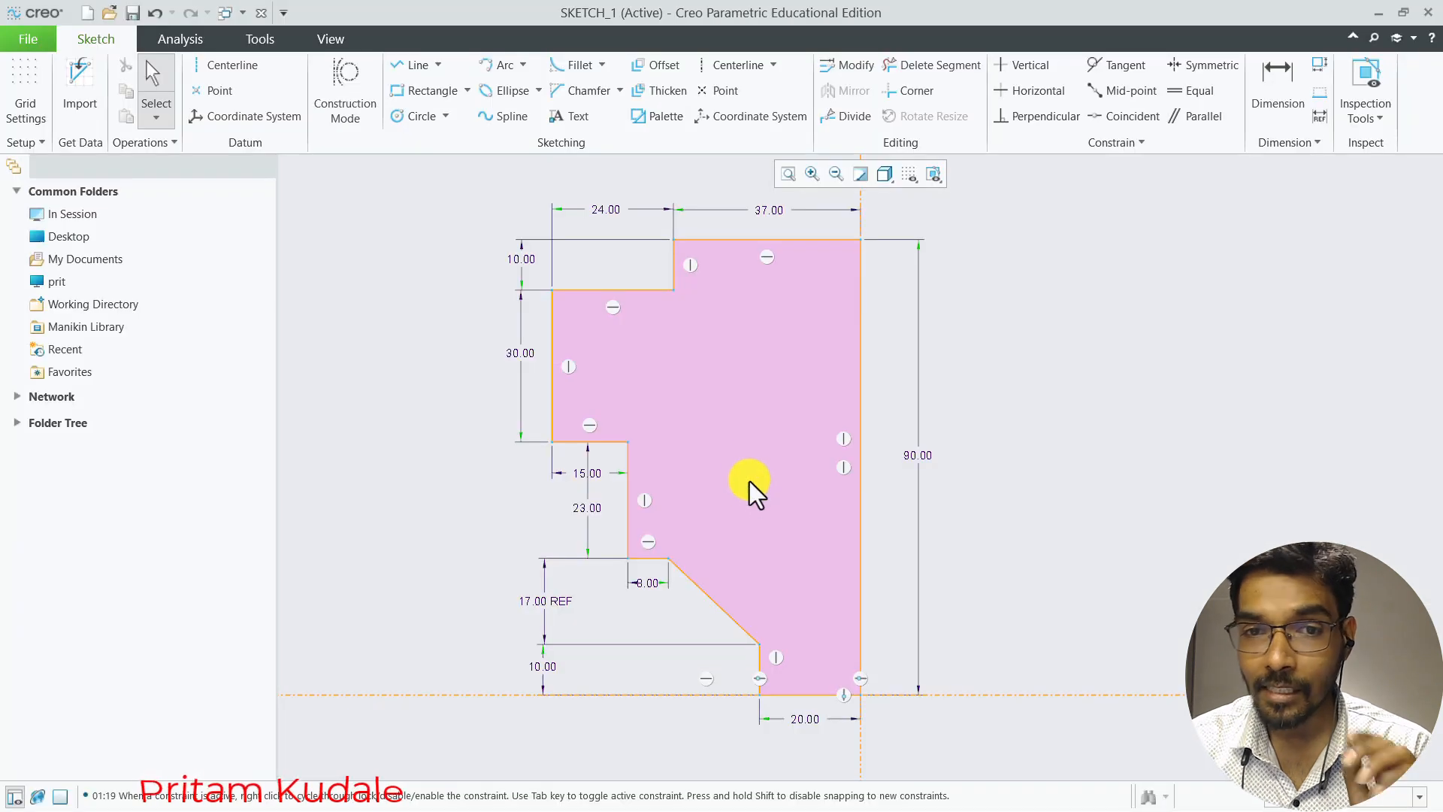
pyautogui.click(409, 97)
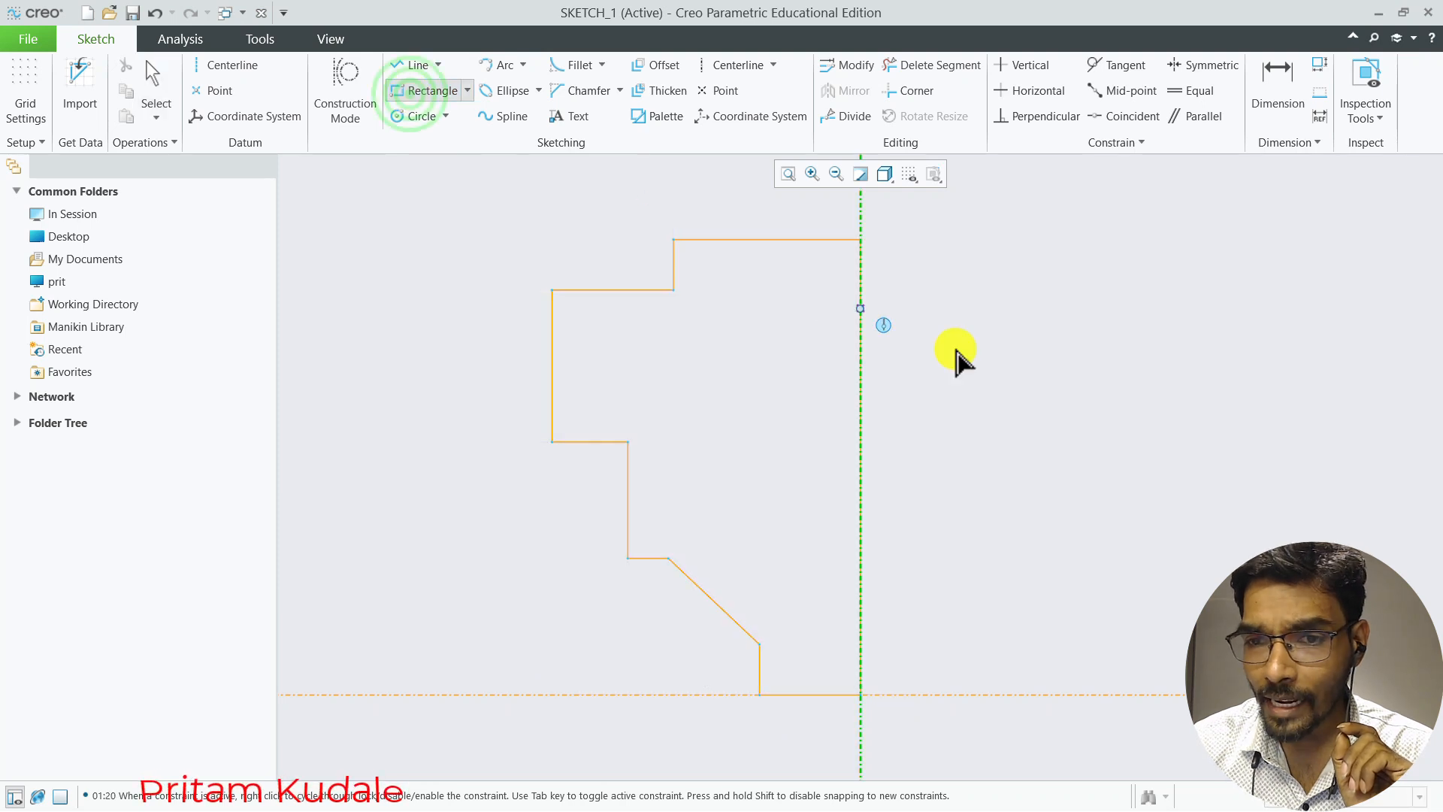
pyautogui.click(1083, 443)
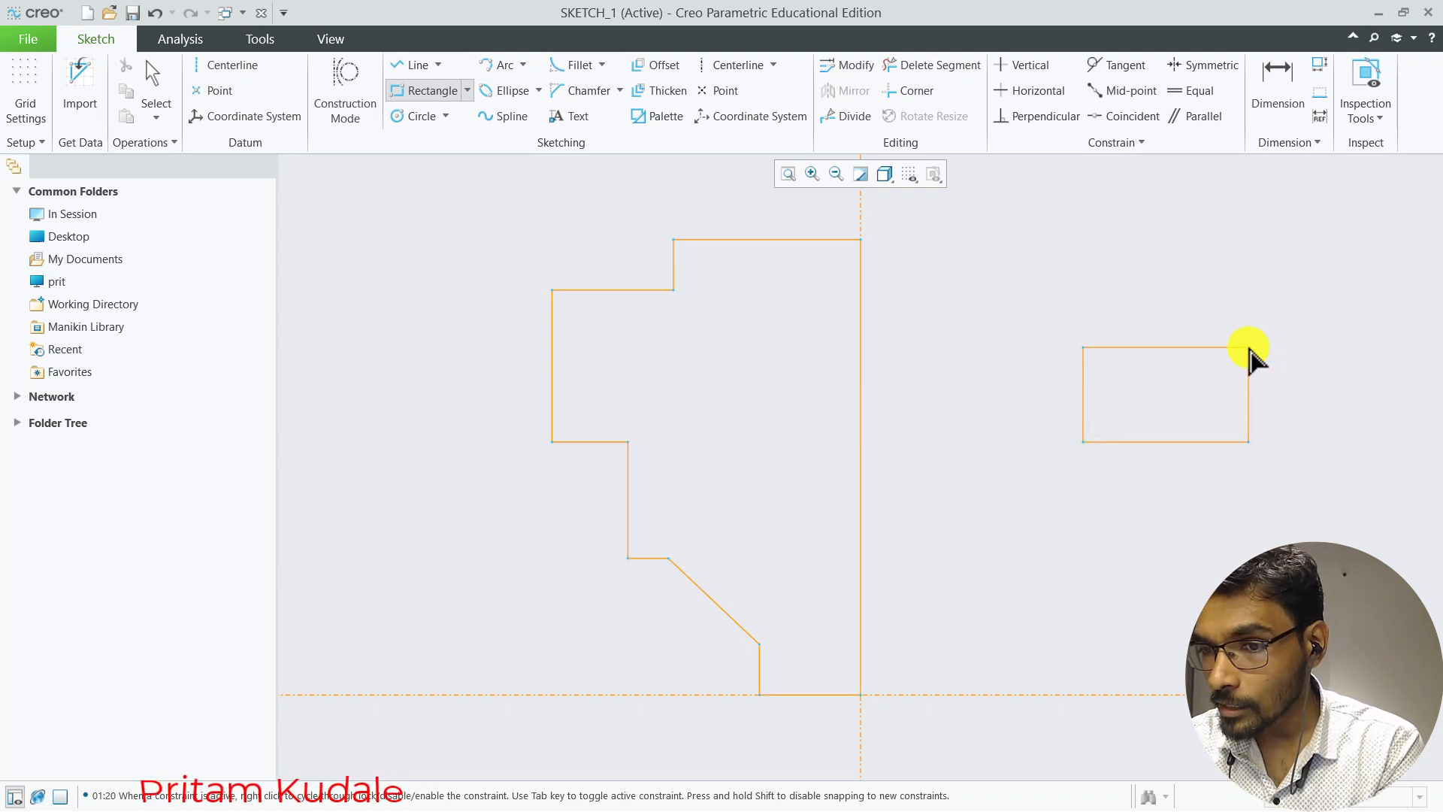
pyautogui.click(1249, 348)
pyautogui.middleClick(1268, 347)
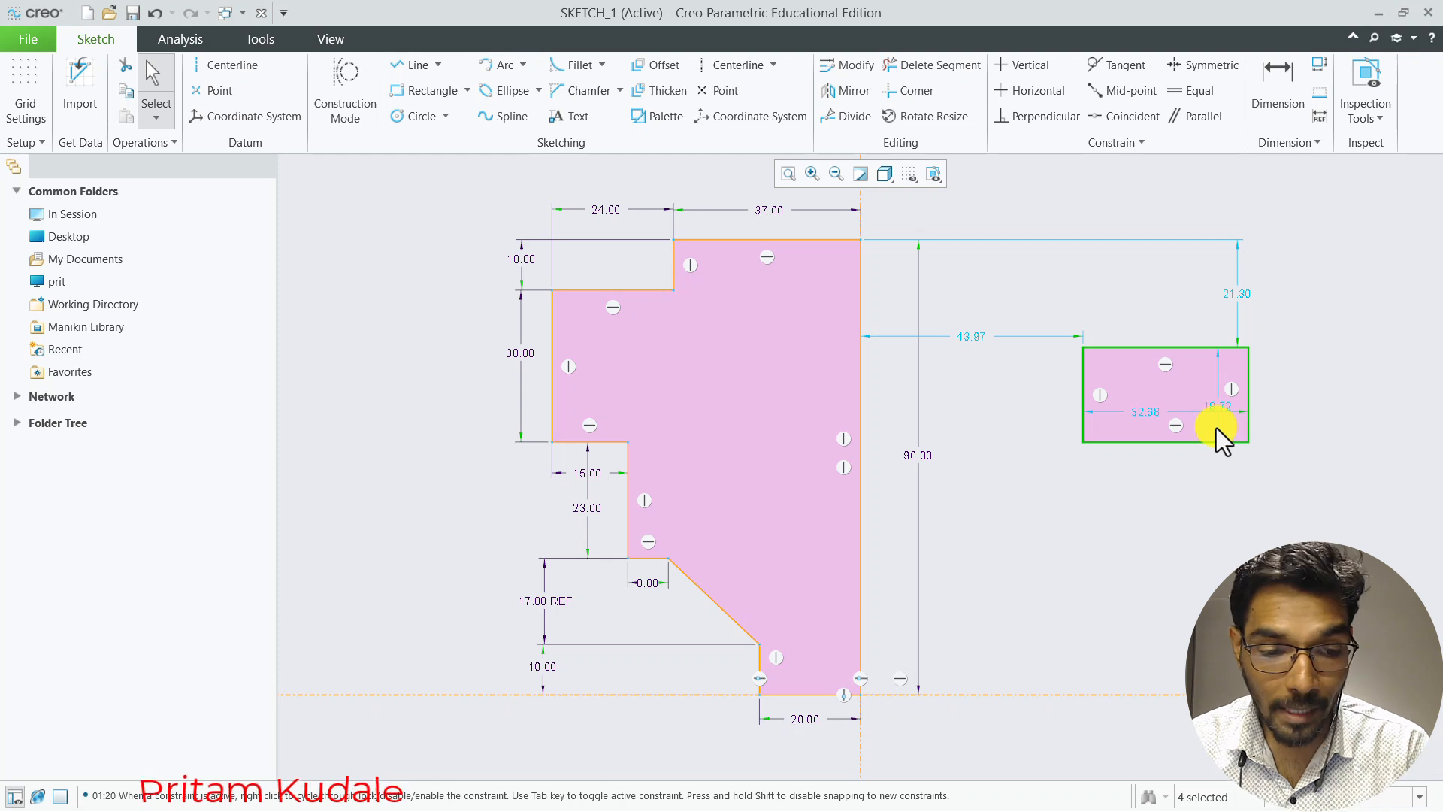
# Recheck the Problem 1 drawing, draw a second corner rectangle about 12 high below the first, and delete both rectangles
pyautogui.hotkey('alt', 'Tab')
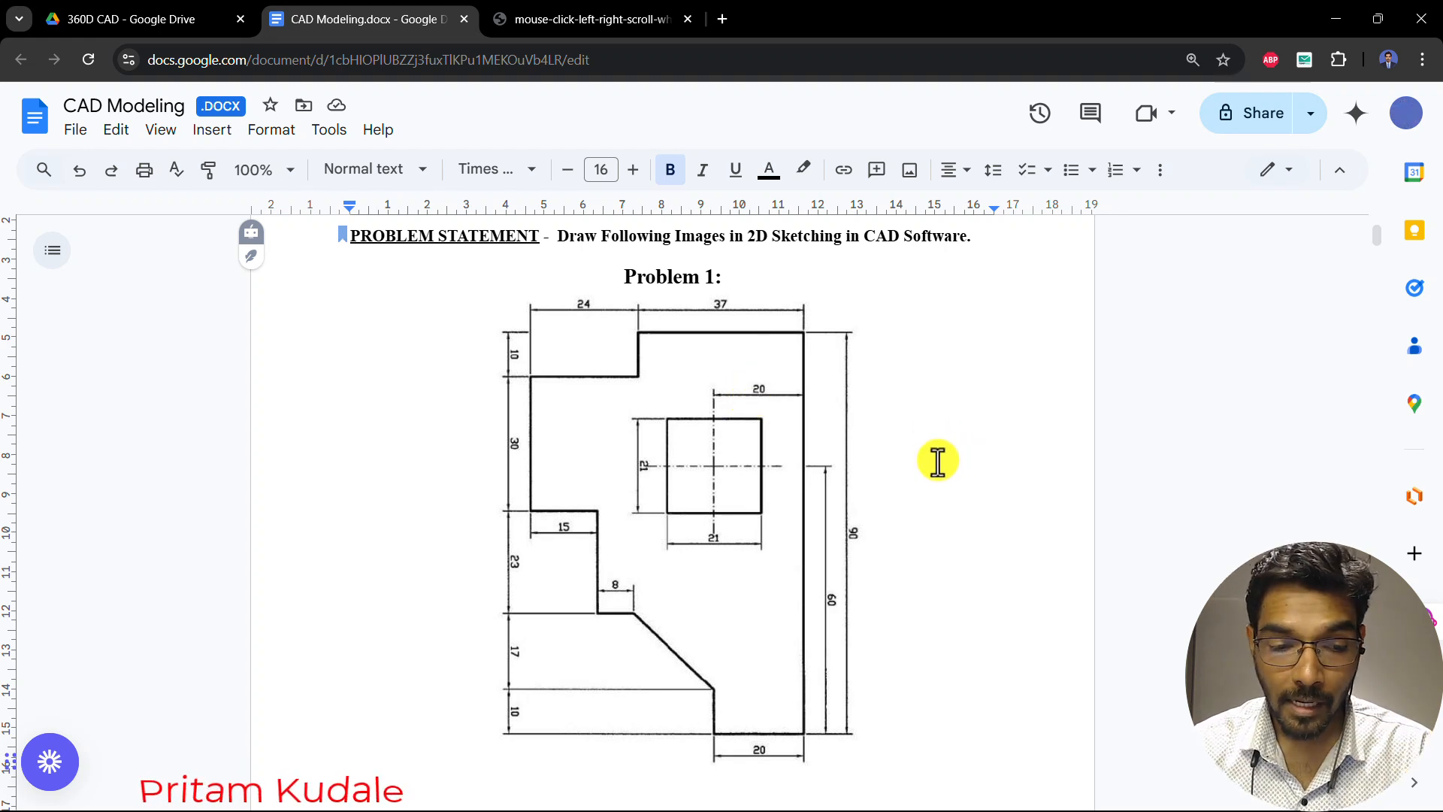
pyautogui.hotkey('alt', 'Tab')
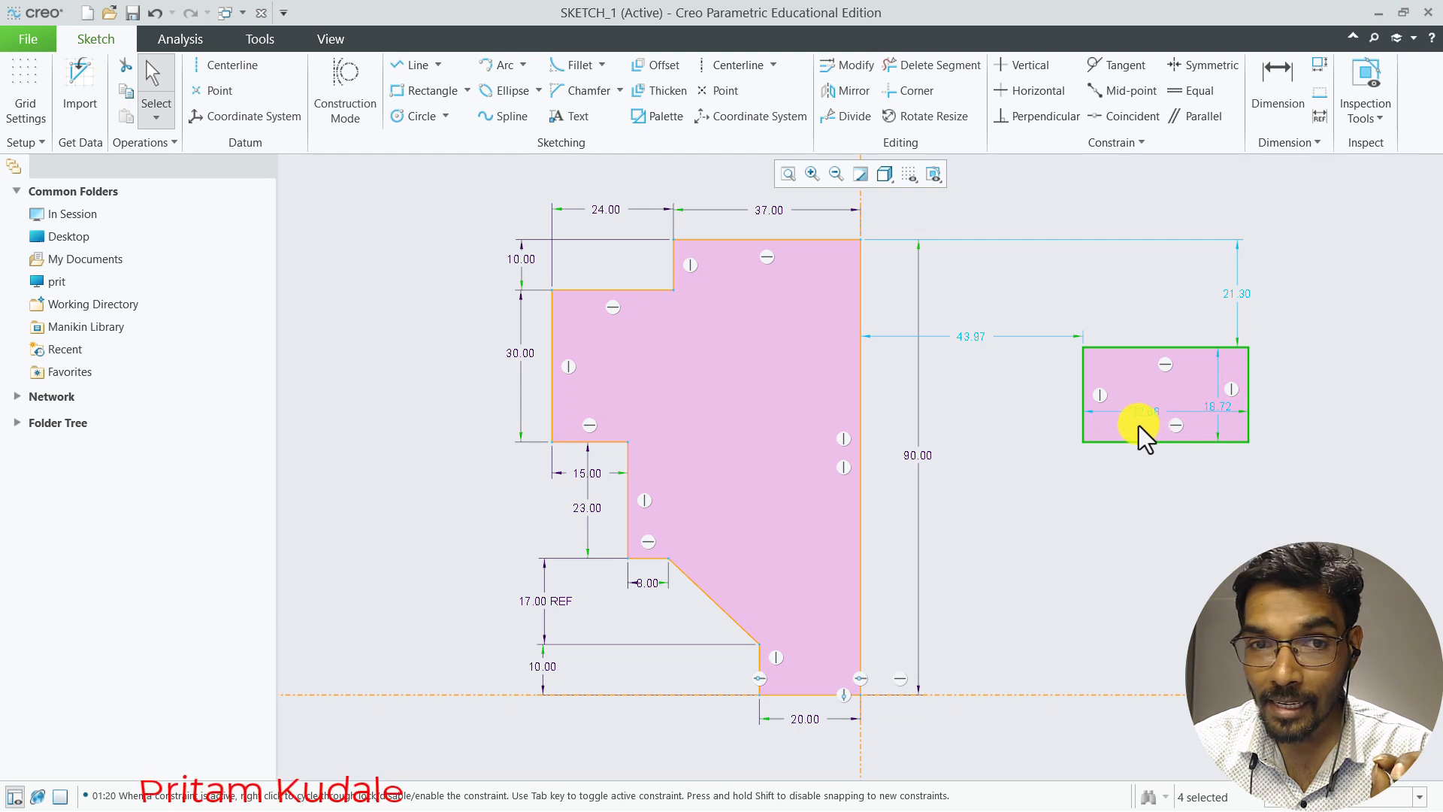
pyautogui.click(417, 92)
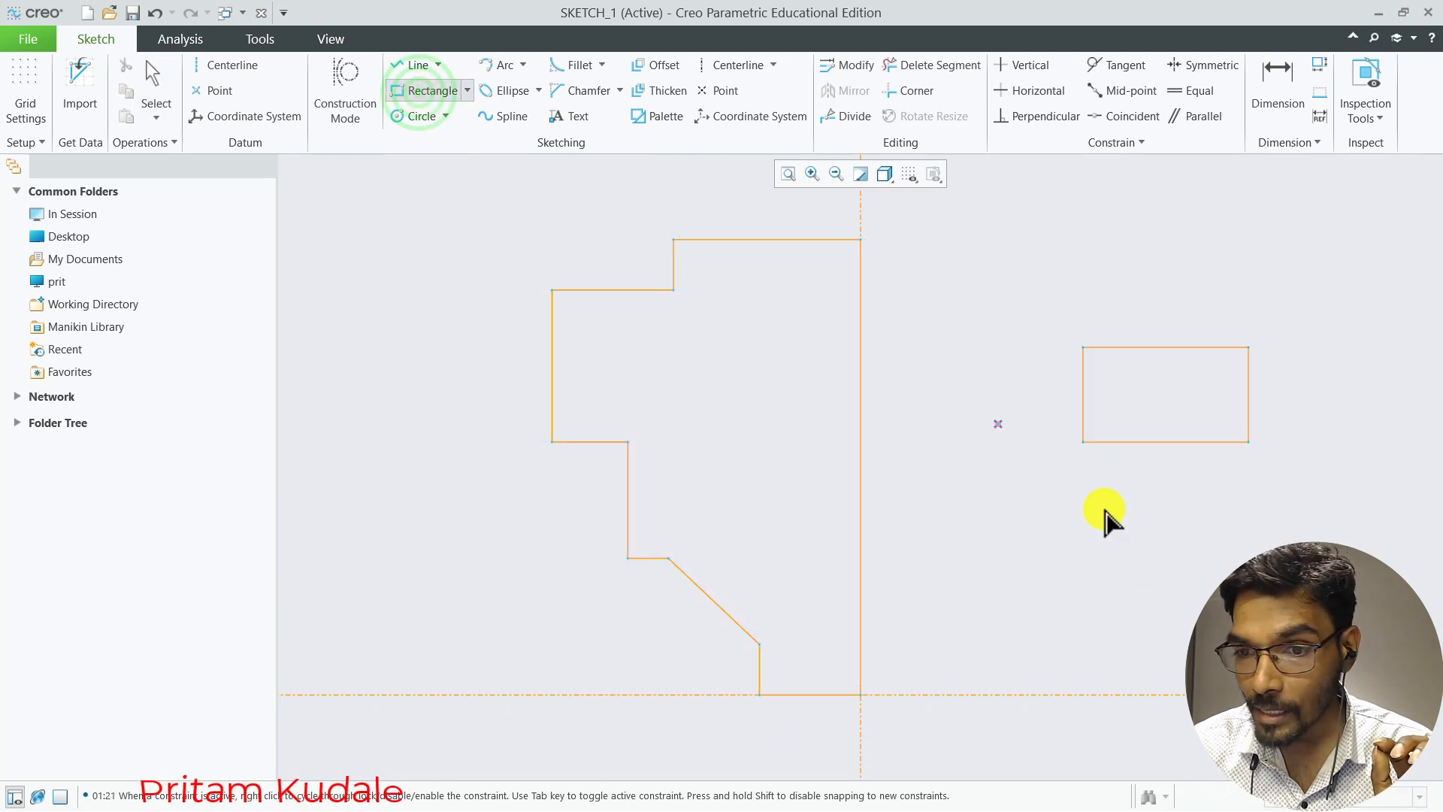
pyautogui.click(1103, 620)
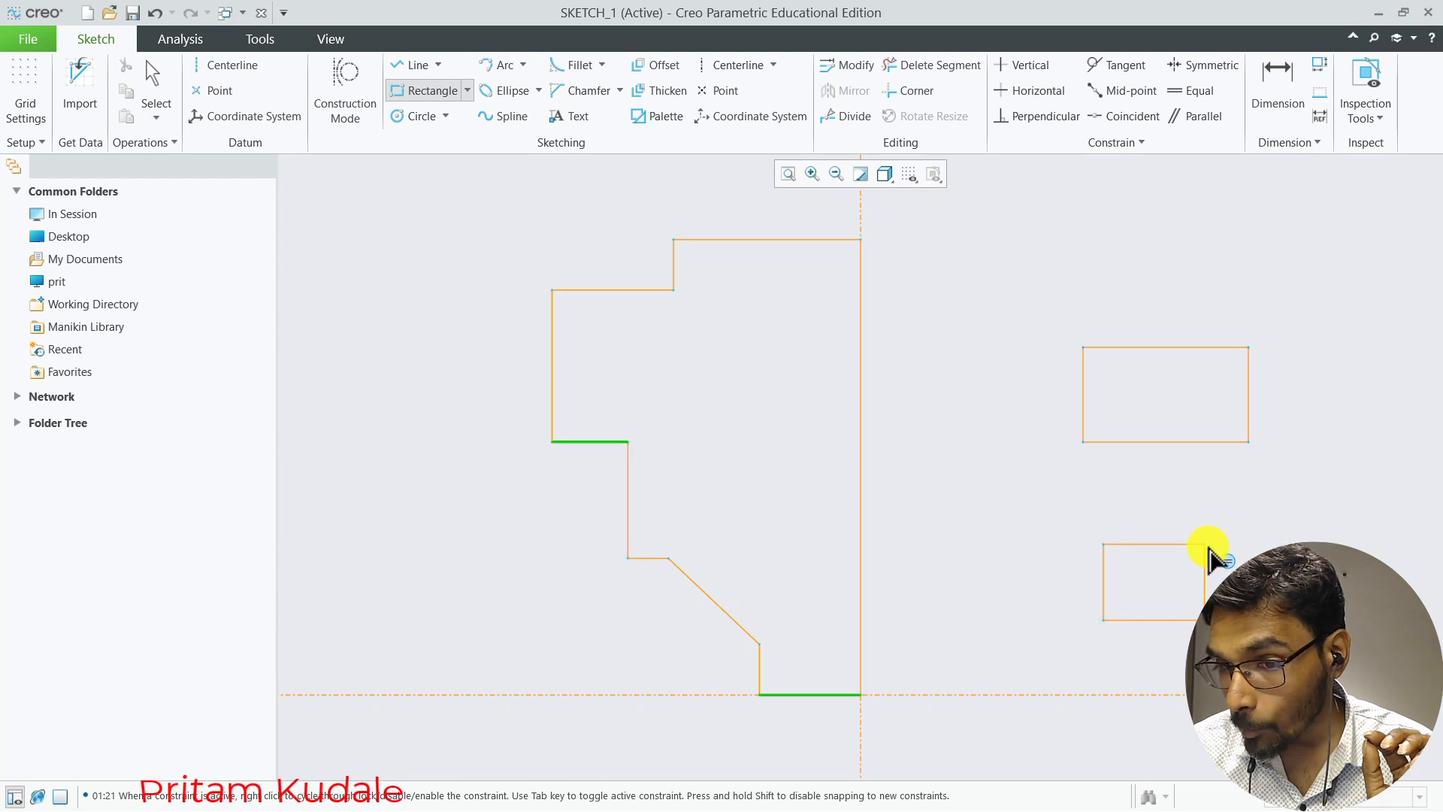
pyautogui.click(1207, 557)
pyautogui.middleClick(1243, 545)
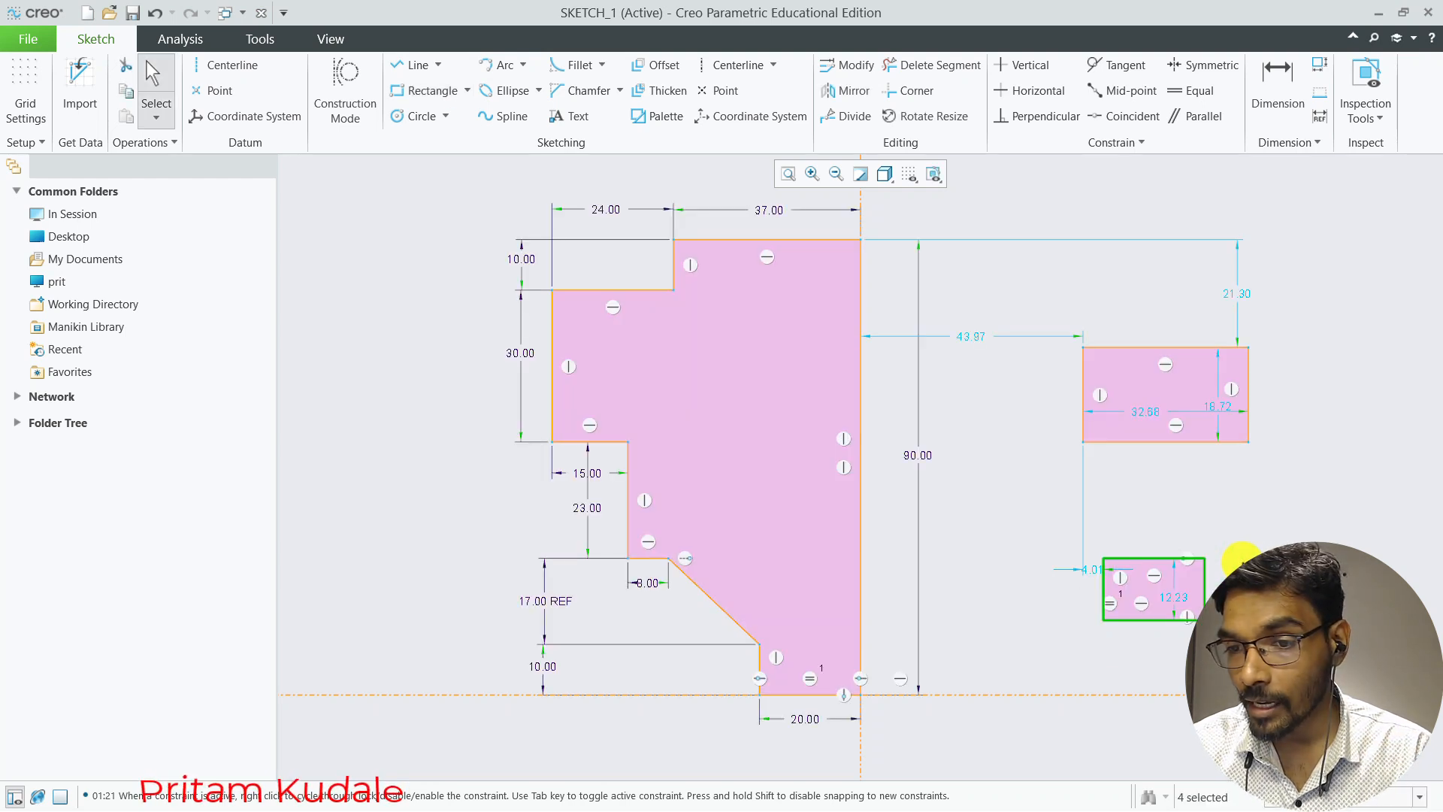
pyautogui.moveTo(1315, 304); pyautogui.dragTo(1031, 647)
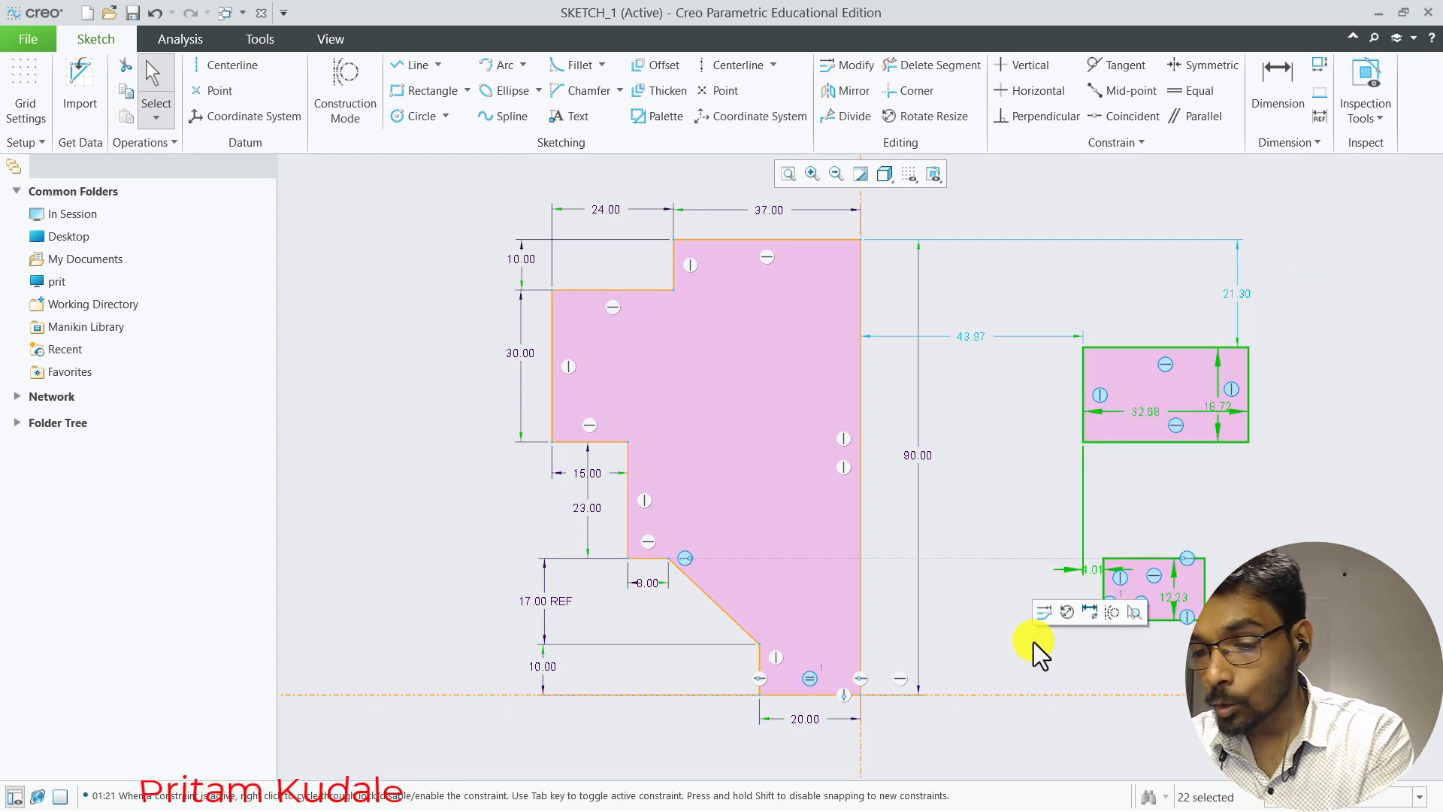
pyautogui.press('Delete')
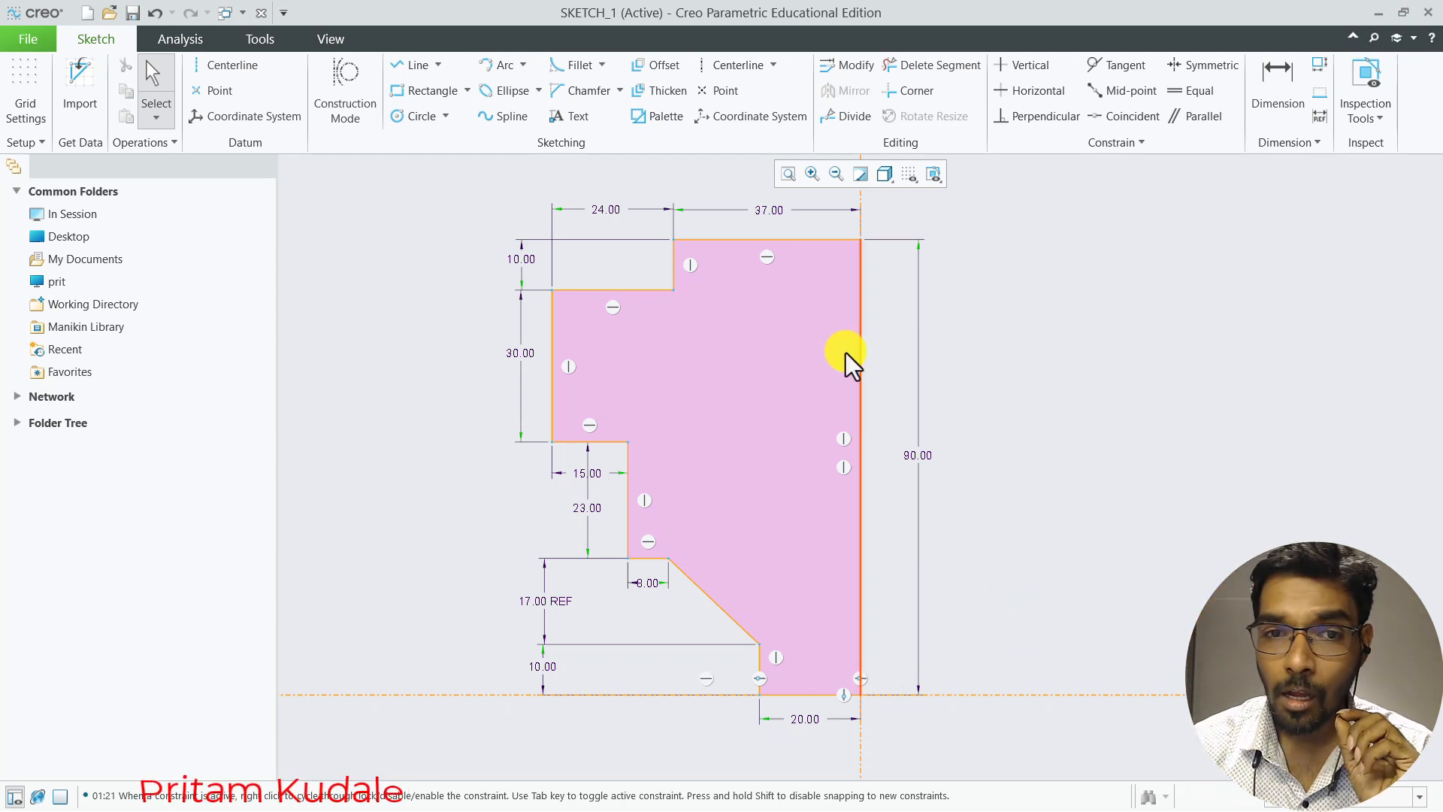
# Draw a center rectangle in the empty area to the right of the profile
pyautogui.click(468, 91)
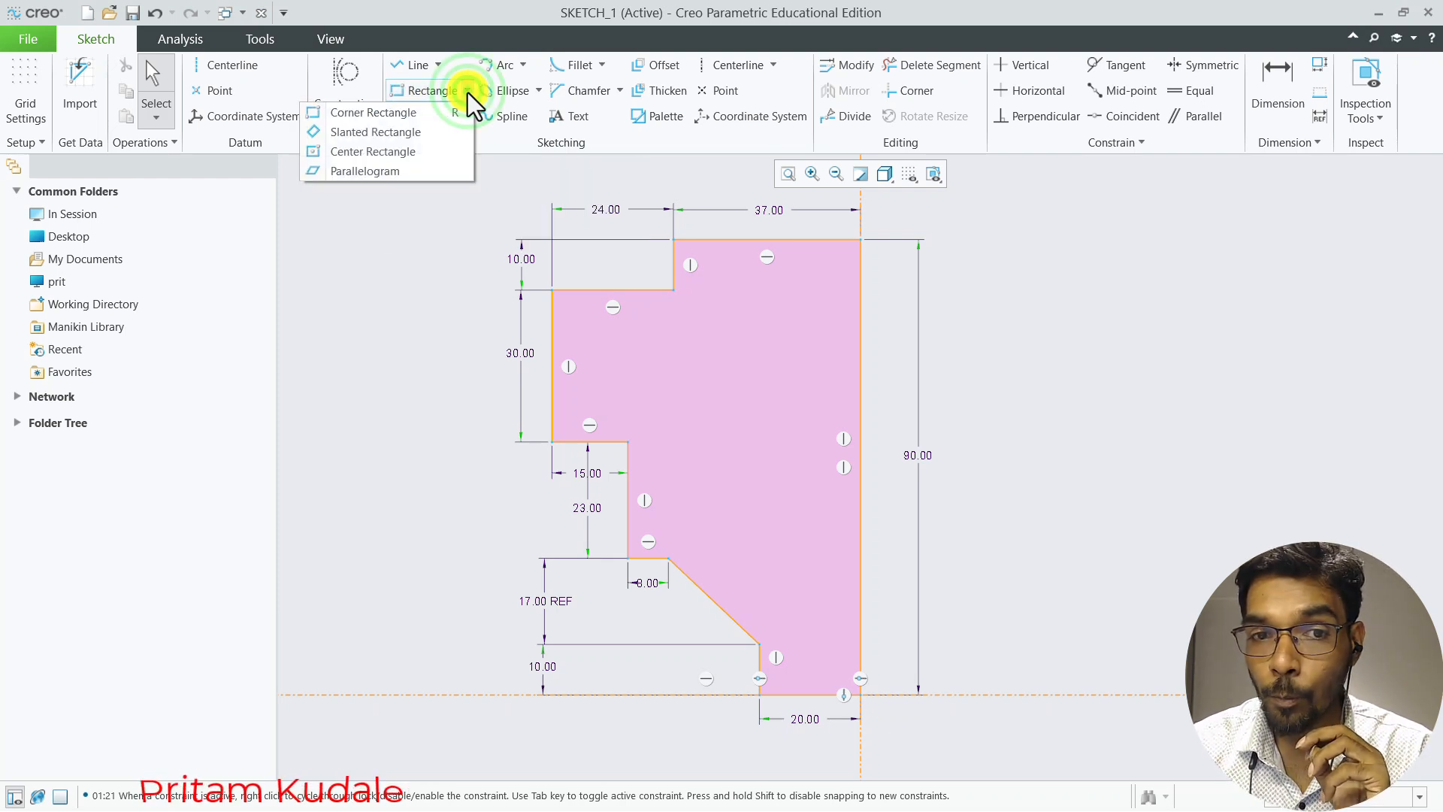
pyautogui.click(412, 150)
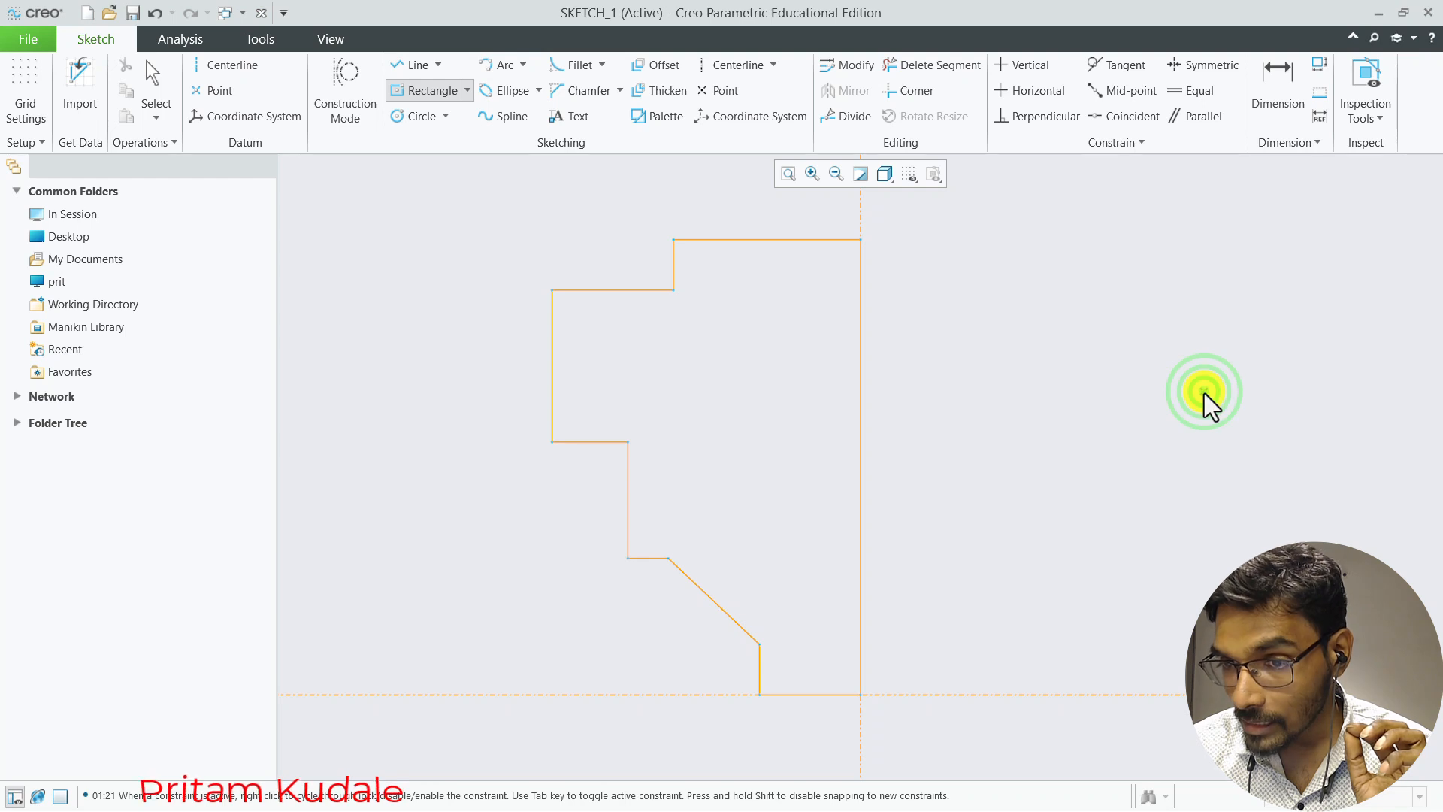
pyautogui.click(1204, 392)
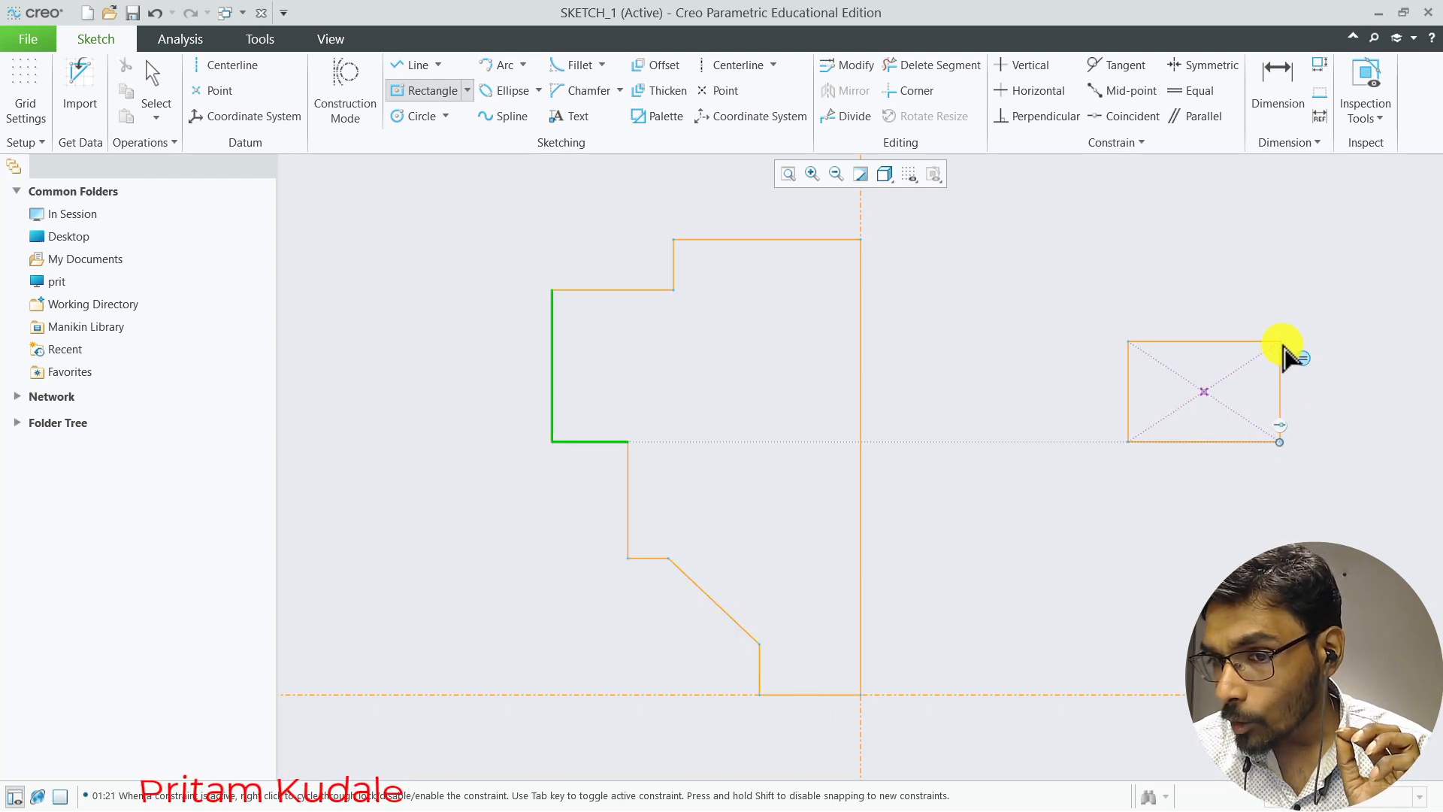
pyautogui.click(1281, 345)
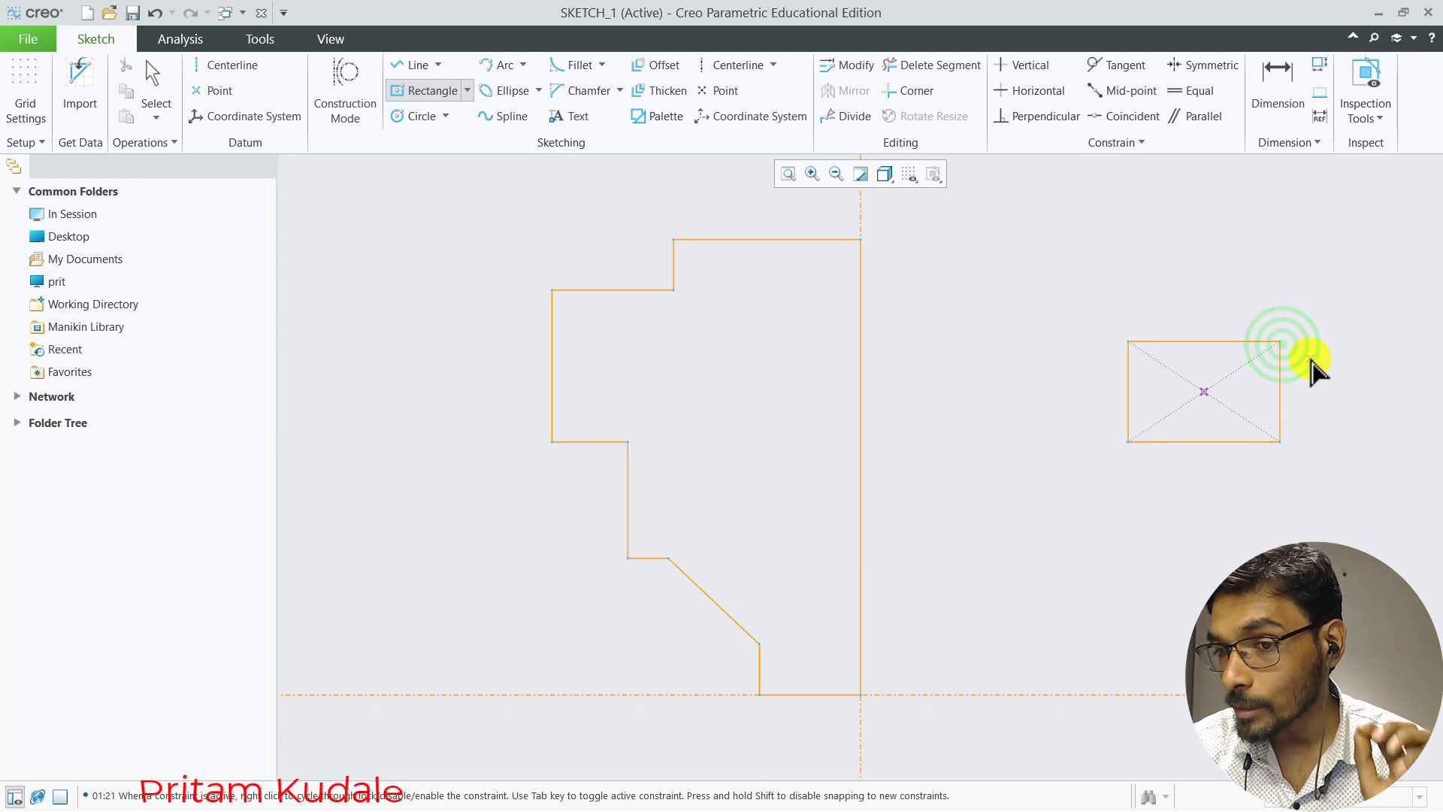
# Finish the trial center rectangle and delete it from the empty area beside the profile
pyautogui.middleClick(1310, 356)
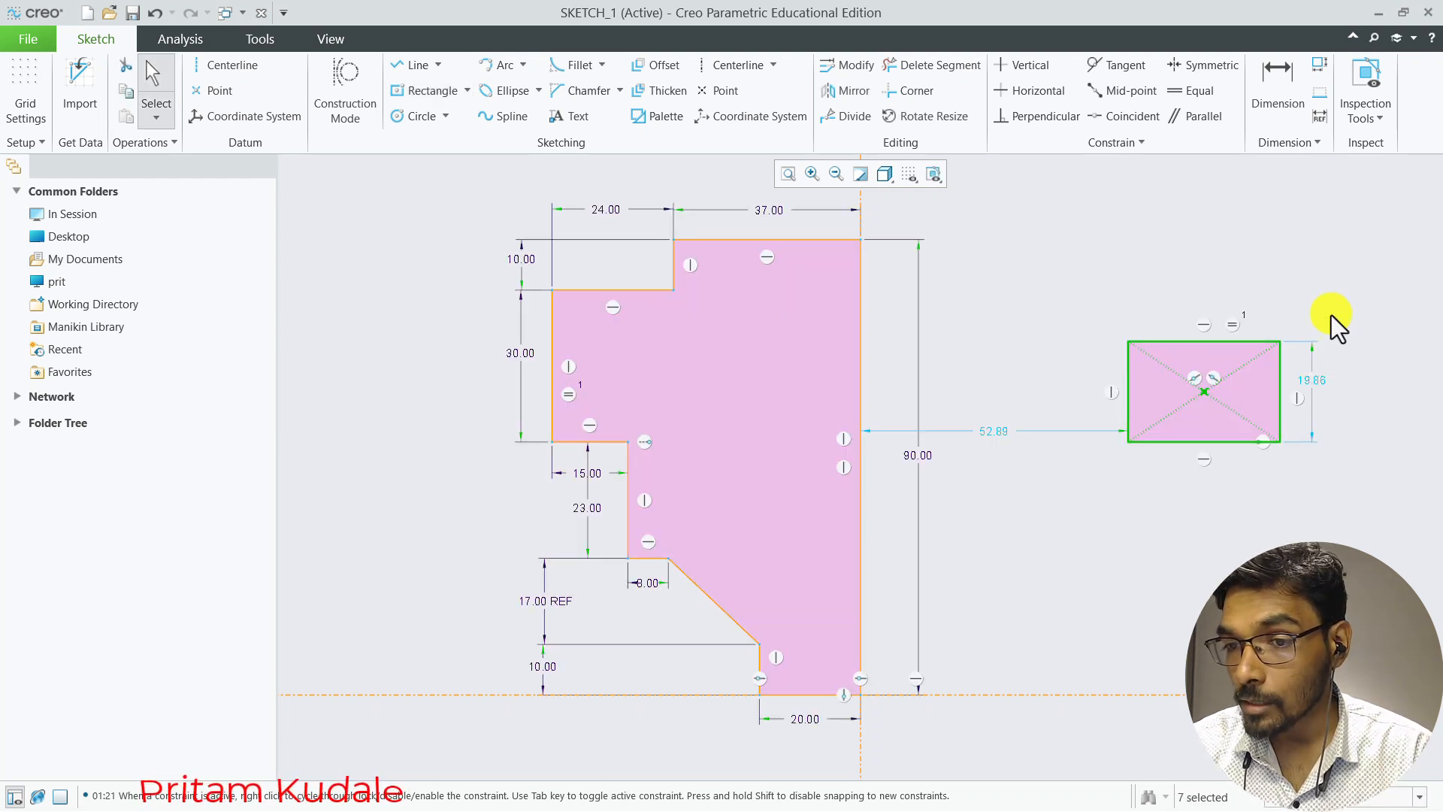
pyautogui.moveTo(1306, 366); pyautogui.dragTo(1085, 506)
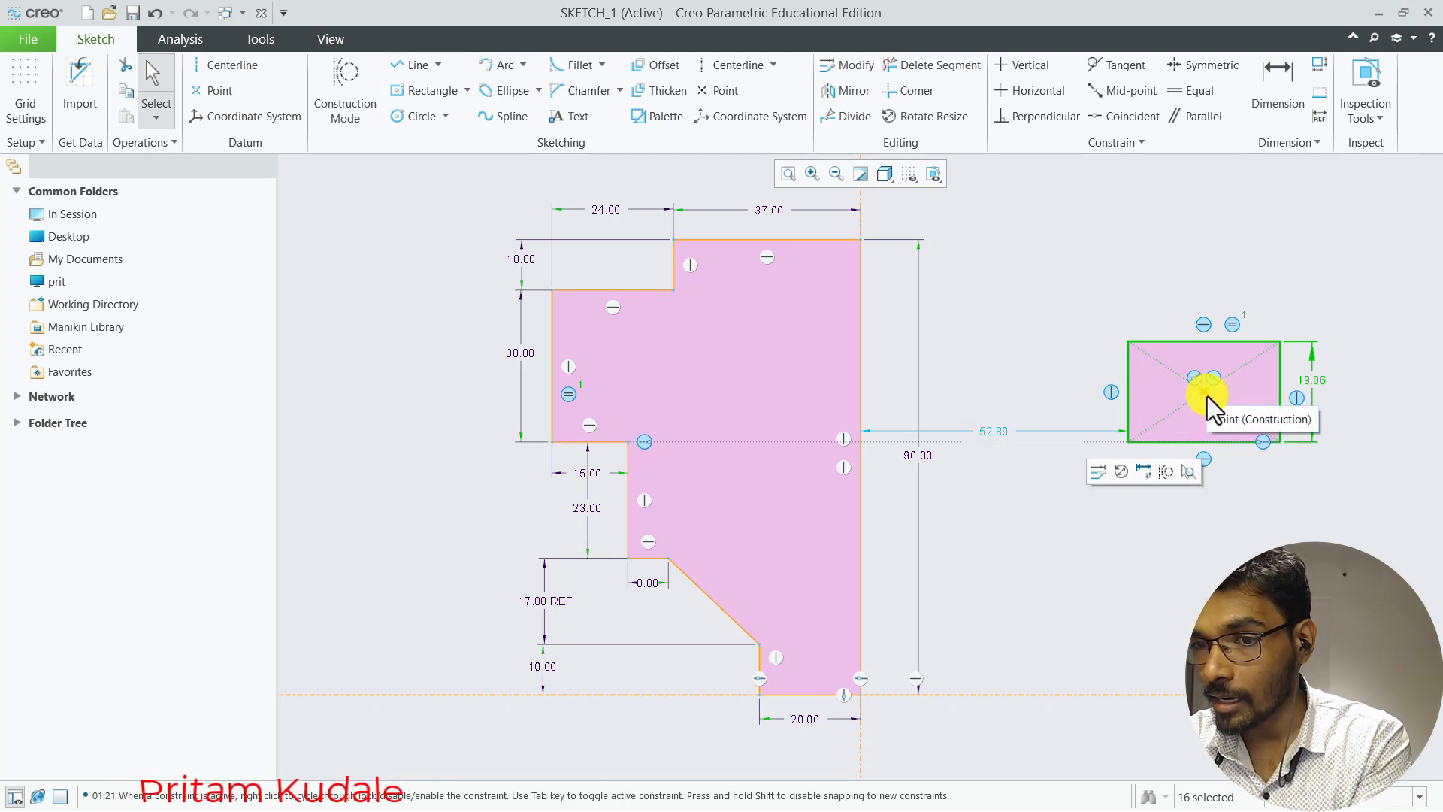
pyautogui.press('Delete')
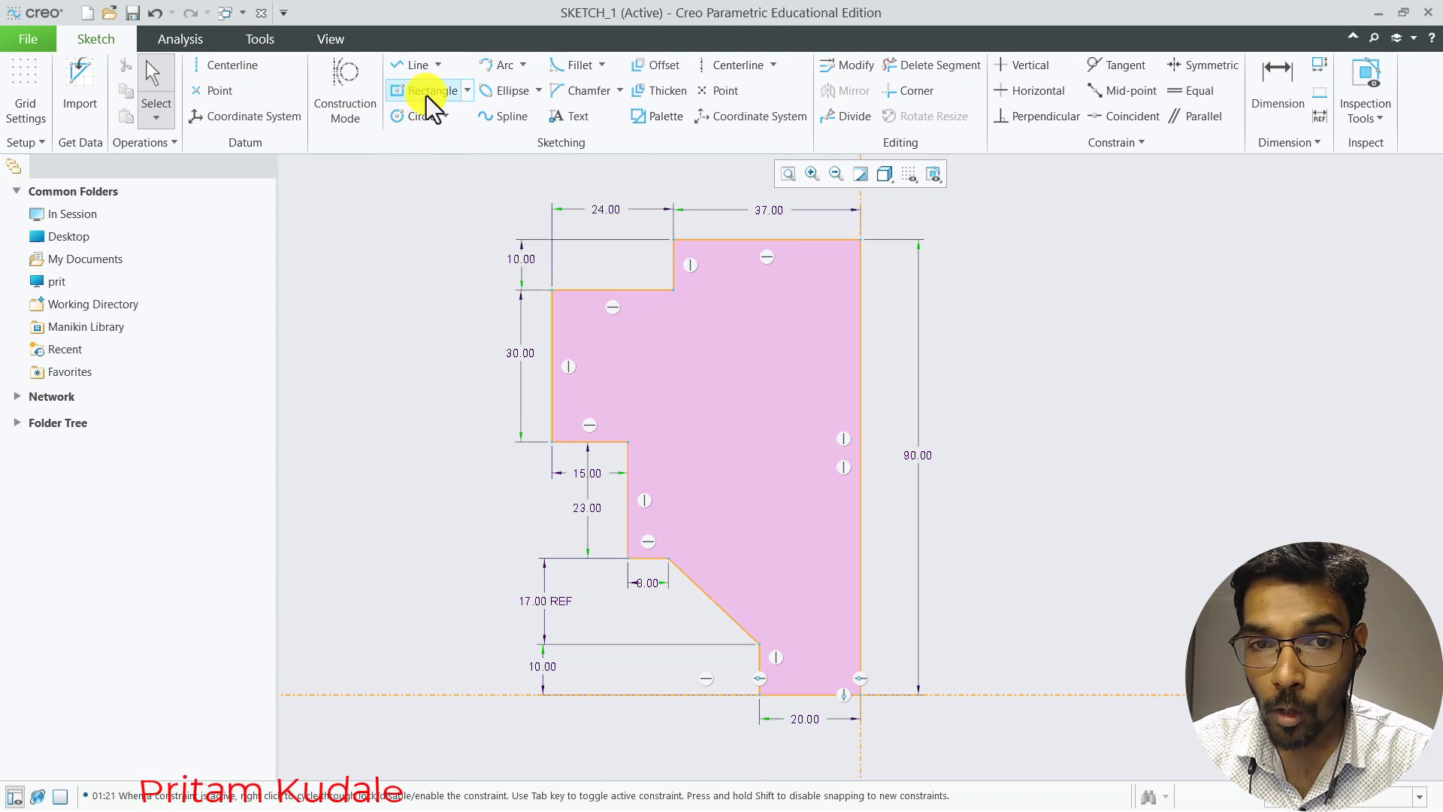
# Draw a center rectangle about 17 wide and 12 high inside the upper part of the profile
pyautogui.click(467, 91)
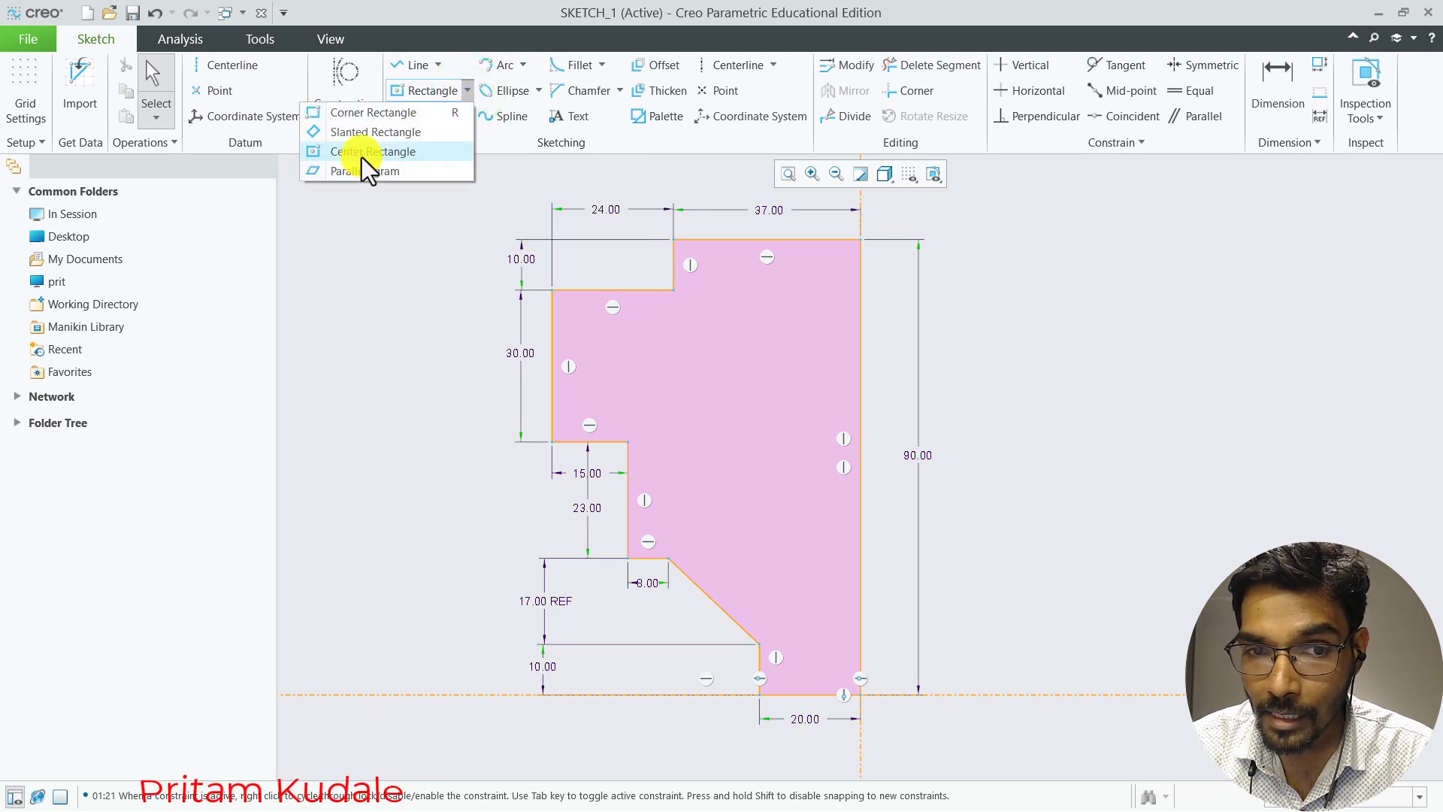
pyautogui.click(362, 154)
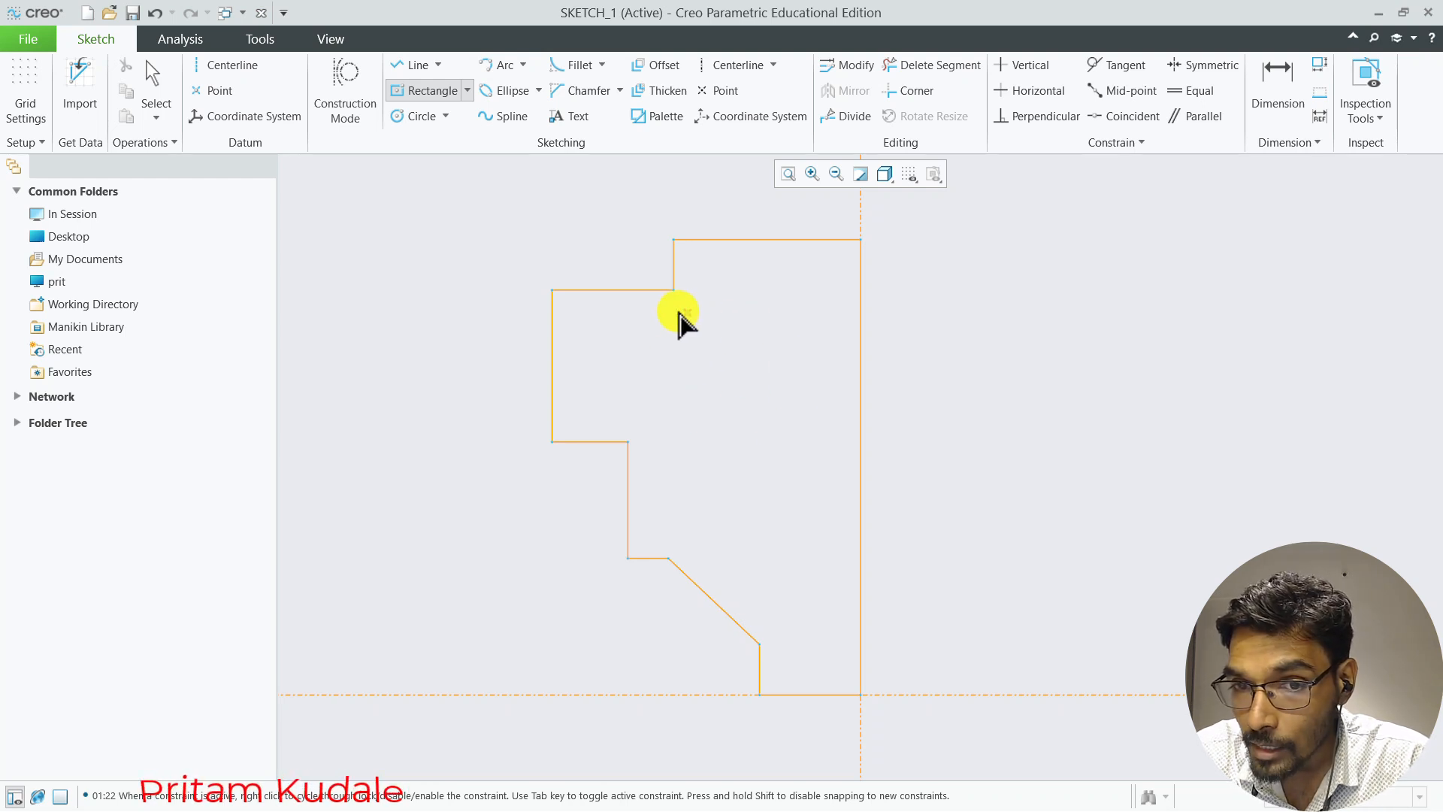
pyautogui.click(752, 389)
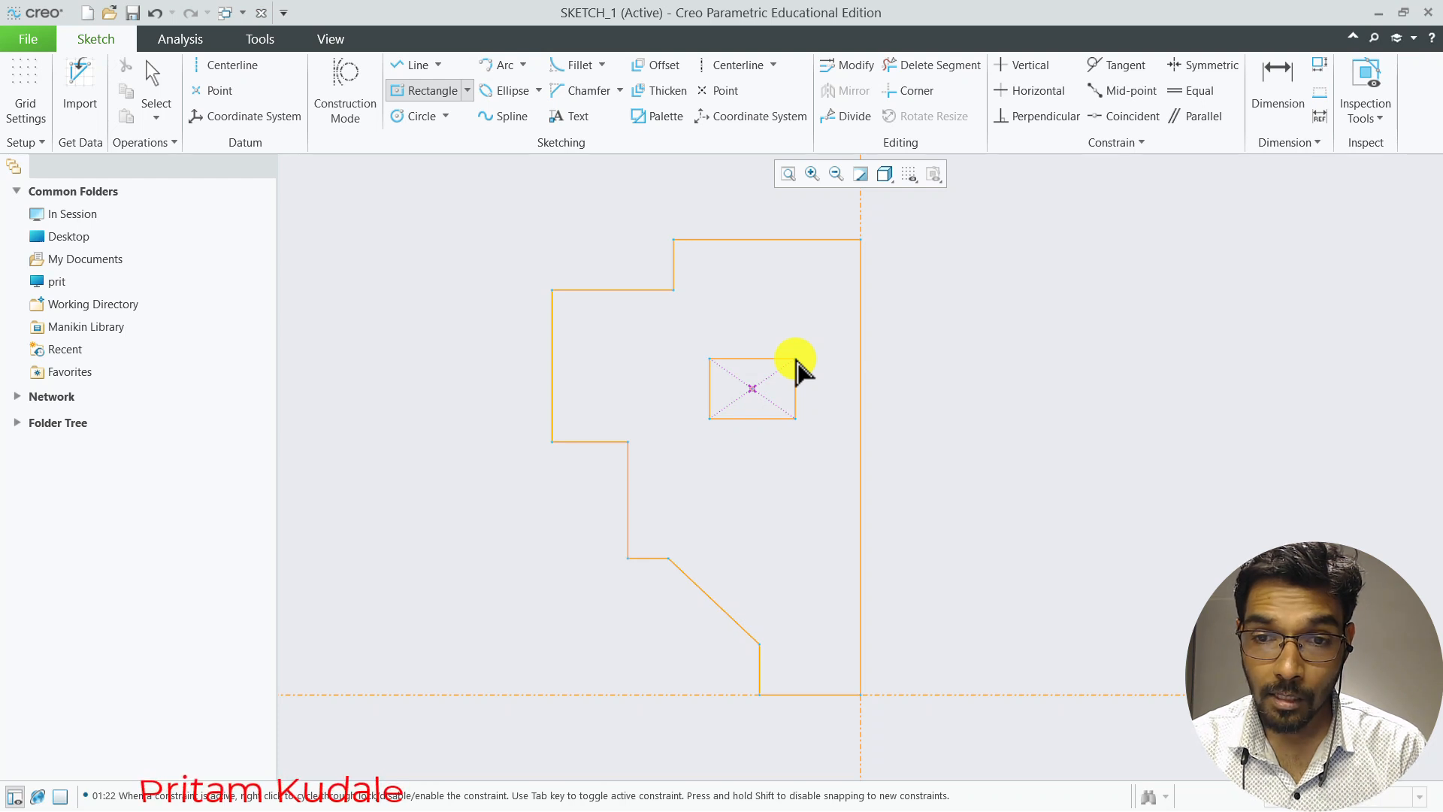
pyautogui.click(797, 360)
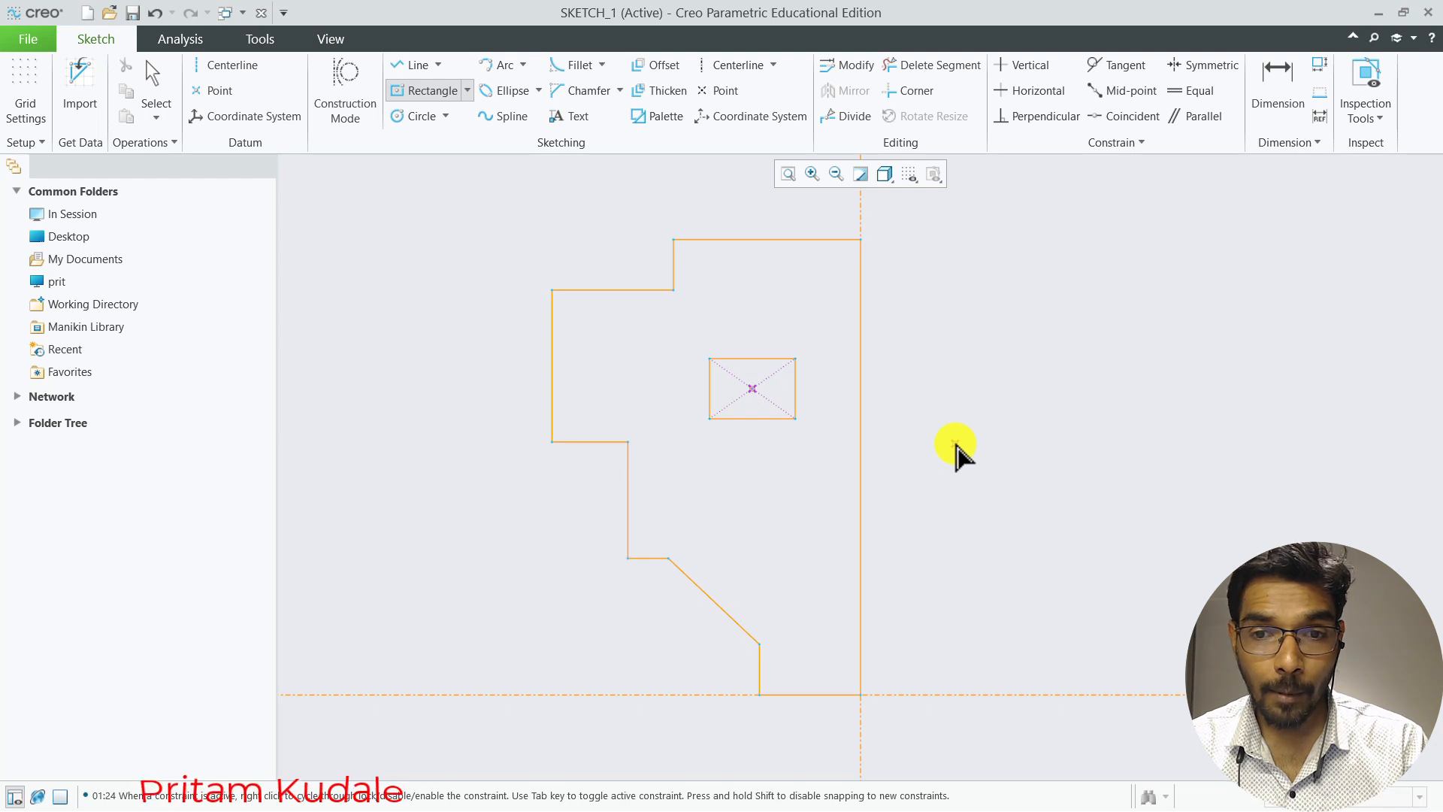
pyautogui.middleClick(969, 462)
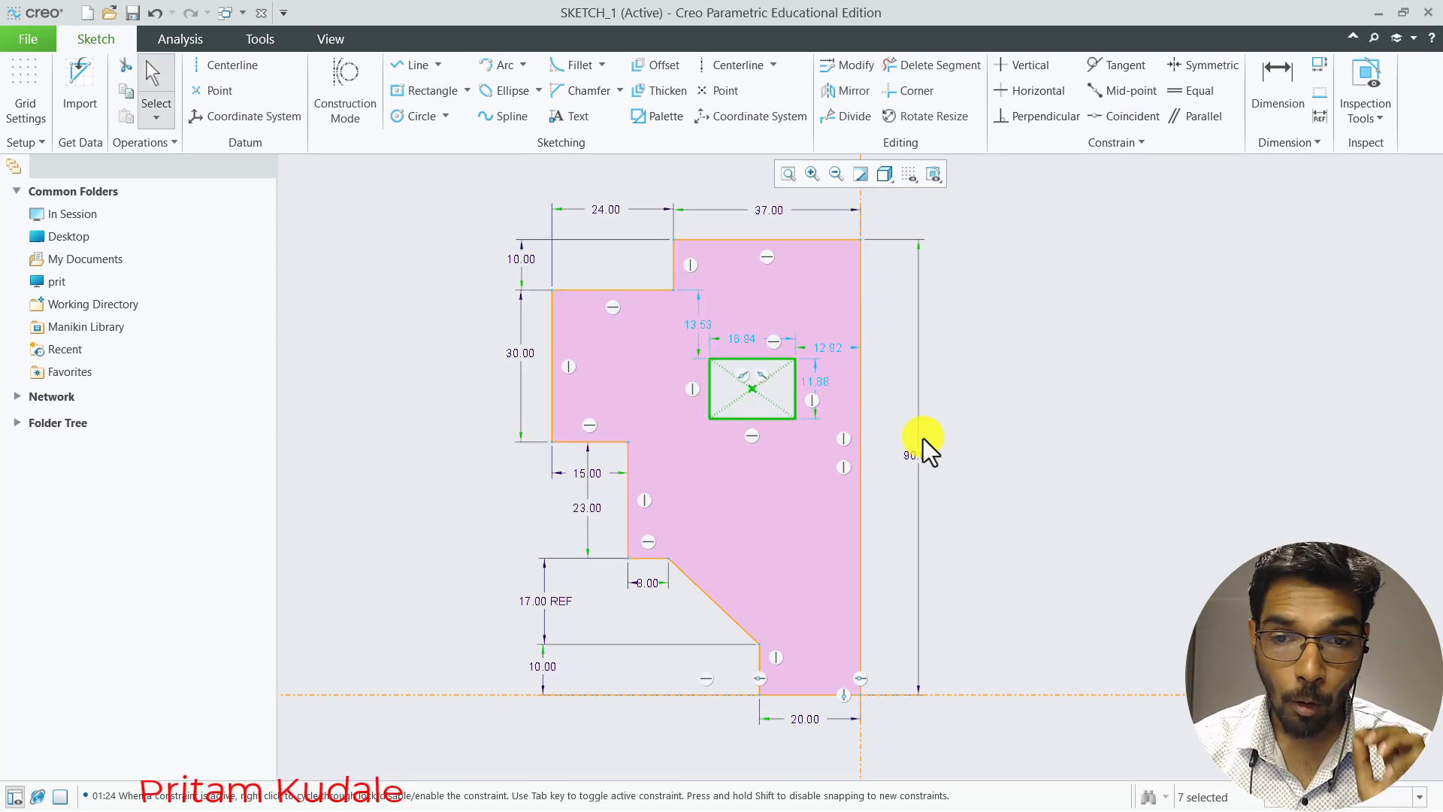
# Check the inner square's size in the Problem 1 drawing and set the rectangle's height and width to 21 each
pyautogui.hotkey('alt', 'Tab')
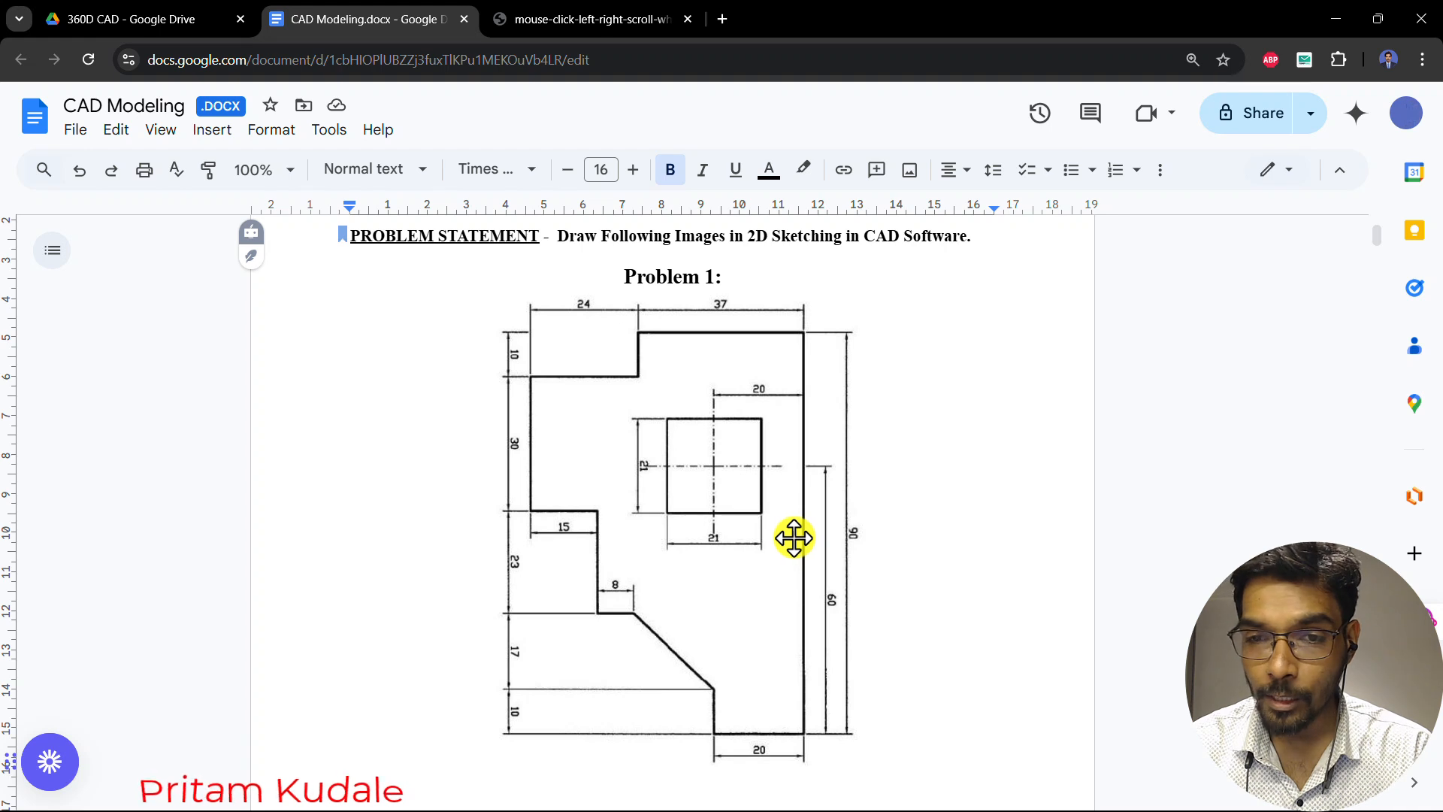
pyautogui.hotkey('alt', 'Tab')
pyautogui.doubleClick(821, 386)
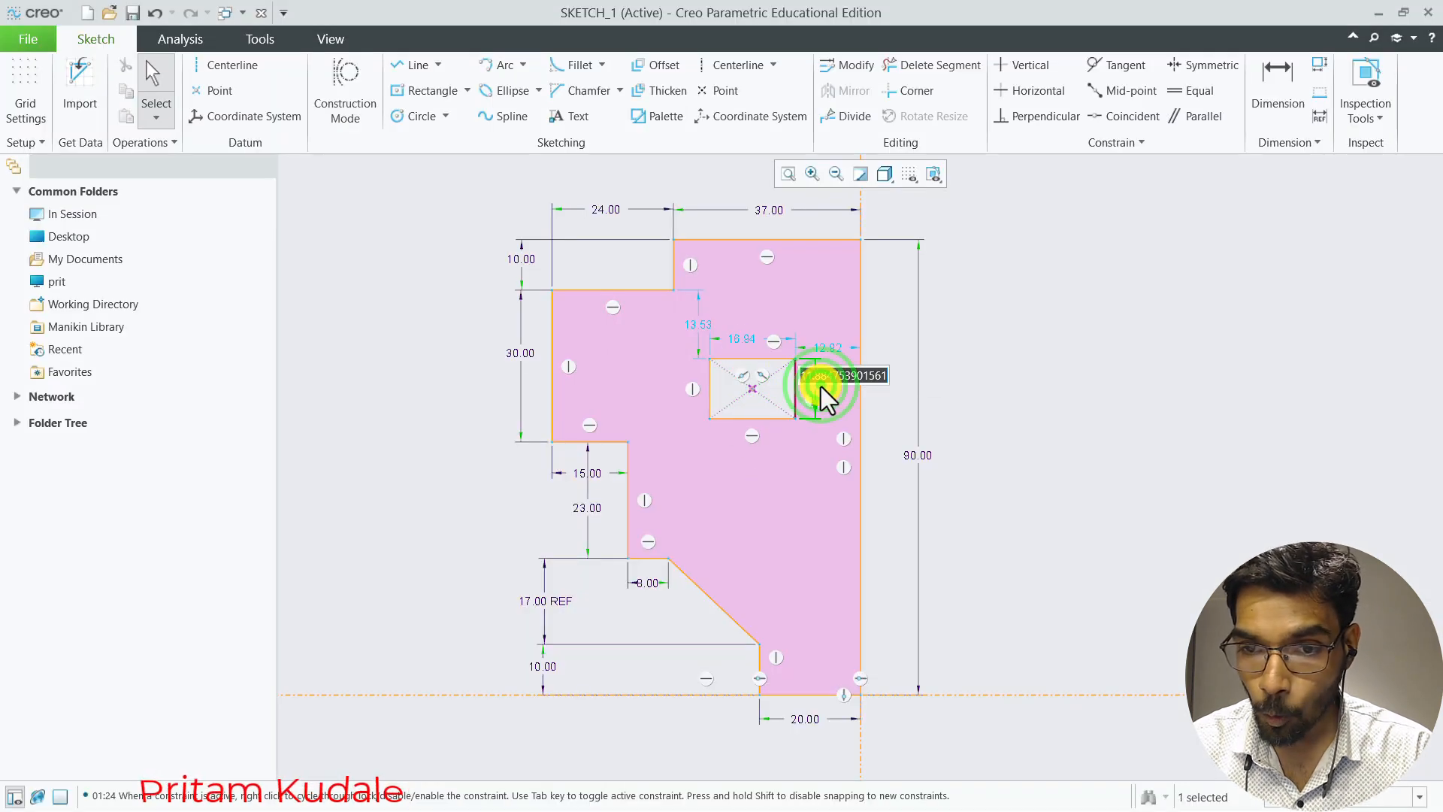
pyautogui.write('21')
pyautogui.press('Return')
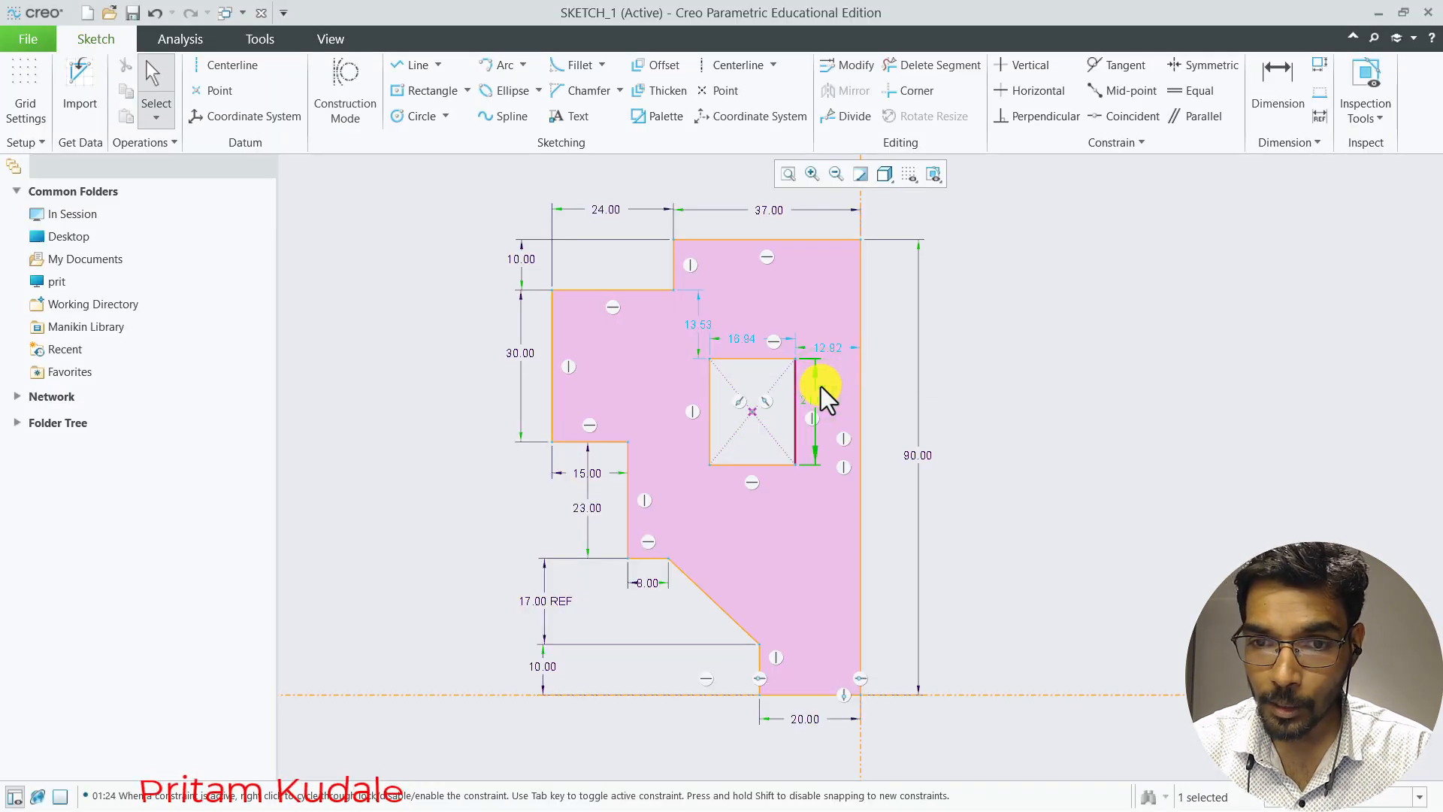
pyautogui.doubleClick(742, 340)
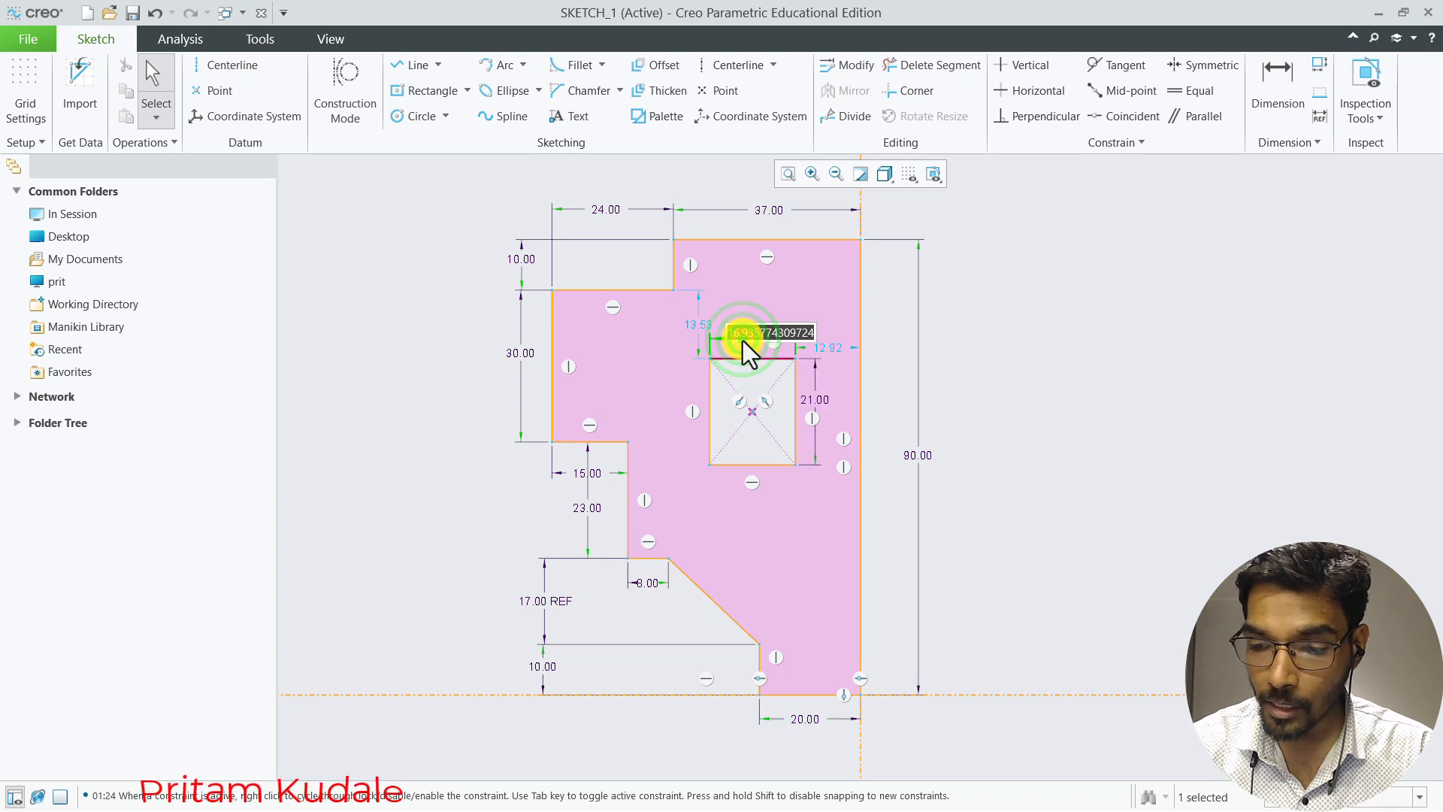
pyautogui.write('21')
pyautogui.press('Return')
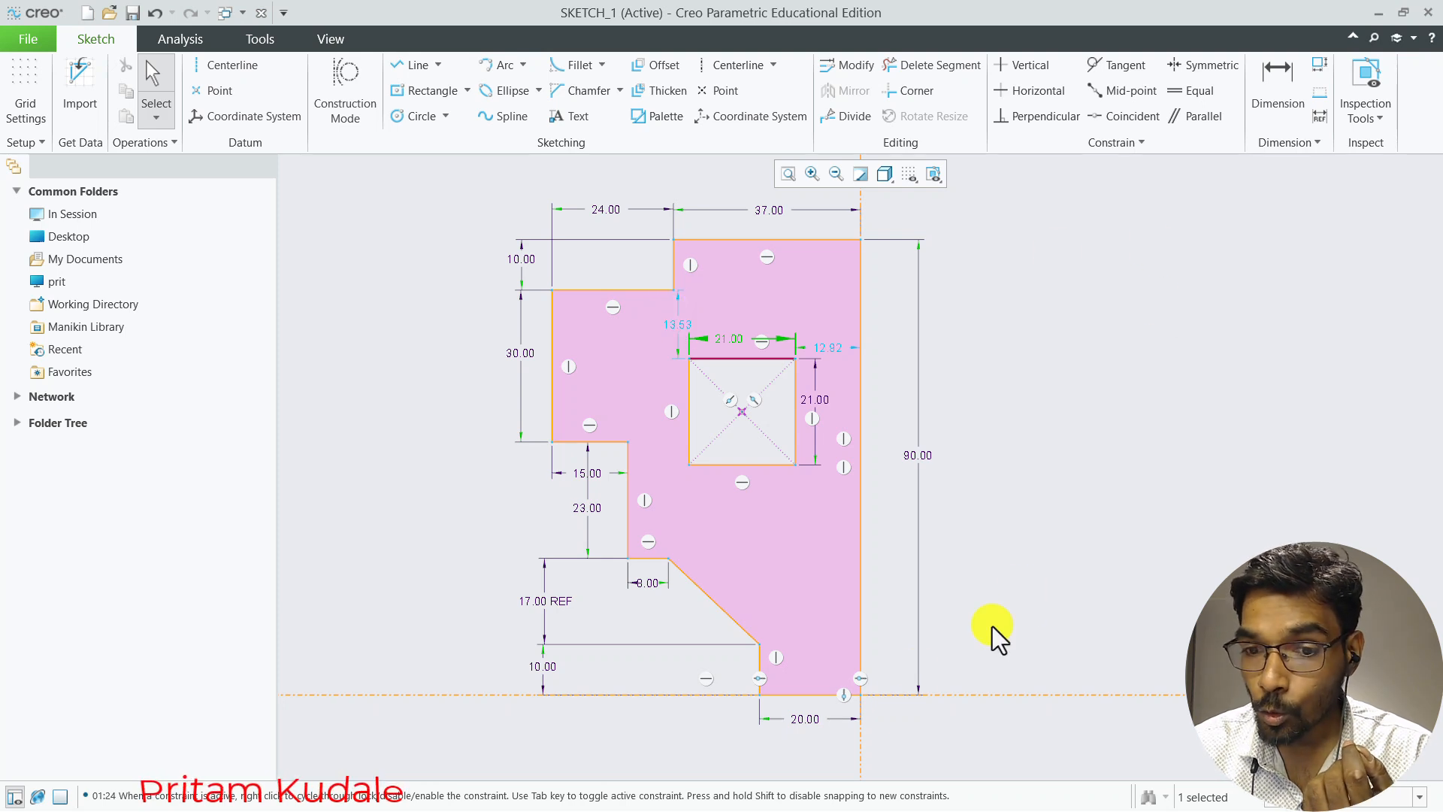
# Recheck the Problem 1 drawing and dimension the square's center point vertically from the profile's bottom edge at 60
pyautogui.hotkey('alt', 'Tab')
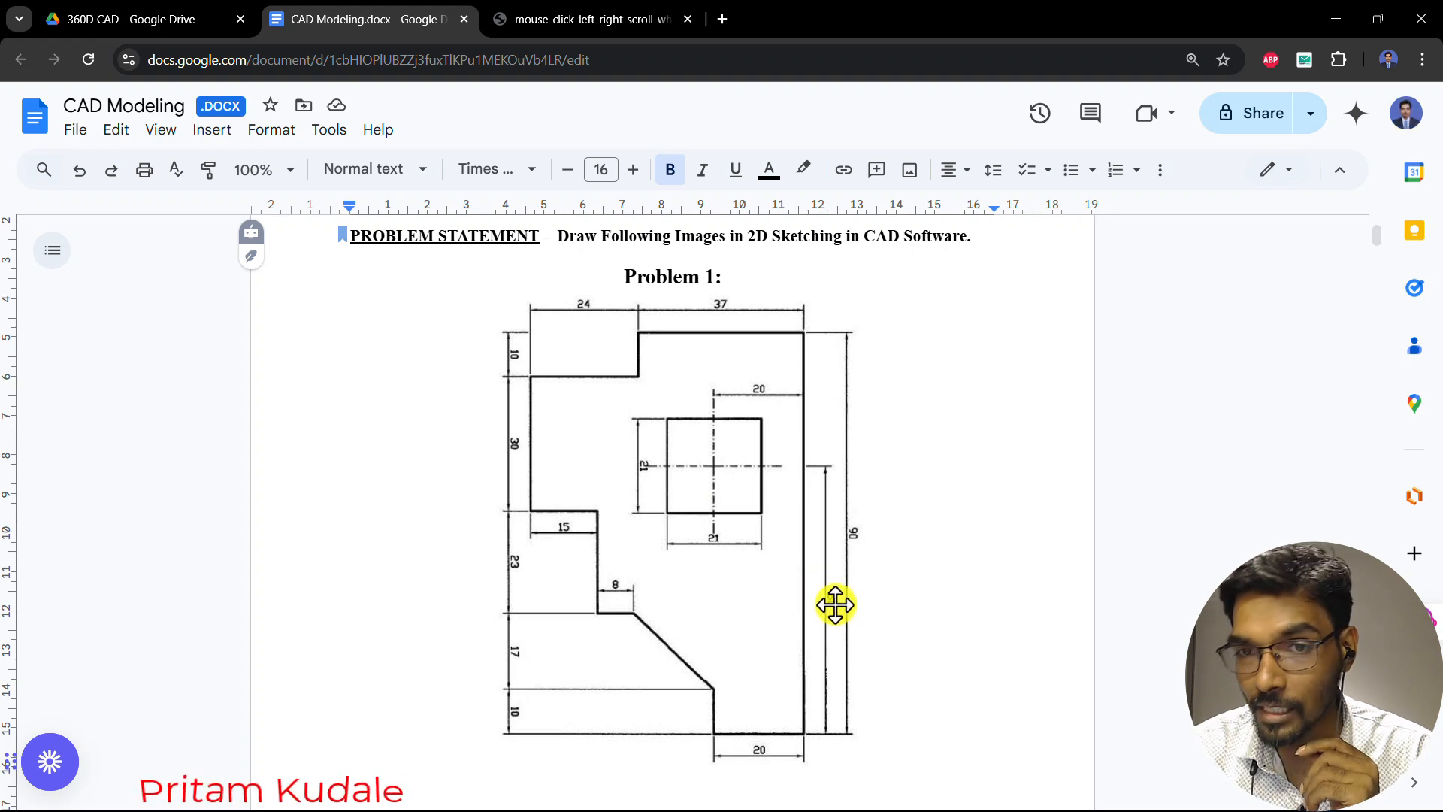
pyautogui.hotkey('alt', 'Tab')
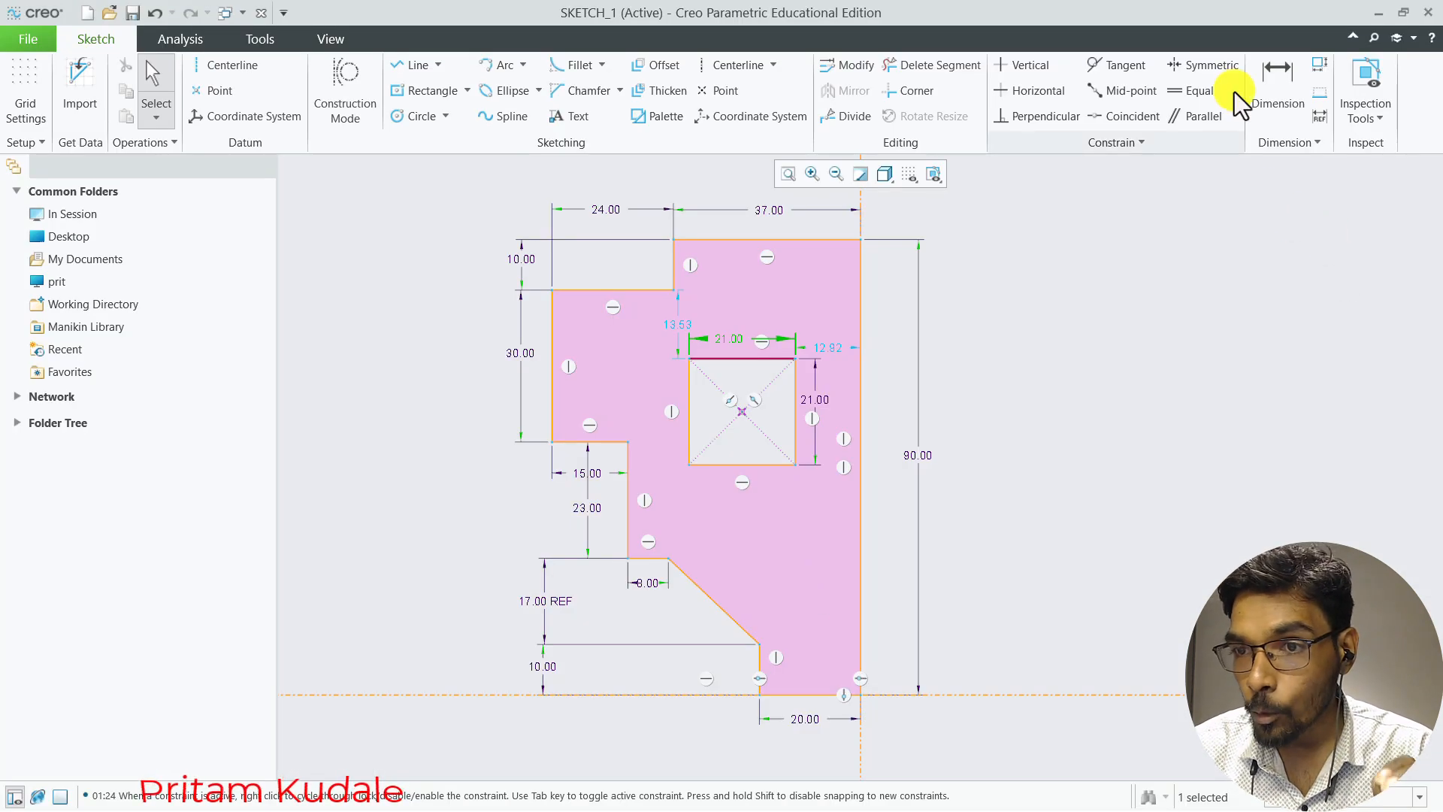
pyautogui.click(1274, 75)
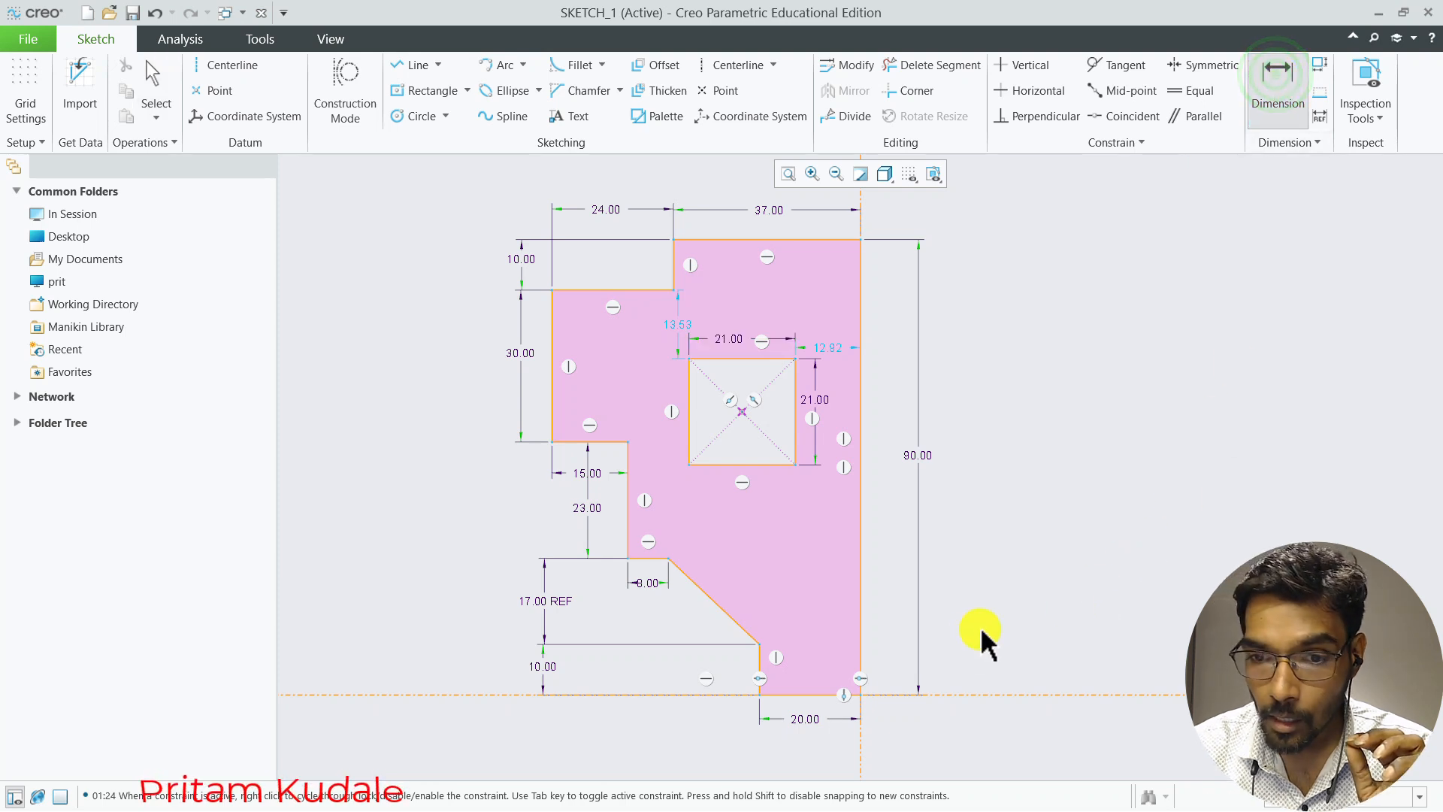
pyautogui.click(817, 669)
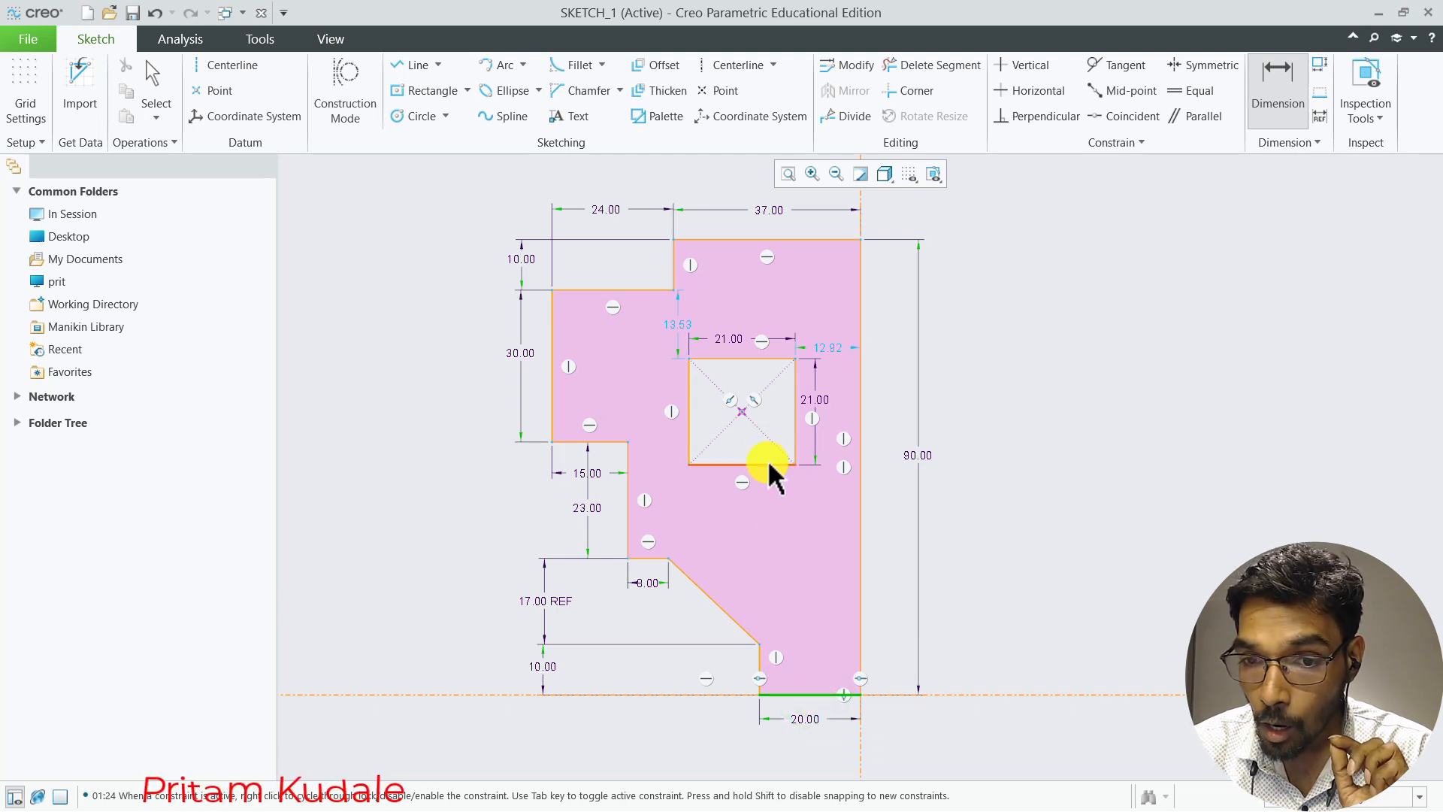
pyautogui.click(741, 408)
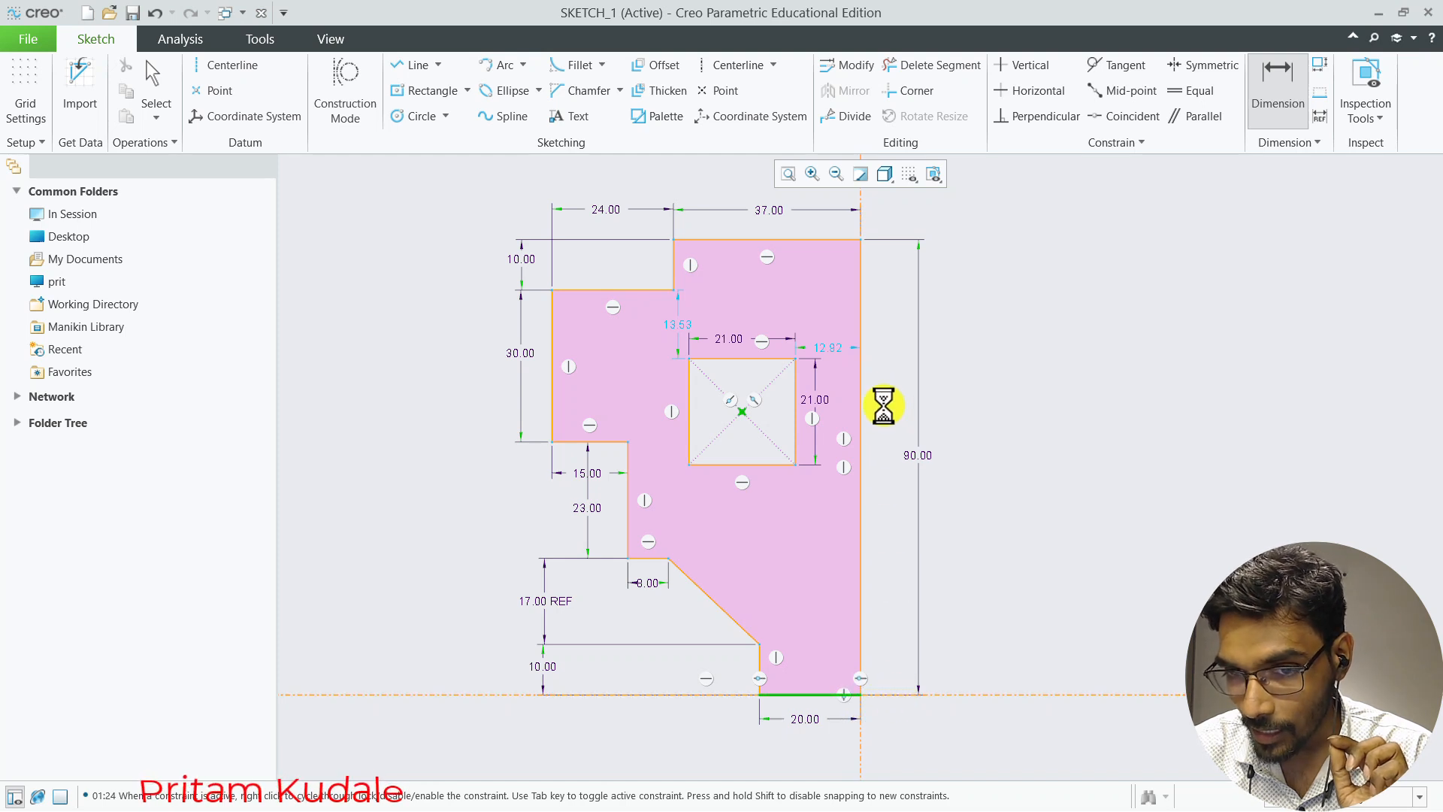
pyautogui.middleClick(876, 541)
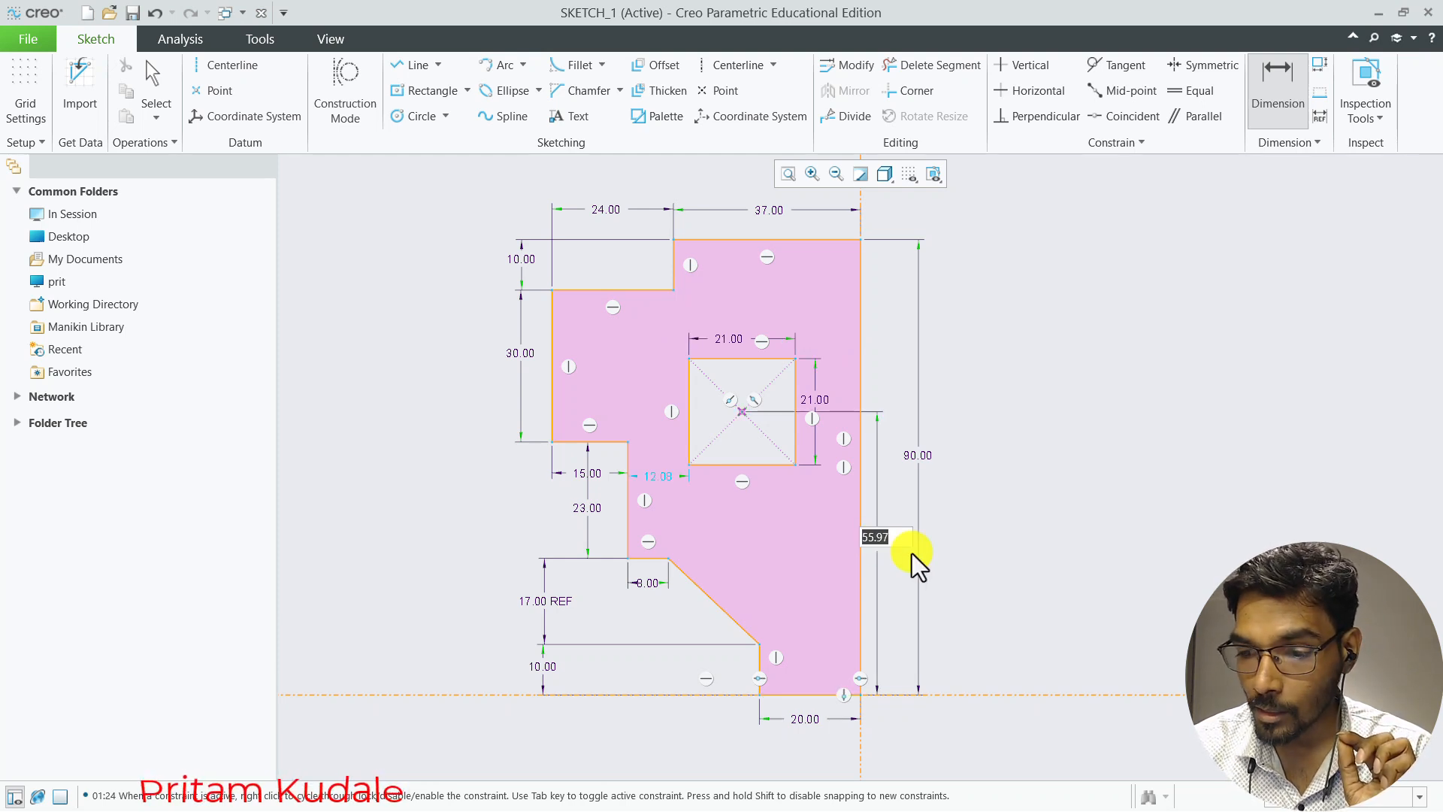
pyautogui.write('60')
pyautogui.press('Return')
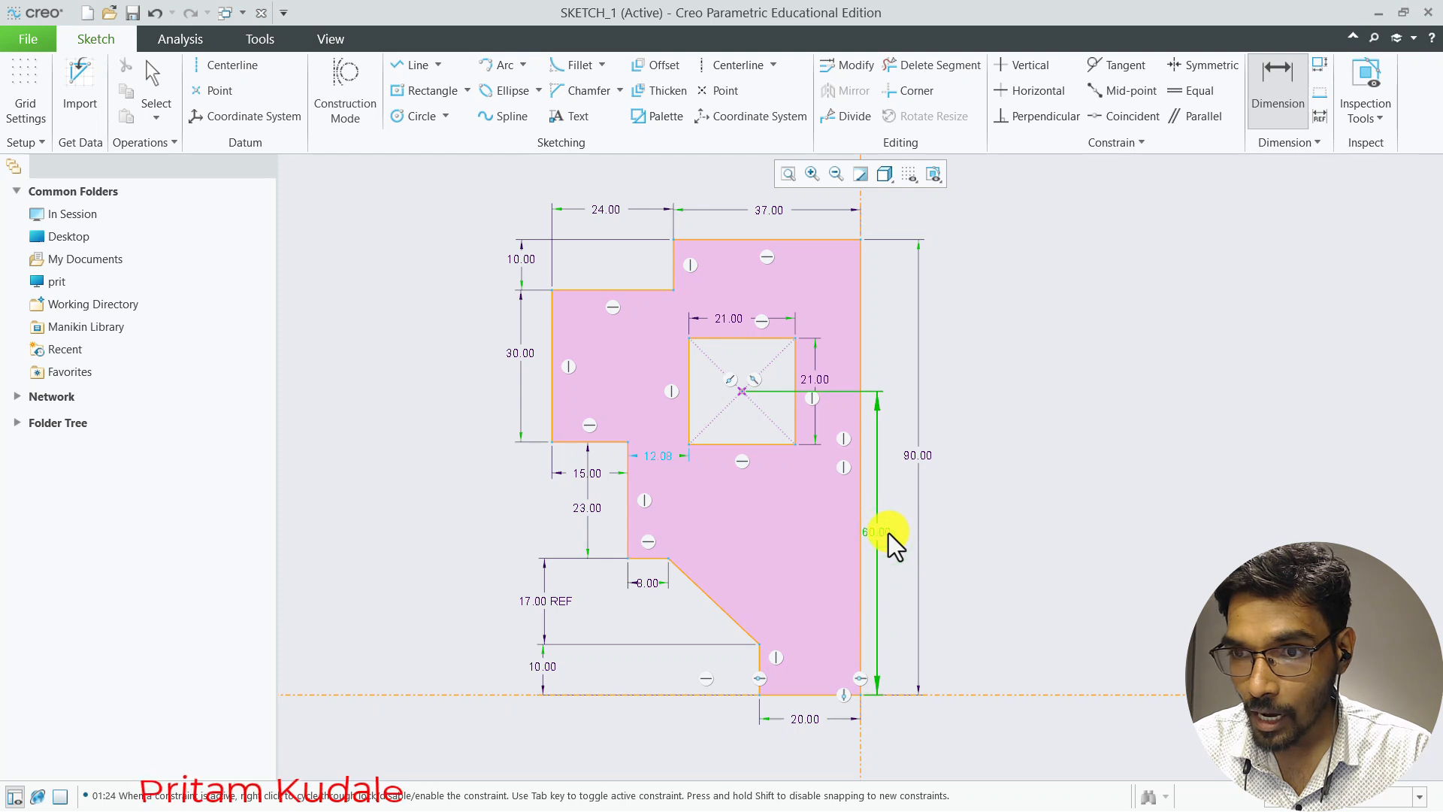
# Move the 60 dimension slightly farther out from the profile's long vertical edge
pyautogui.click(882, 534)
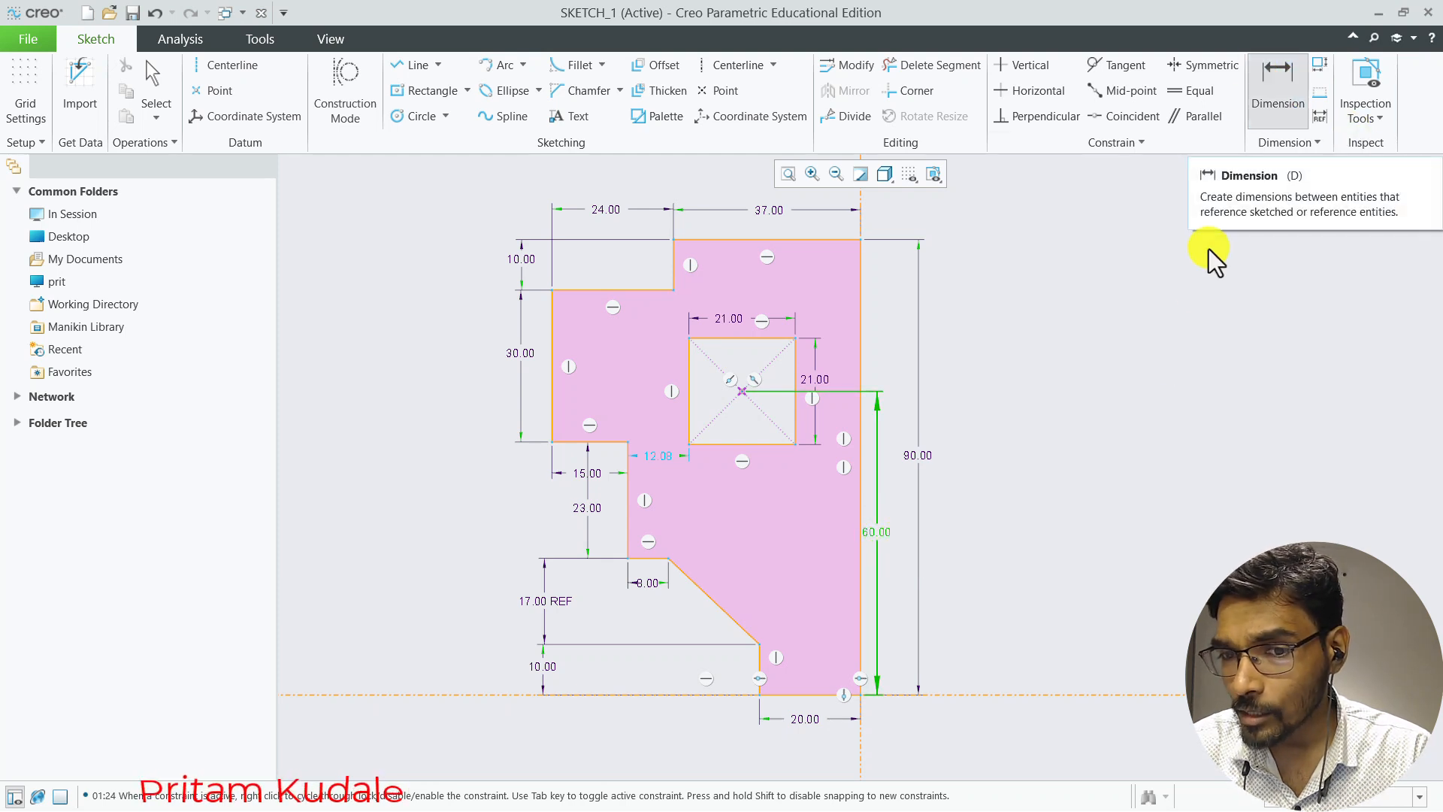
pyautogui.middleClick(1198, 522)
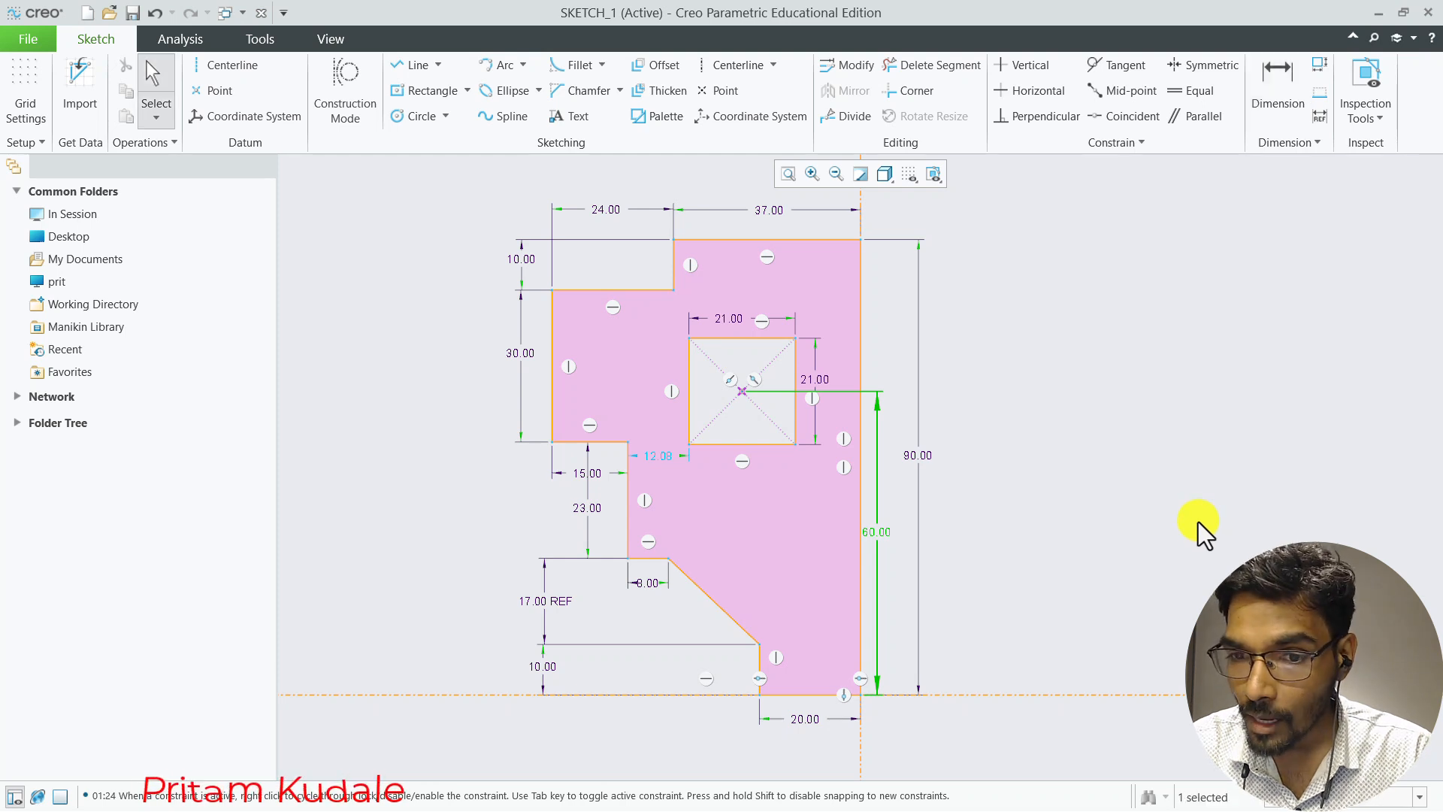
pyautogui.click(878, 533)
pyautogui.moveTo(885, 532); pyautogui.dragTo(887, 547)
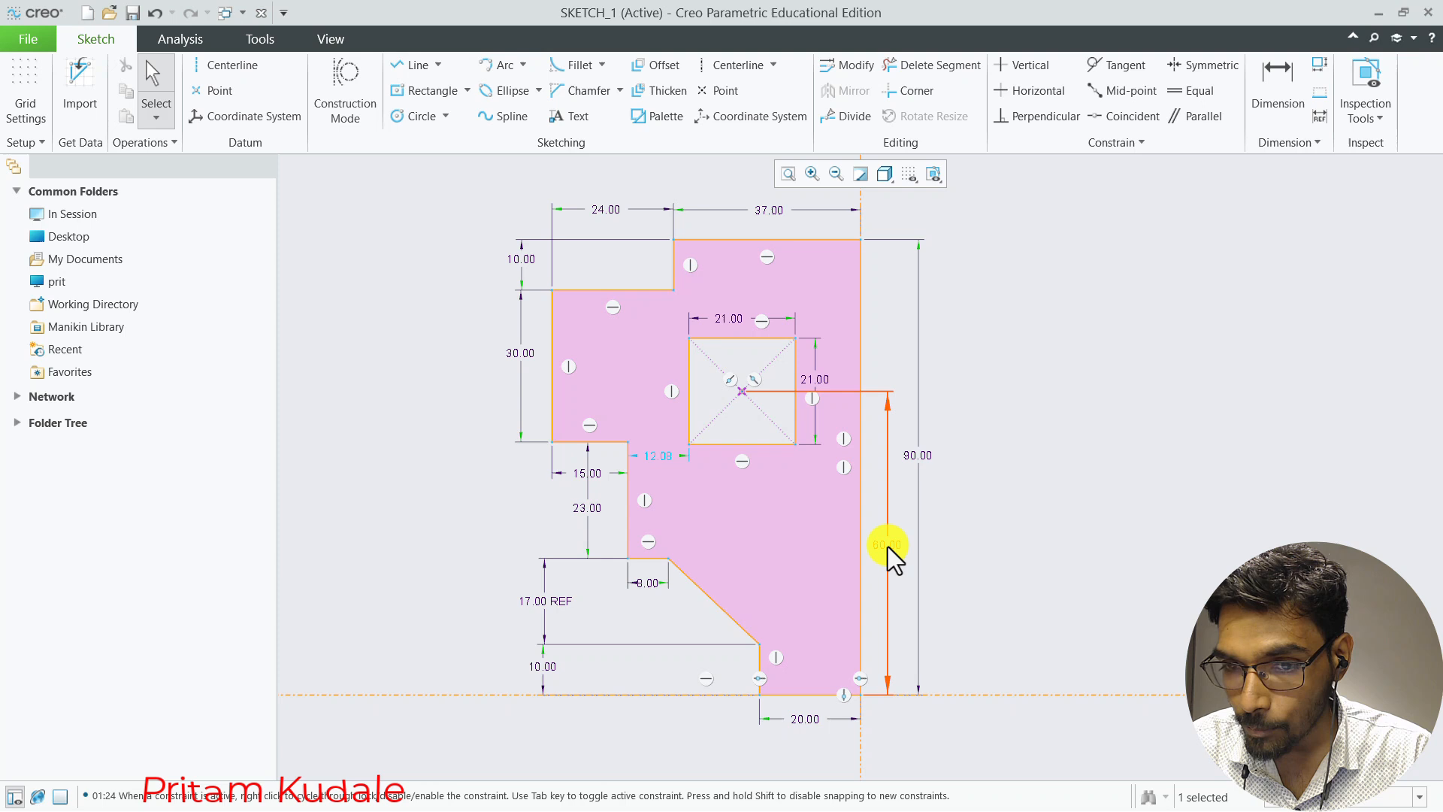
pyautogui.click(1023, 547)
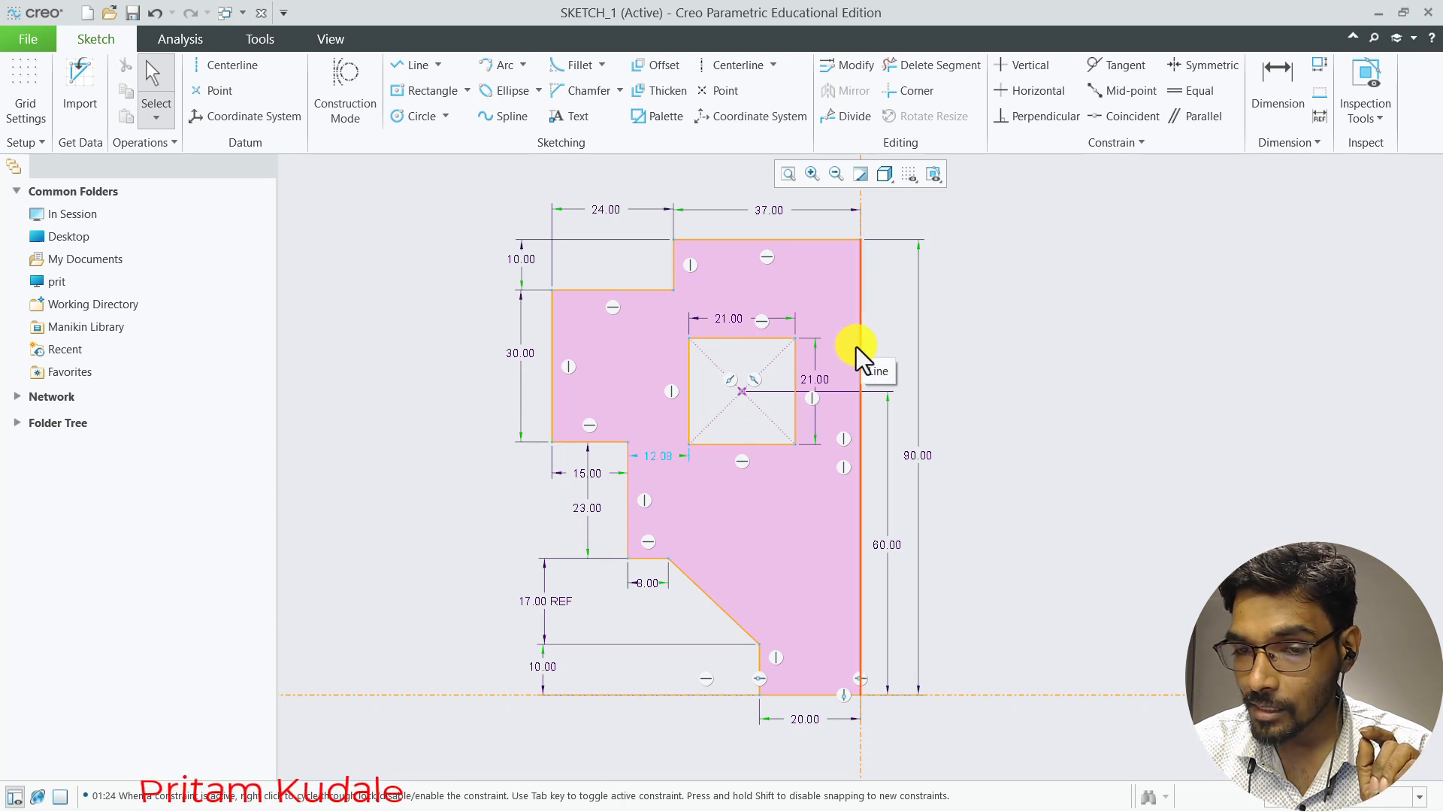
# Dimension the square's center point horizontally from the profile's long vertical edge, placed above the square, and set it to 20
pyautogui.click(1276, 81)
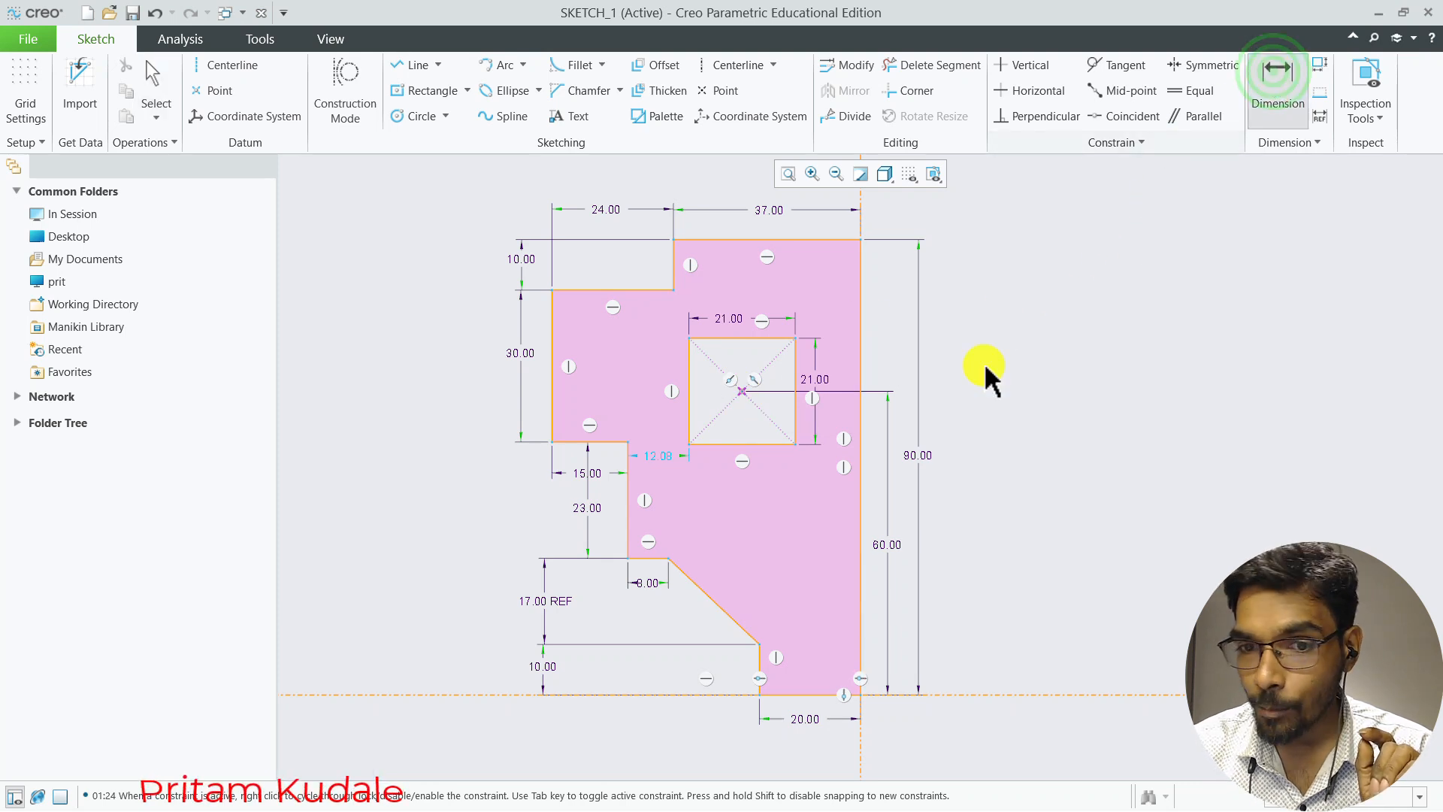
pyautogui.click(742, 389)
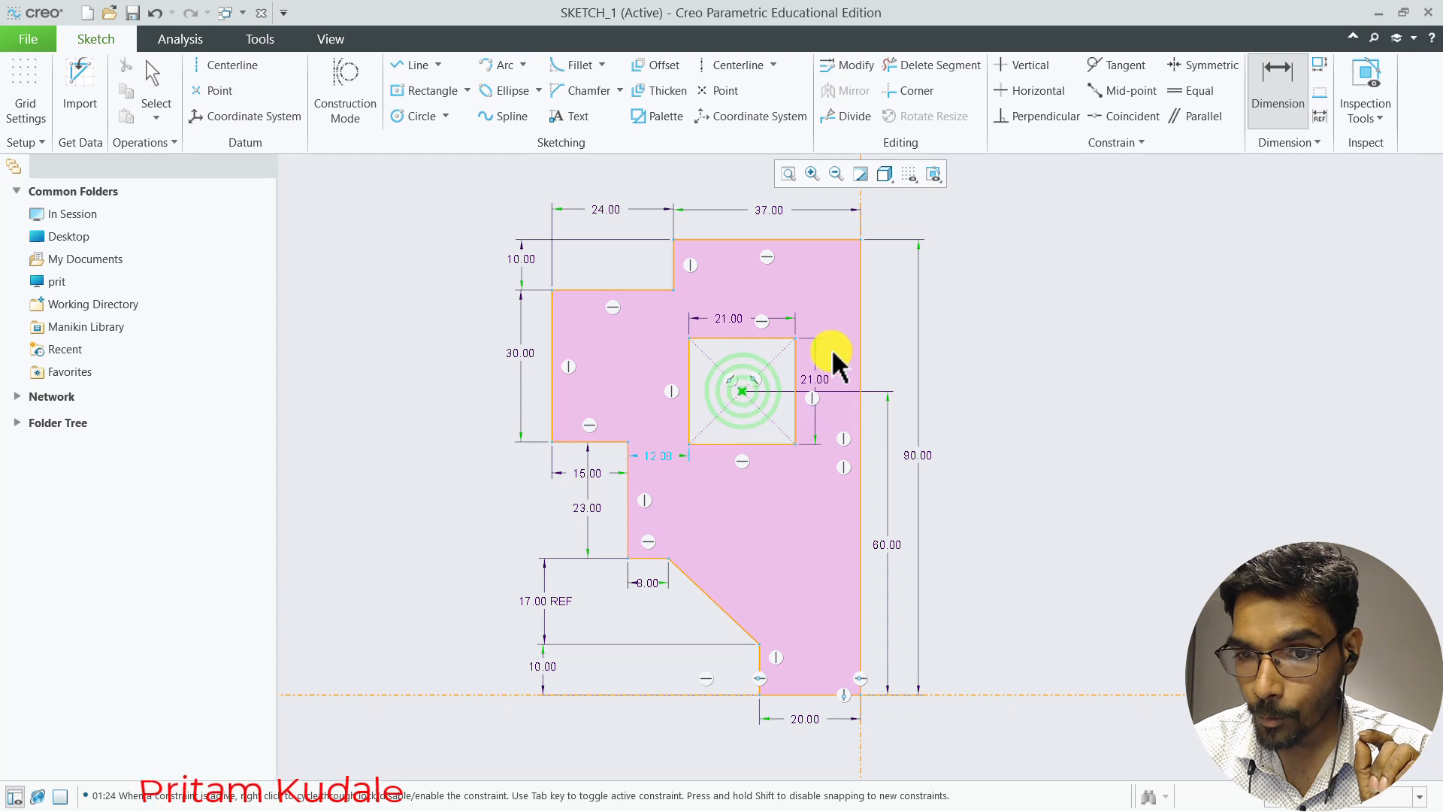
pyautogui.click(859, 327)
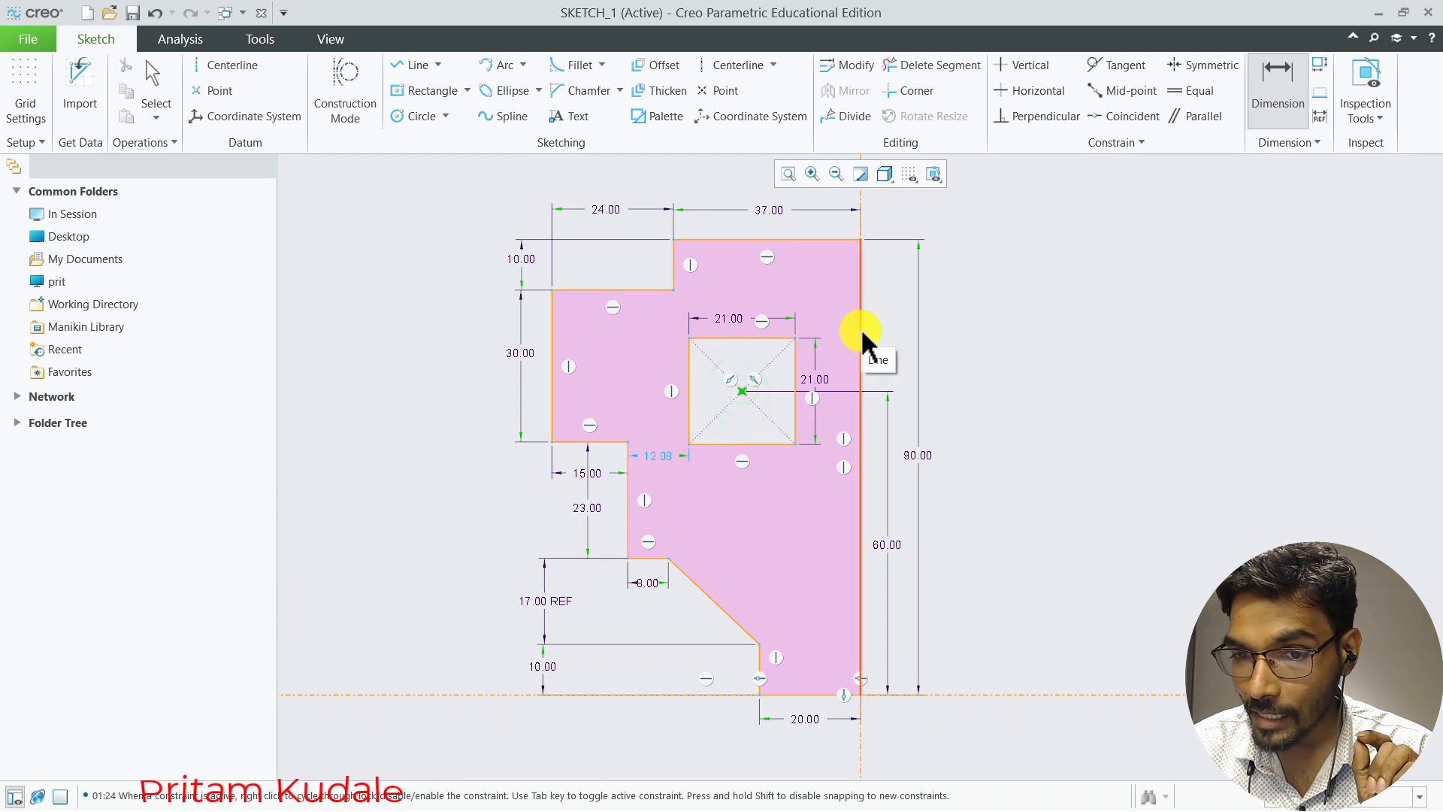
pyautogui.click(741, 390)
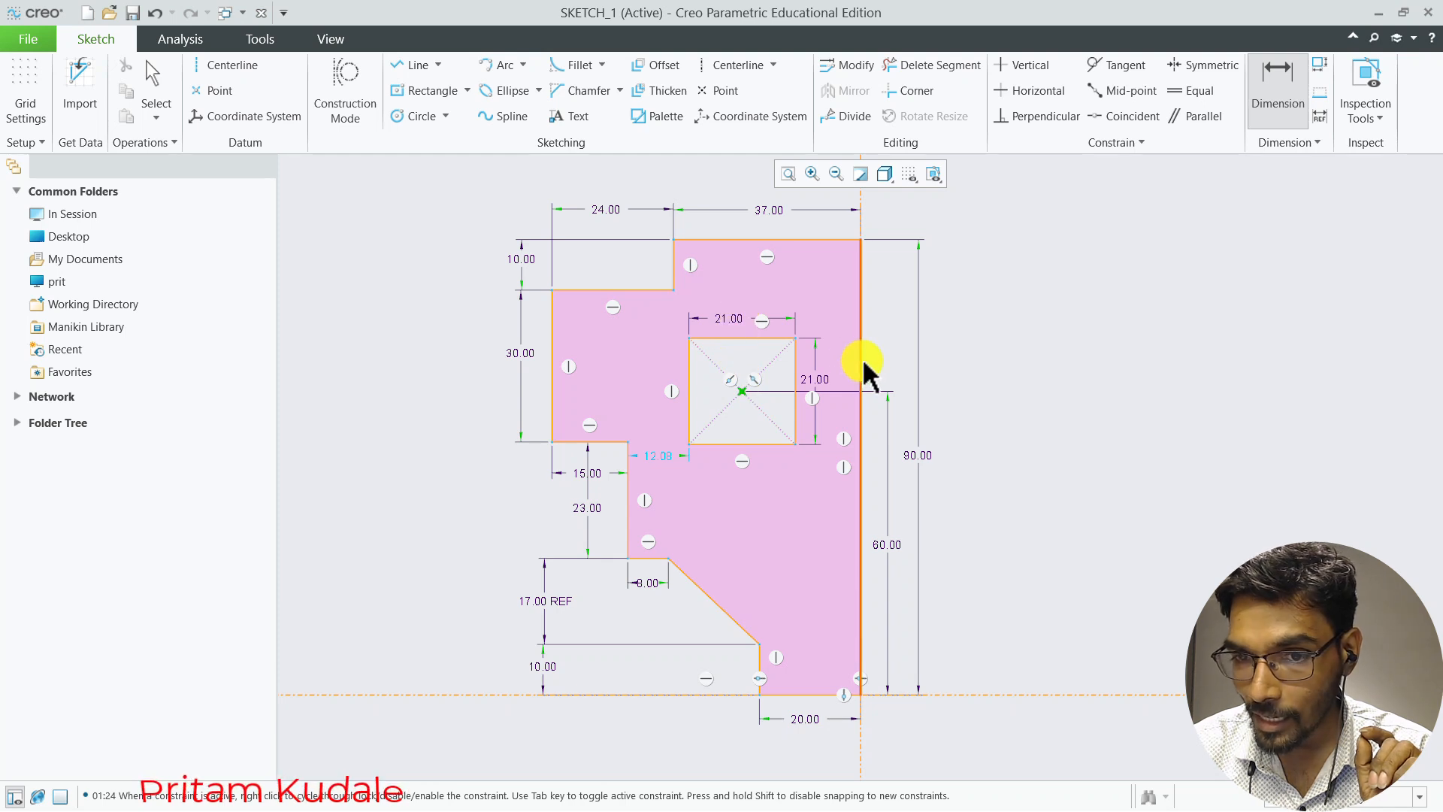
pyautogui.middleClick(798, 295)
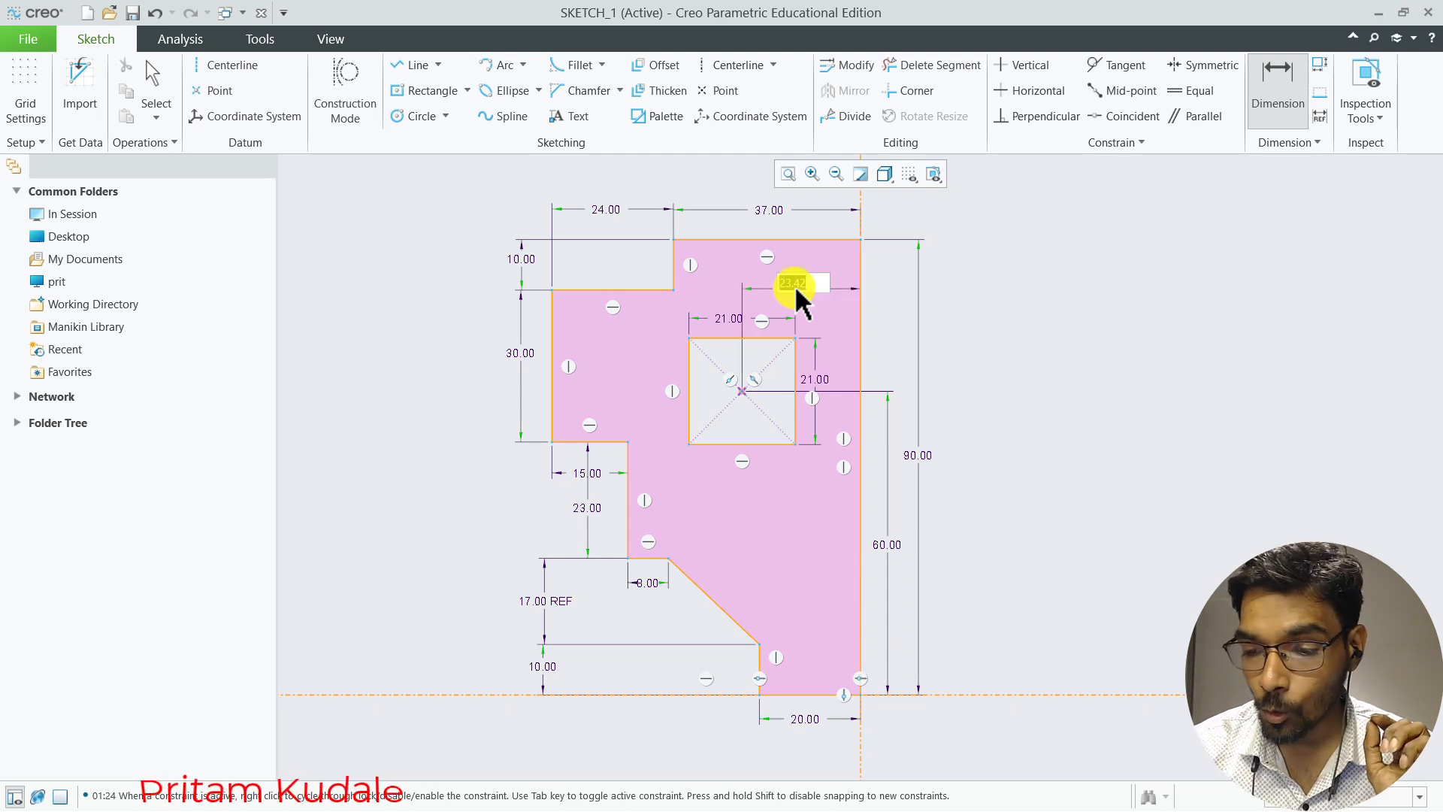
pyautogui.write('20')
pyautogui.press('Return')
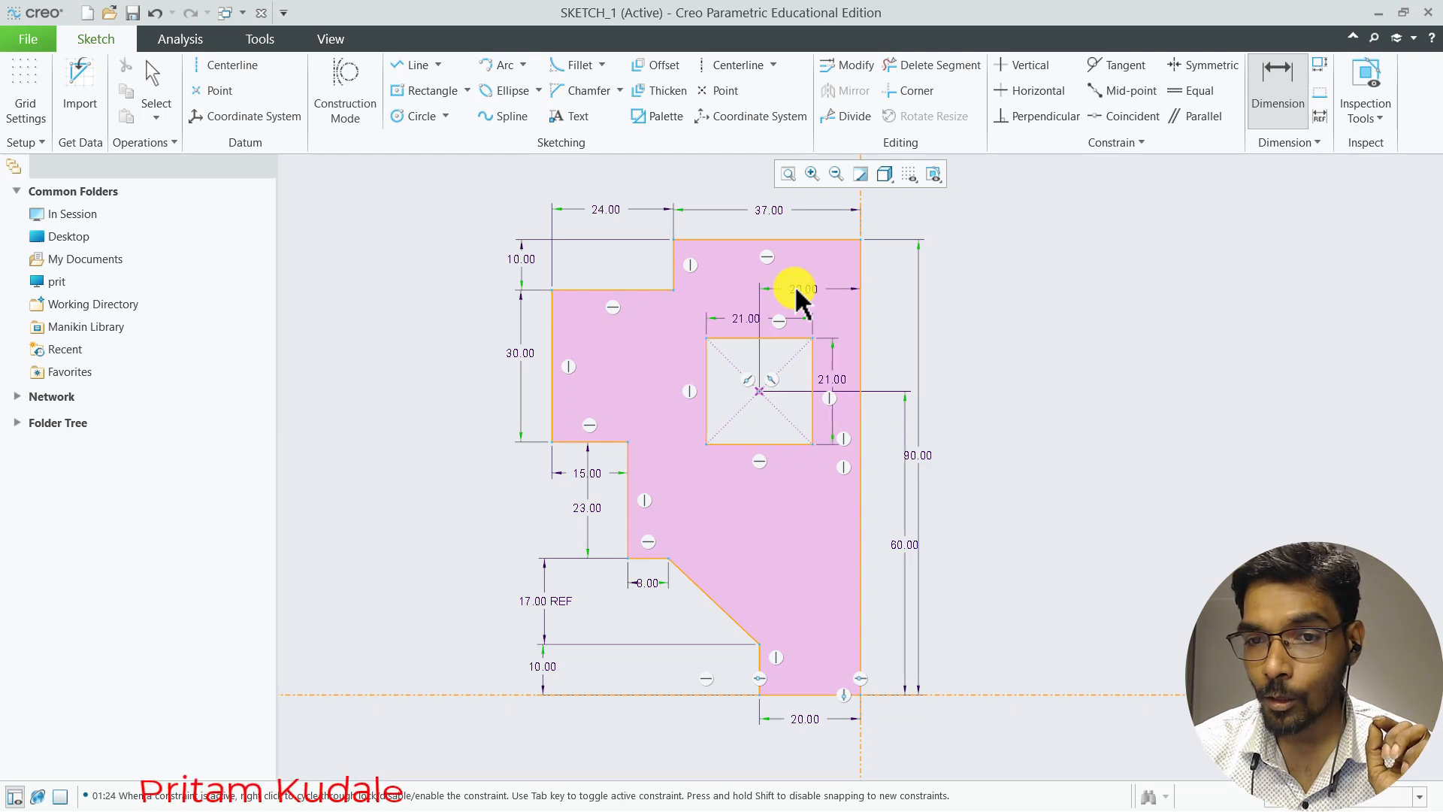
# Compare the sketch with the Problem 1 drawing and move the overall 90 dimension farther outward, clear of the 60 dimension
pyautogui.hotkey('alt', 'Tab')
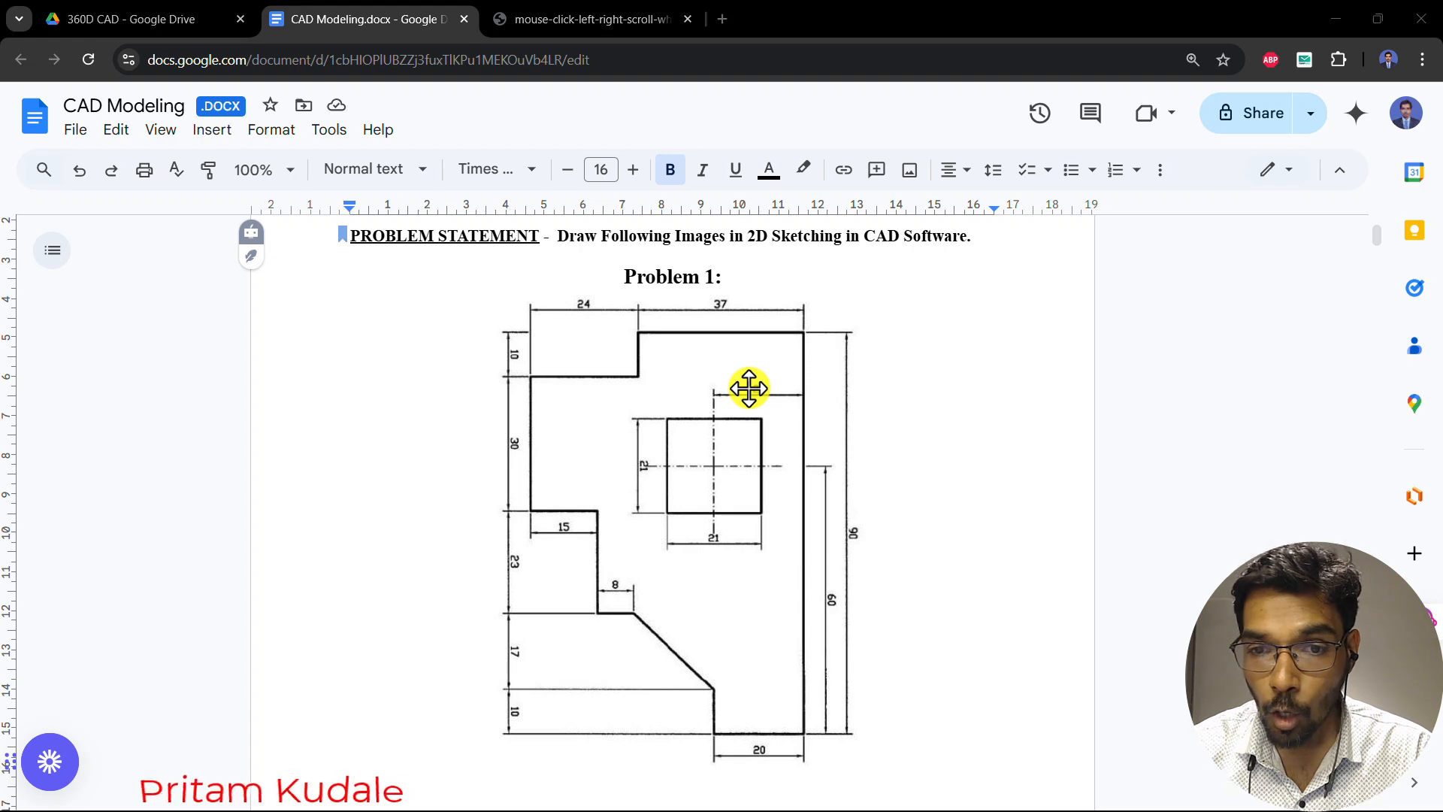
pyautogui.hotkey('alt', 'Tab')
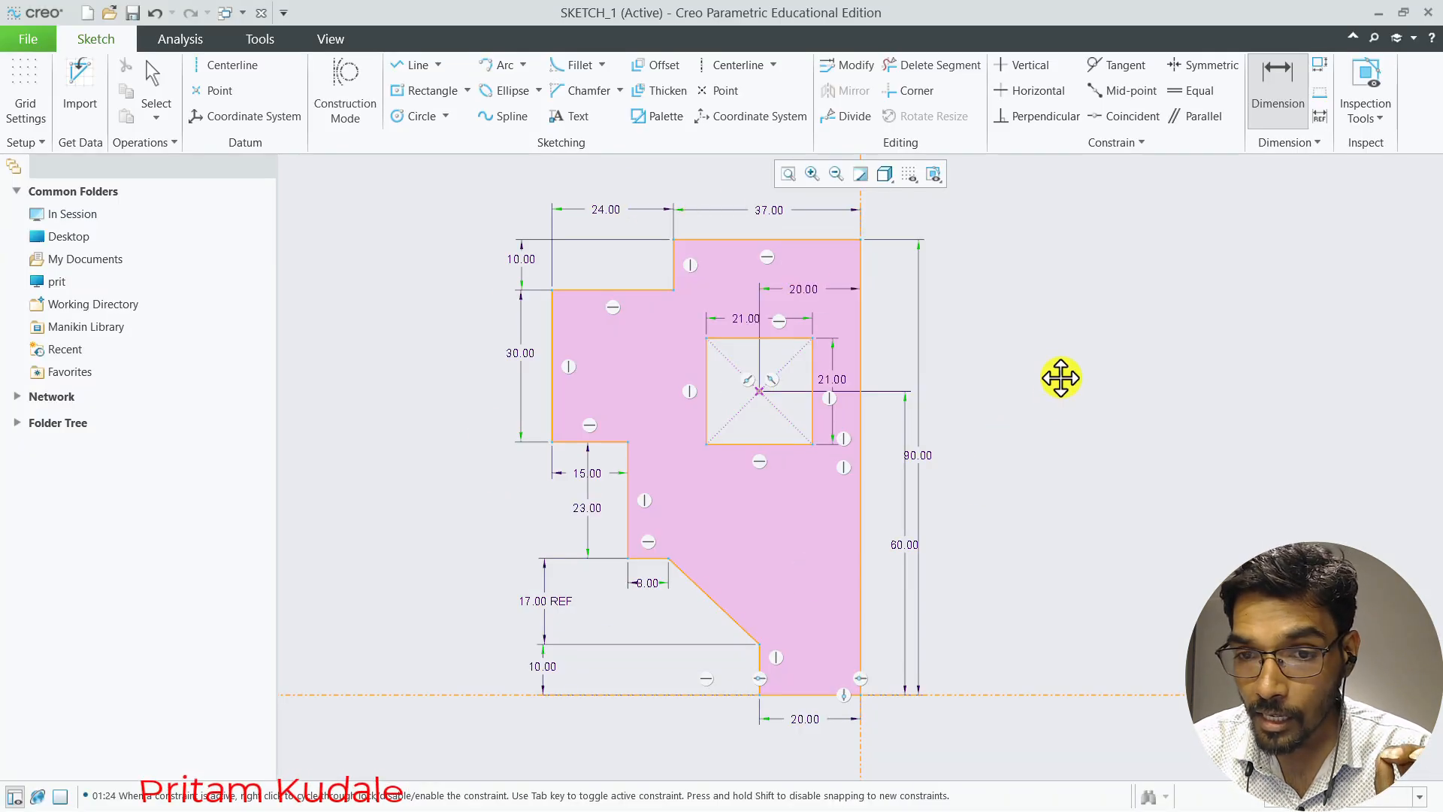
pyautogui.click(1060, 377)
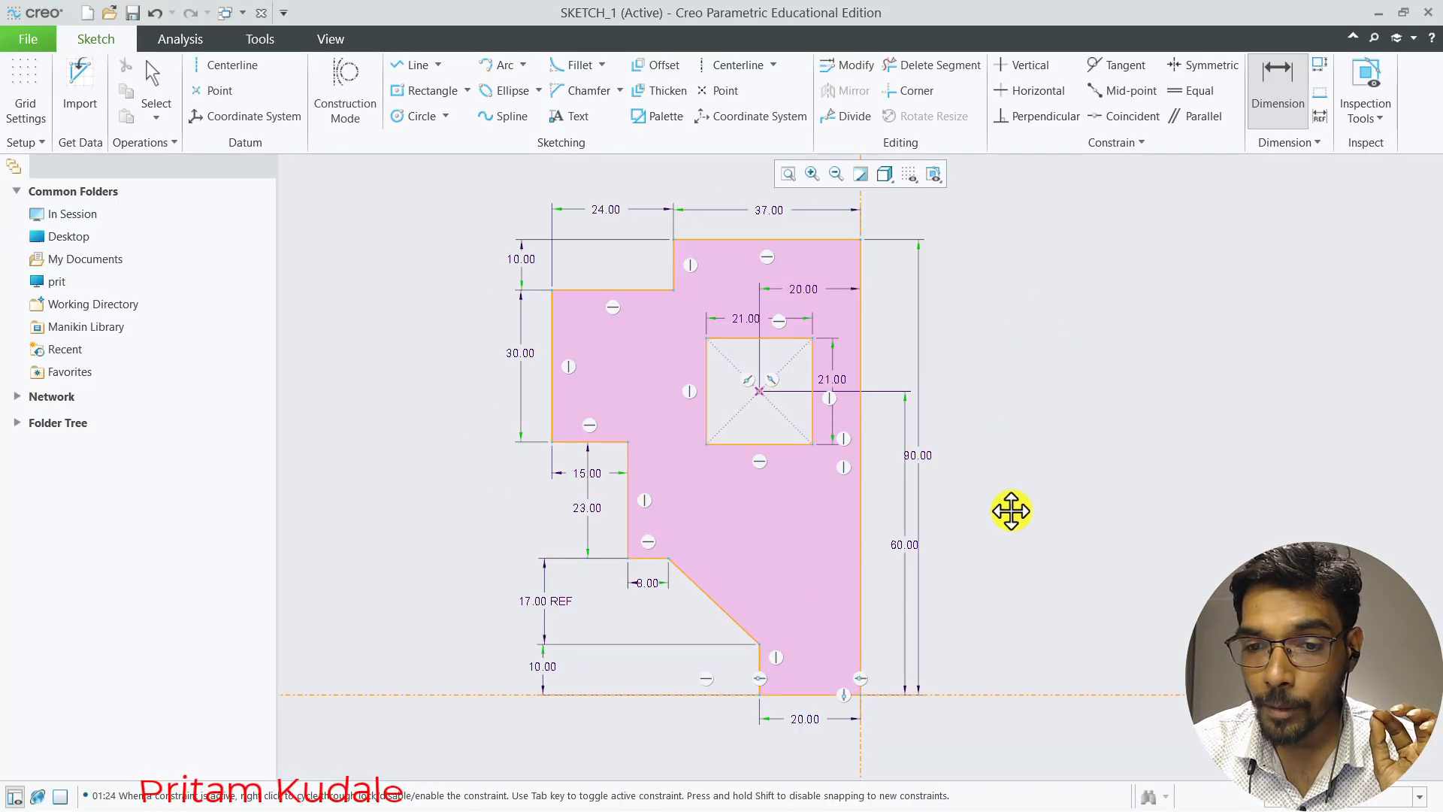
pyautogui.click(925, 452)
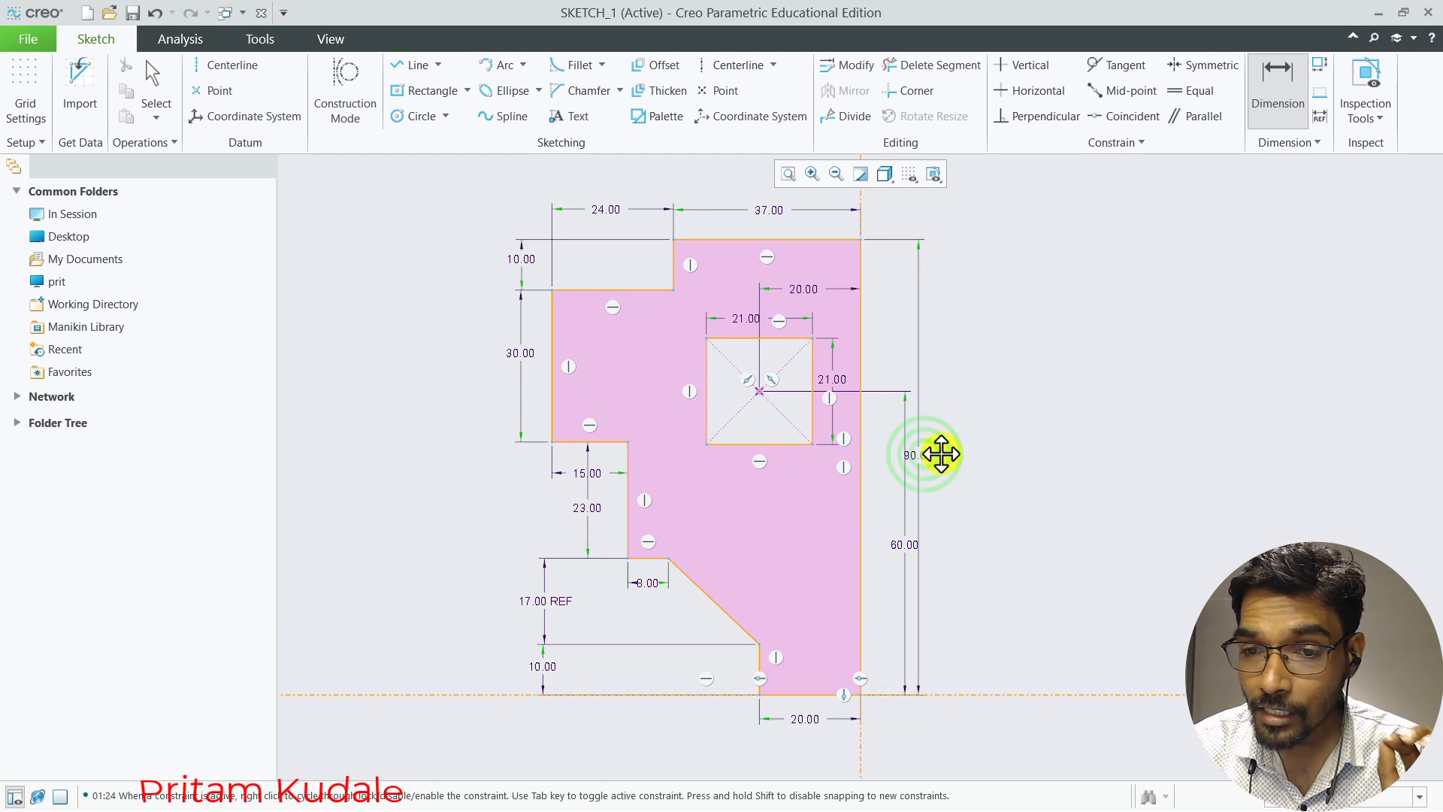
pyautogui.middleClick(942, 455)
pyautogui.moveTo(927, 456); pyautogui.dragTo(952, 455)
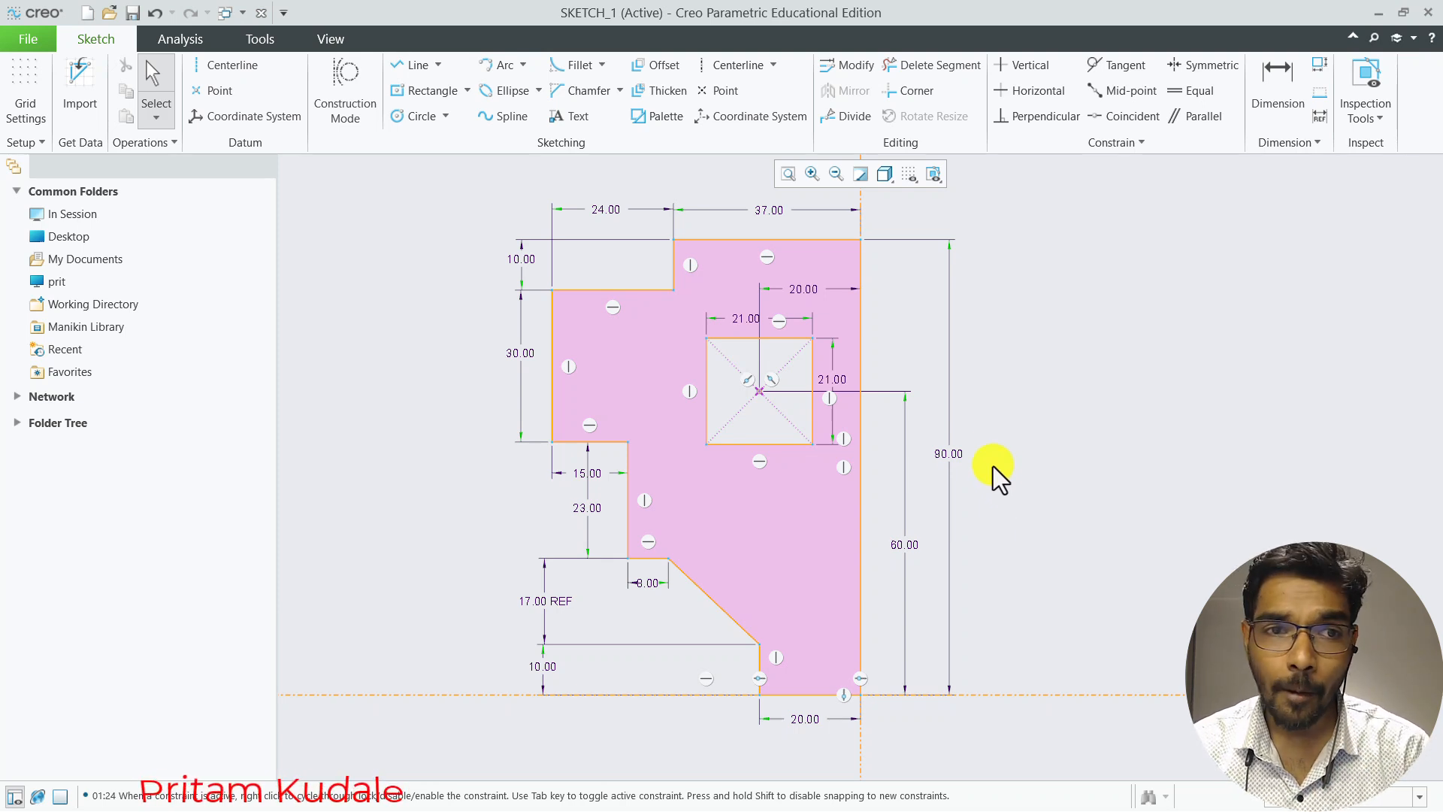
# Save the sketch as SKETCH_1.SEC in the CAD with Creo folder
pyautogui.click(131, 13)
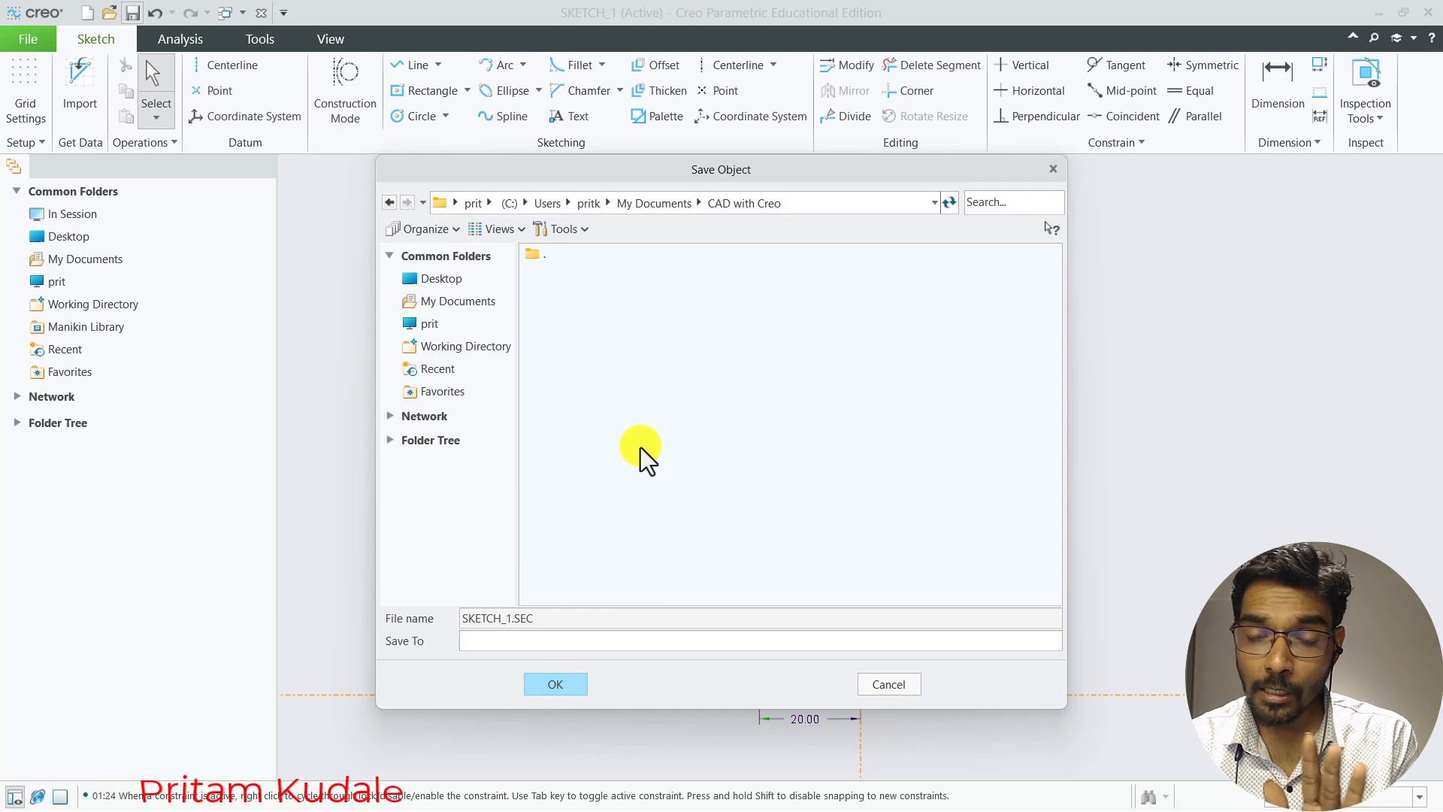
pyautogui.click(548, 687)
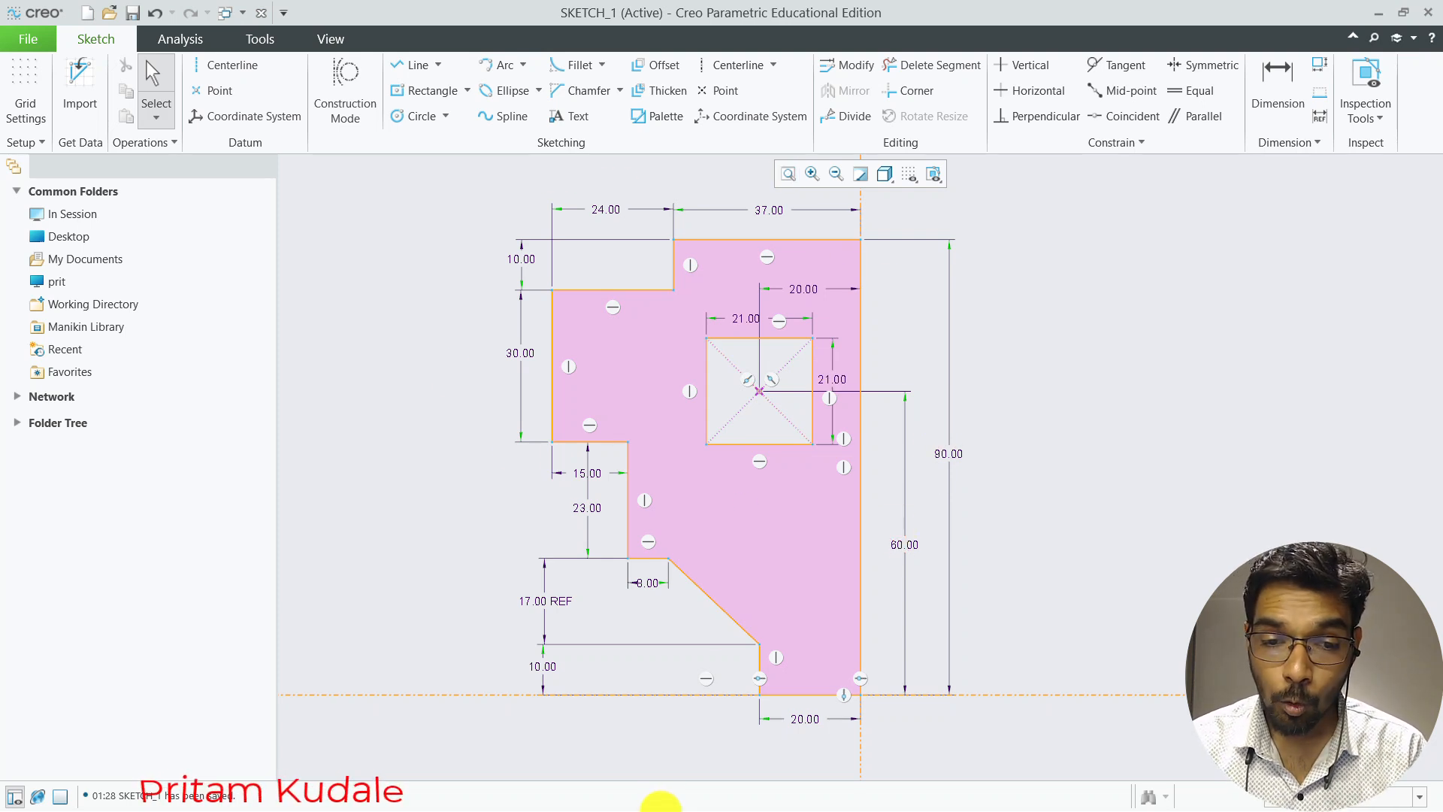
# Switch to File Explorer, check the CAD with Creo folder in Documents for the saved sketch file, and close the window
pyautogui.press('super')
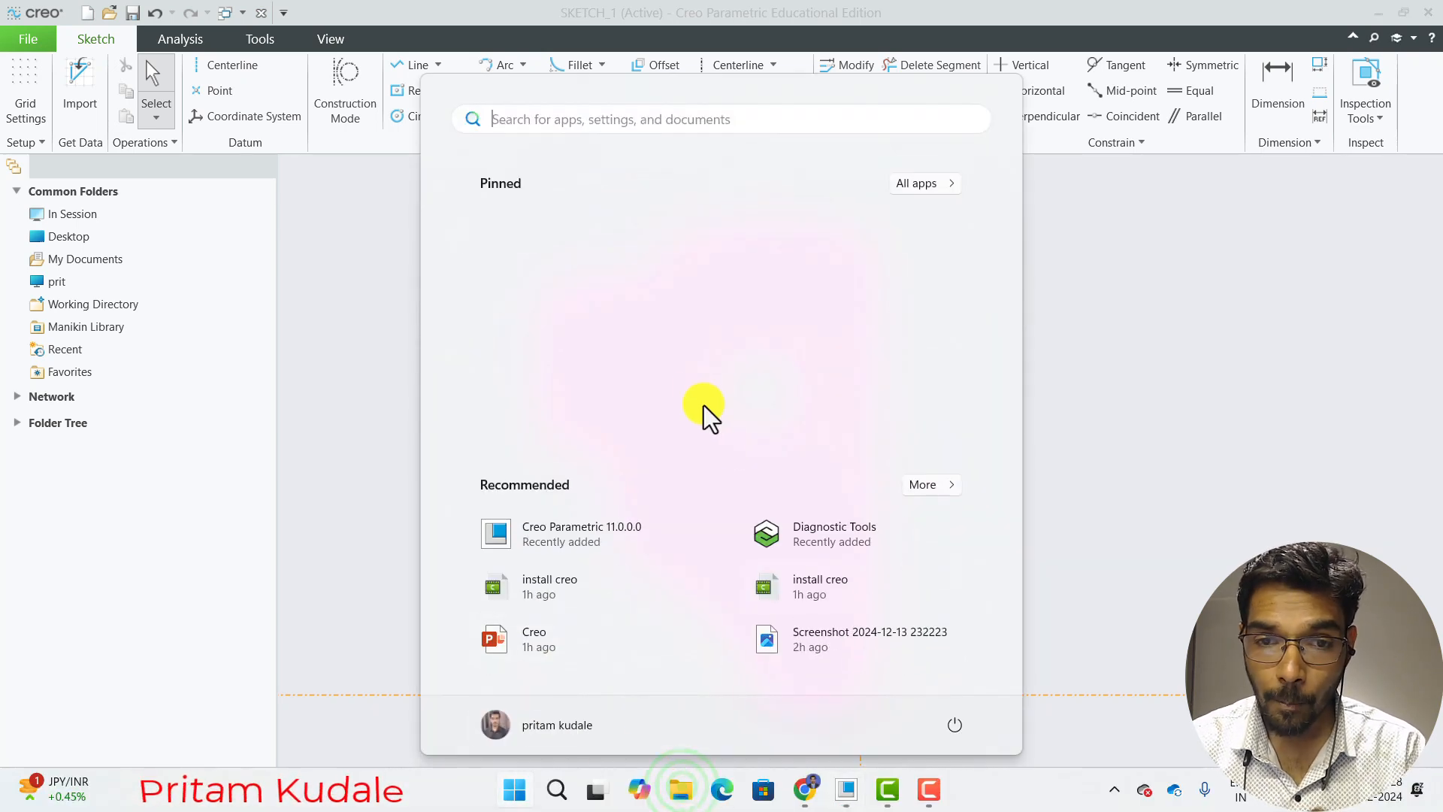
pyautogui.press('super')
pyautogui.press('super+e')
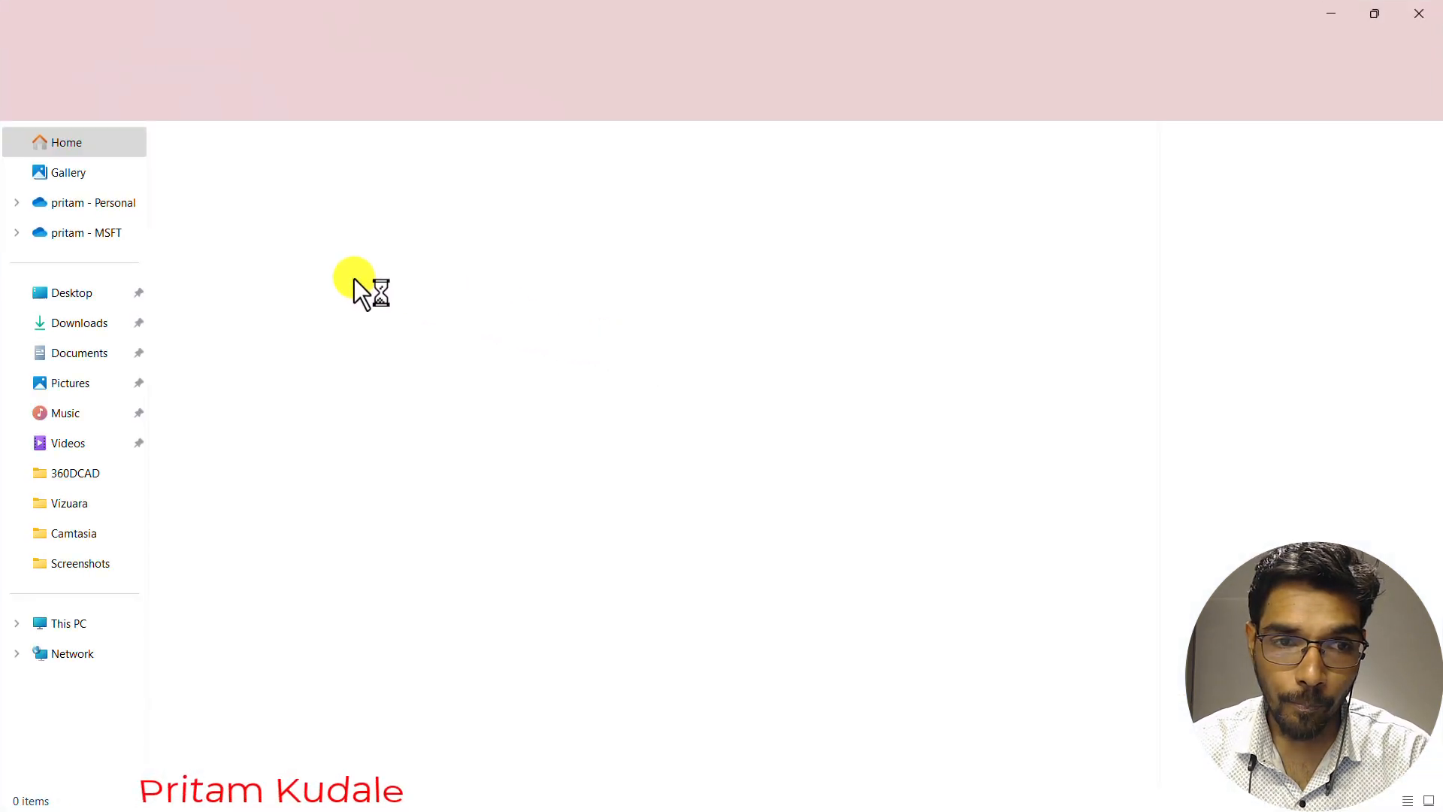
pyautogui.click(74, 363)
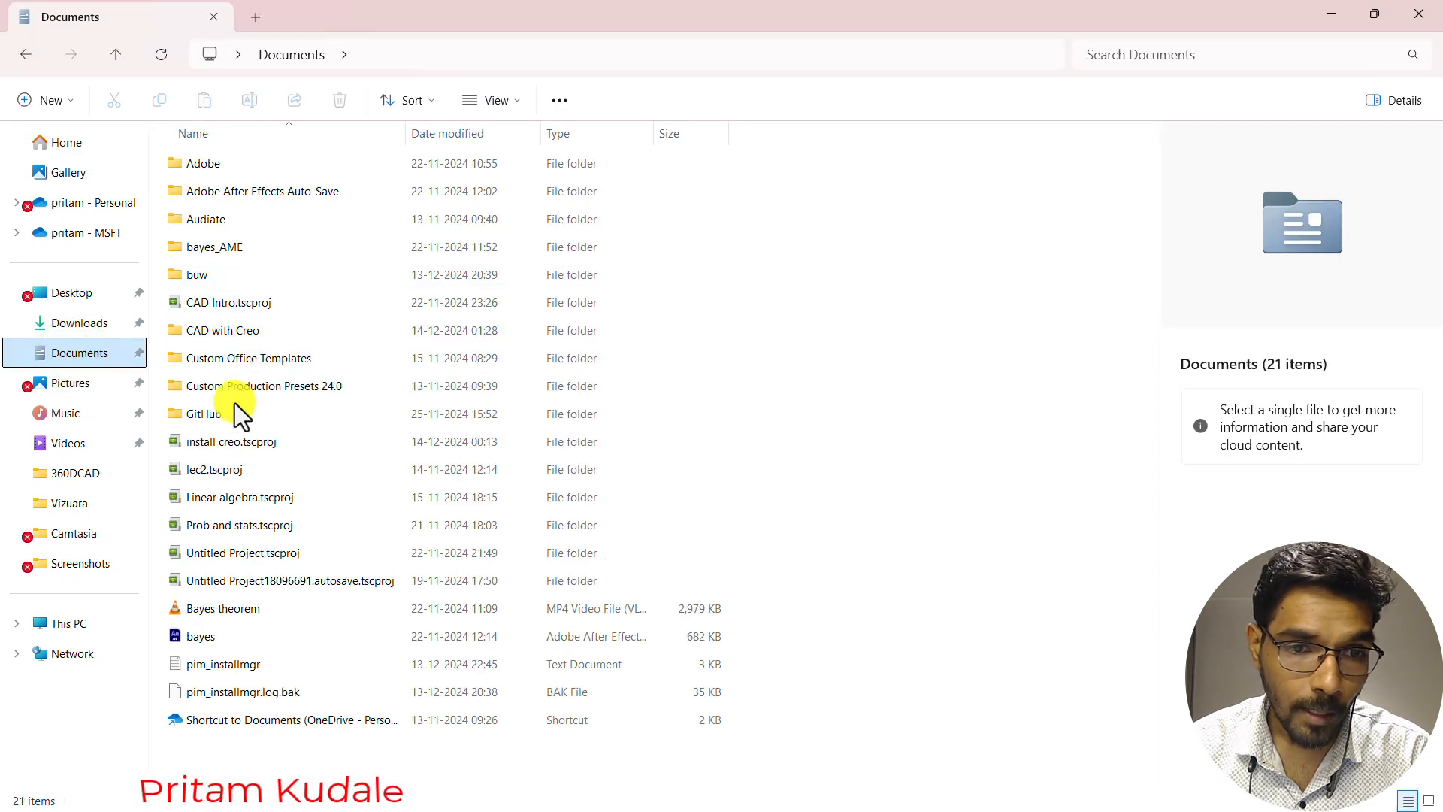
pyautogui.click(226, 331)
pyautogui.doubleClick(222, 330)
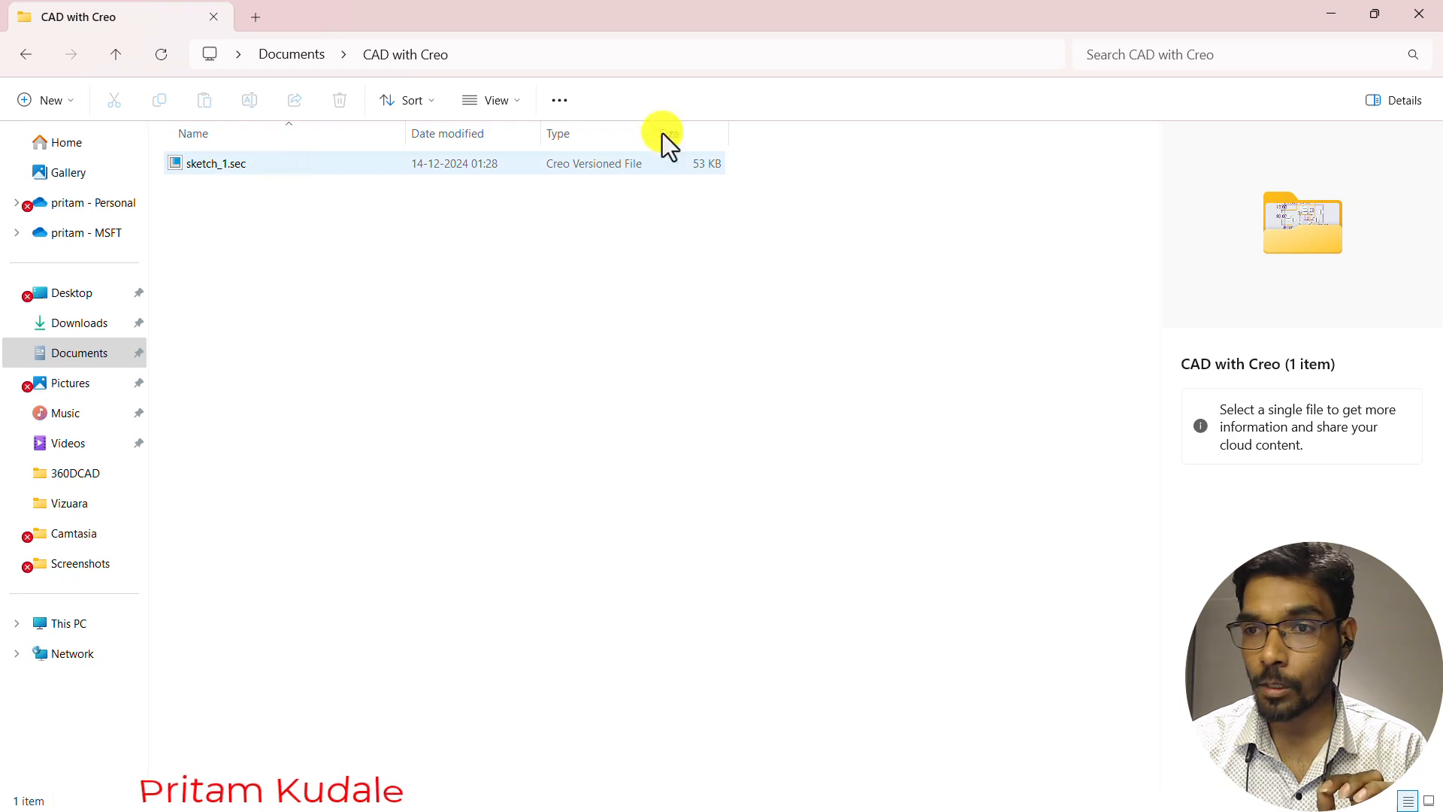
pyautogui.click(1424, 21)
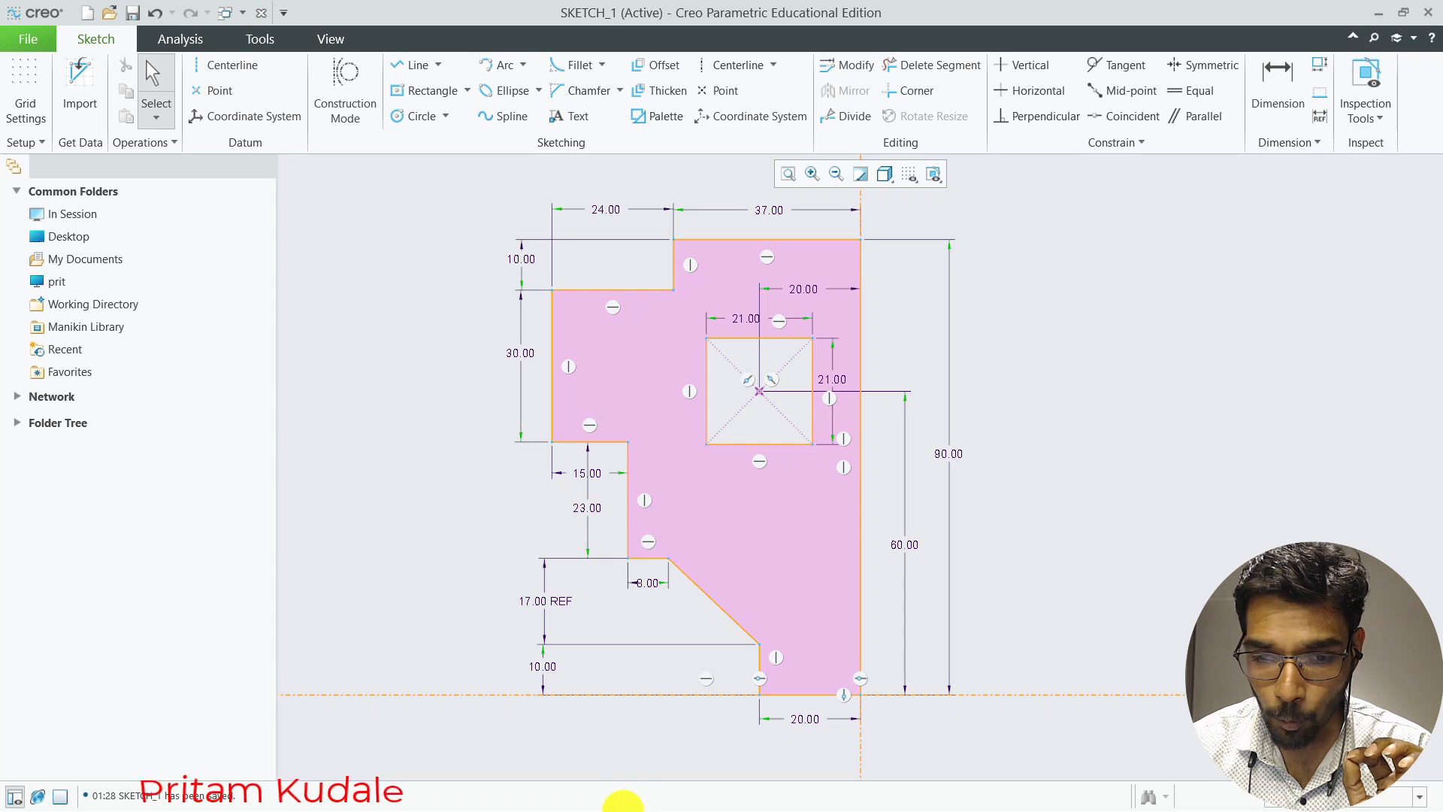
# Open the Snipping Tool and capture a rectangular snip of the whole profile with all its dimensions
pyautogui.press('super')
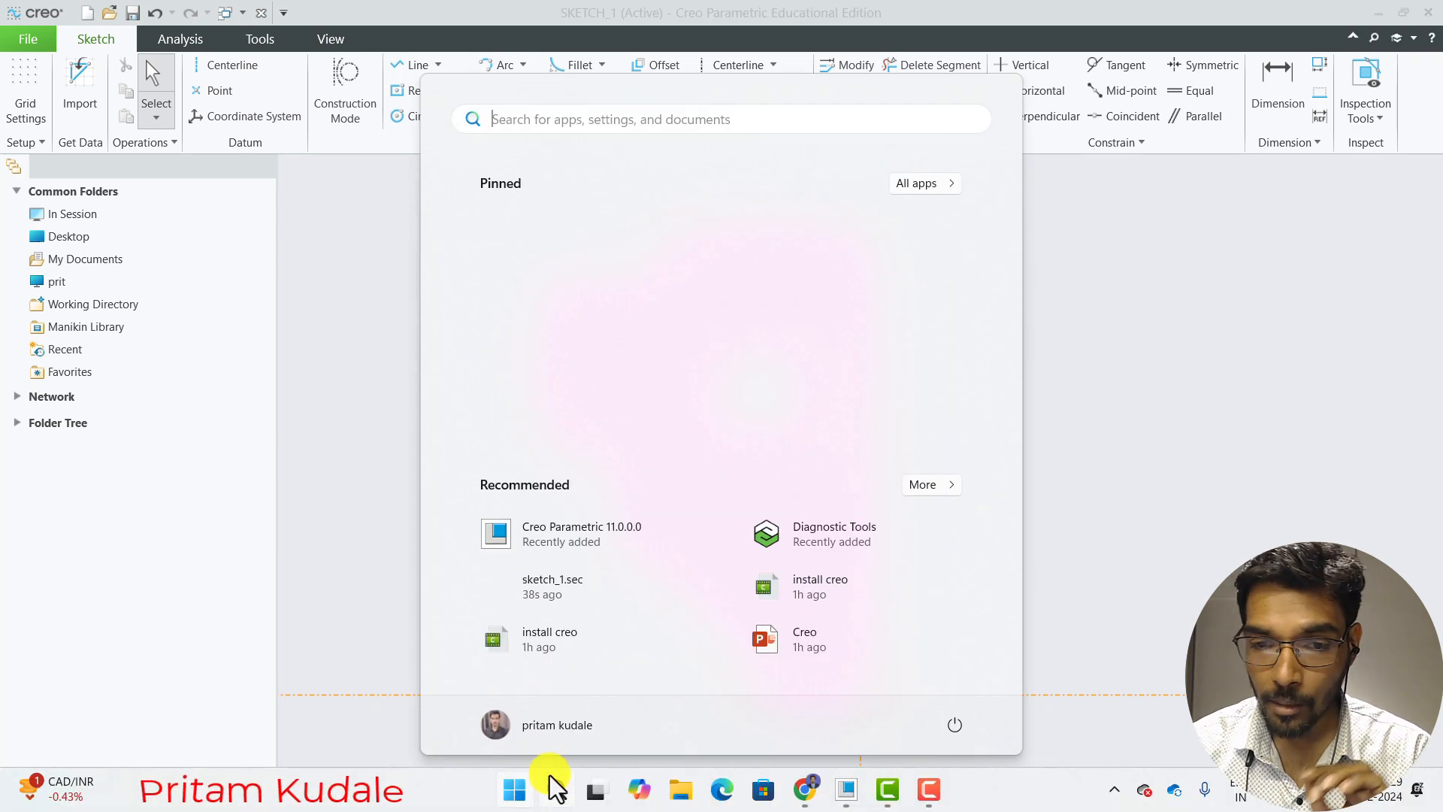
pyautogui.write('sn')
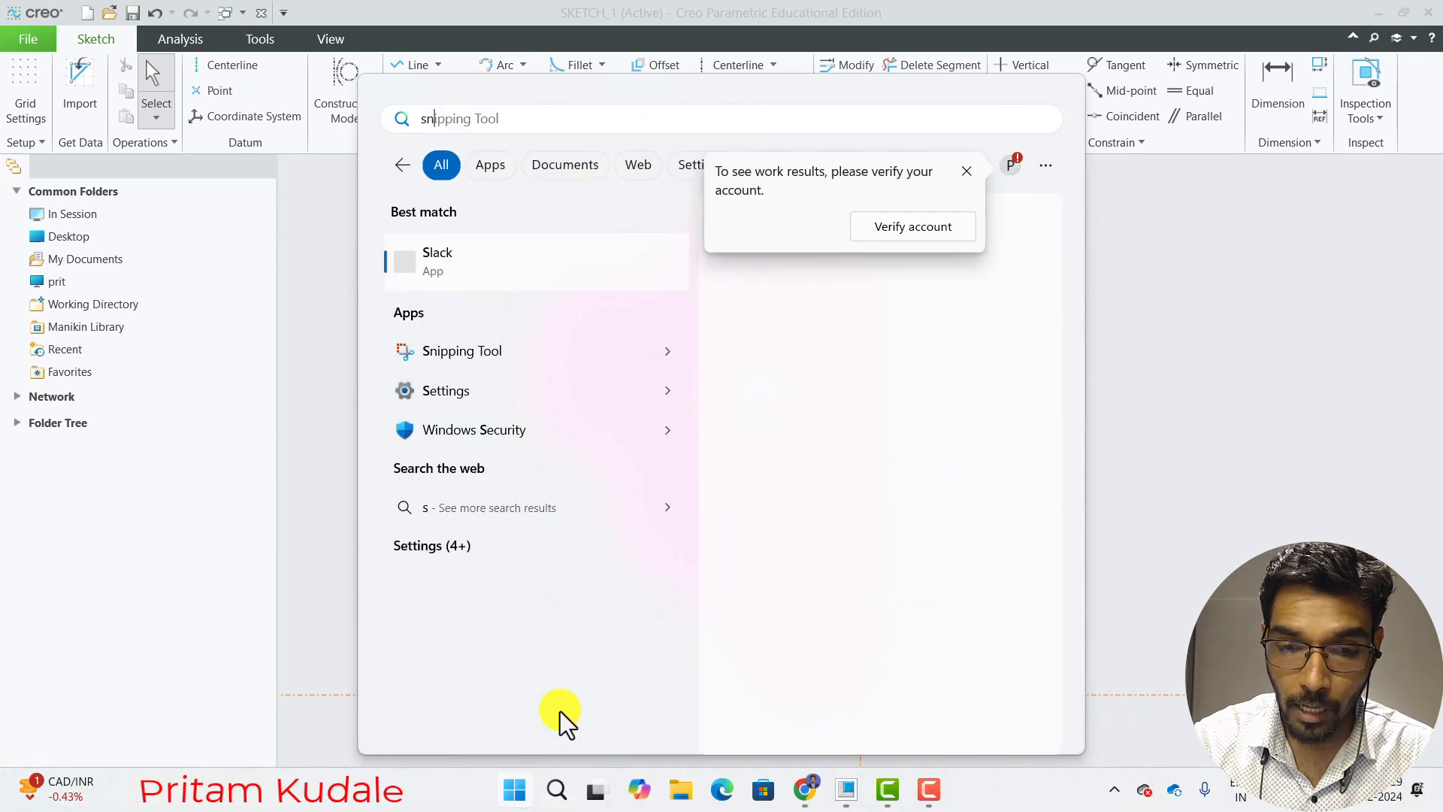
pyautogui.write('i')
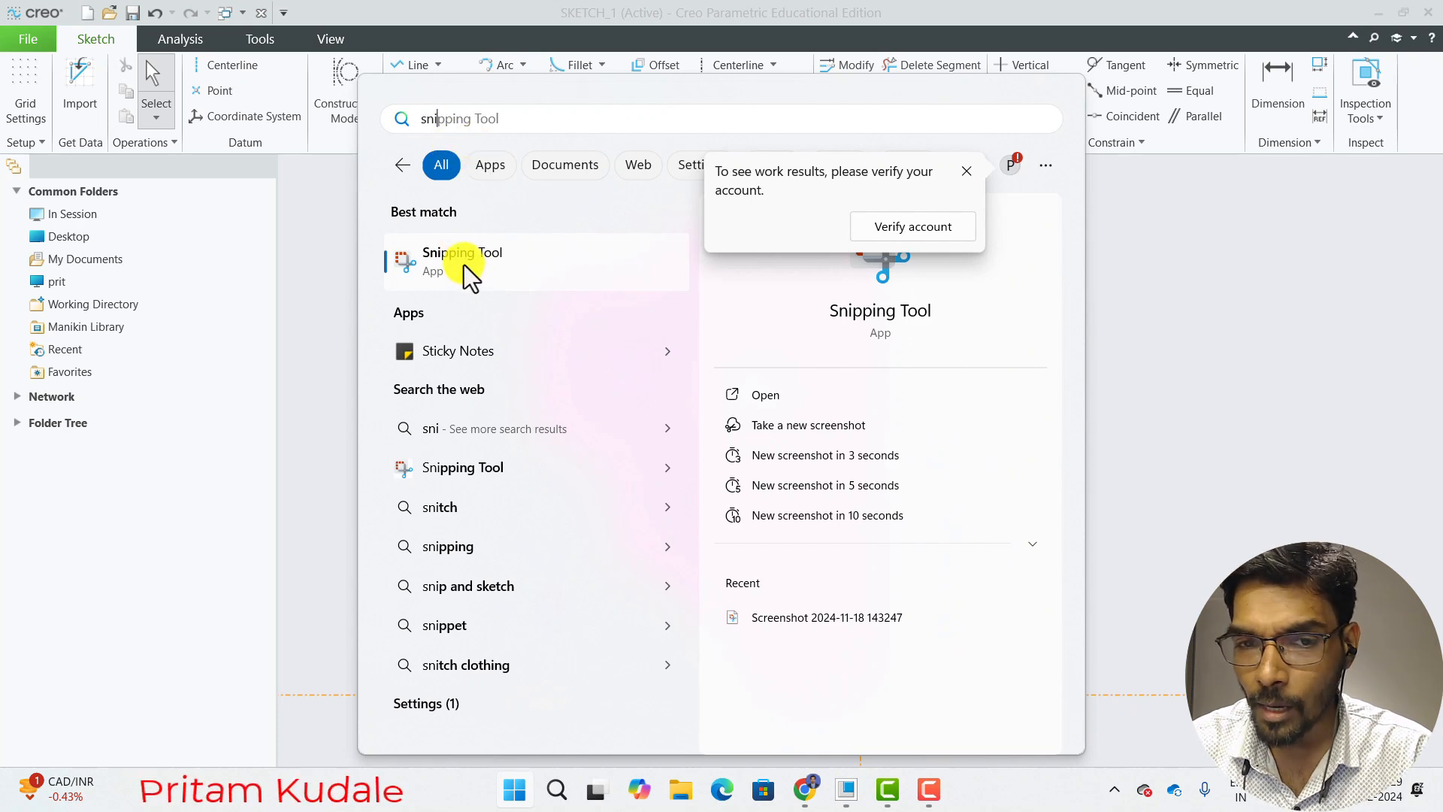
pyautogui.click(444, 260)
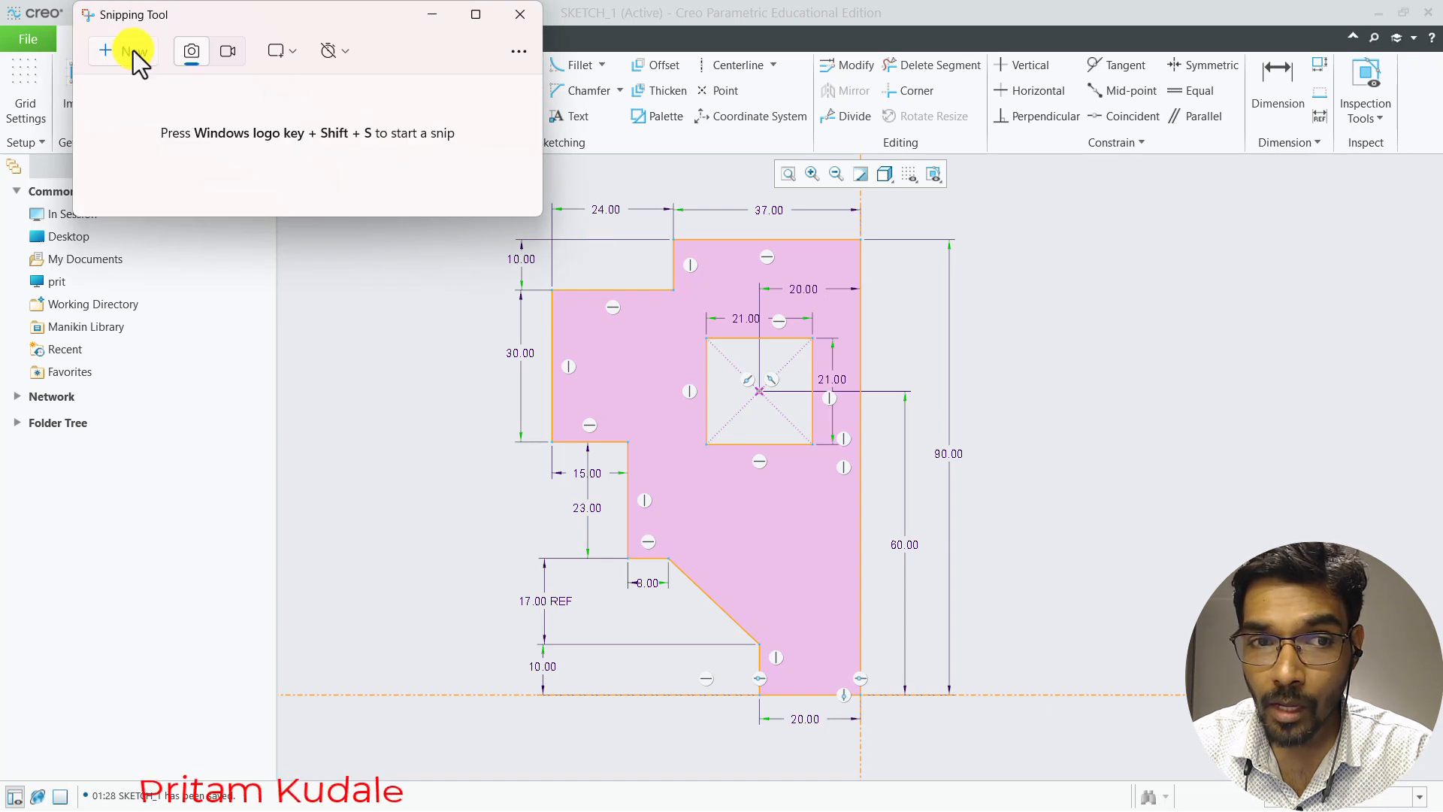
pyautogui.click(120, 46)
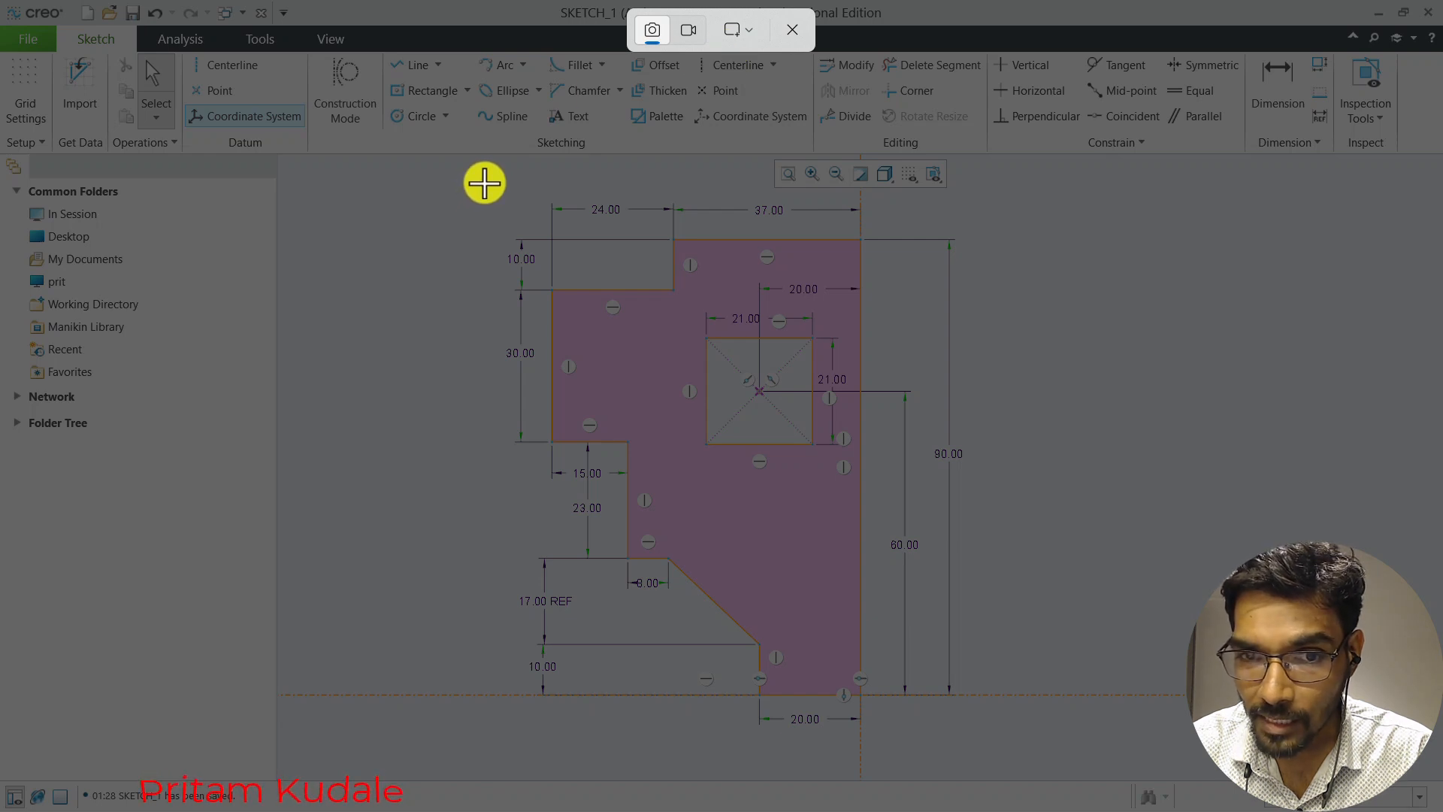
pyautogui.moveTo(484, 183); pyautogui.dragTo(987, 749)
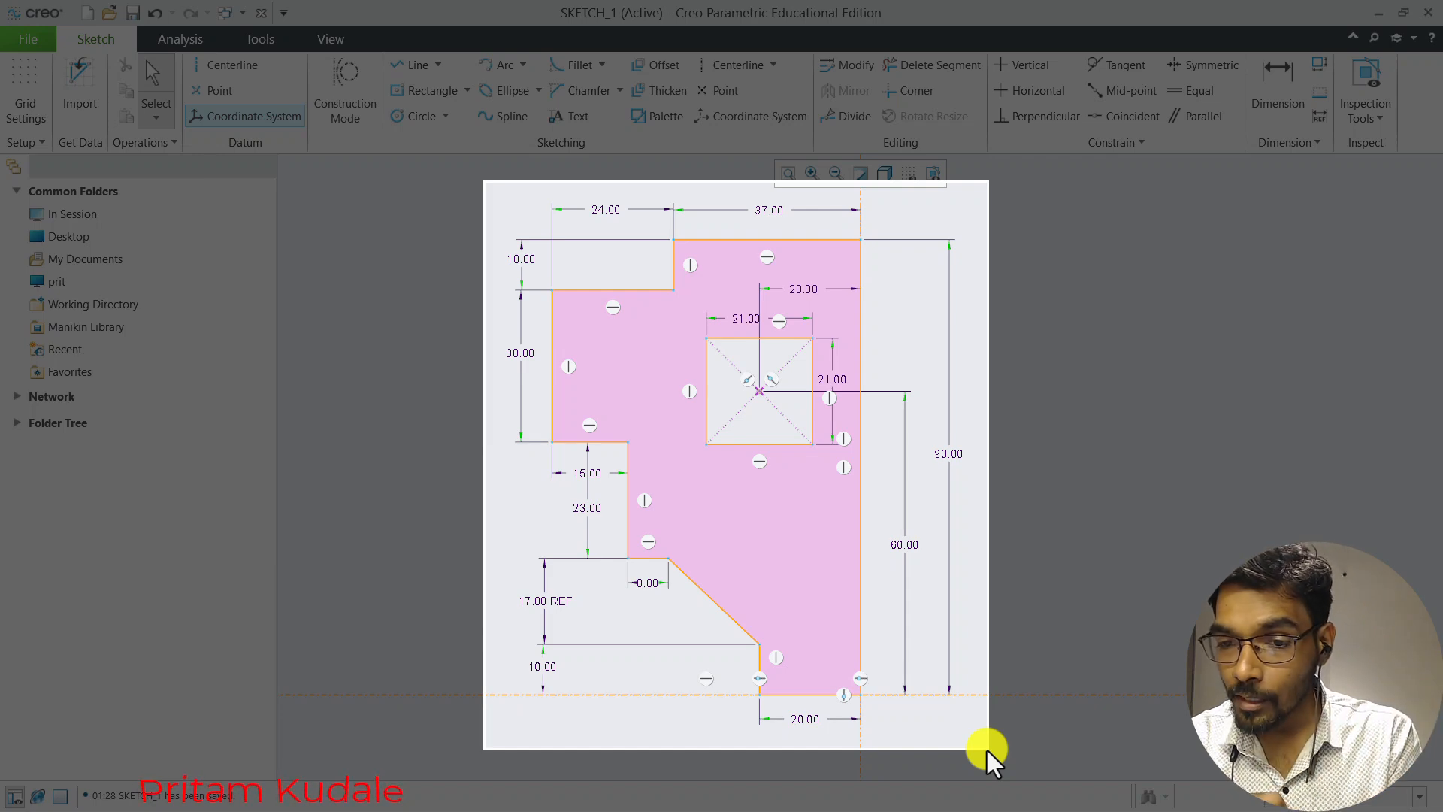
pyautogui.moveTo(986, 747); pyautogui.dragTo(986, 749)
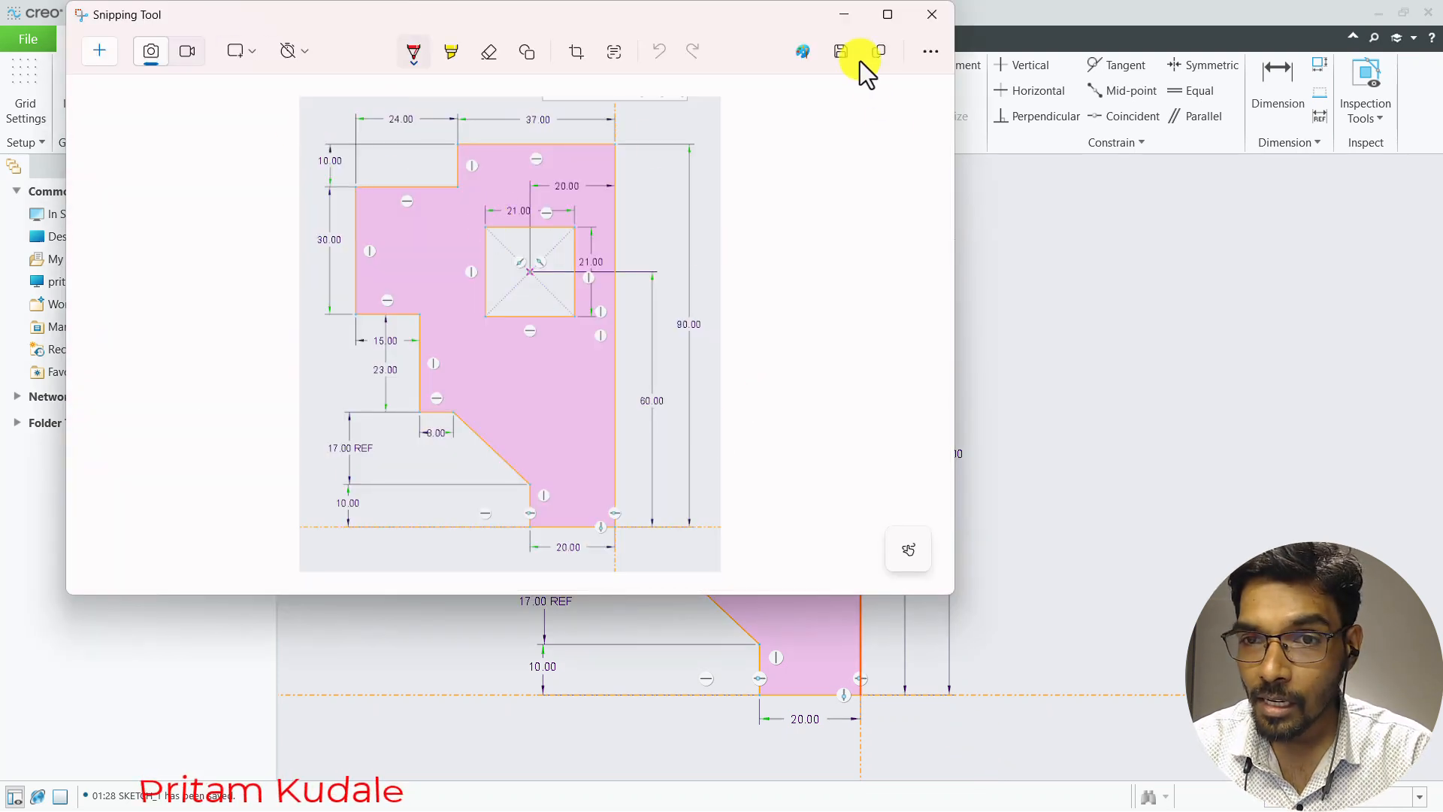
# Save the snip as a PNG named sketch1 in the CAD with Creo folder in Documents
pyautogui.click(840, 50)
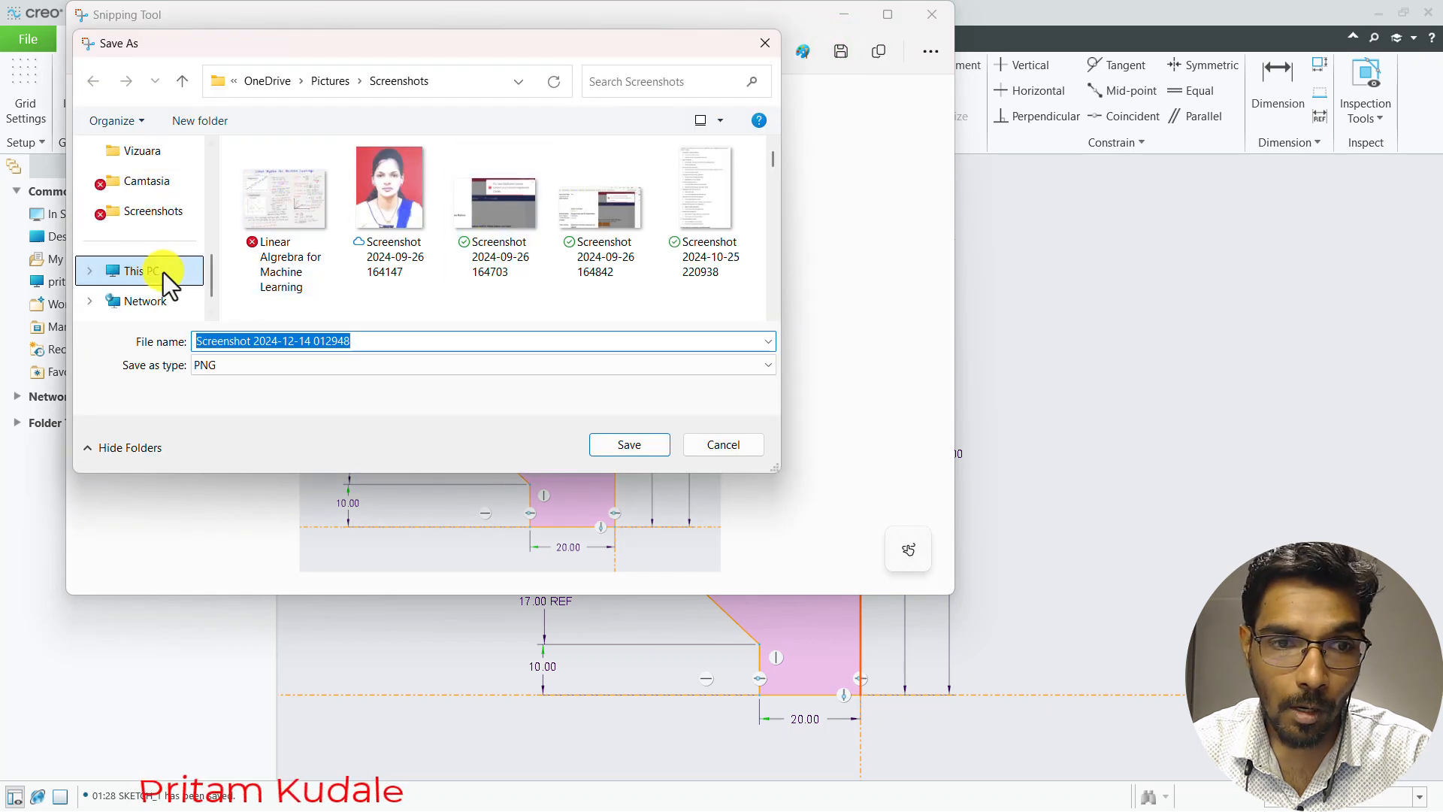
pyautogui.scroll(5, 141, 286)
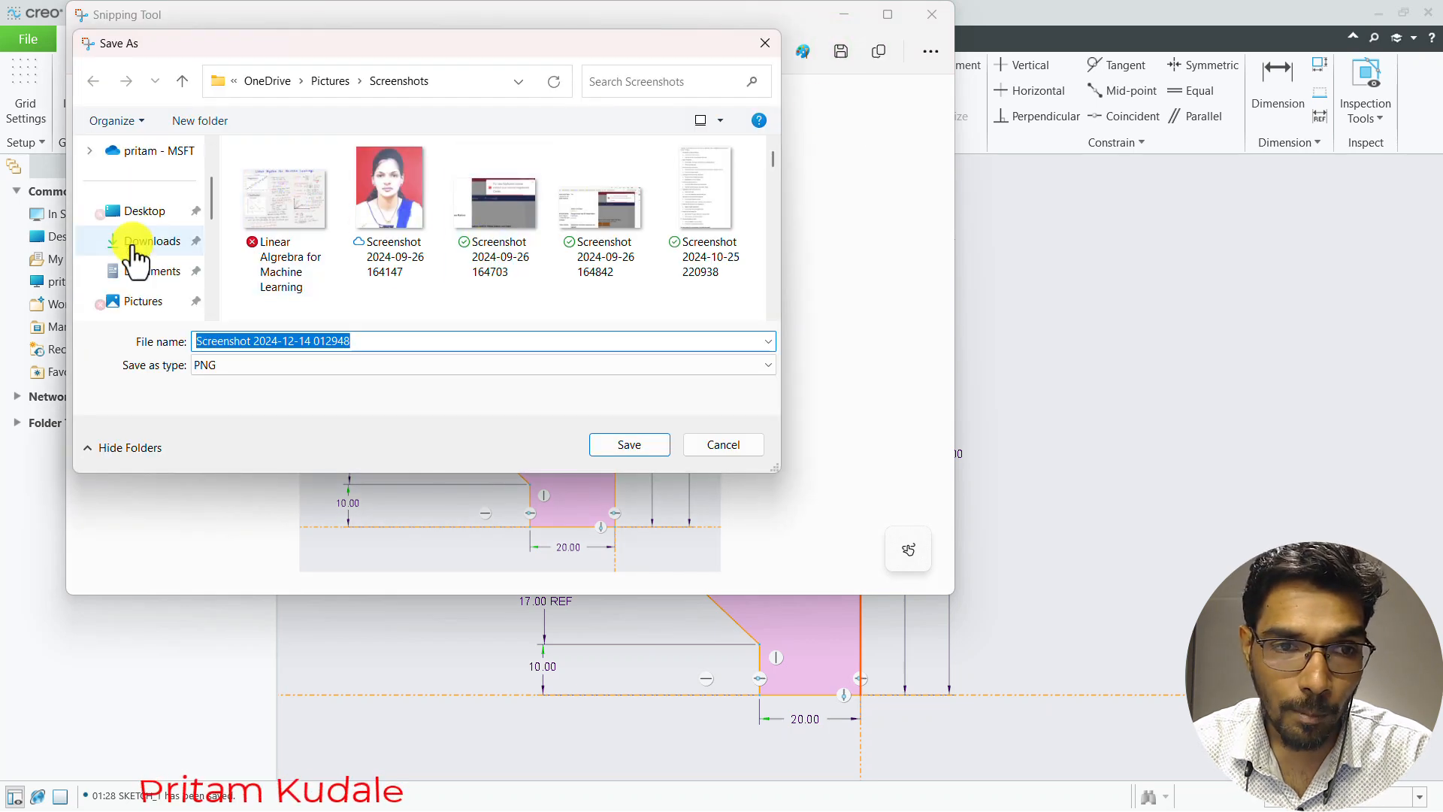
pyautogui.click(138, 275)
pyautogui.scroll(-3, 344, 248)
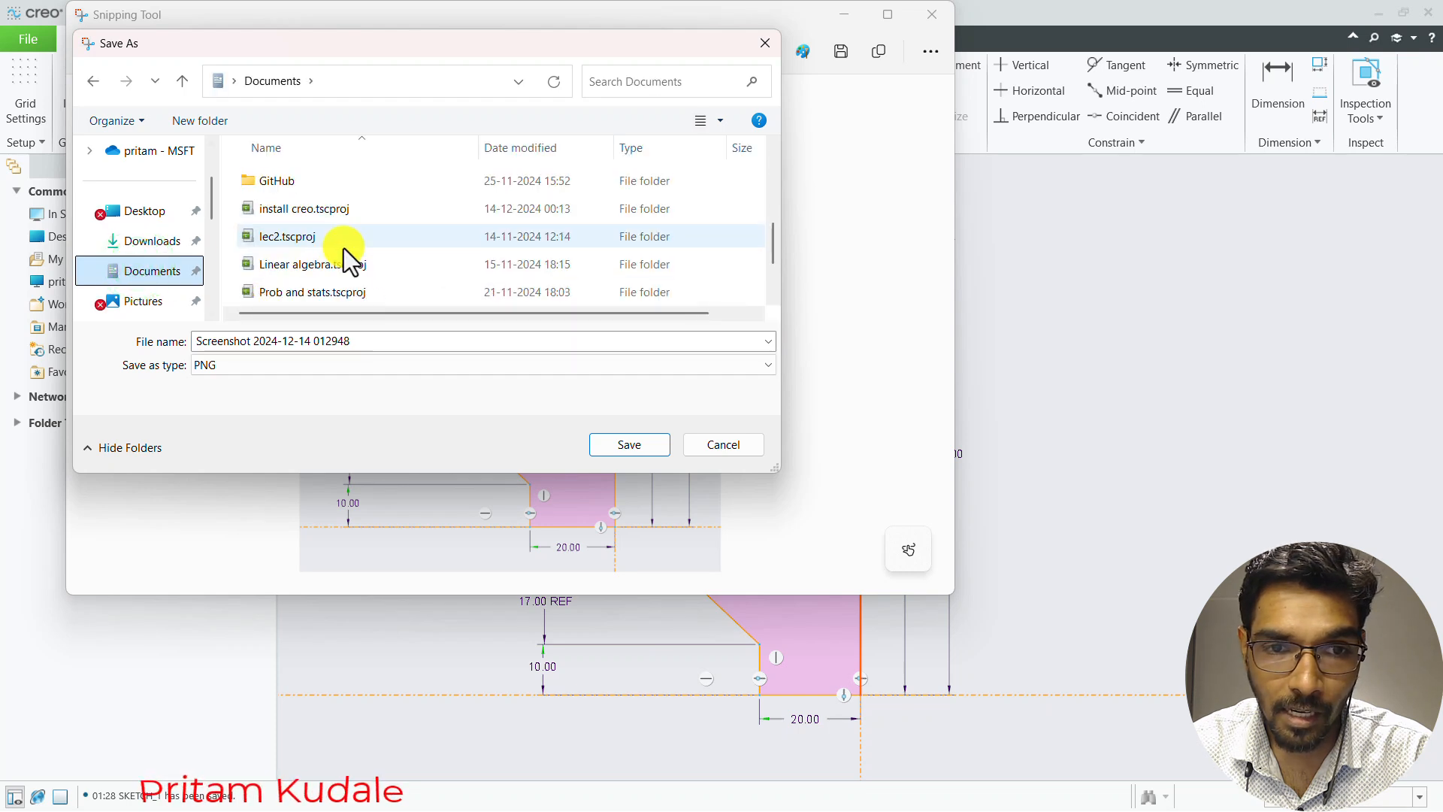
pyautogui.scroll(2, 329, 234)
pyautogui.click(281, 263)
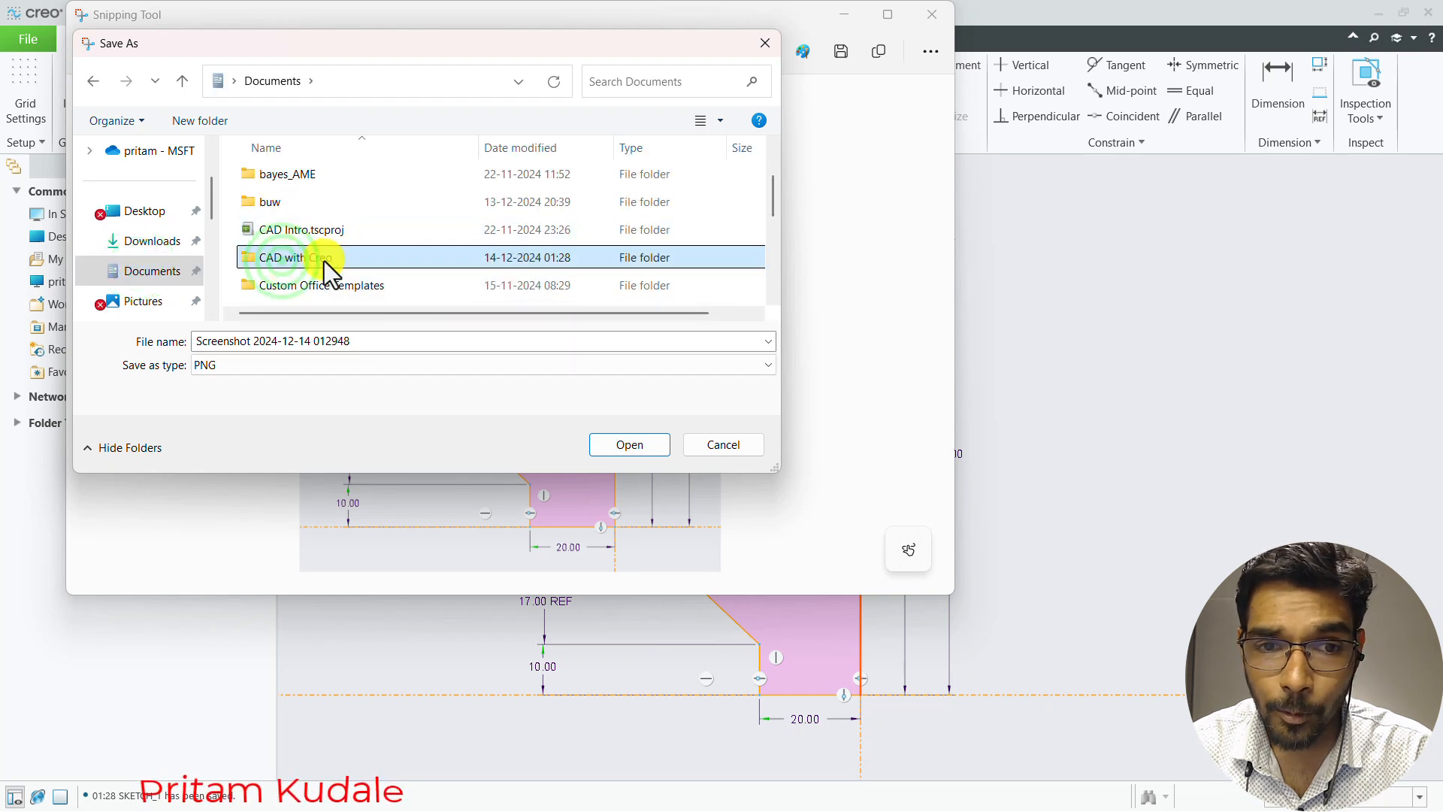
pyautogui.doubleClick(323, 255)
pyautogui.click(357, 338)
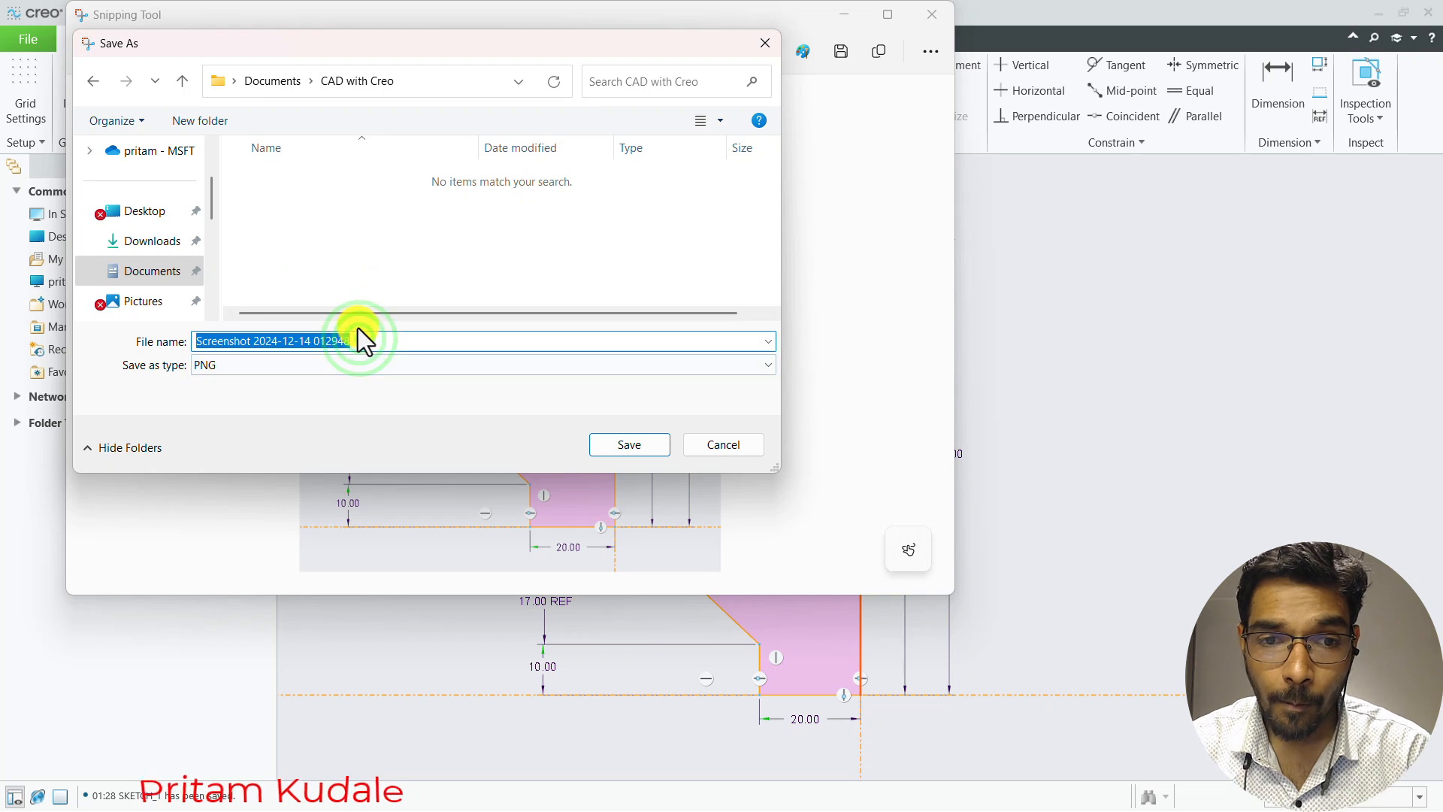
pyautogui.write('sket')
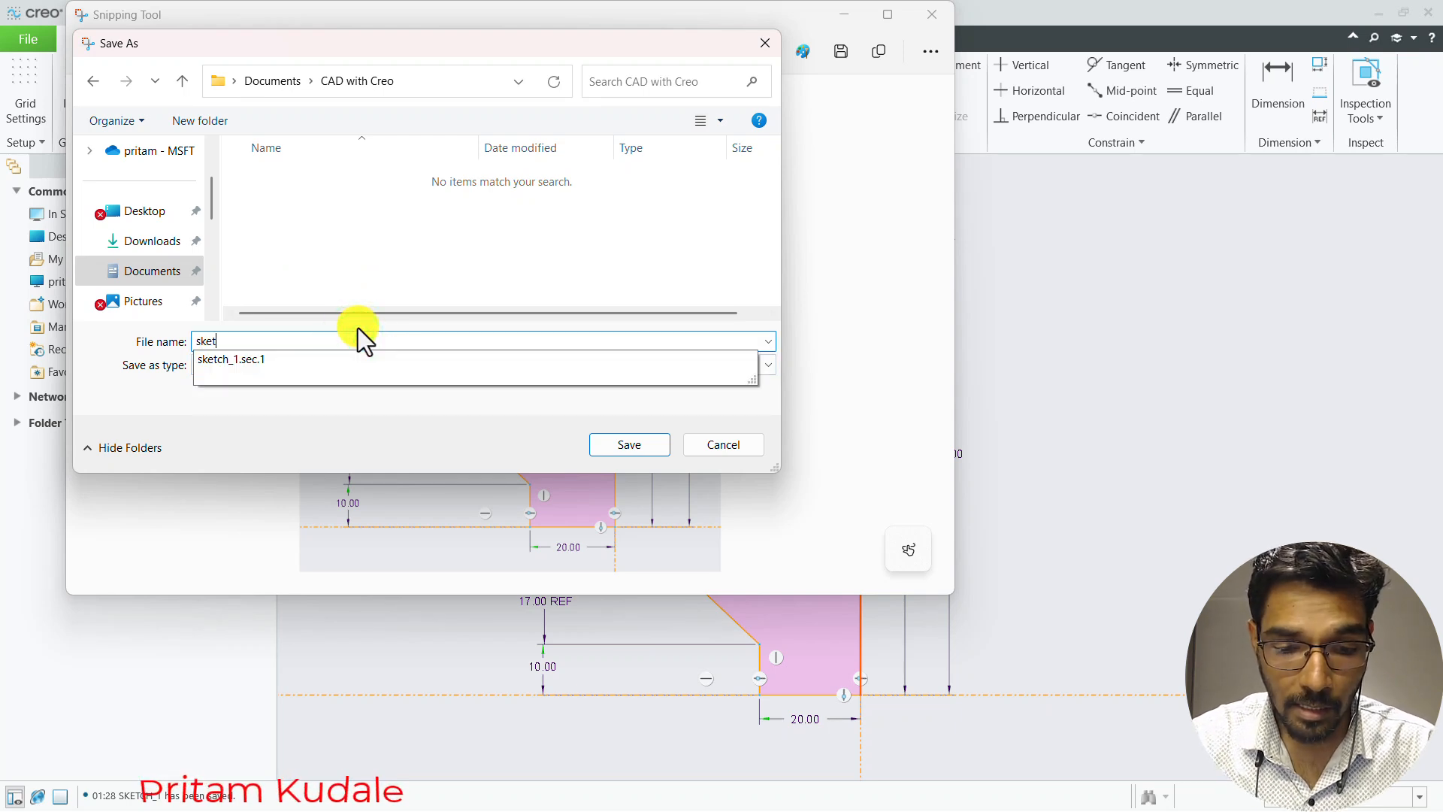
pyautogui.write('ch')
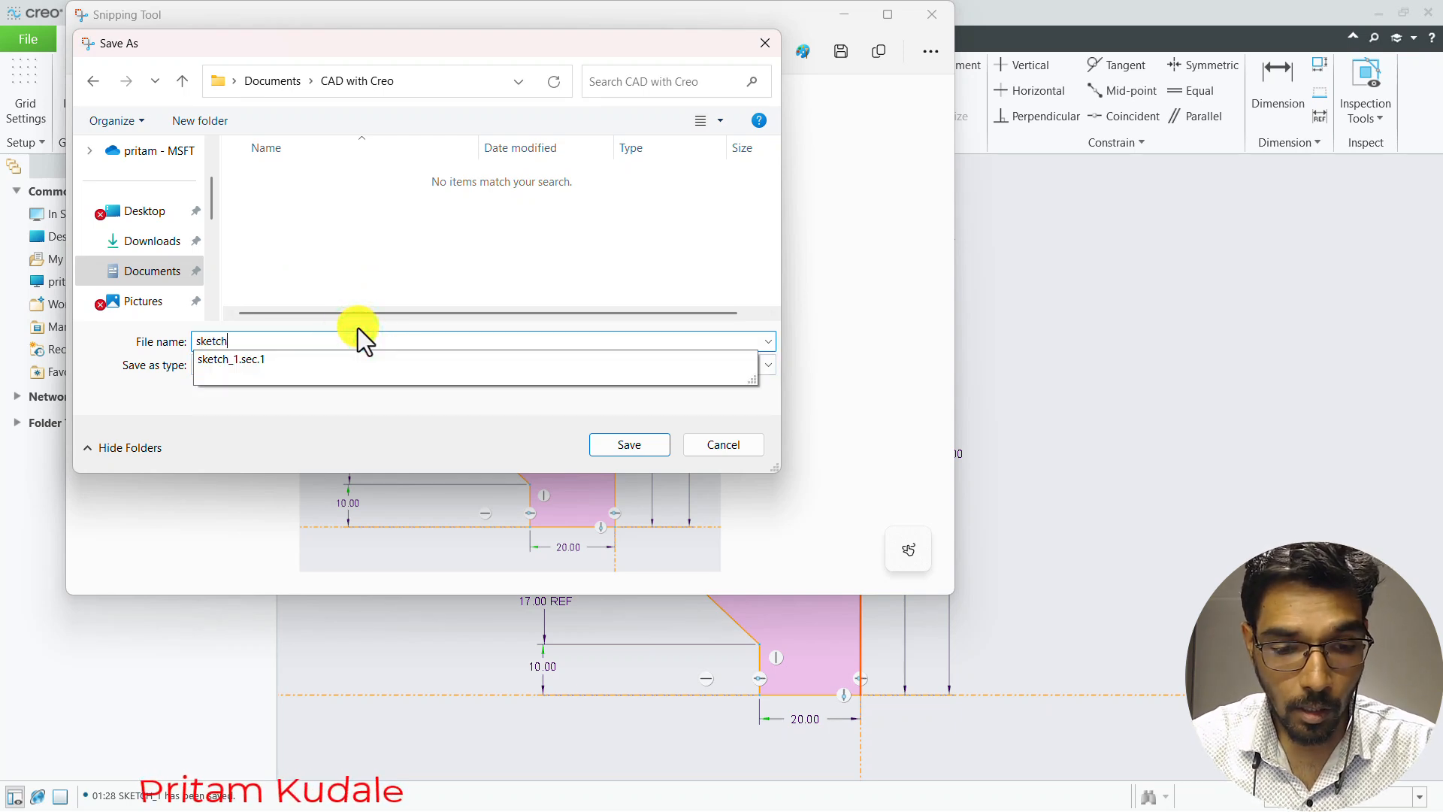
pyautogui.write('1')
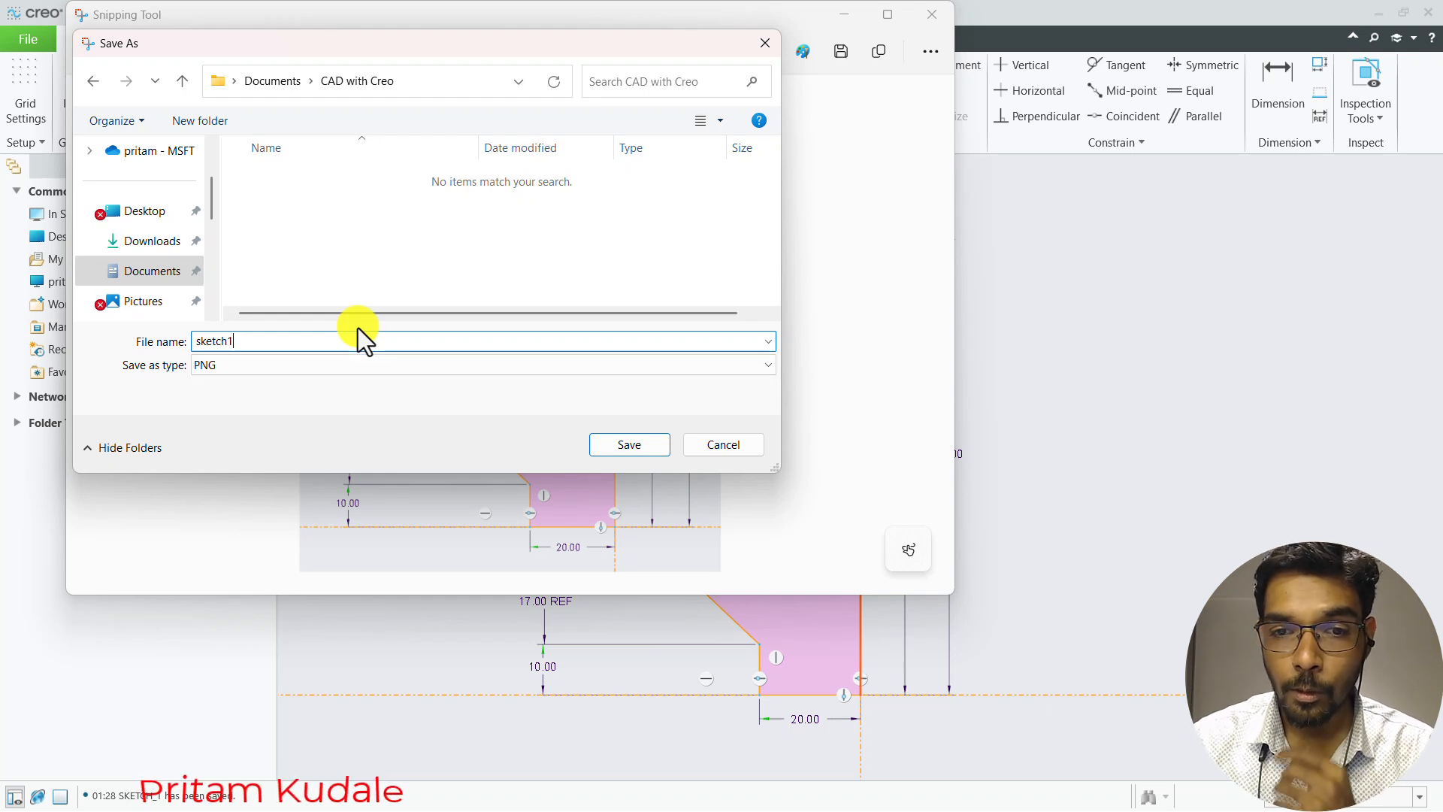
pyautogui.click(620, 446)
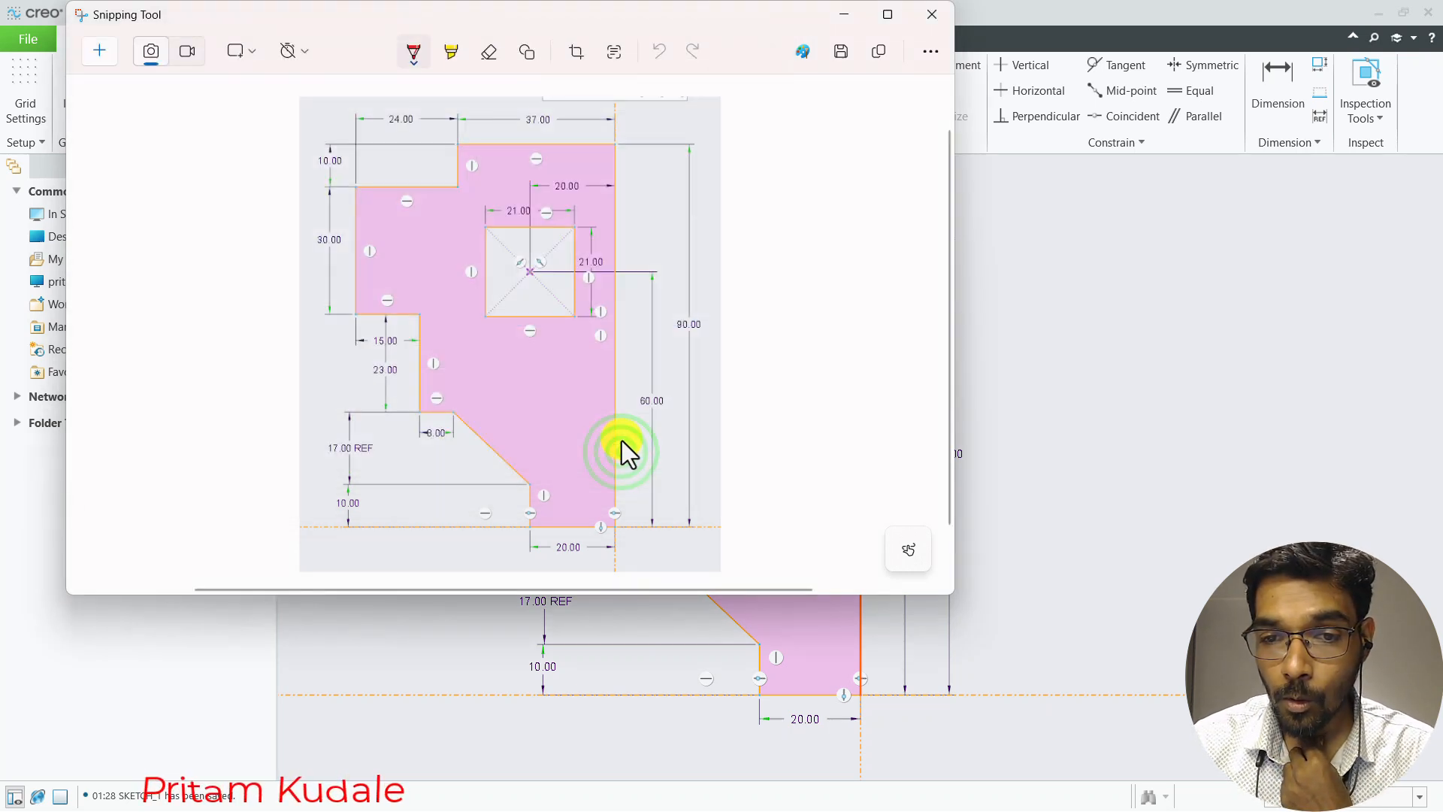
# Close the Snipping Tool and return to the sketch in Creo
pyautogui.rightClick(483, 266)
pyautogui.click(544, 291)
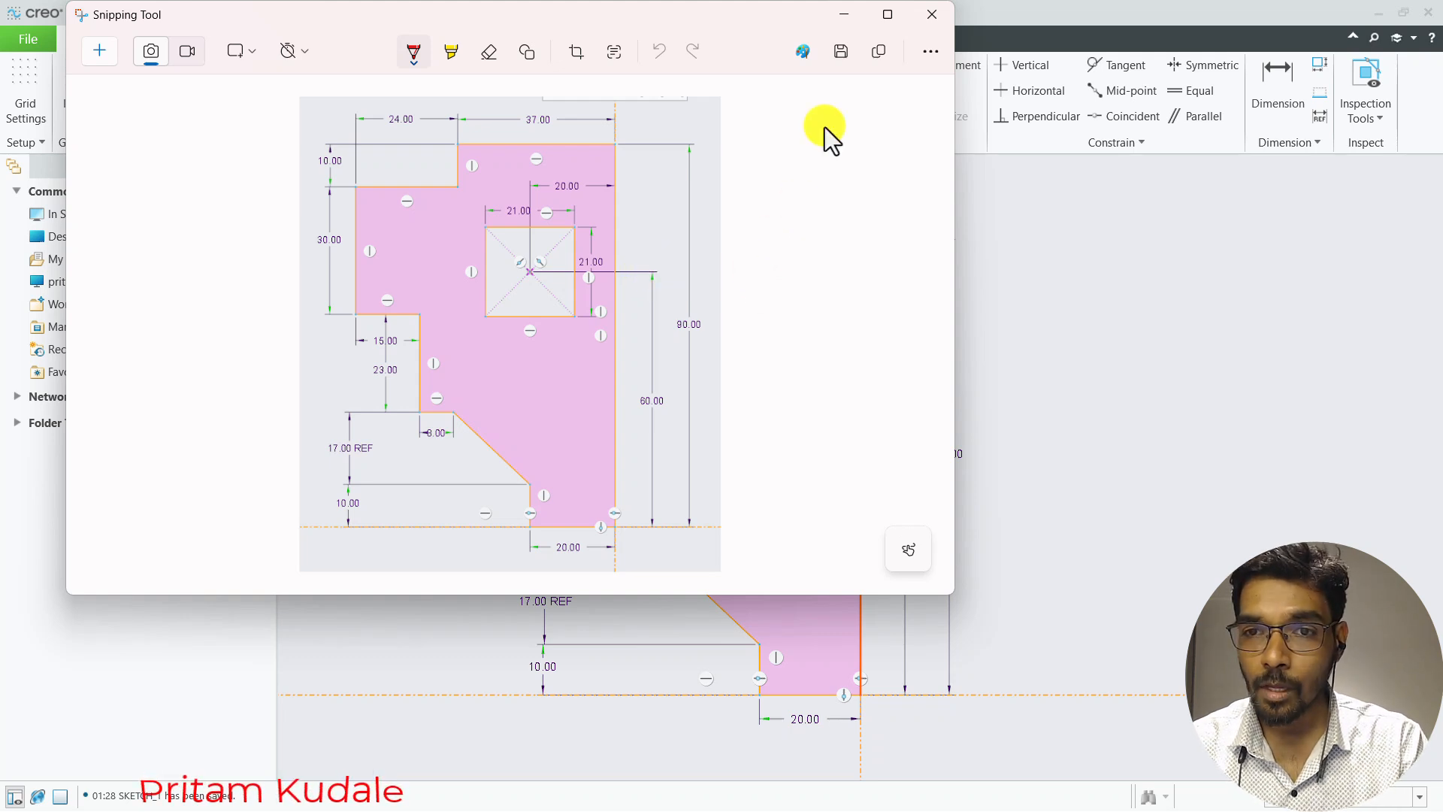
pyautogui.click(932, 20)
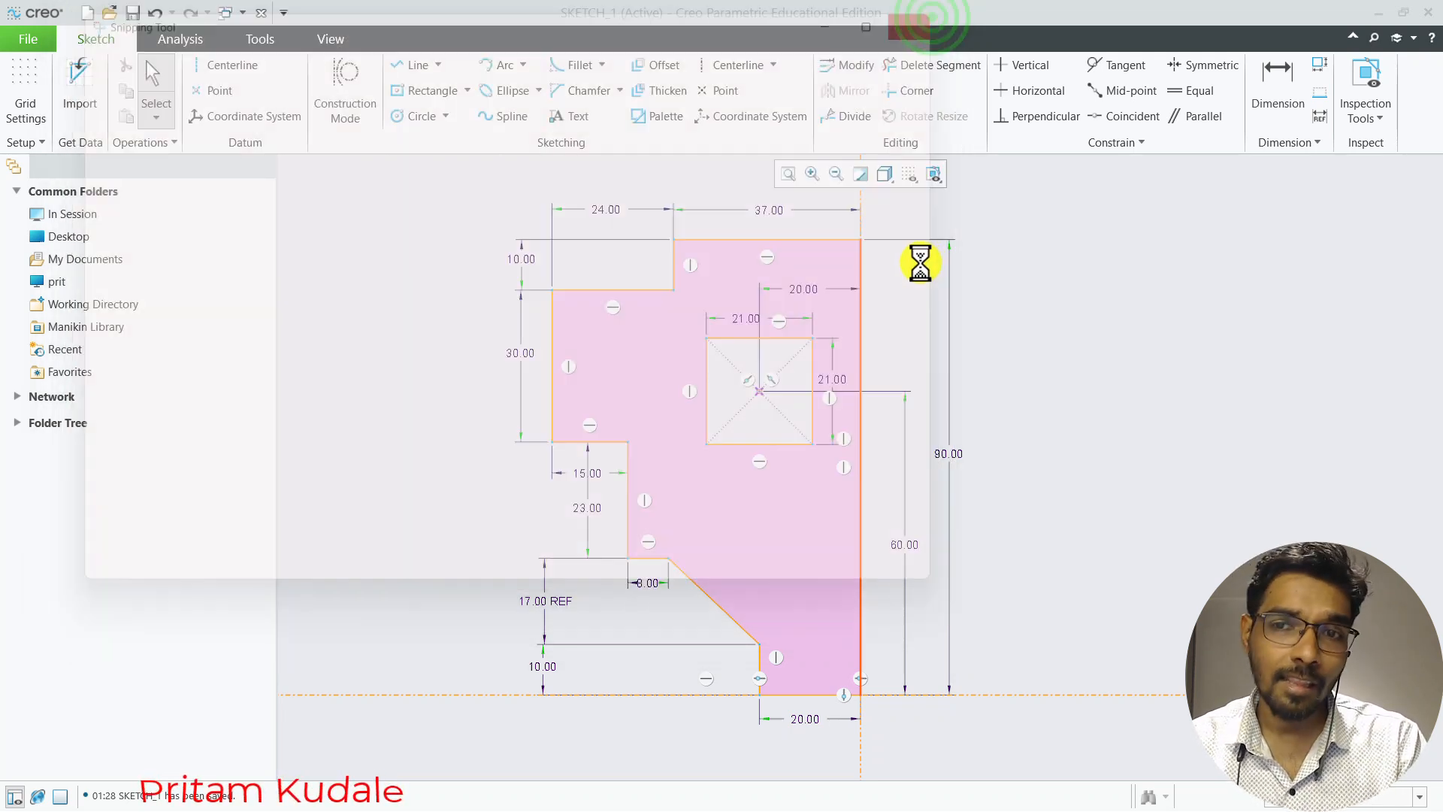